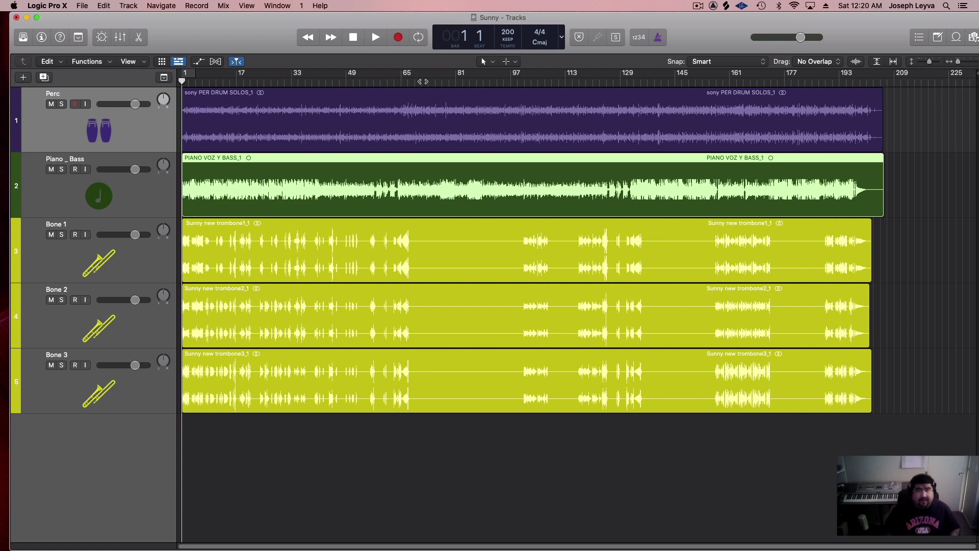
# Play the opening bars of the song from bar 1, stop, and return the playhead to bar 1
pyautogui.click(420, 82)
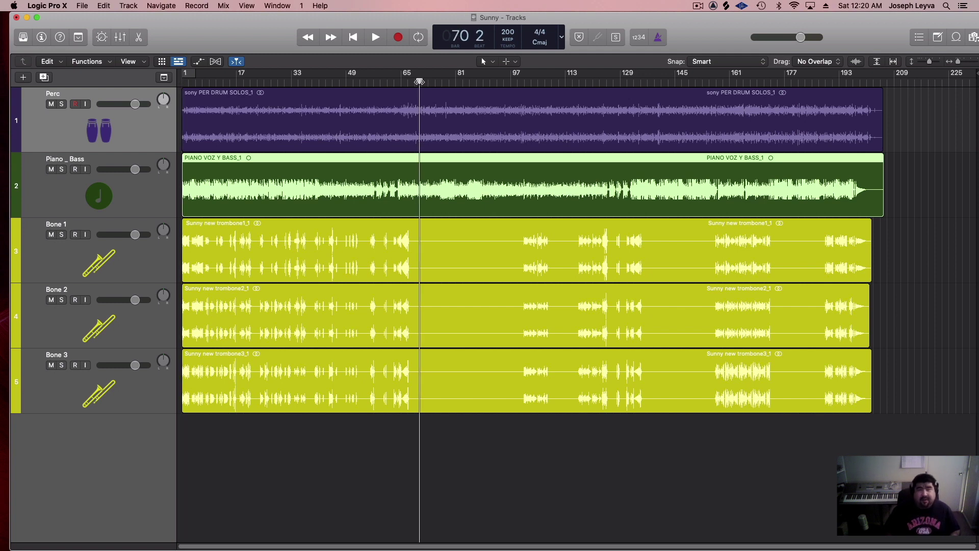
pyautogui.click(518, 80)
pyautogui.click(566, 433)
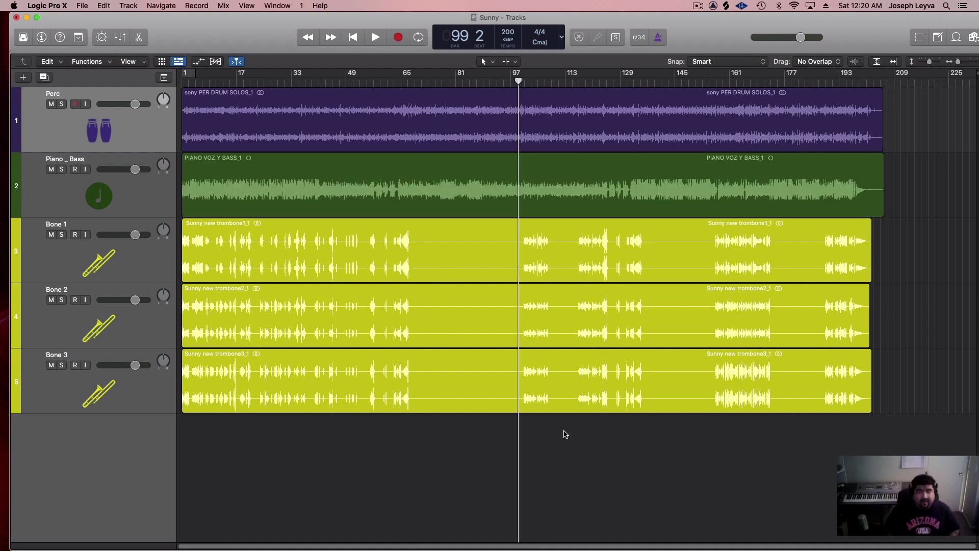
pyautogui.moveTo(519, 80); pyautogui.dragTo(184, 82)
pyautogui.press('space')
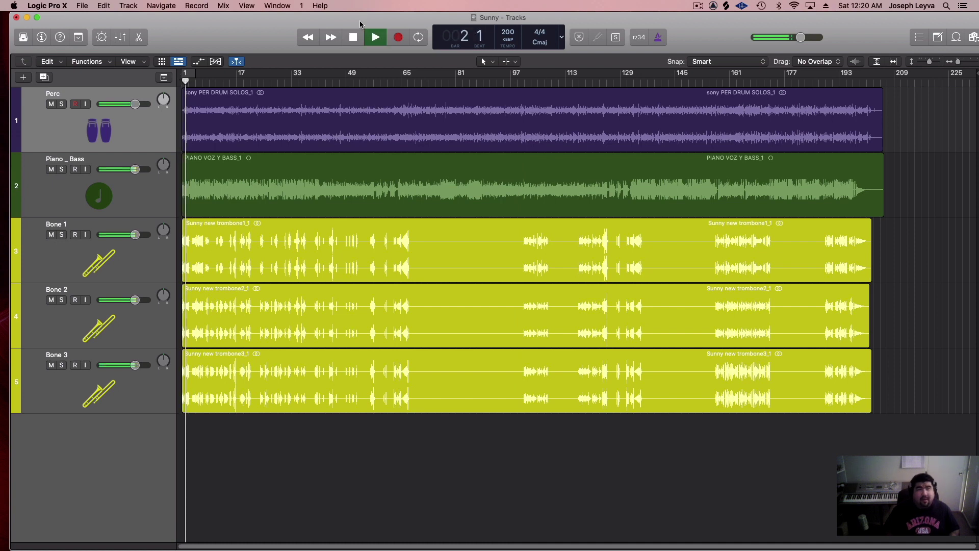
pyautogui.press('space')
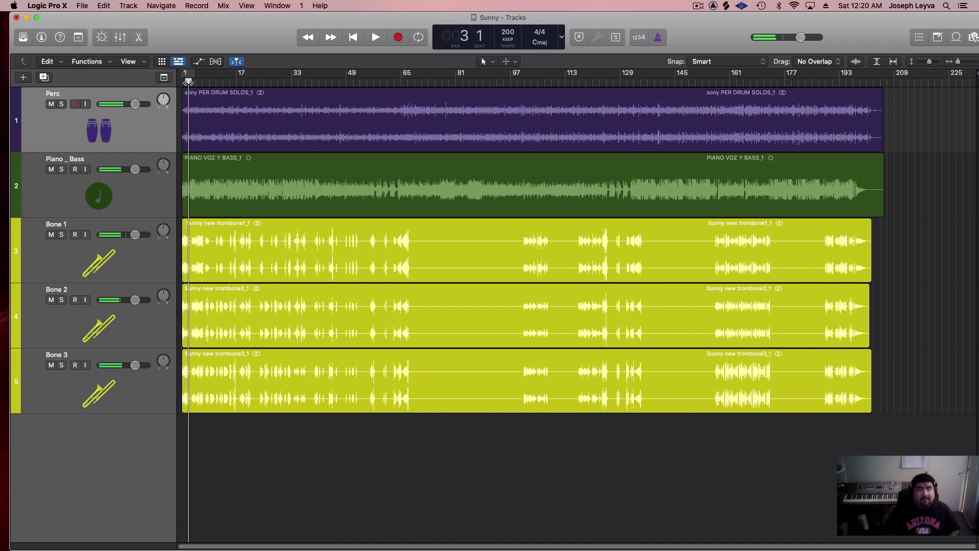
pyautogui.click(183, 81)
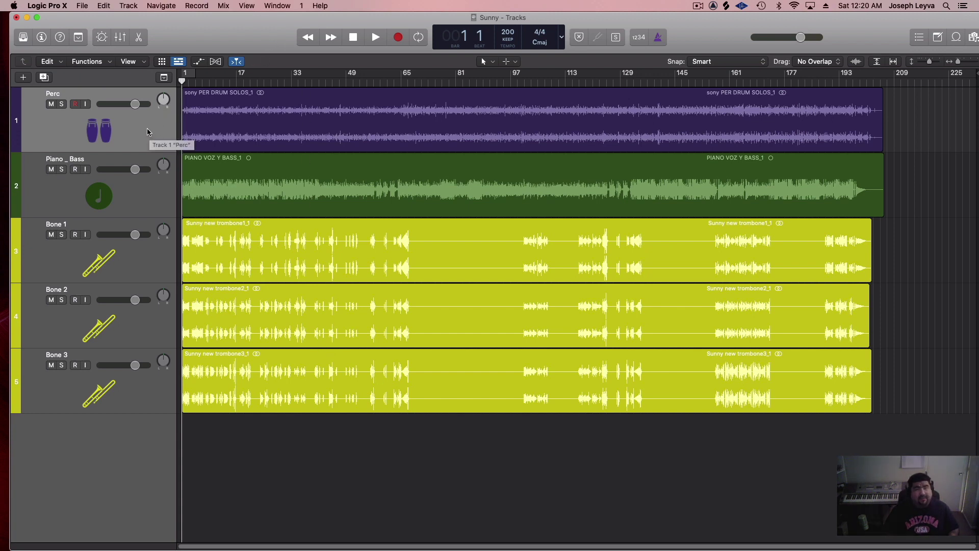
# Solo the Perc track and the Piano _ Bass track one at a time, clearing each solo
pyautogui.click(61, 104)
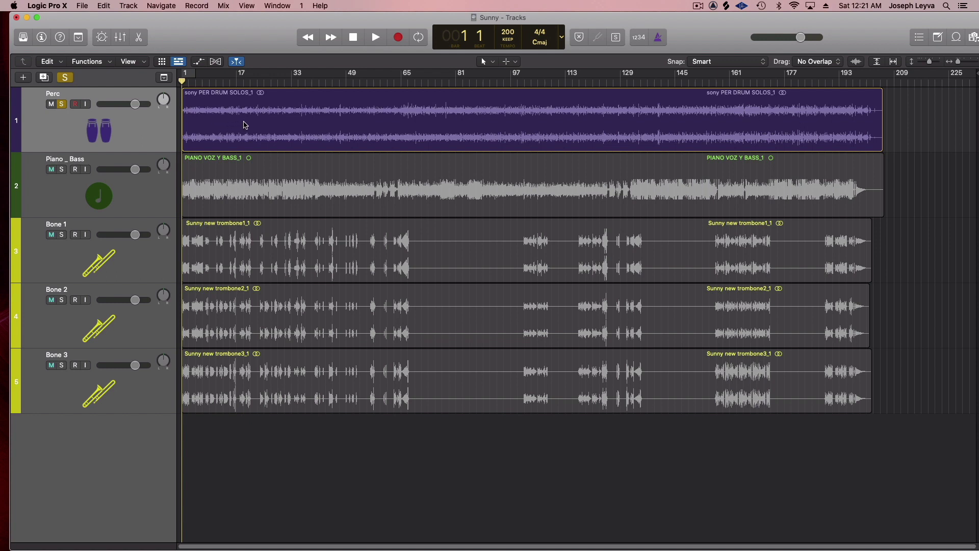
pyautogui.click(62, 106)
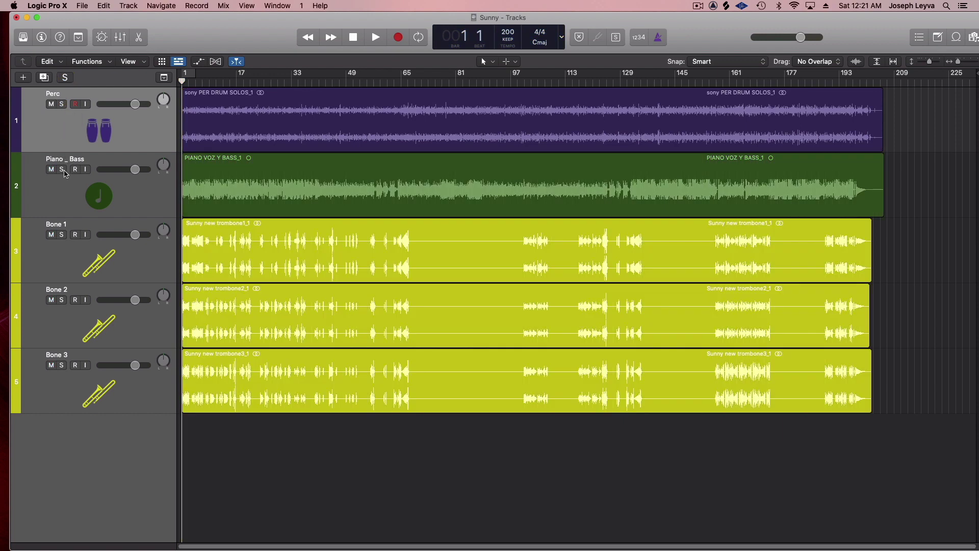
pyautogui.click(62, 169)
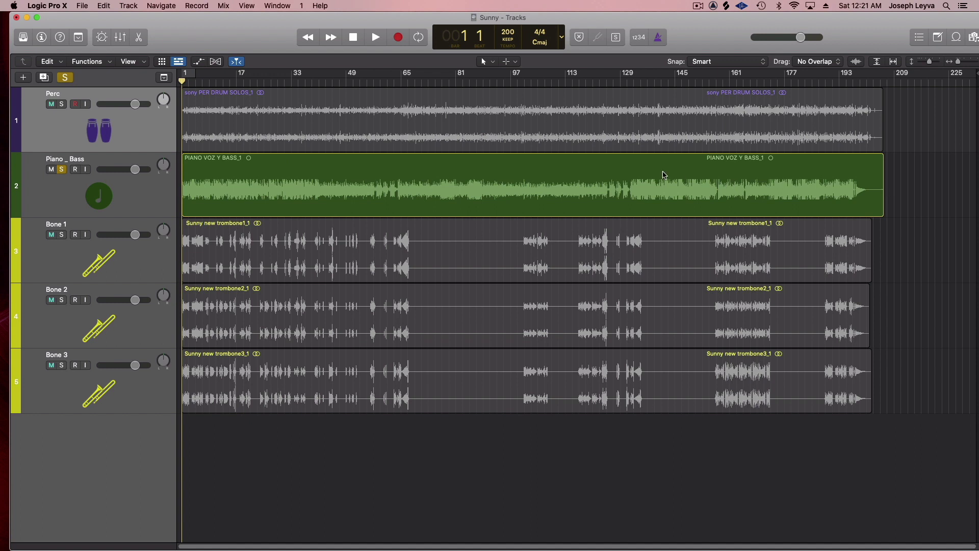
pyautogui.click(64, 171)
# Select the Bone 1, Bone 2 and Bone 3 tracks and solo them together
pyautogui.click(72, 254)
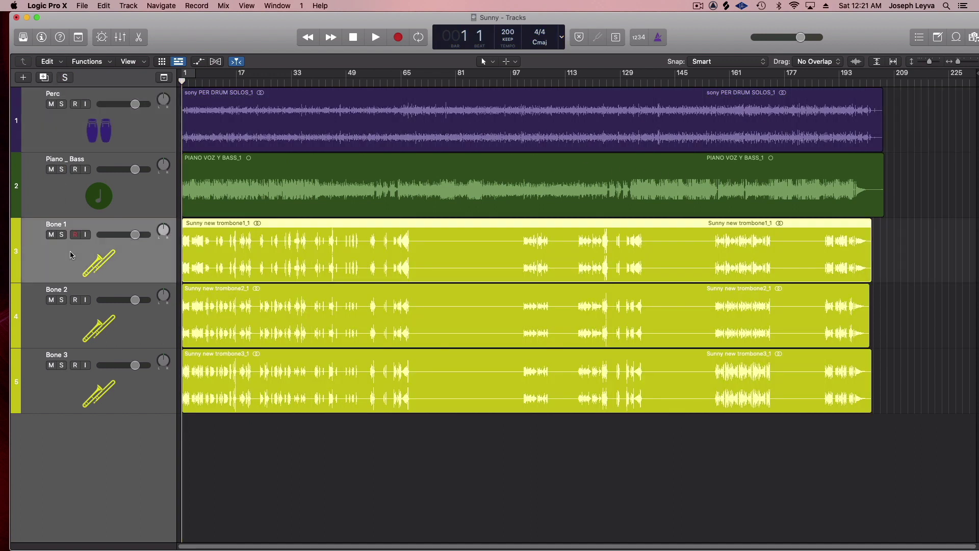
pyautogui.keyDown('shift'); pyautogui.click(70, 331); pyautogui.keyUp('shift')
pyautogui.keyDown('shift'); pyautogui.click(77, 378); pyautogui.keyUp('shift')
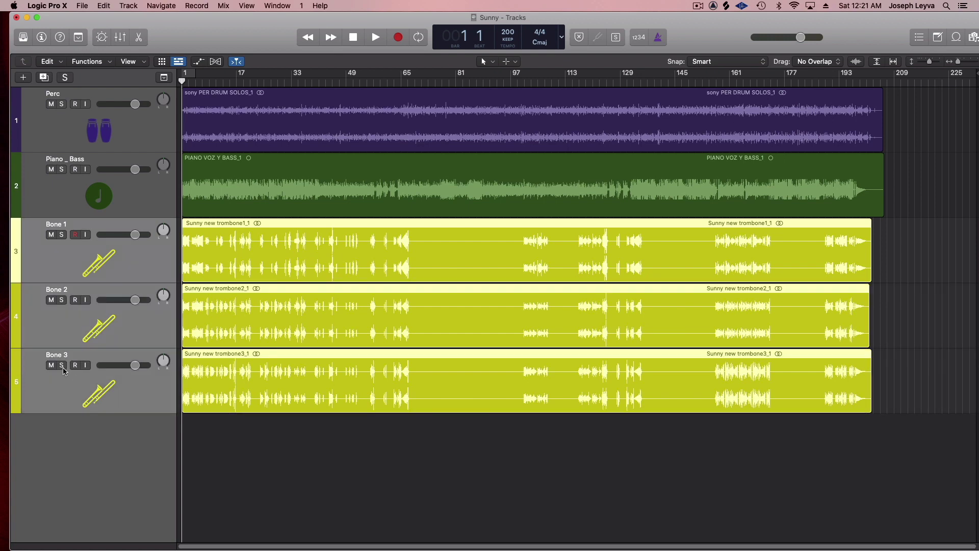
pyautogui.click(62, 366)
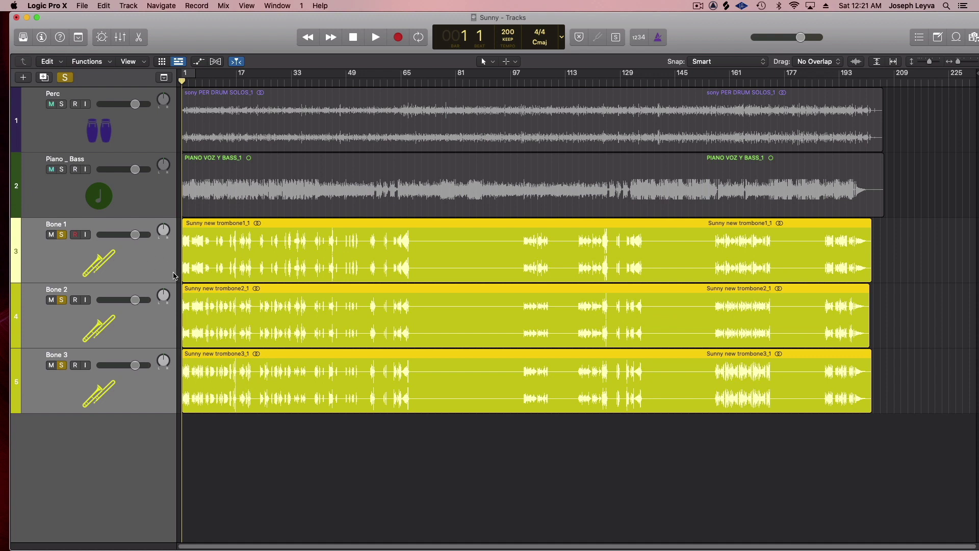
# Open the mixer to view the tracks' channel strips, and hide it again
pyautogui.click(119, 37)
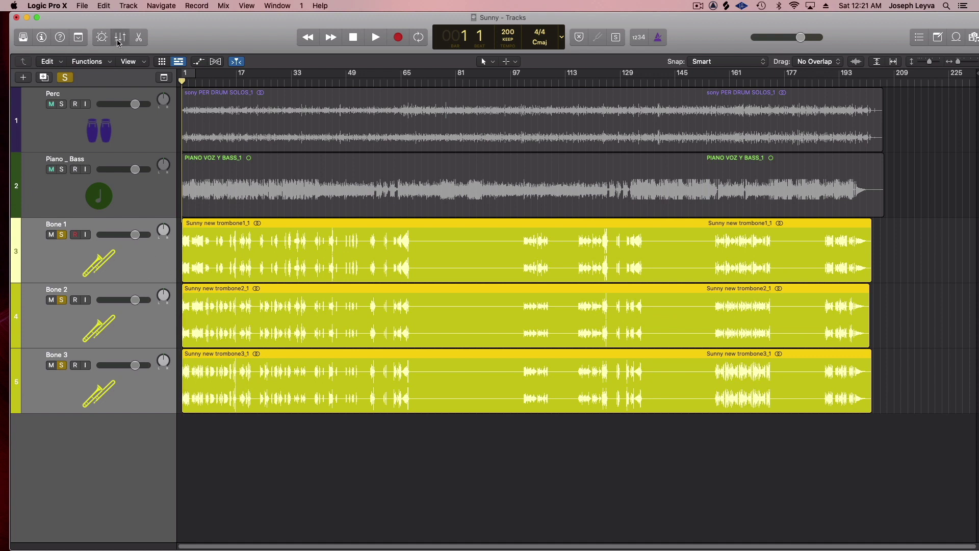
pyautogui.click(133, 304)
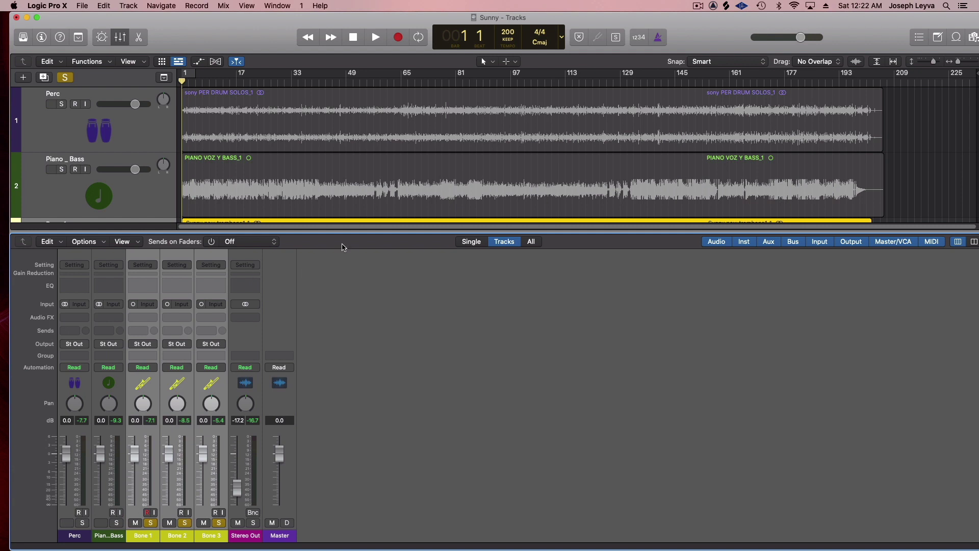
pyautogui.moveTo(347, 232); pyautogui.dragTo(280, 505)
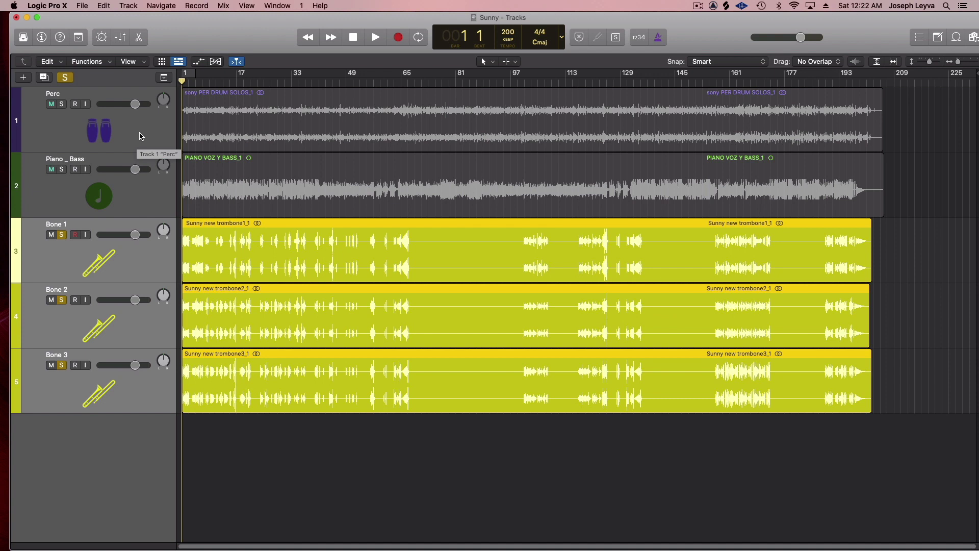
# Solo the Piano _ Bass and Perc tracks as well, so that they play with the trombones
pyautogui.click(124, 192)
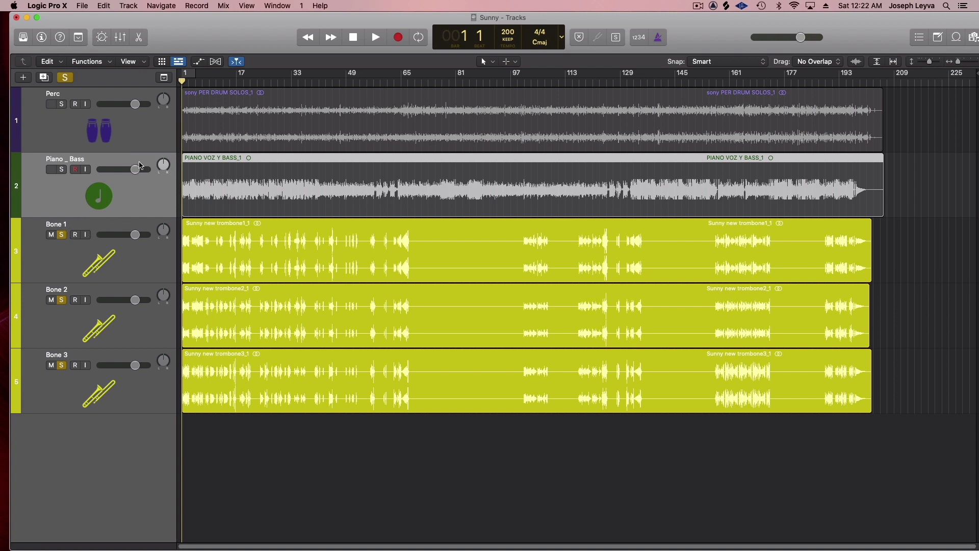
pyautogui.click(142, 140)
pyautogui.click(80, 200)
pyautogui.click(62, 170)
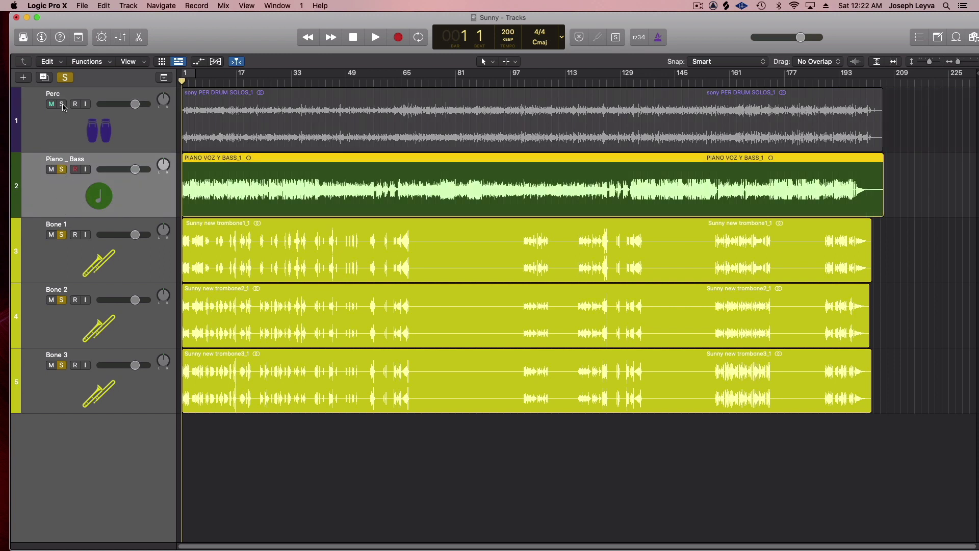
pyautogui.click(62, 104)
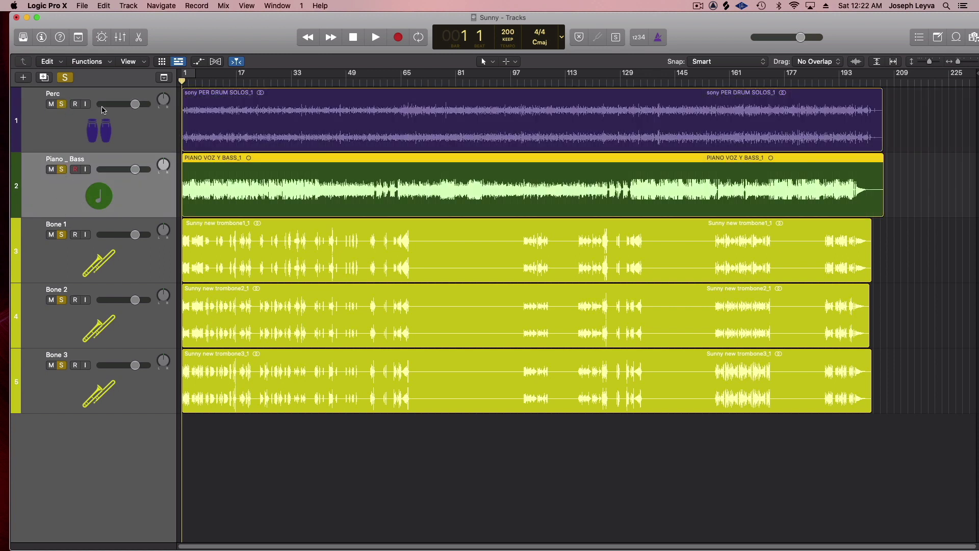
# Play the song with the mixer open, raise the Stereo Out fader to -14.6 dB, and stop and hide the mixer
pyautogui.click(372, 40)
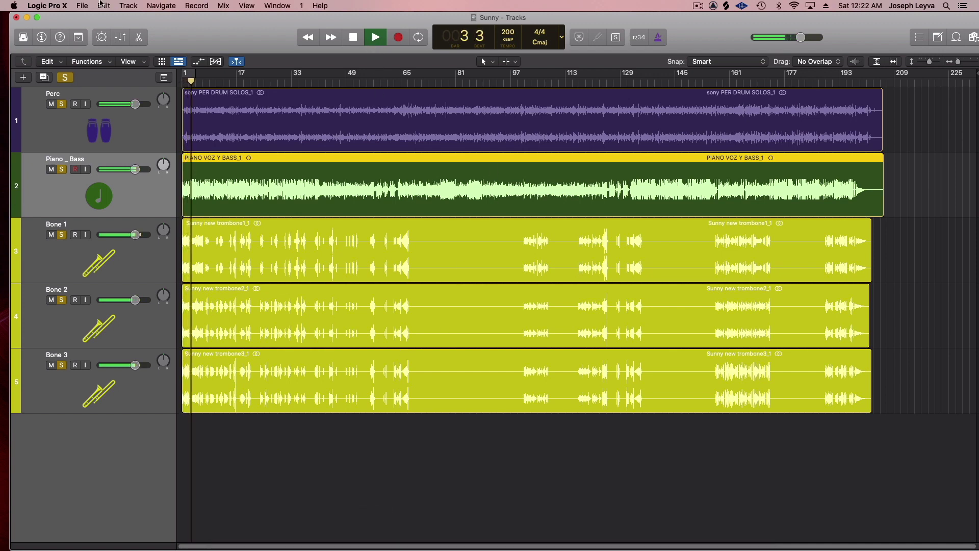
pyautogui.click(119, 36)
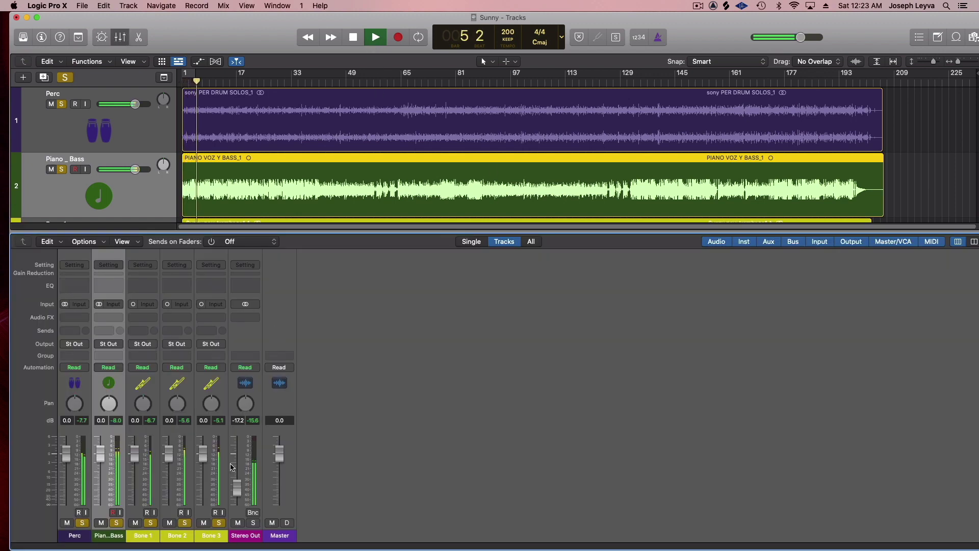
pyautogui.moveTo(240, 492); pyautogui.dragTo(240, 490)
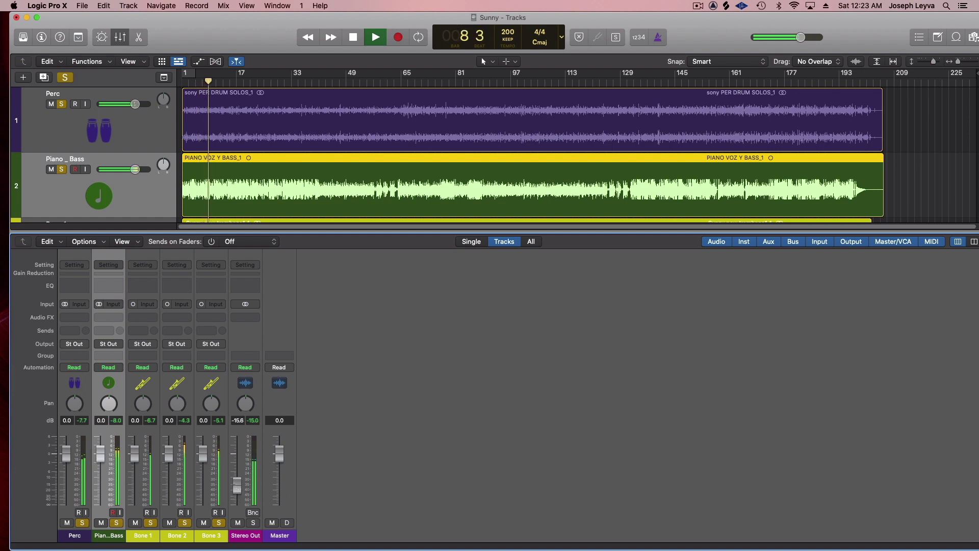
pyautogui.moveTo(237, 487); pyautogui.dragTo(237, 484)
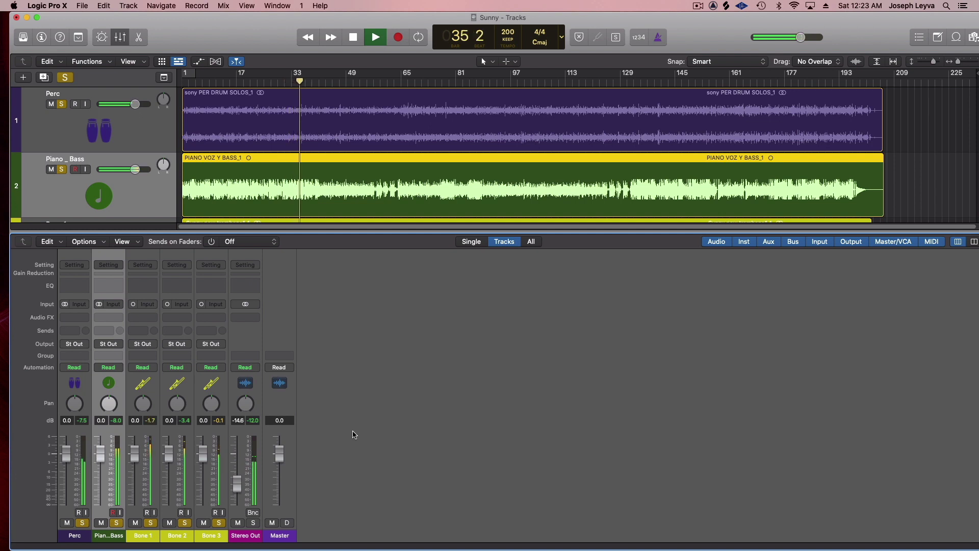
pyautogui.press('space')
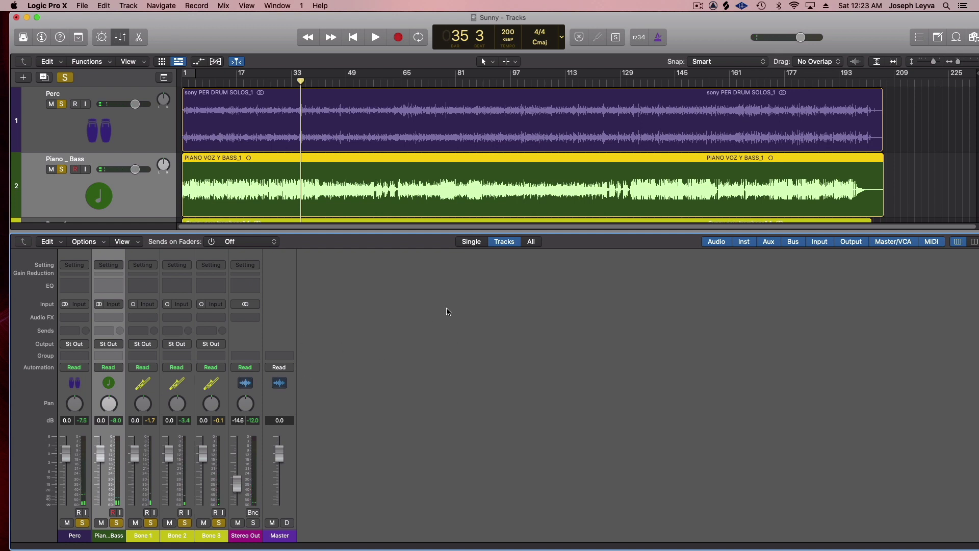
pyautogui.moveTo(434, 231); pyautogui.dragTo(423, 548)
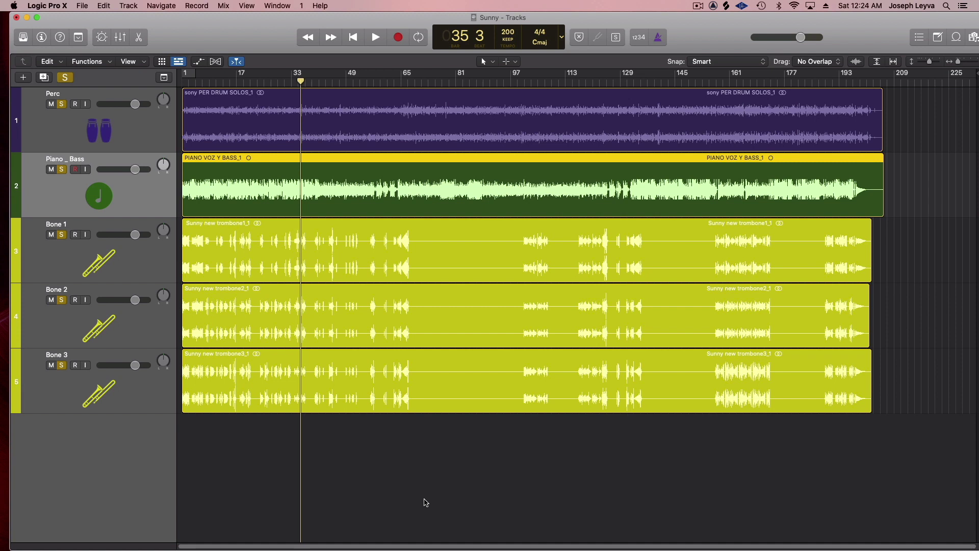
# Play the opening bars from bar 1 with the mixer open to check the channel levels, and stop
pyautogui.click(182, 80)
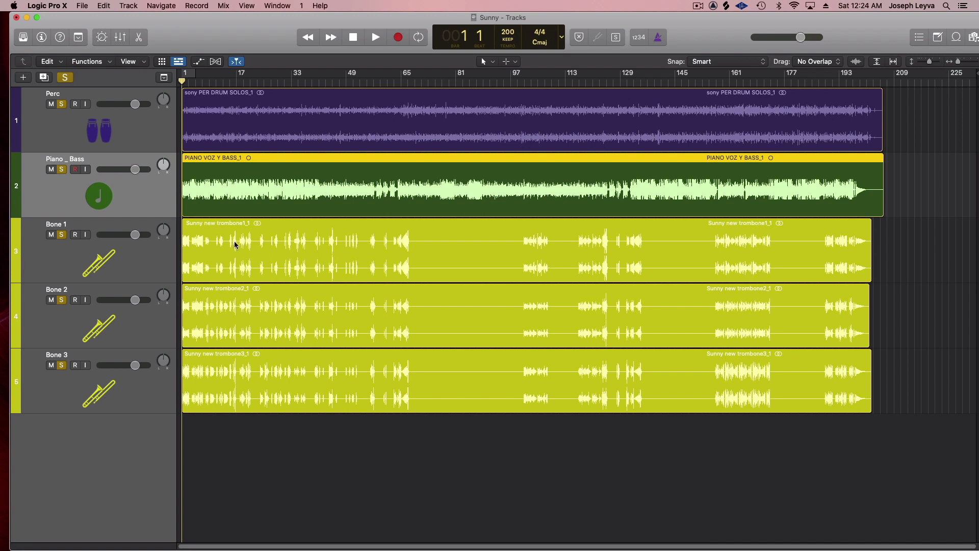
pyautogui.click(120, 37)
pyautogui.press('space')
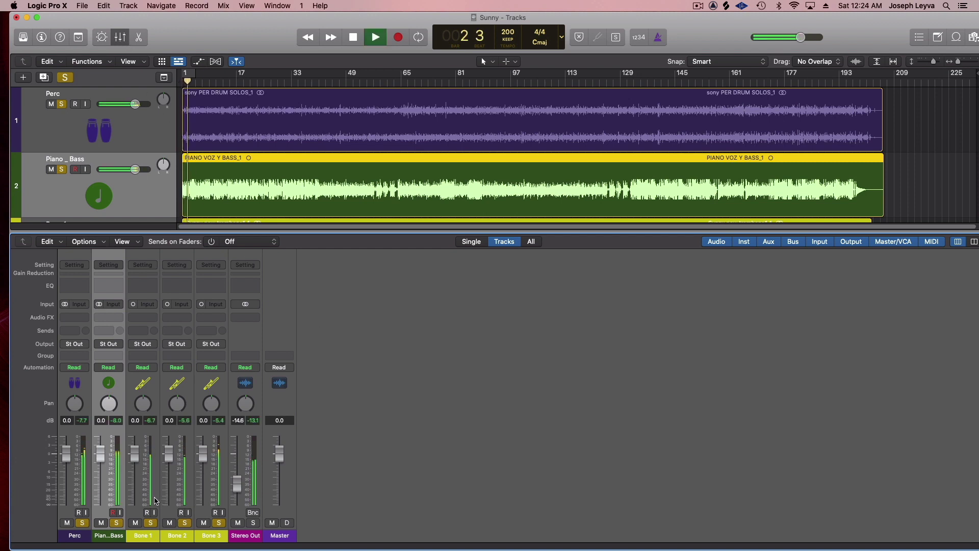
pyautogui.press('space')
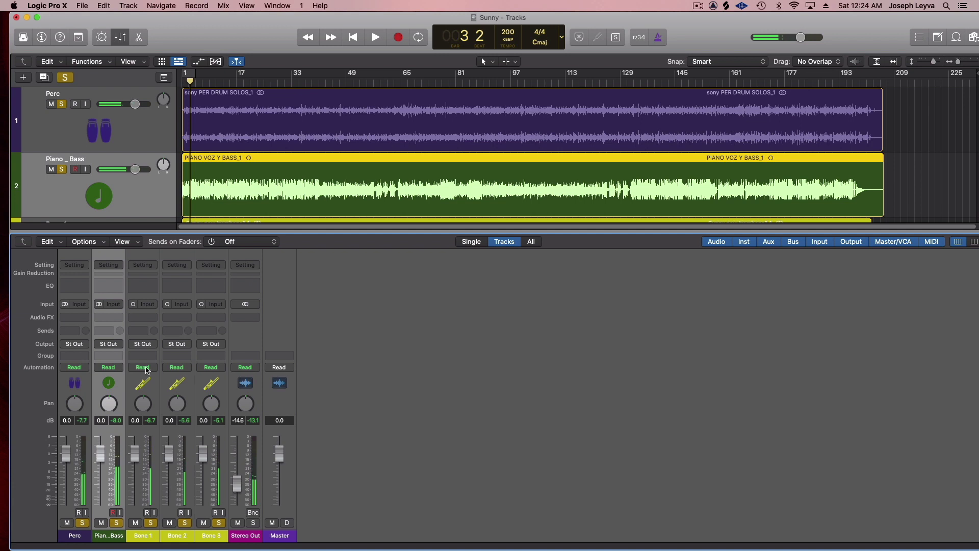
# Insert a stereo Gain plug-in on the Perc channel and set its gain to -15.5 dB
pyautogui.click(82, 317)
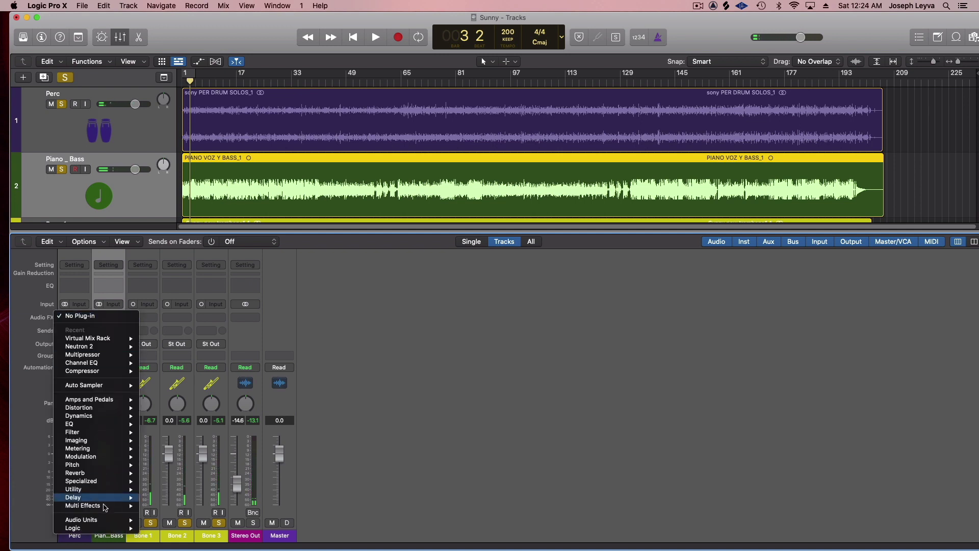
pyautogui.moveTo(107, 490)
pyautogui.moveTo(173, 494)
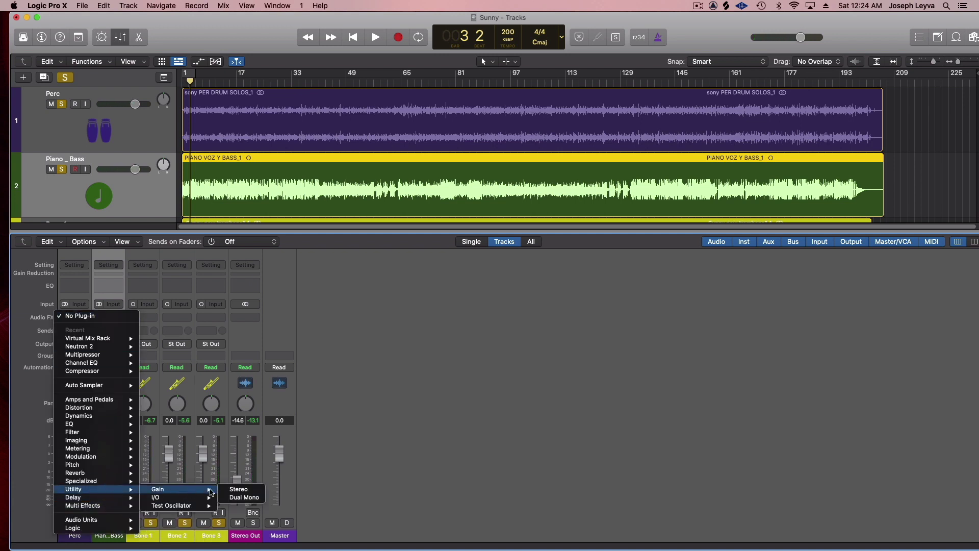
pyautogui.click(230, 490)
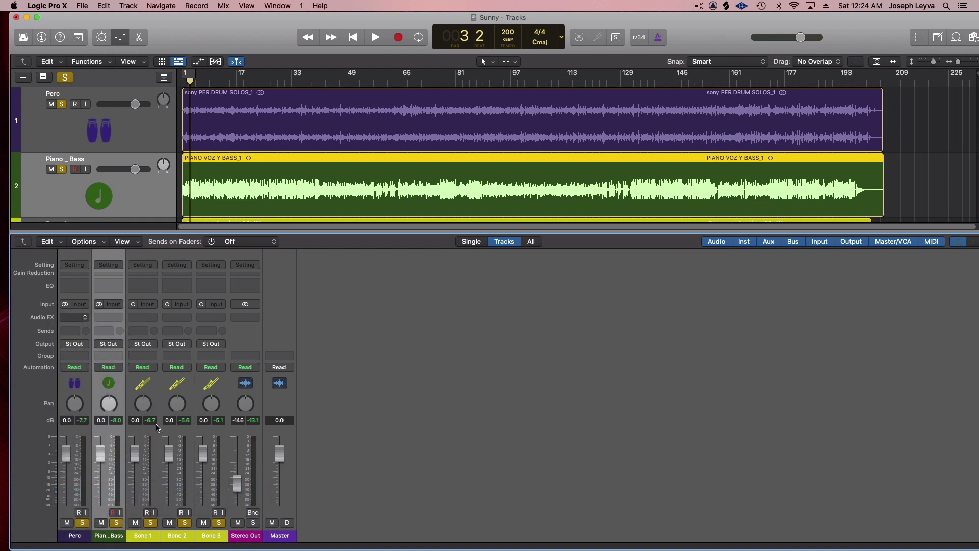
pyautogui.moveTo(331, 229); pyautogui.dragTo(330, 250)
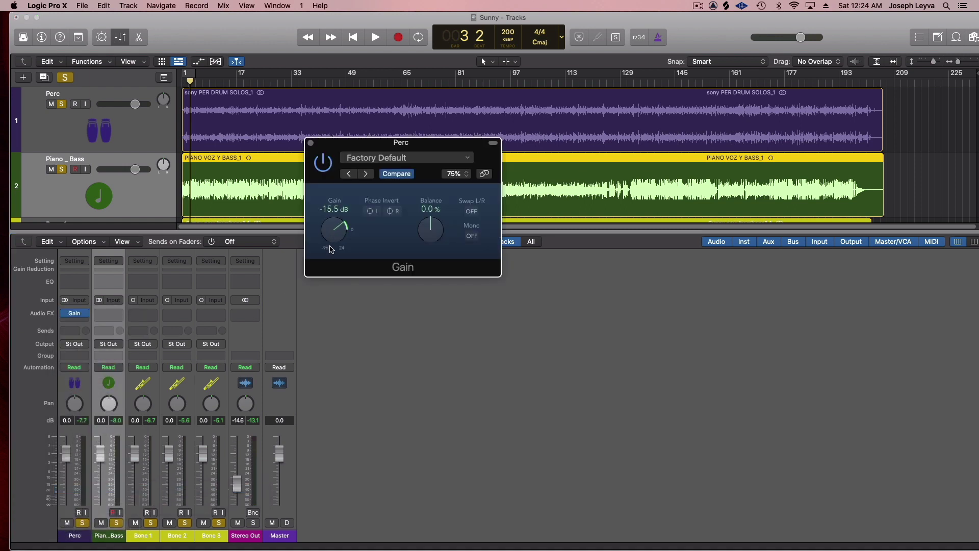
pyautogui.click(697, 6)
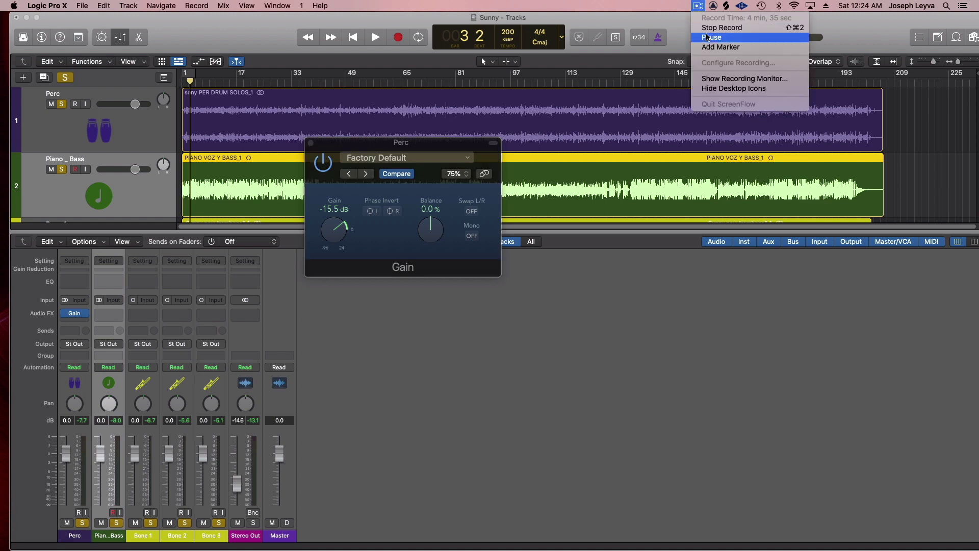
pyautogui.click(712, 37)
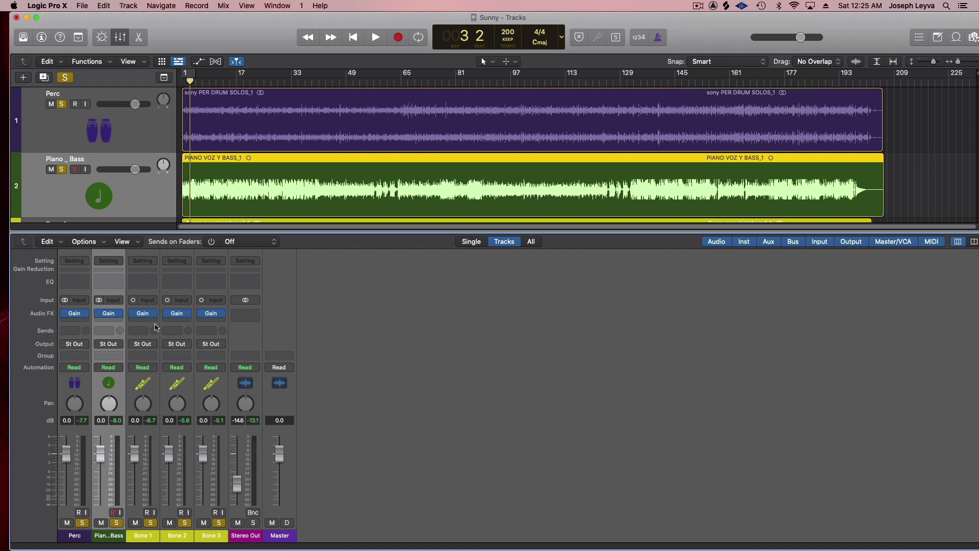
# Open the Gain plug-in on the Bone 3 channel to check its gain setting, and close it
pyautogui.click(211, 313)
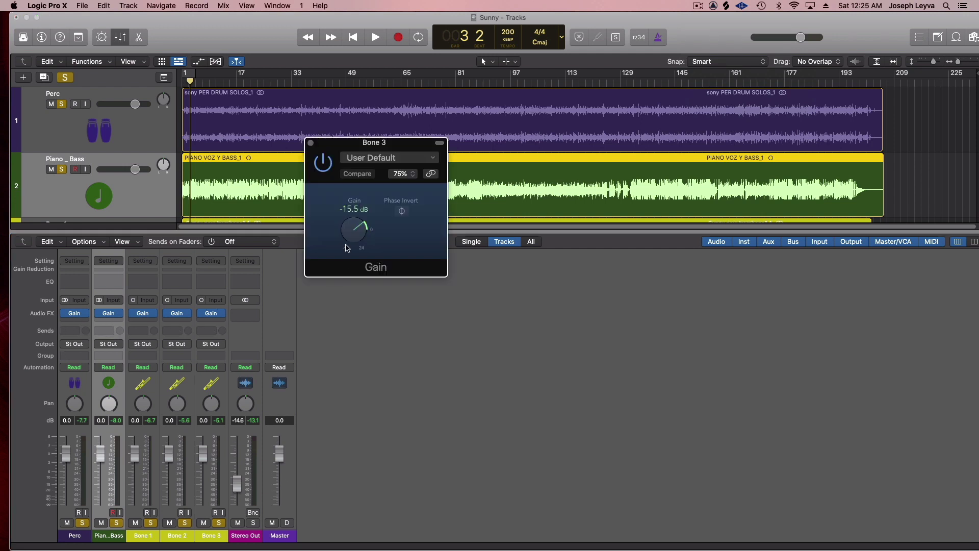
pyautogui.click(311, 143)
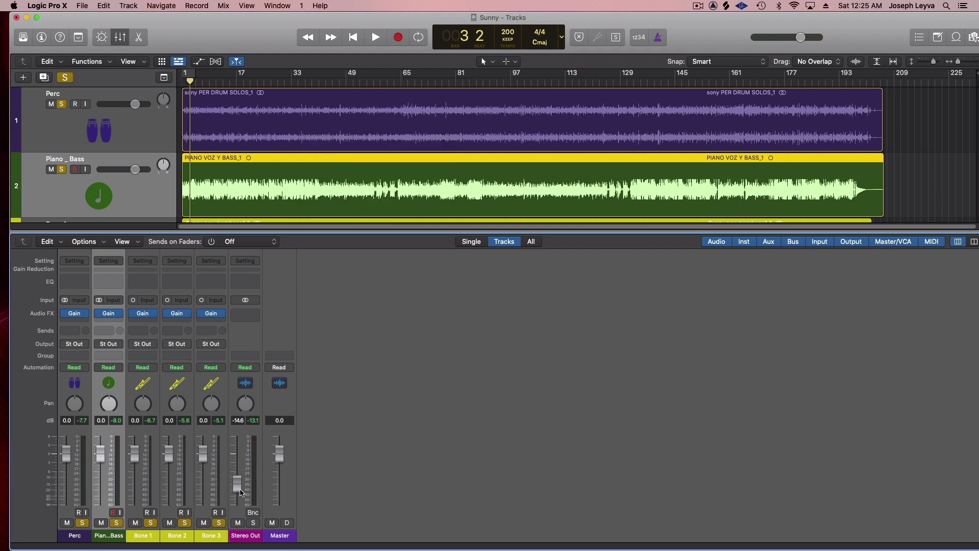
# Raise the Stereo Out fader to -2.5 dB and start playback to check the channel levels
pyautogui.moveTo(242, 493); pyautogui.dragTo(236, 463)
pyautogui.moveTo(218, 316)
pyautogui.press('space')
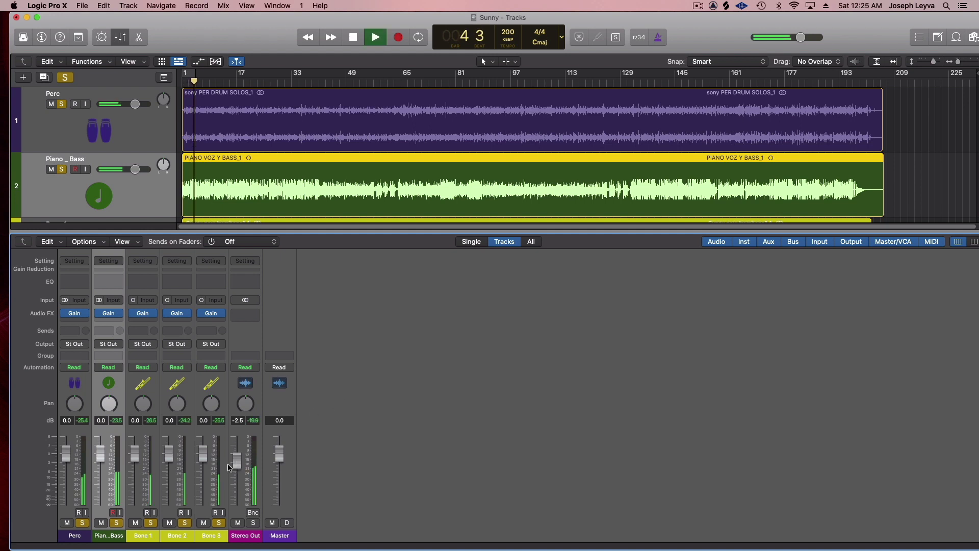
# Raise the Stereo Out fader to -0.5 dB while the song plays, and stop playback
pyautogui.moveTo(237, 464); pyautogui.dragTo(237, 461)
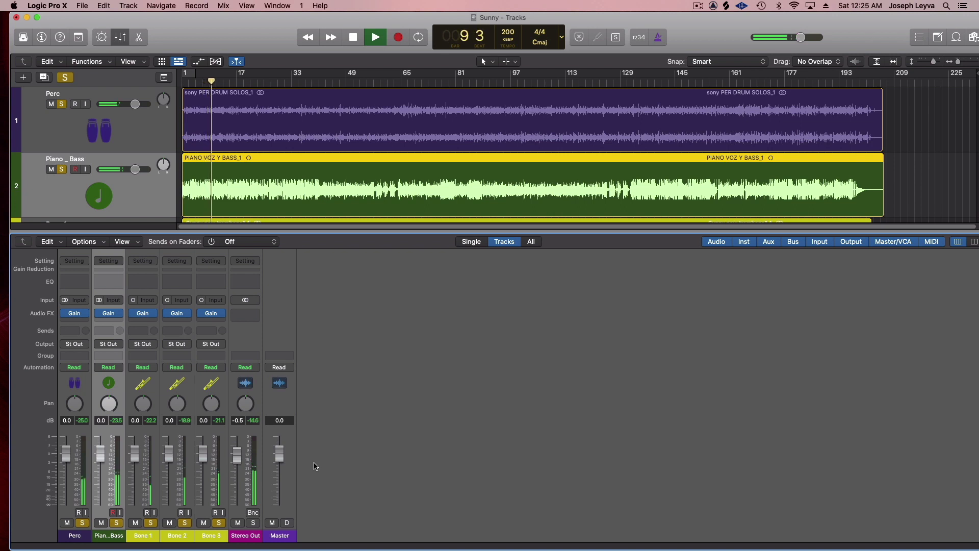
pyautogui.press('space')
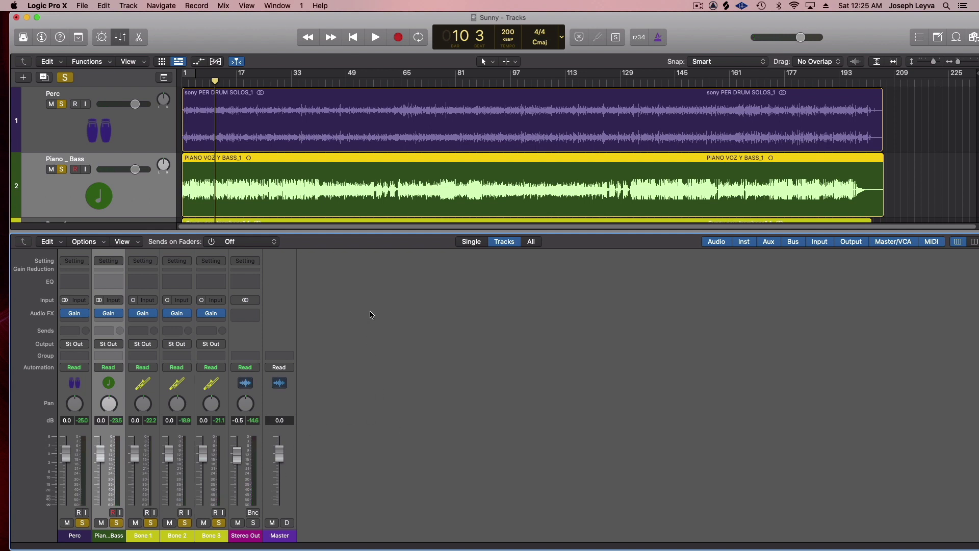
# Create two new auxiliary channel strips in the mixer
pyautogui.click(102, 244)
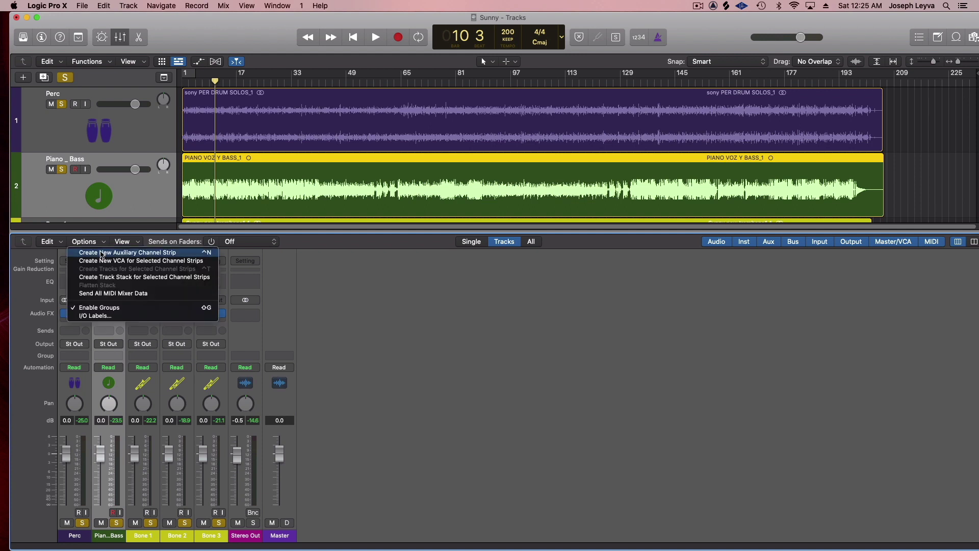
pyautogui.click(102, 253)
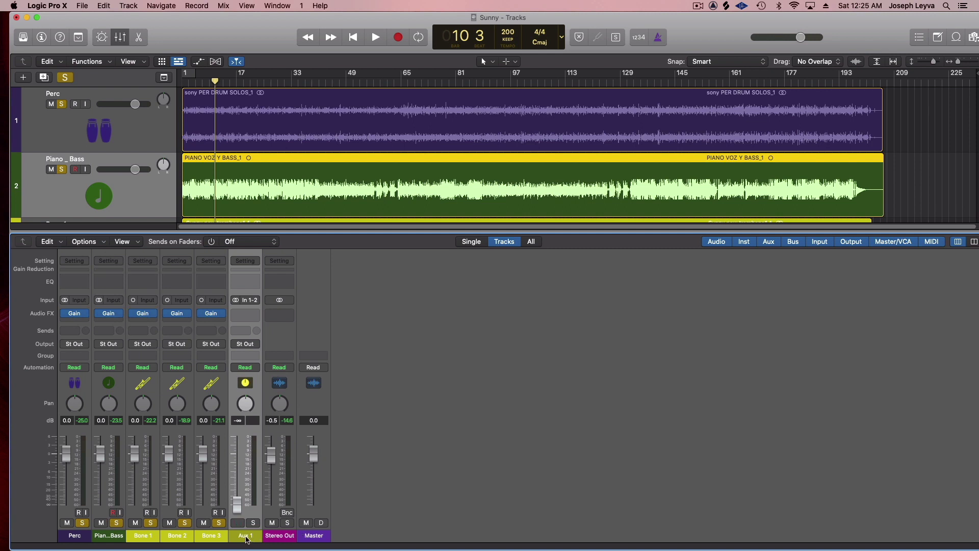
pyautogui.click(92, 242)
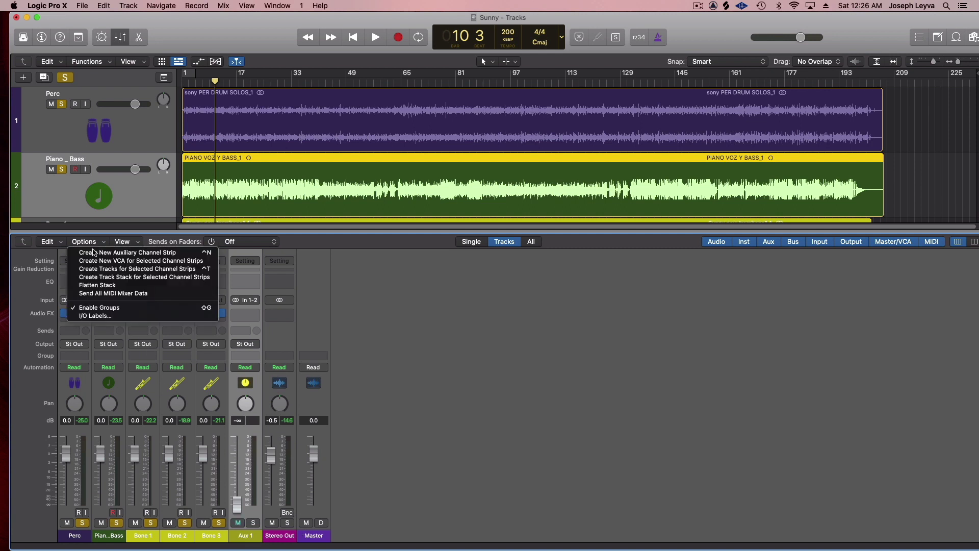
pyautogui.click(95, 252)
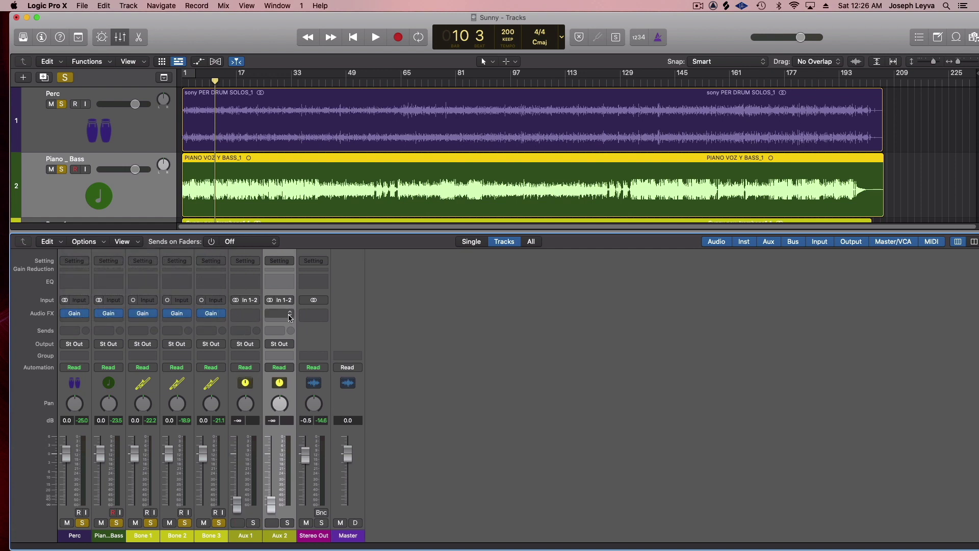
pyautogui.click(414, 333)
# Set the input of the second new auxiliary channel to Bus 1 and rename the channel Mix Buss
pyautogui.click(283, 301)
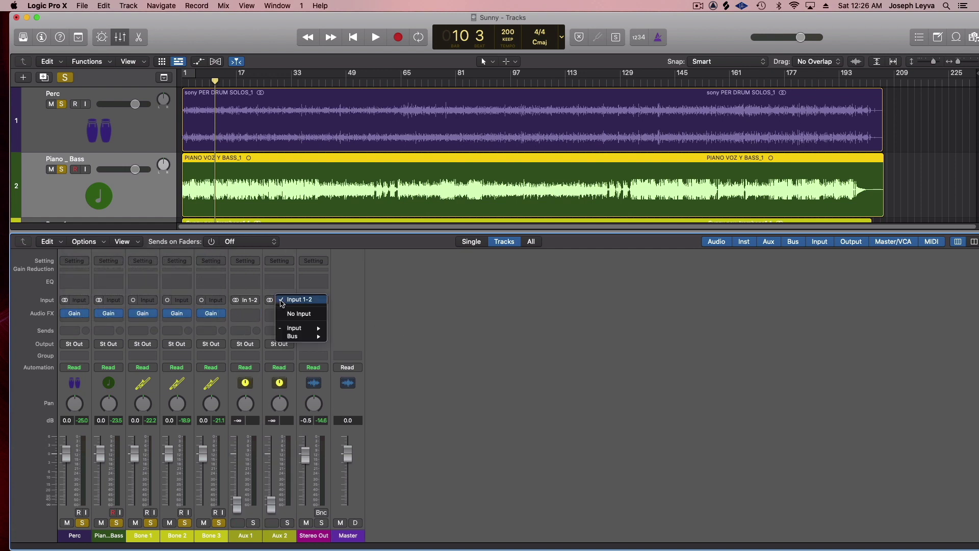
pyautogui.moveTo(312, 338)
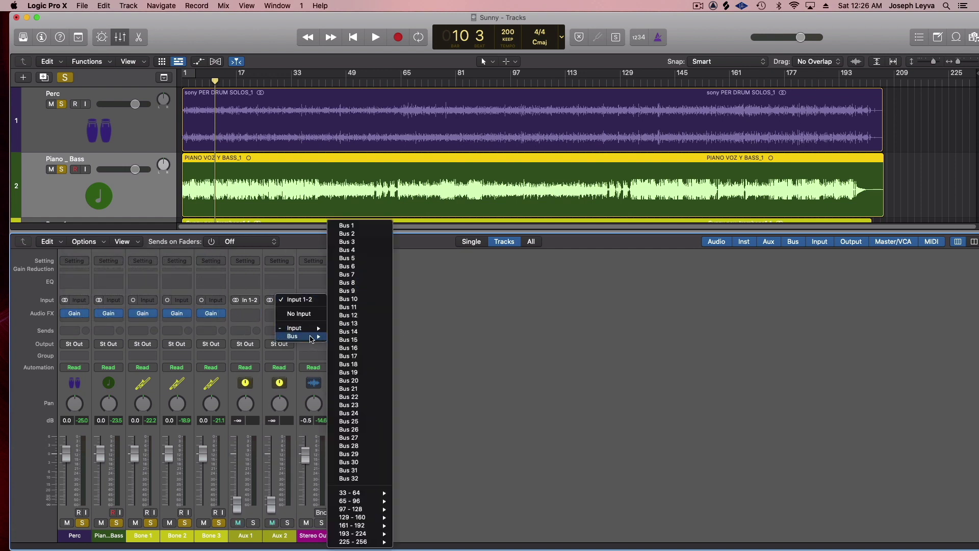
pyautogui.click(347, 226)
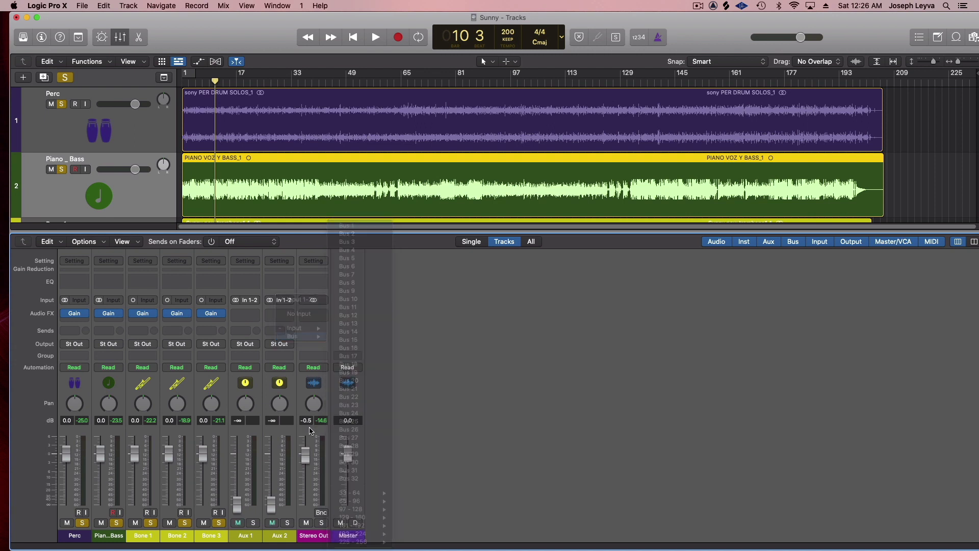
pyautogui.doubleClick(278, 537)
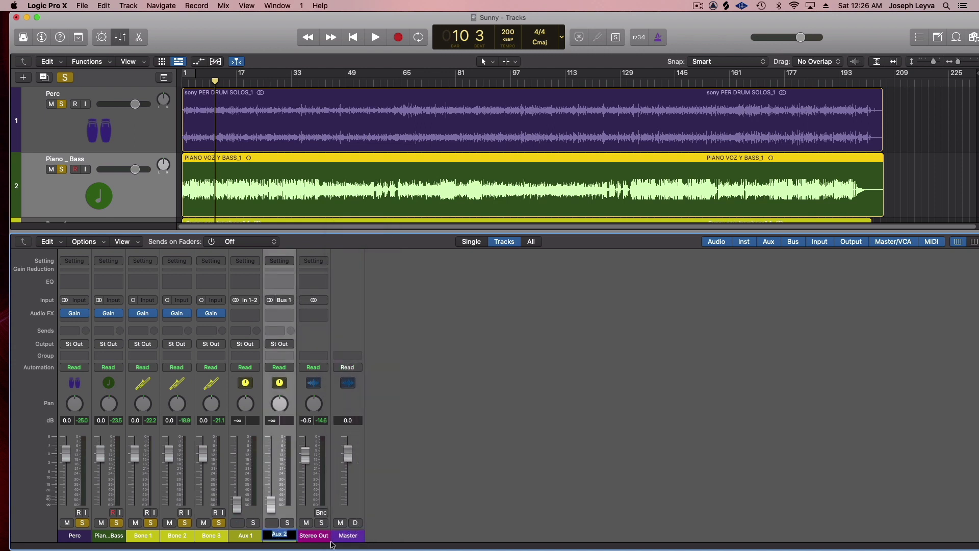
pyautogui.write('Mix Buss')
pyautogui.press('Return')
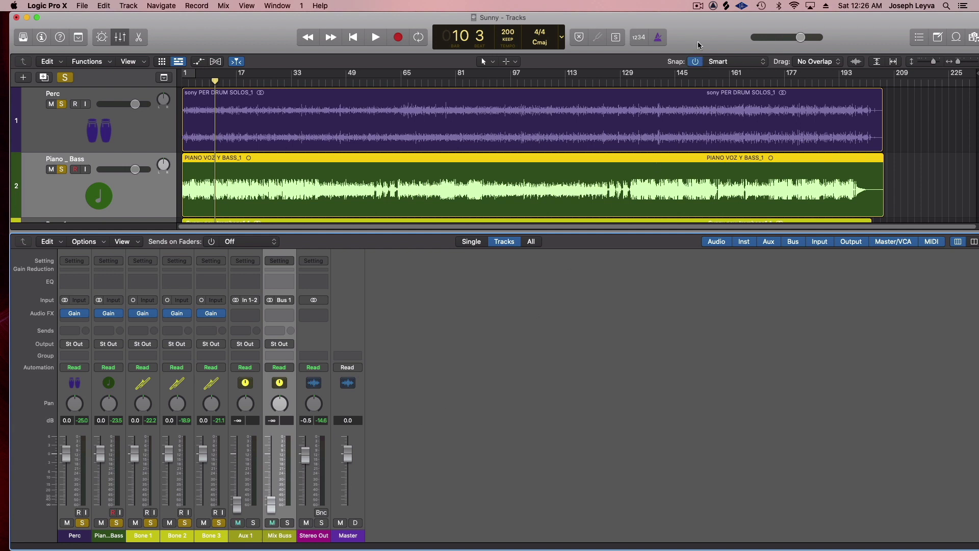
pyautogui.click(697, 7)
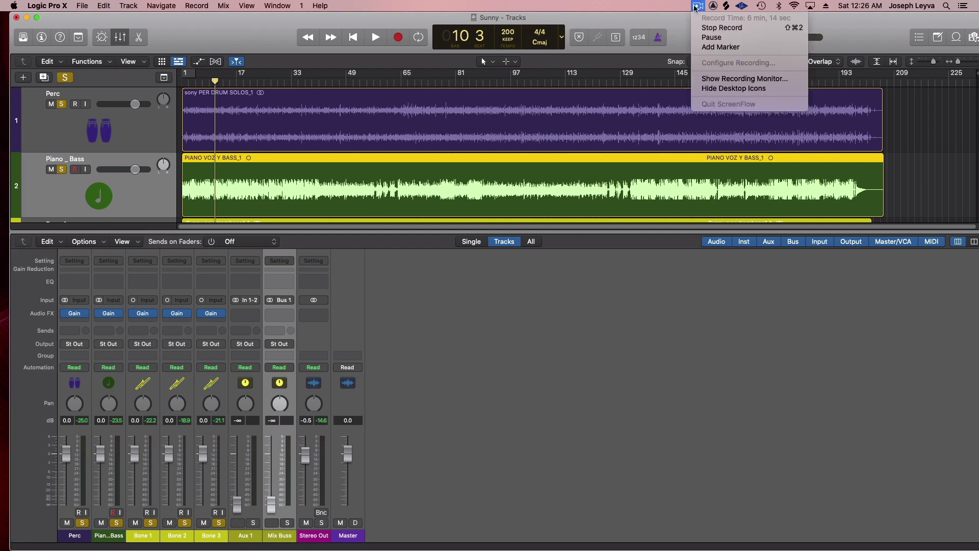
pyautogui.click(708, 38)
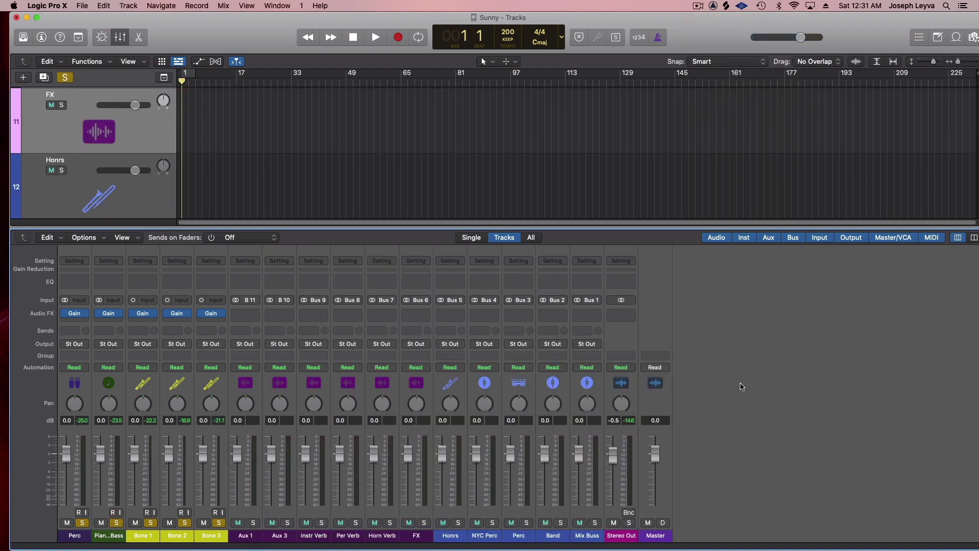
# Go through the Mix Buss, Band, Perc, NYC Perc, Honrs and FX auxiliary channels one by one to review the bus layout
pyautogui.click(591, 538)
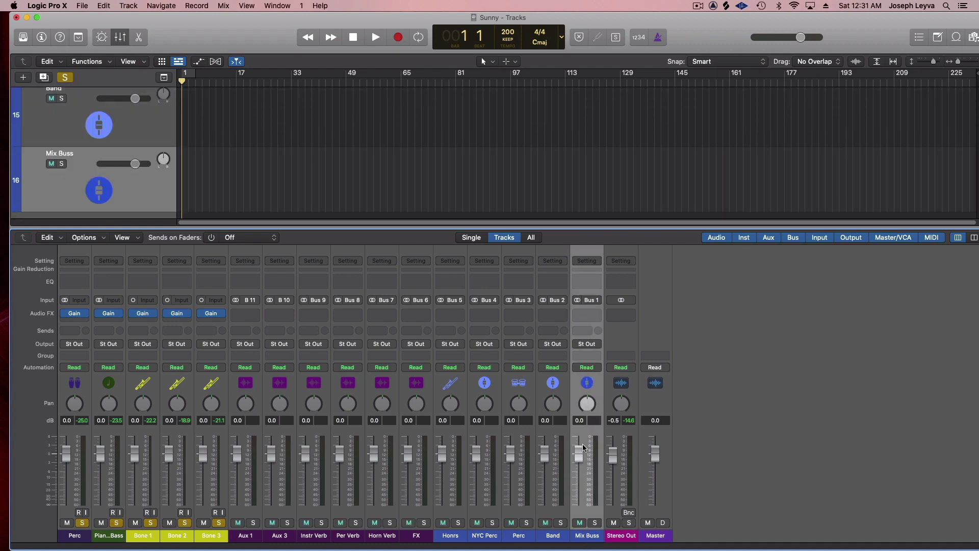
pyautogui.click(541, 536)
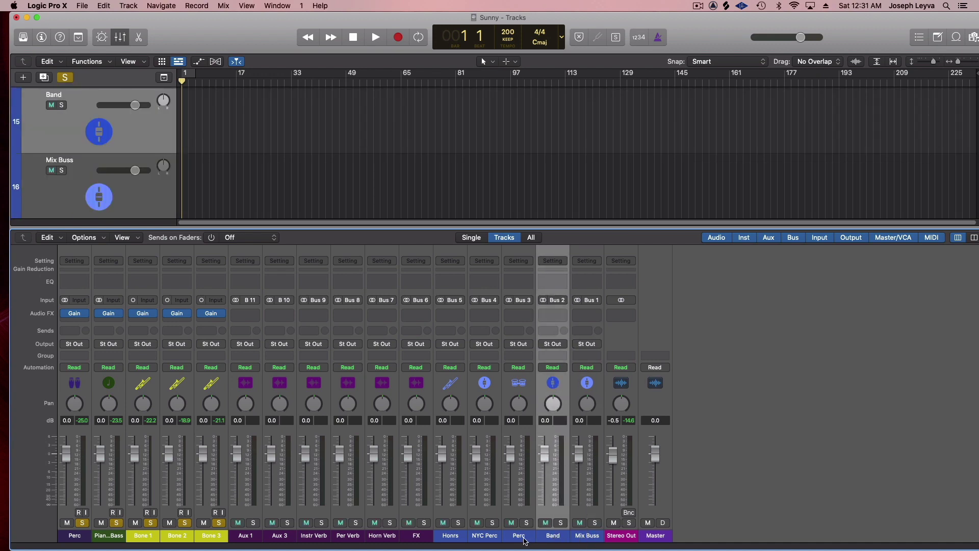
pyautogui.click(524, 539)
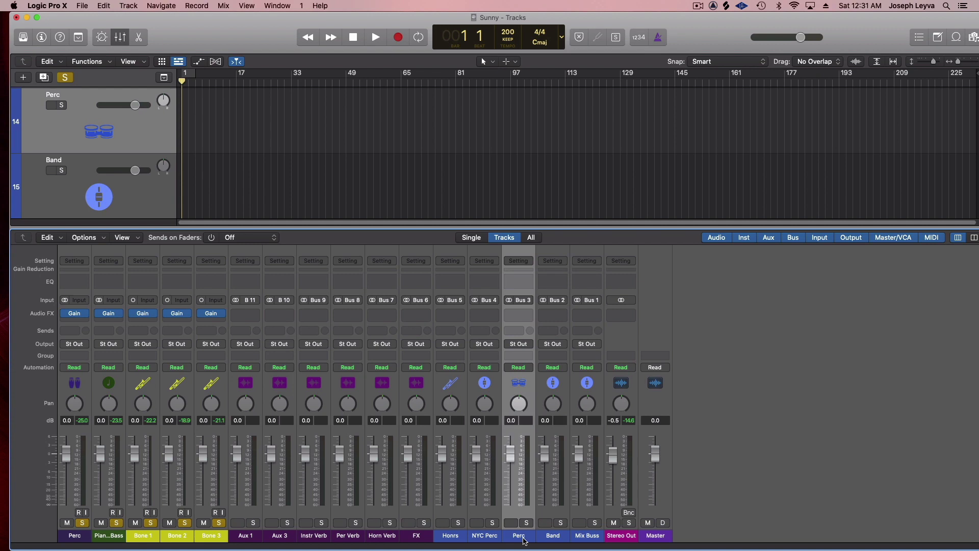
pyautogui.click(481, 540)
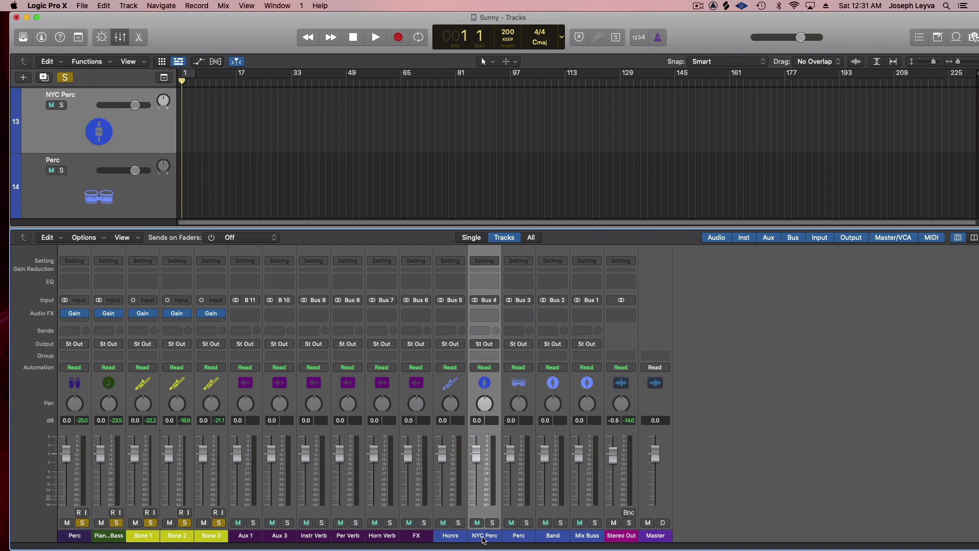
pyautogui.click(451, 536)
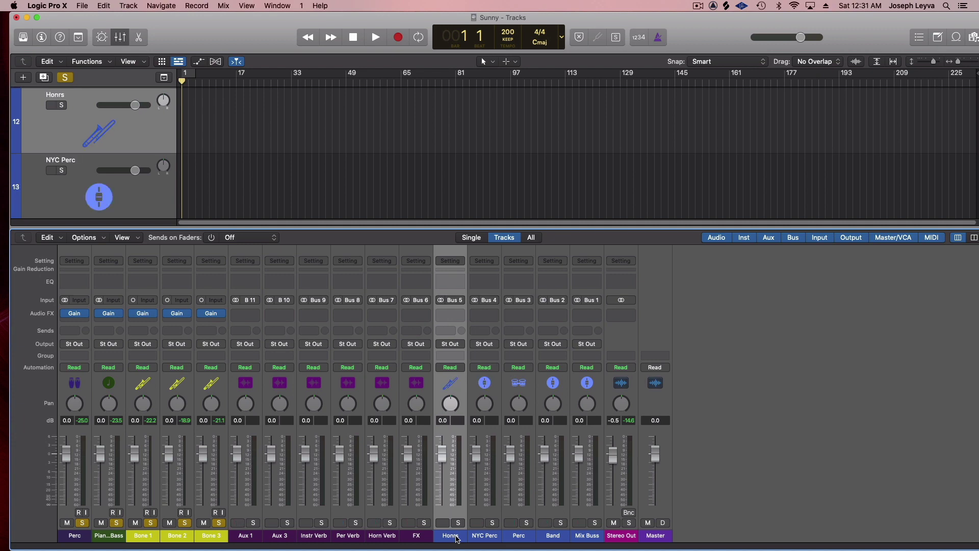
pyautogui.click(417, 536)
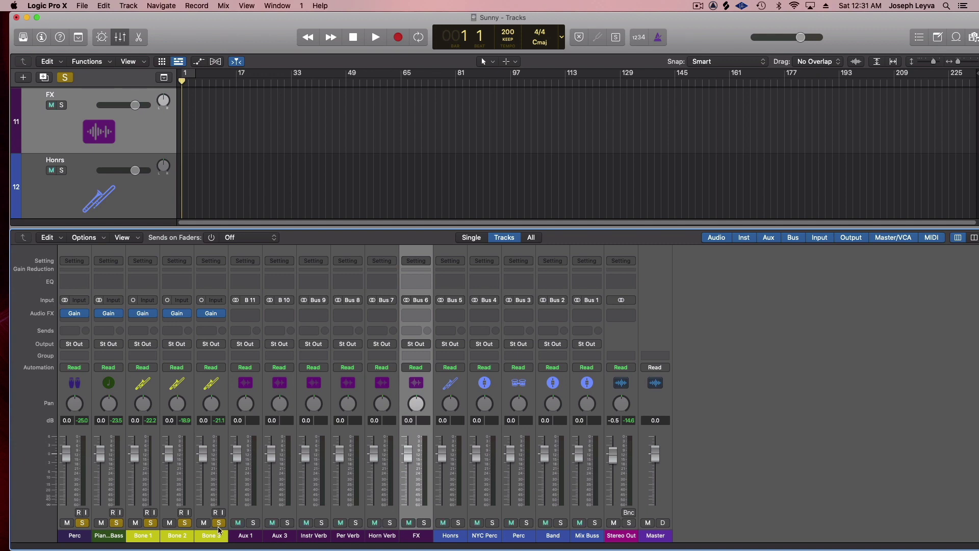
# Route the Perc track's output to Bus 3 (Perc) and the Piano _ Bass track's output to Bus 2 (Band)
pyautogui.click(74, 537)
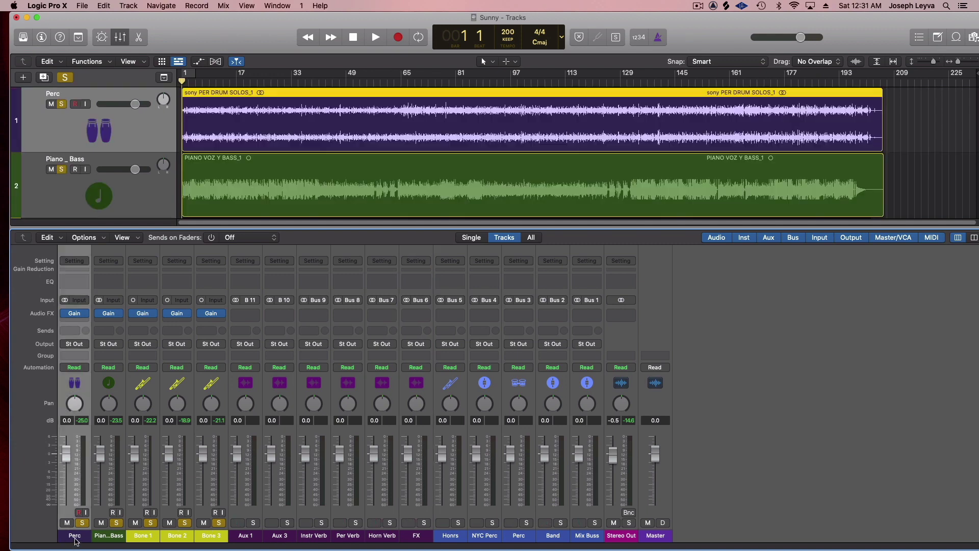
pyautogui.click(72, 345)
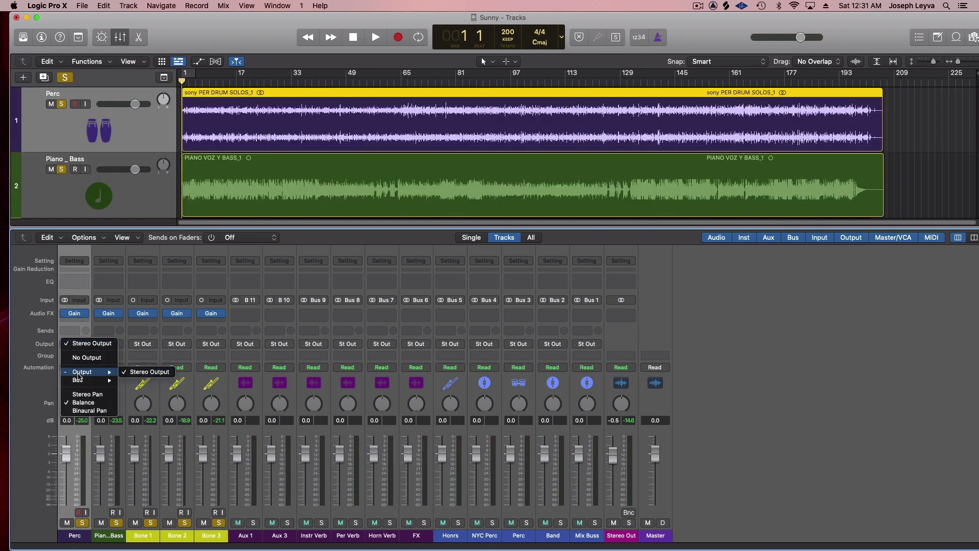
pyautogui.moveTo(86, 380)
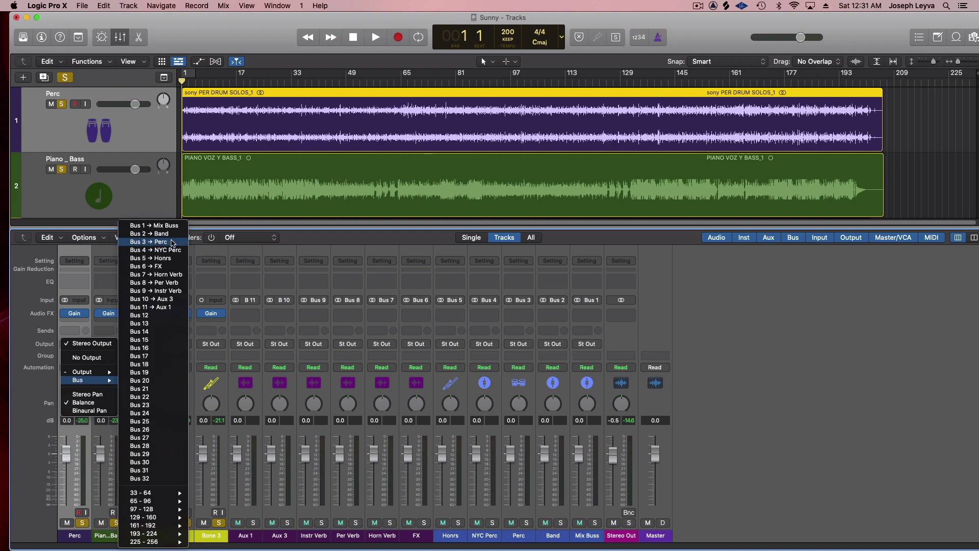
pyautogui.click(154, 242)
pyautogui.click(109, 537)
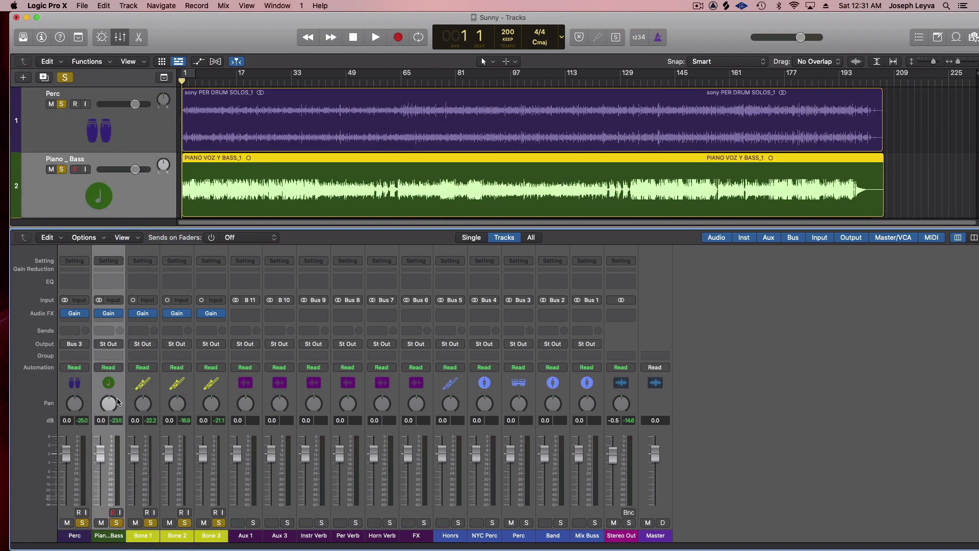
pyautogui.click(108, 344)
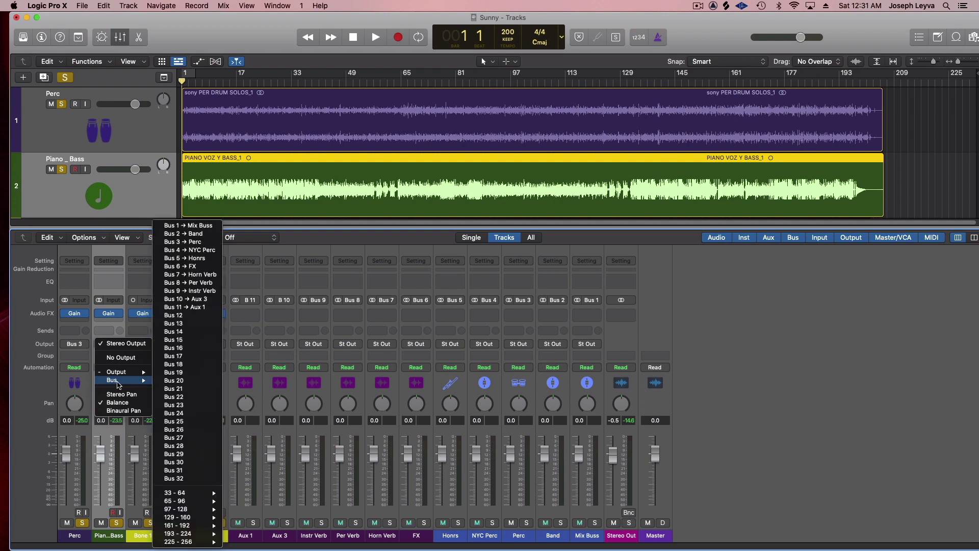
pyautogui.click(212, 238)
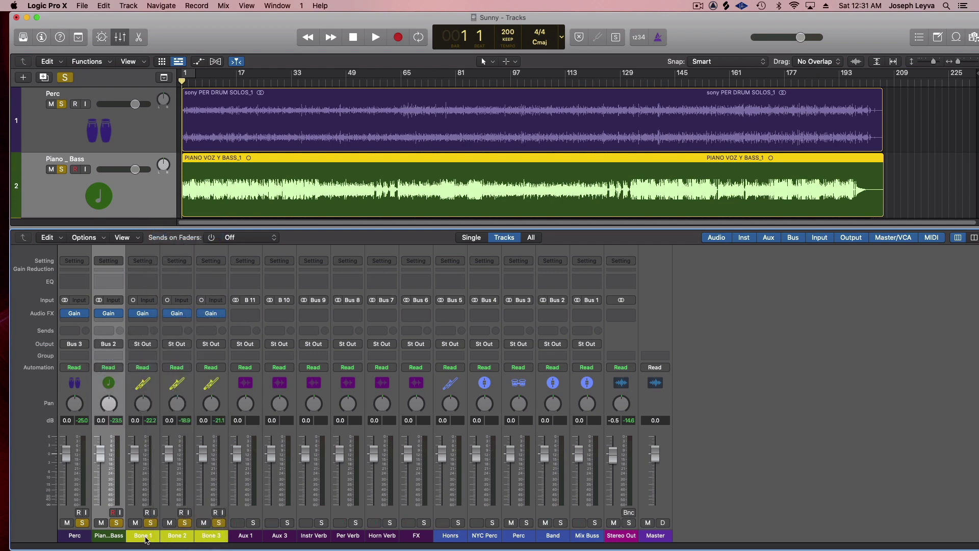
# Route the outputs of the Bone 1, Bone 2 and Bone 3 channels together to Bus 5 (Honrs)
pyautogui.click(146, 539)
pyautogui.keyDown('shift'); pyautogui.click(213, 539); pyautogui.keyUp('shift')
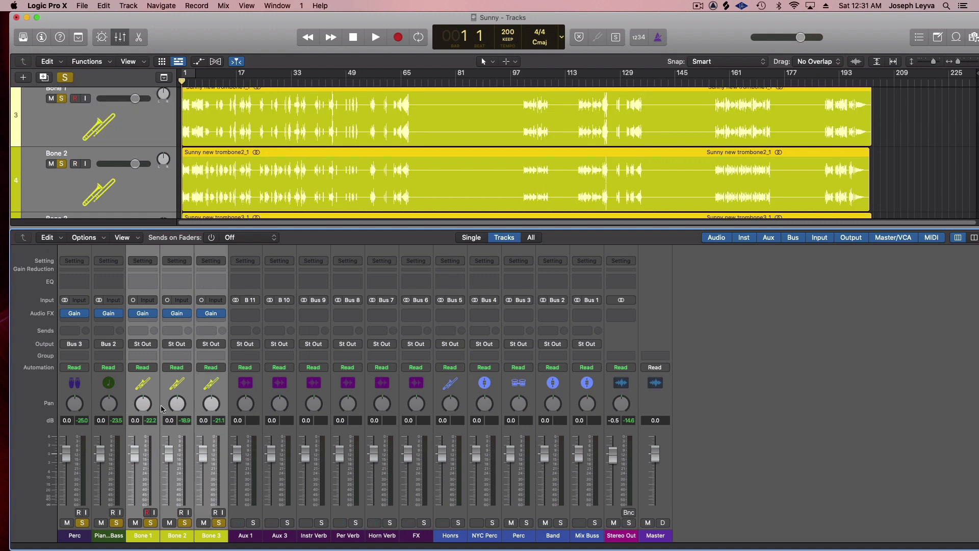
pyautogui.click(141, 345)
pyautogui.moveTo(153, 380)
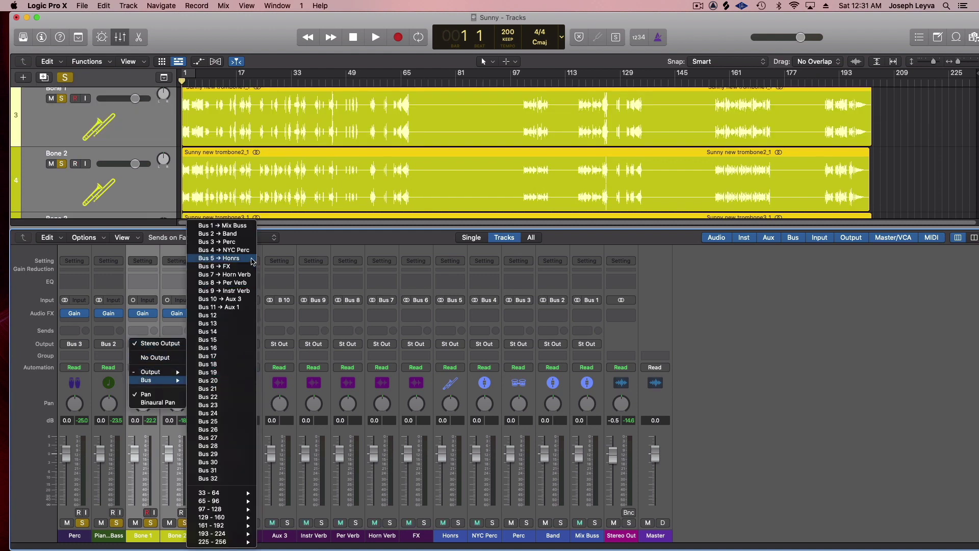
pyautogui.click(248, 260)
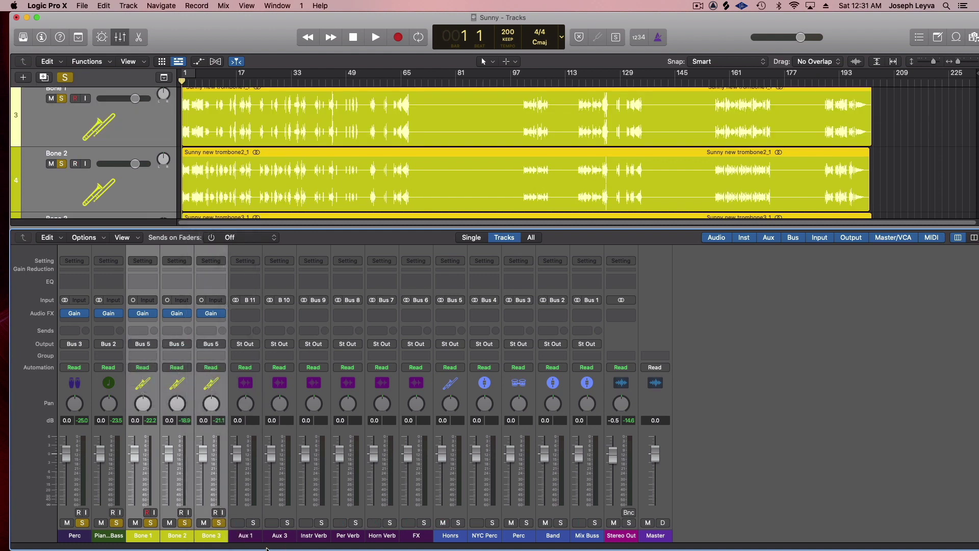
pyautogui.click(251, 539)
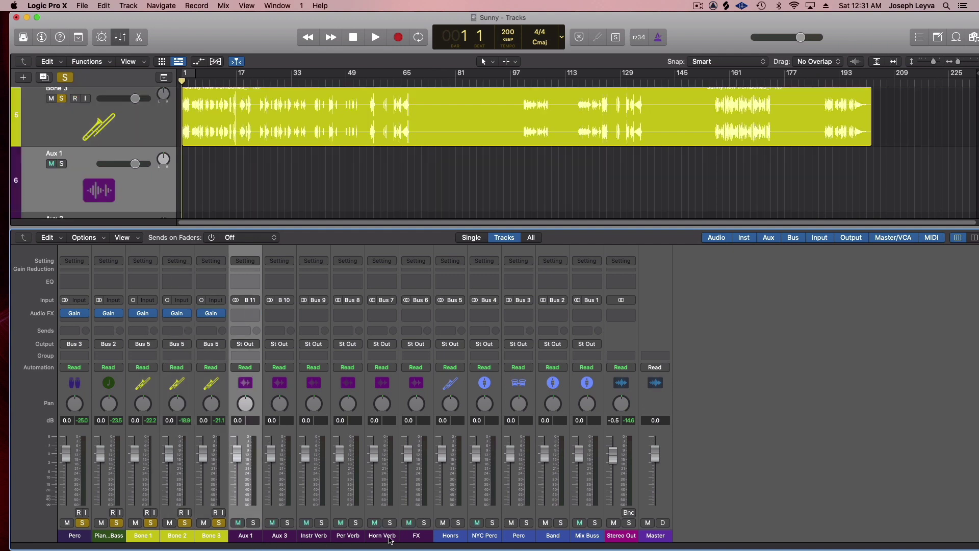
pyautogui.keyDown('shift'); pyautogui.click(390, 539); pyautogui.keyUp('shift')
pyautogui.click(246, 345)
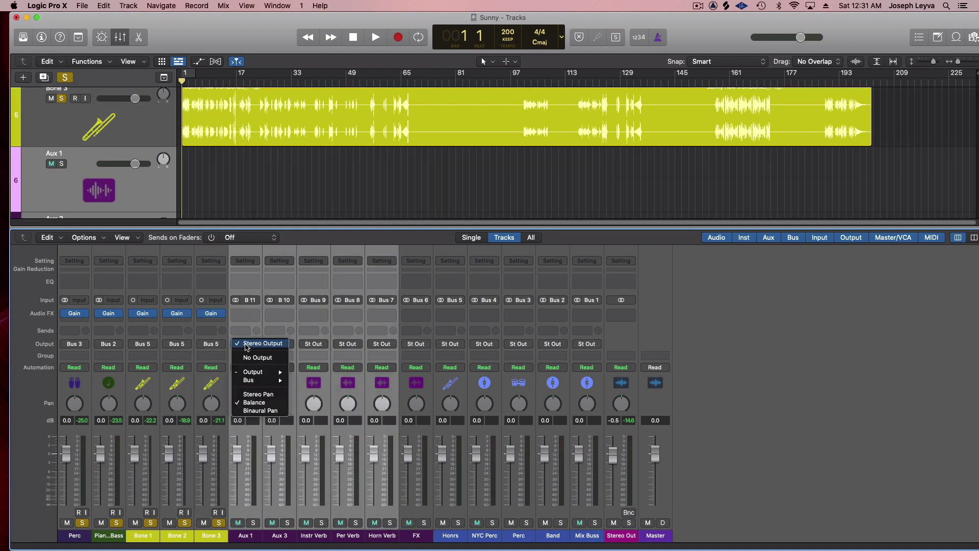
pyautogui.moveTo(254, 386)
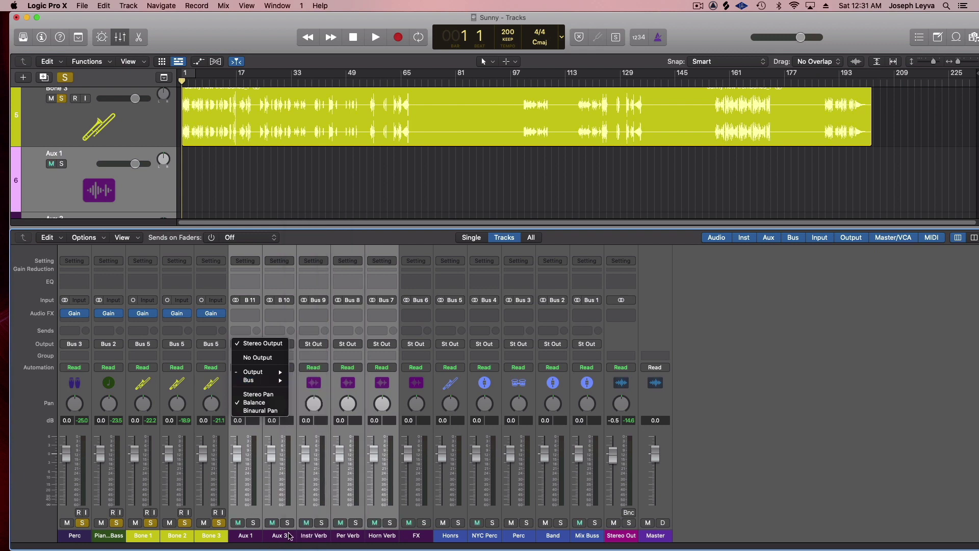
pyautogui.click(284, 539)
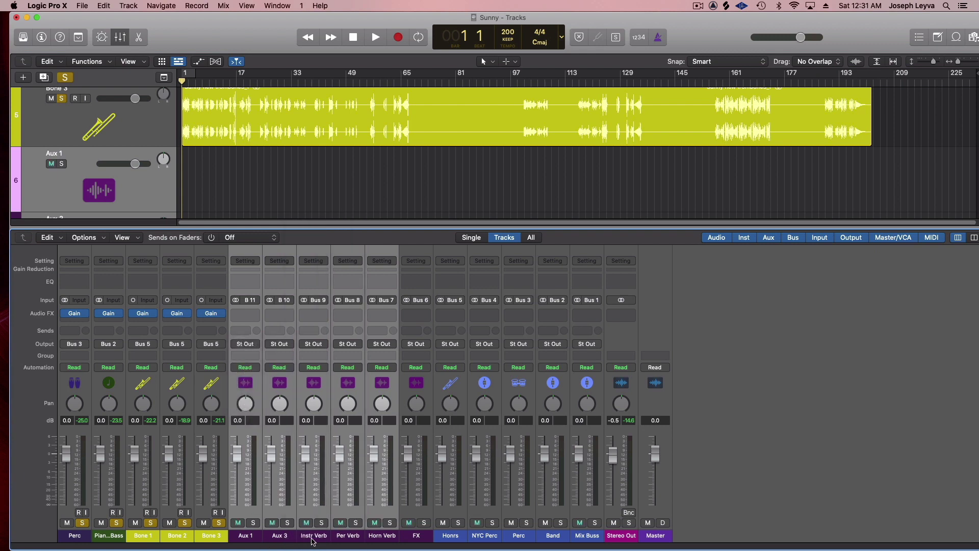
# Route the outputs of the Instr Verb, Per Verb and Horn Verb channels together to Bus 6 (FX)
pyautogui.click(314, 539)
pyautogui.keyDown('shift'); pyautogui.click(378, 540); pyautogui.keyUp('shift')
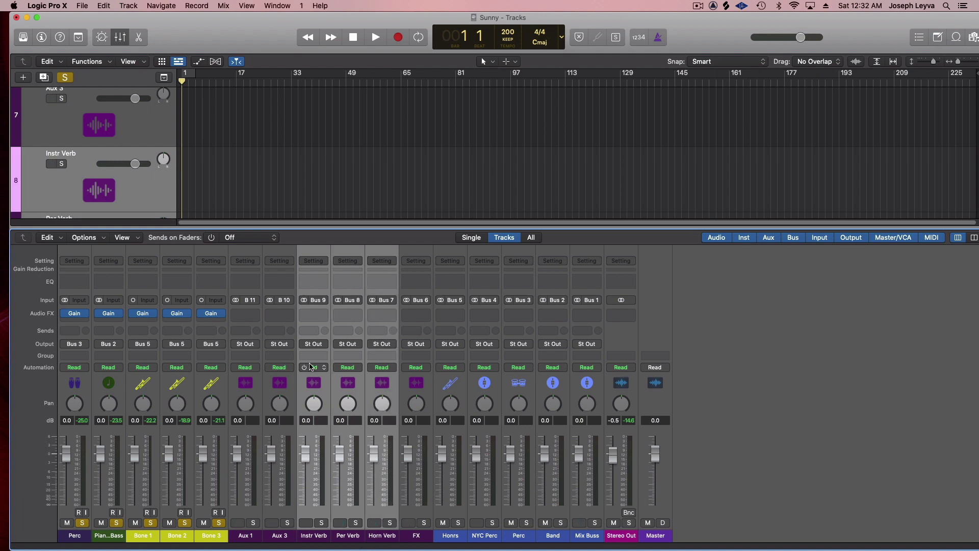
pyautogui.click(314, 344)
pyautogui.moveTo(317, 380)
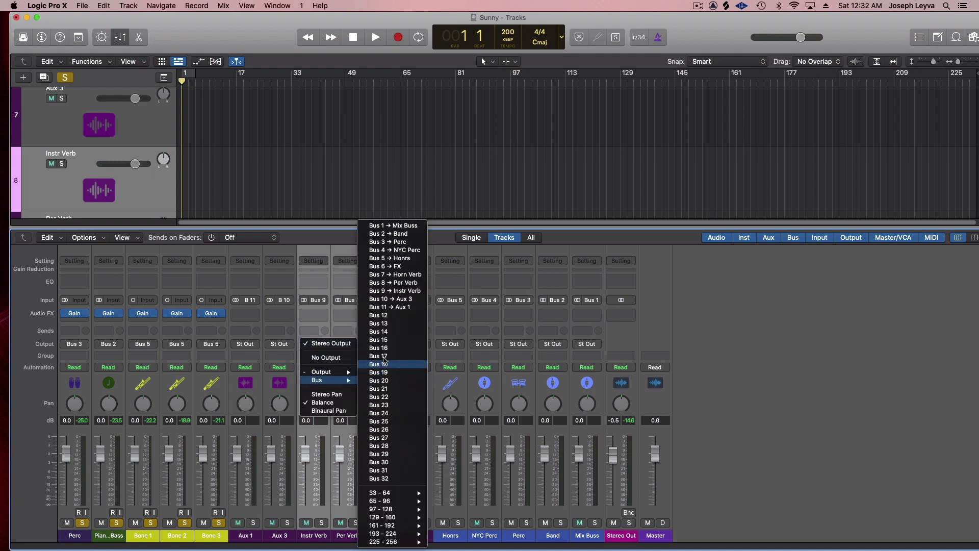
pyautogui.click(387, 267)
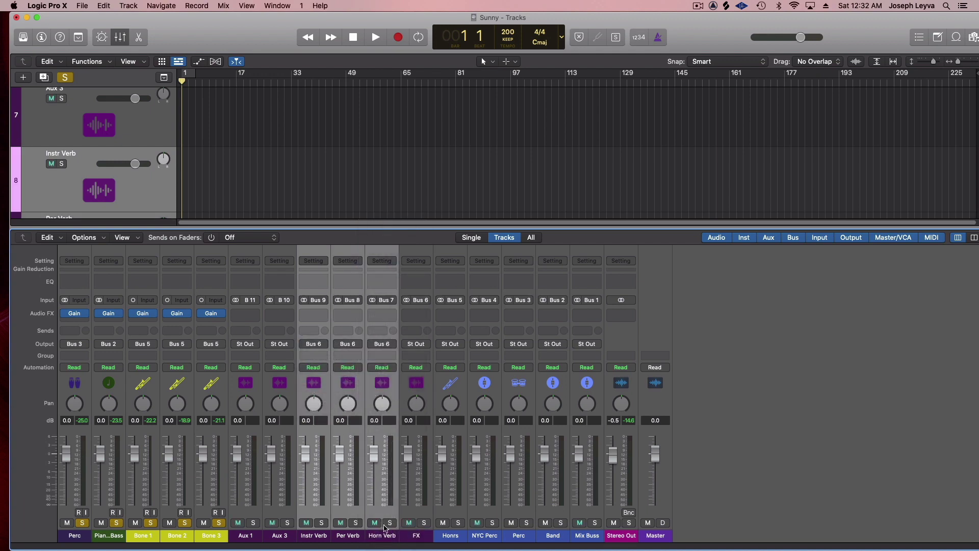
# Route the FX channel's output to Bus 1 (Mix Buss) and the Honrs channel's output to Bus 2 (Band)
pyautogui.click(408, 536)
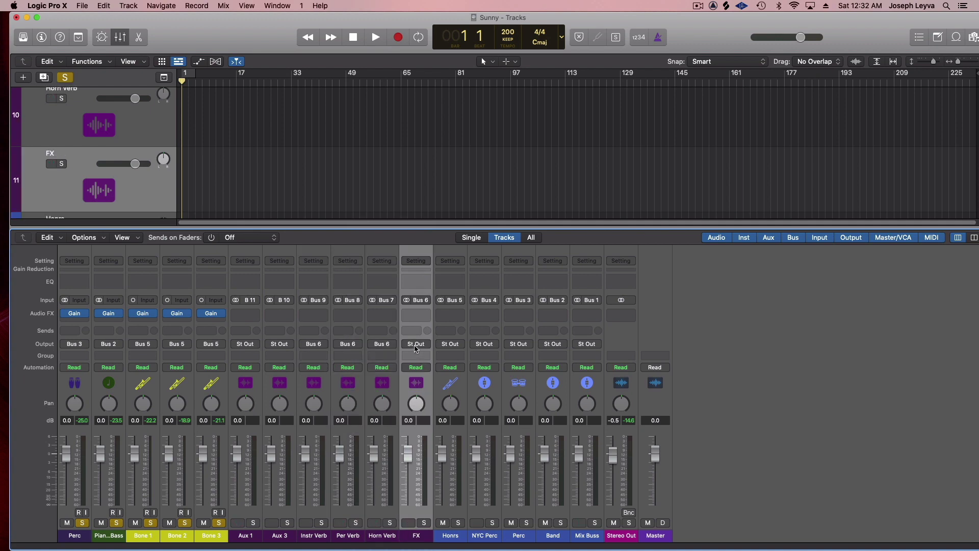
pyautogui.click(416, 344)
pyautogui.moveTo(419, 381)
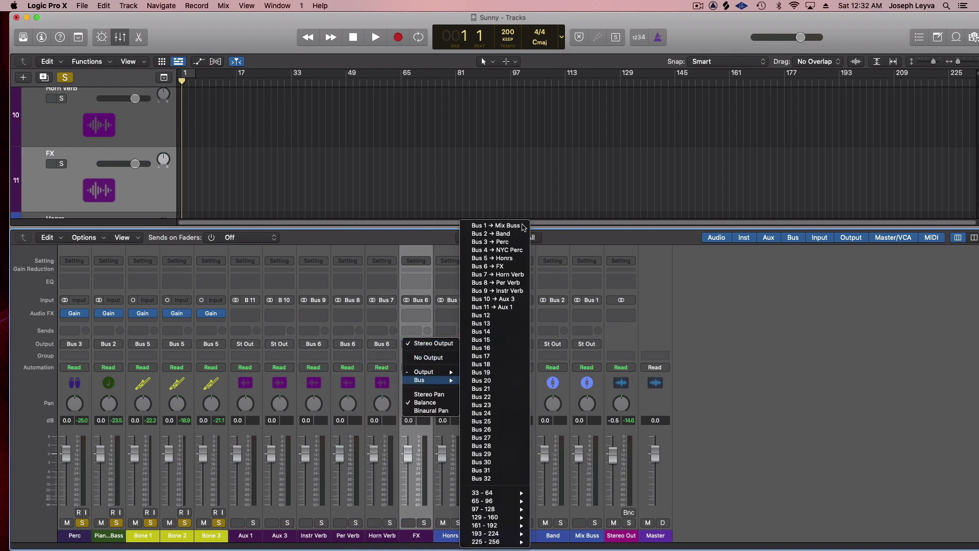
pyautogui.click(524, 227)
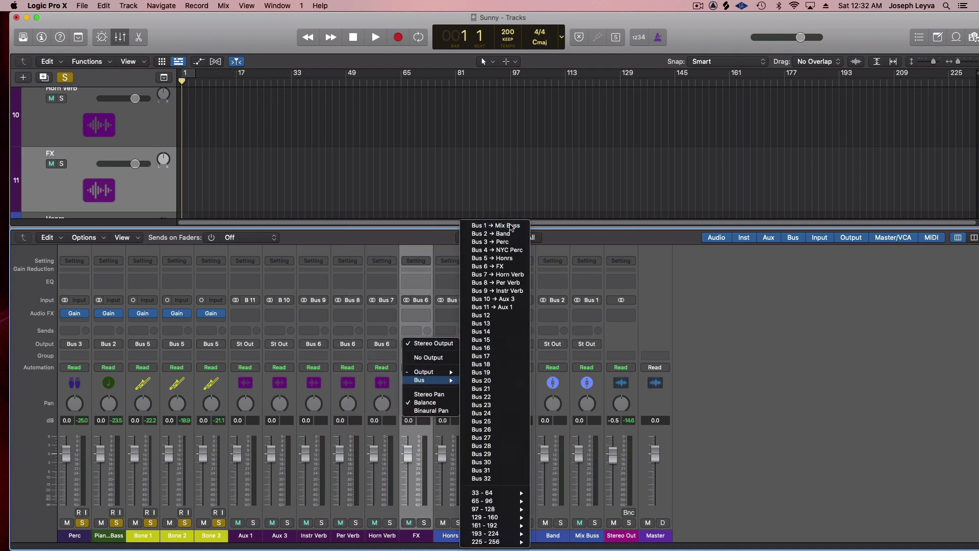
pyautogui.click(452, 535)
pyautogui.click(455, 348)
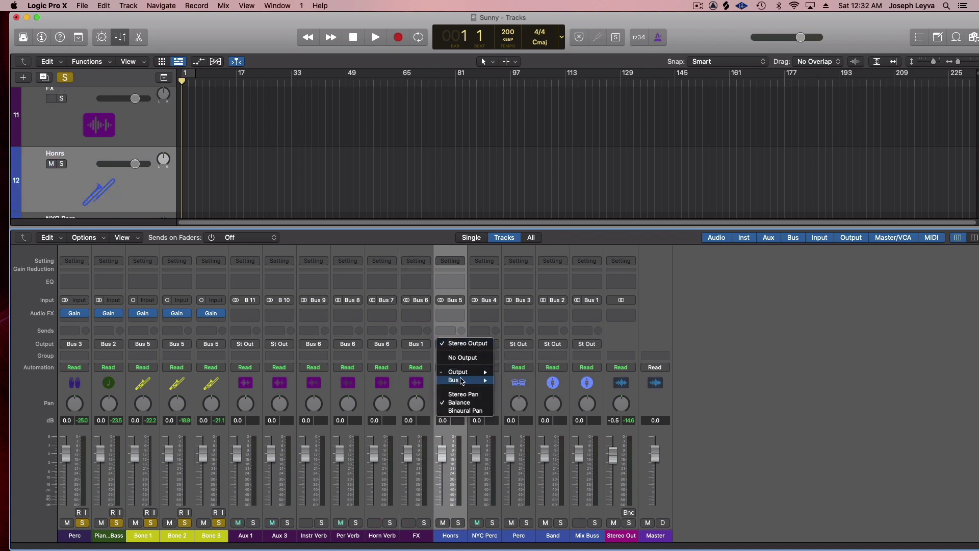
pyautogui.moveTo(461, 380)
pyautogui.click(546, 238)
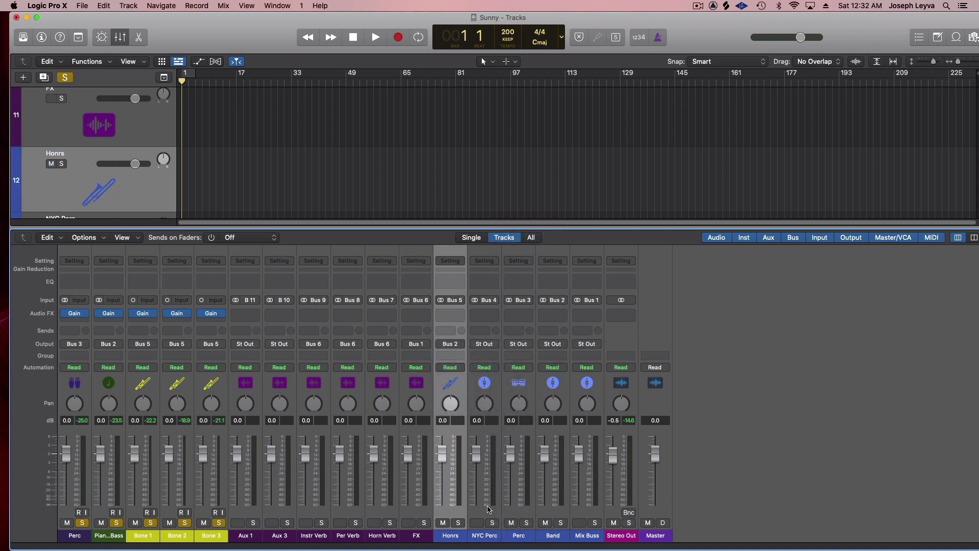
# Route the NYC Perc channel's output to Bus 3 (Perc) and the Perc auxiliary's output to Bus 2 (Band)
pyautogui.click(486, 537)
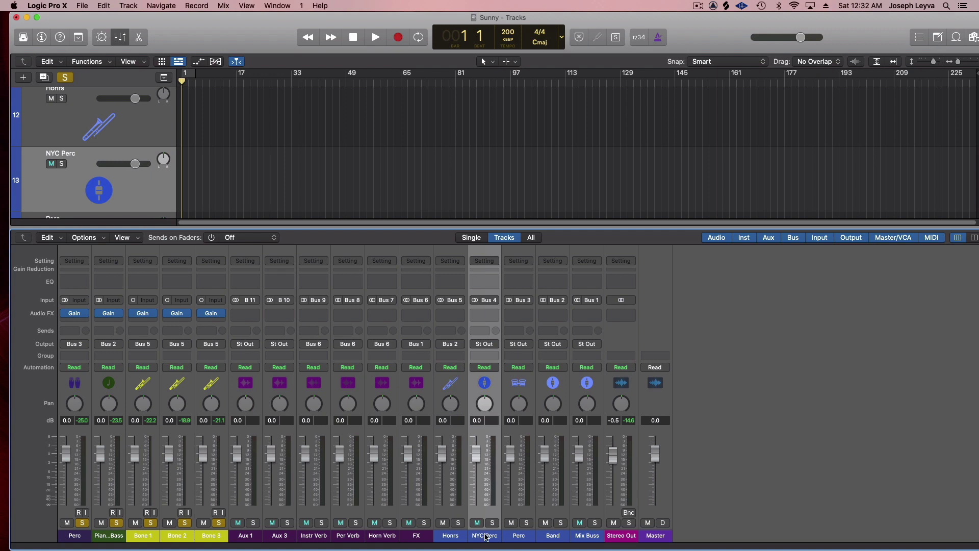
pyautogui.click(488, 349)
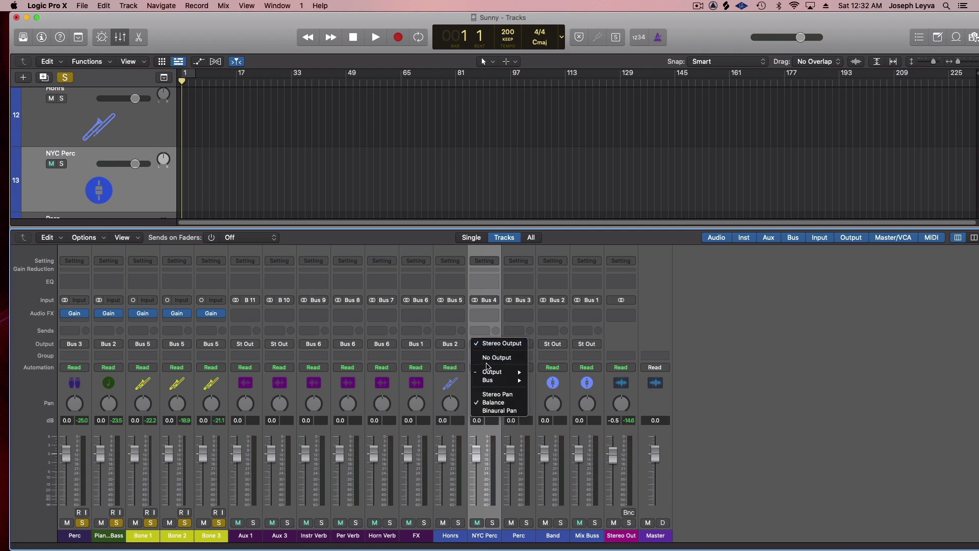
pyautogui.moveTo(490, 381)
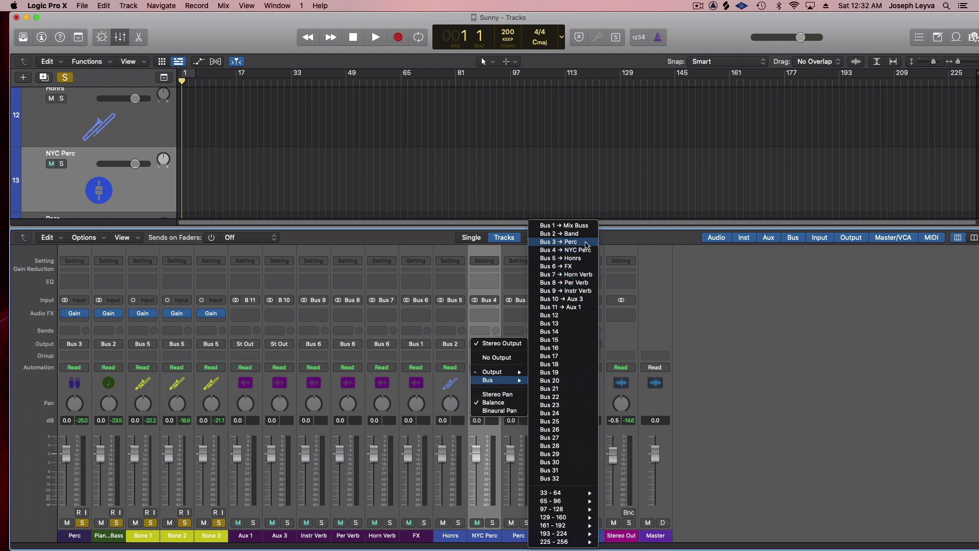
pyautogui.click(586, 242)
pyautogui.click(524, 535)
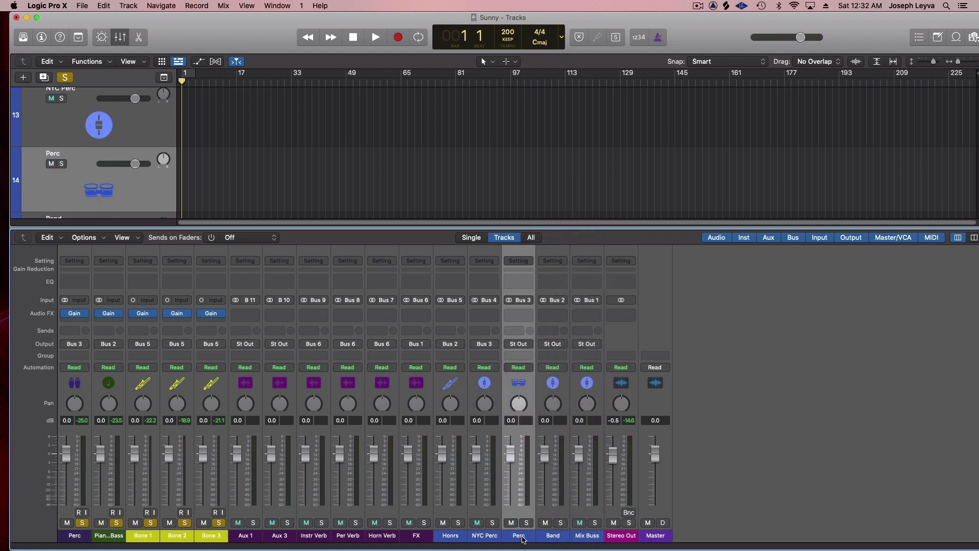
pyautogui.click(526, 343)
pyautogui.moveTo(526, 381)
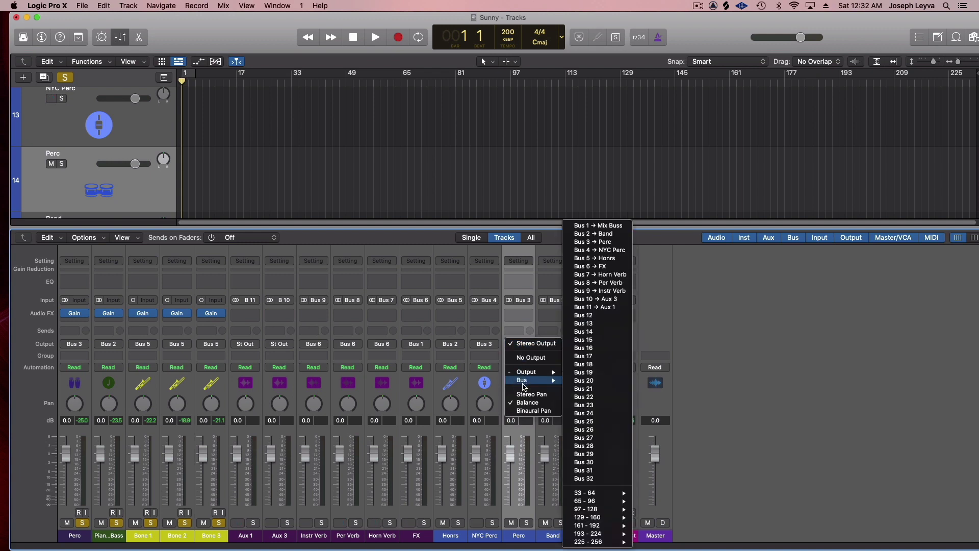
pyautogui.click(609, 234)
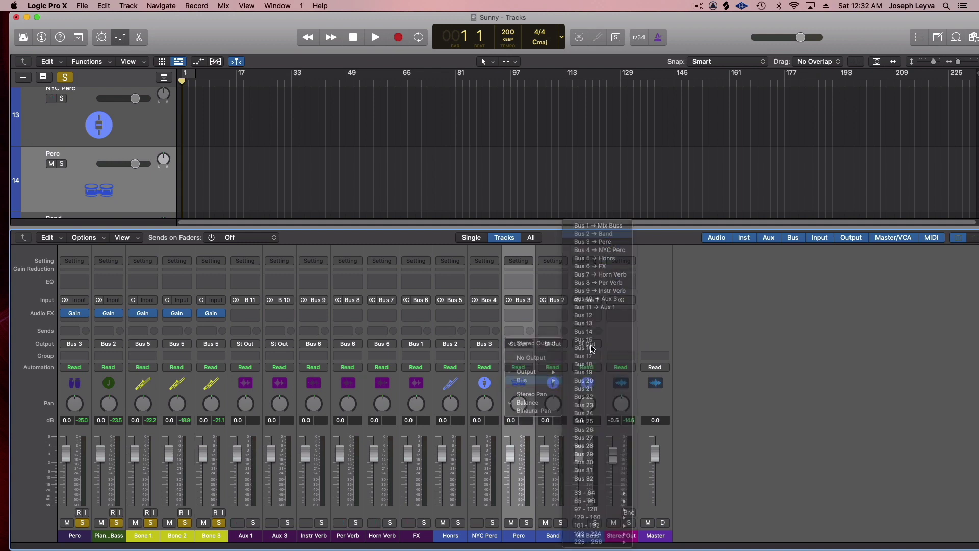
# Route the Band channel's output to Bus 1 (Mix Buss)
pyautogui.click(553, 535)
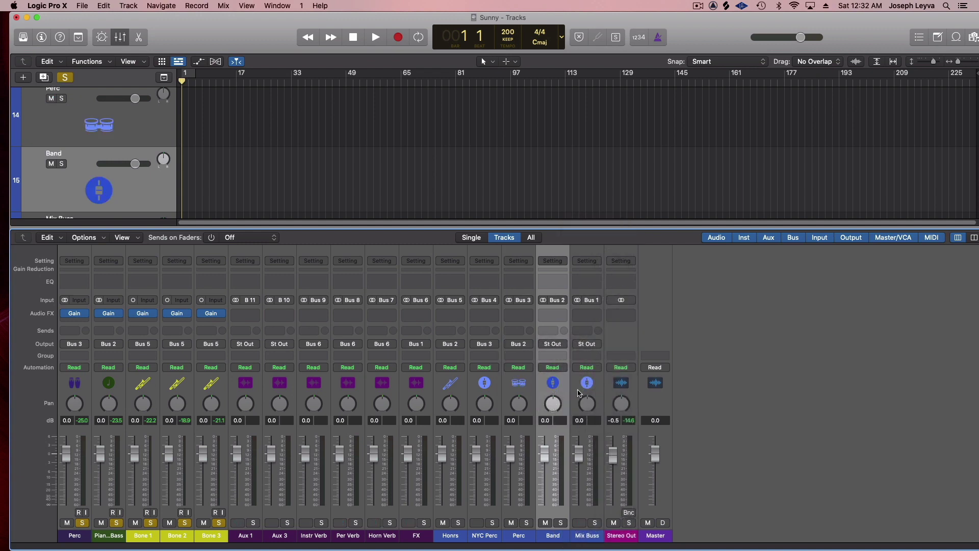
pyautogui.click(561, 348)
pyautogui.moveTo(559, 380)
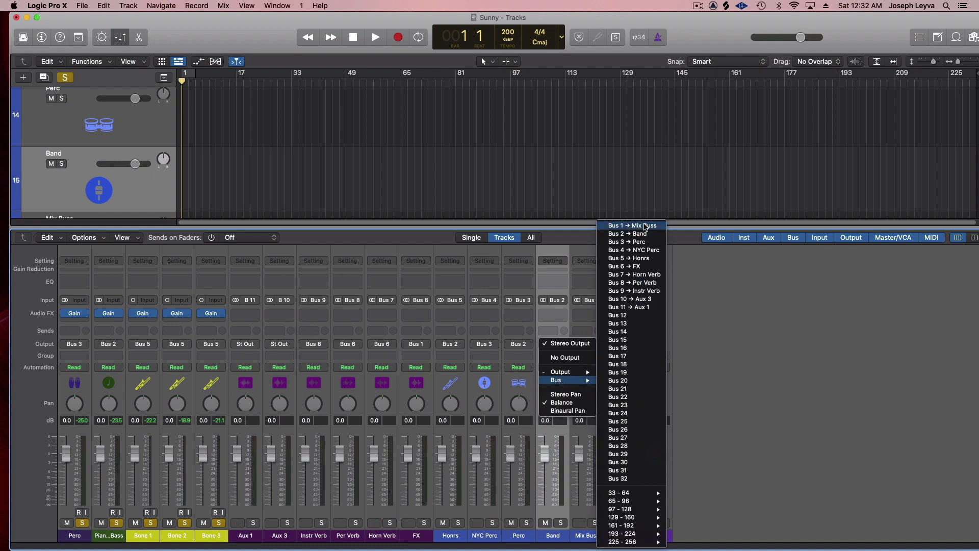
pyautogui.click(660, 251)
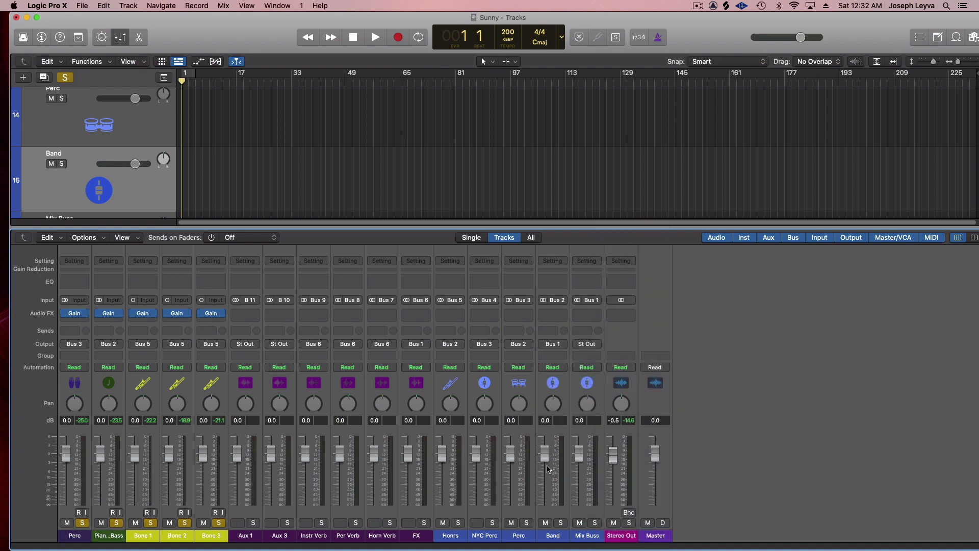
pyautogui.click(482, 536)
pyautogui.click(748, 484)
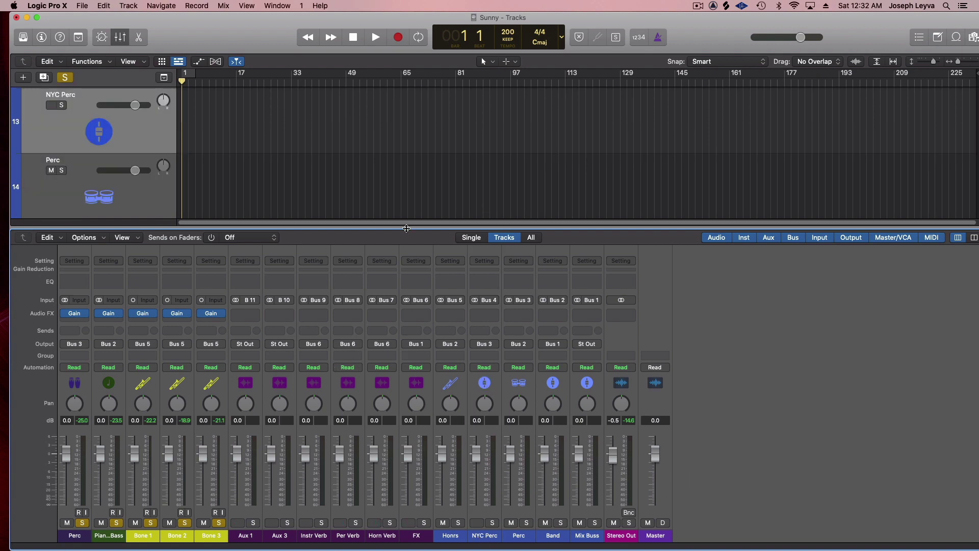
# Hide the mixer and select the Perc audio track at the start of the track list
pyautogui.moveTo(407, 227); pyautogui.dragTo(407, 545)
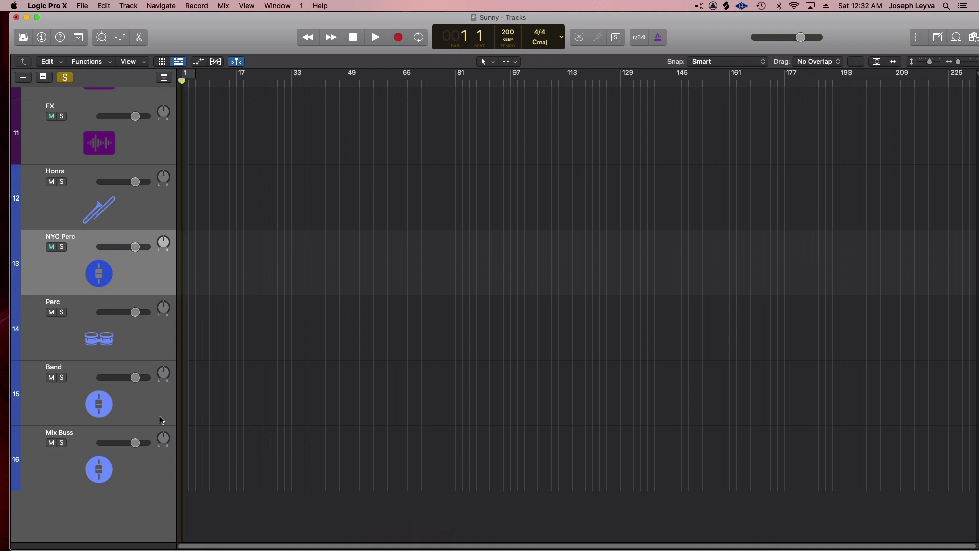
pyautogui.scroll(3, 143, 429)
pyautogui.scroll(10, 143, 430)
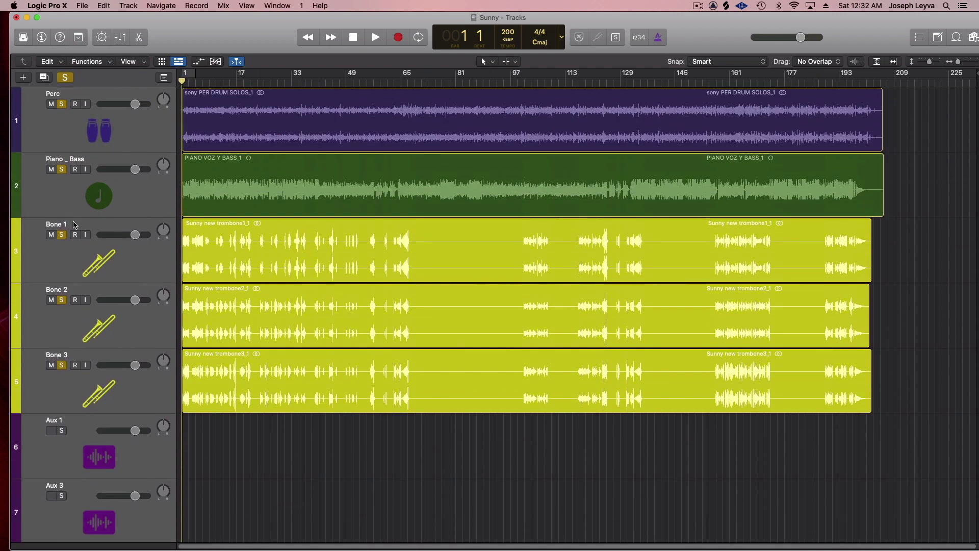
pyautogui.click(65, 136)
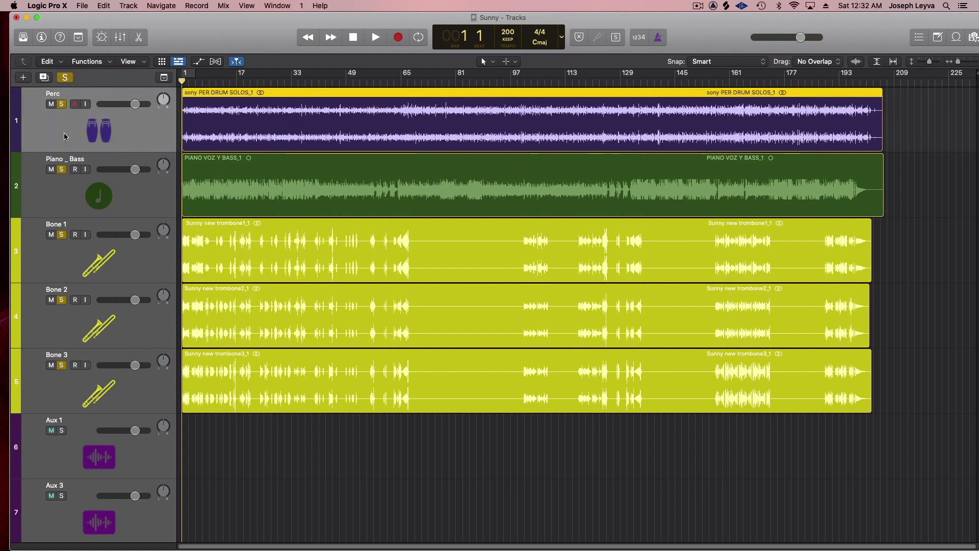
pyautogui.rightClick(63, 132)
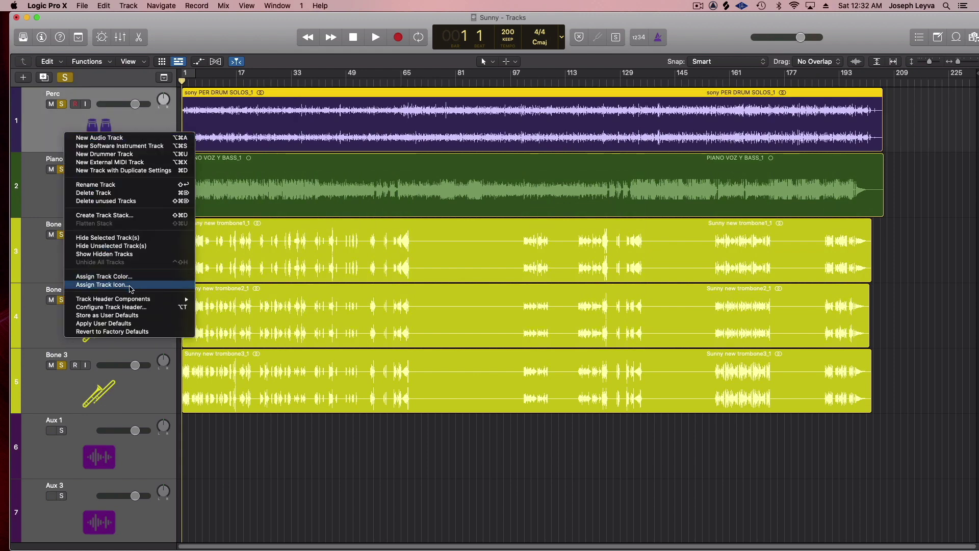
pyautogui.click(356, 478)
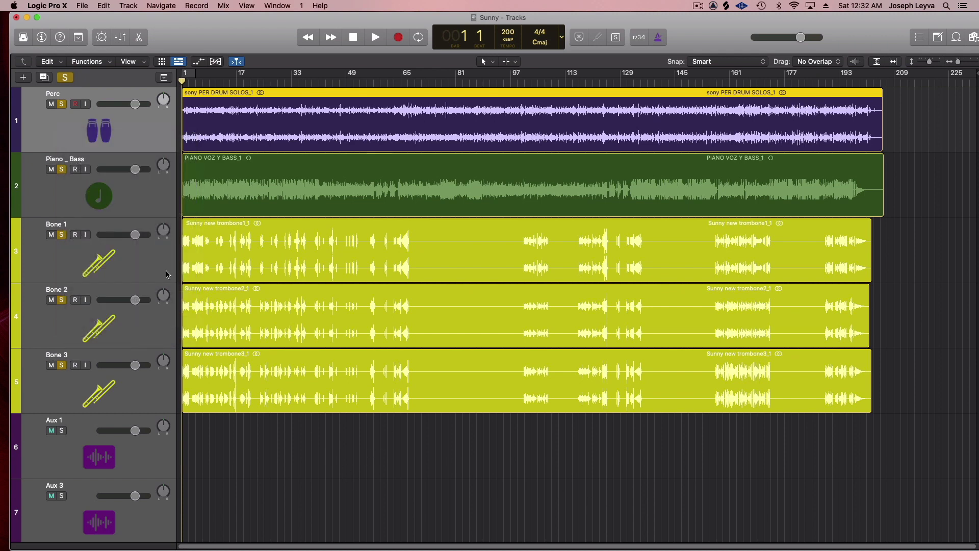
# Turn off solo on the Piano _ Bass, Bone 1, Bone 2 and Bone 3 tracks, keeping only Perc soloed
pyautogui.click(61, 170)
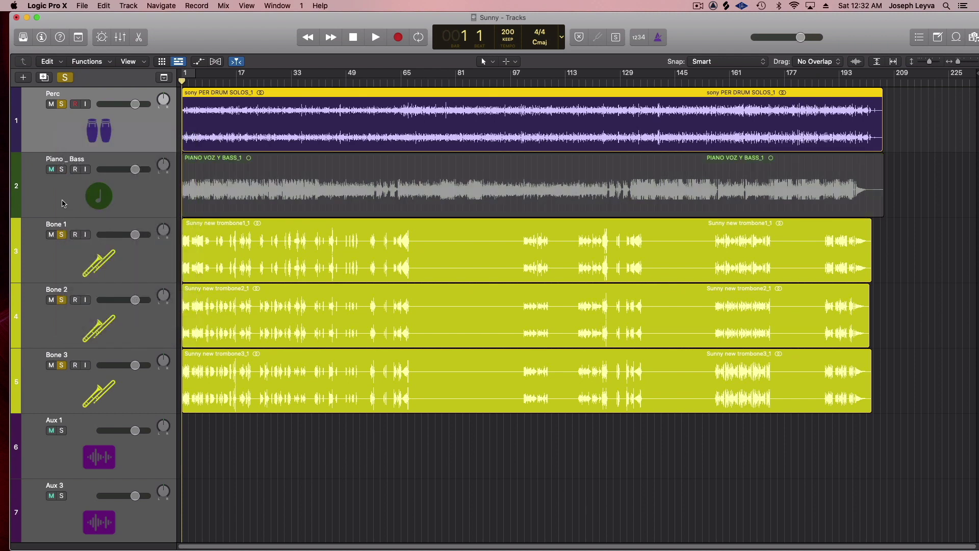
pyautogui.click(61, 235)
pyautogui.click(62, 300)
pyautogui.click(62, 365)
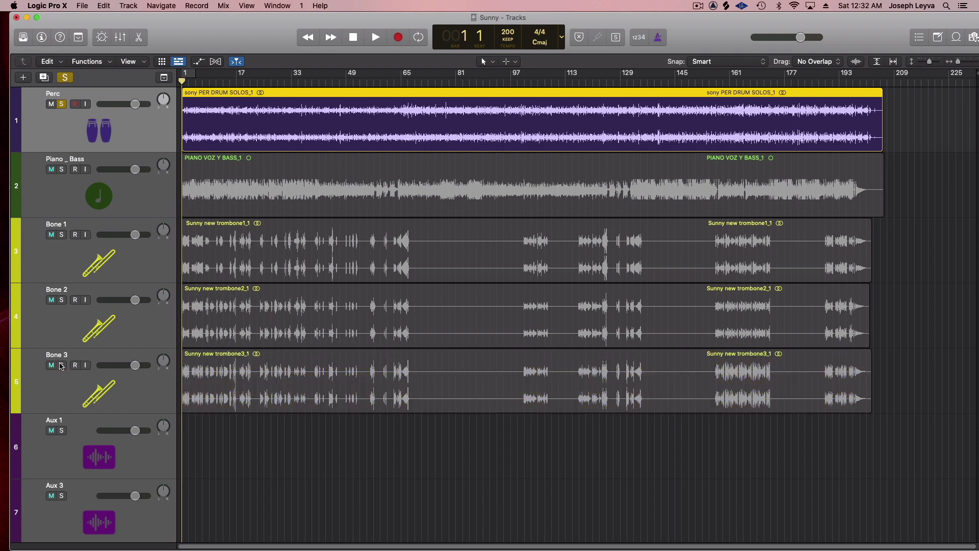
# Show the mixer again and enable cycle mode with a range from bar 52 to bar 170
pyautogui.click(120, 37)
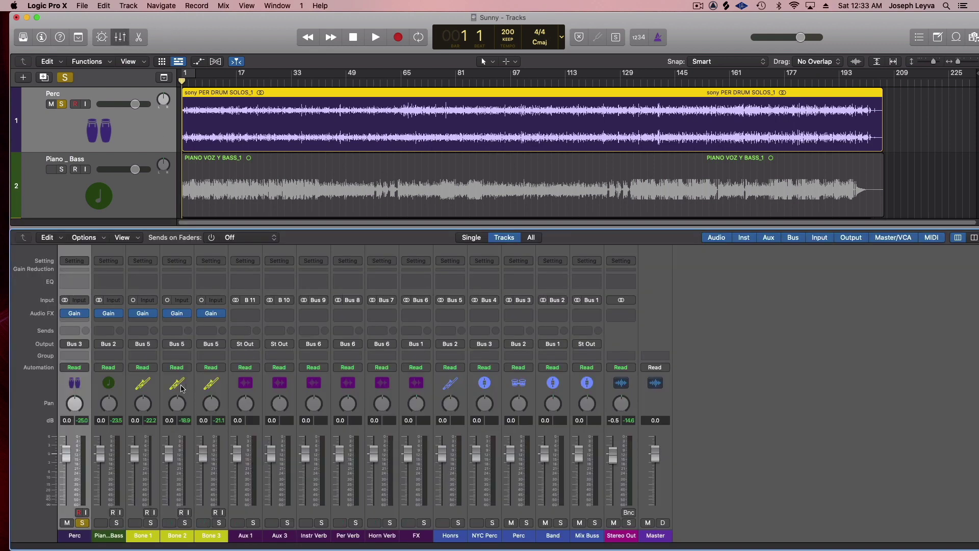
pyautogui.click(417, 37)
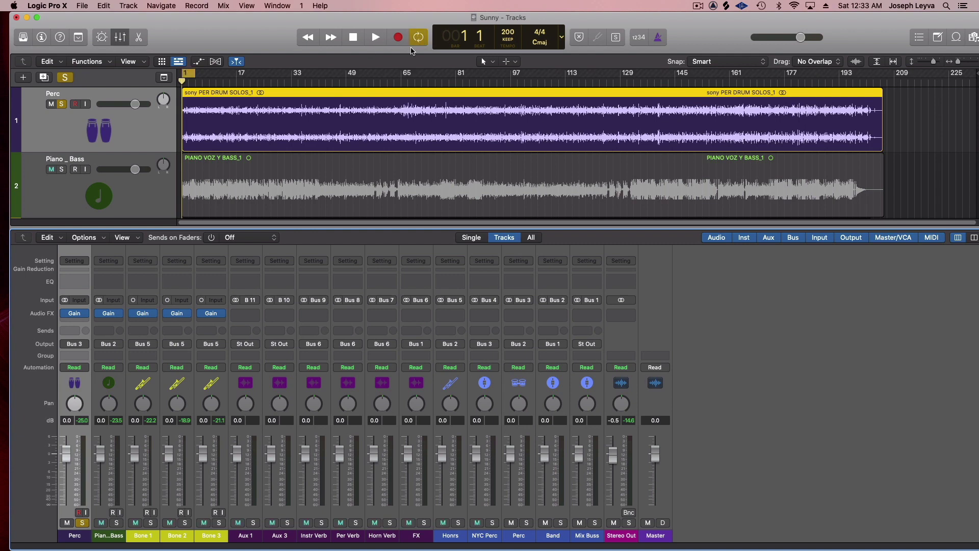
pyautogui.moveTo(196, 78); pyautogui.dragTo(586, 91)
pyautogui.moveTo(405, 81); pyautogui.dragTo(182, 82)
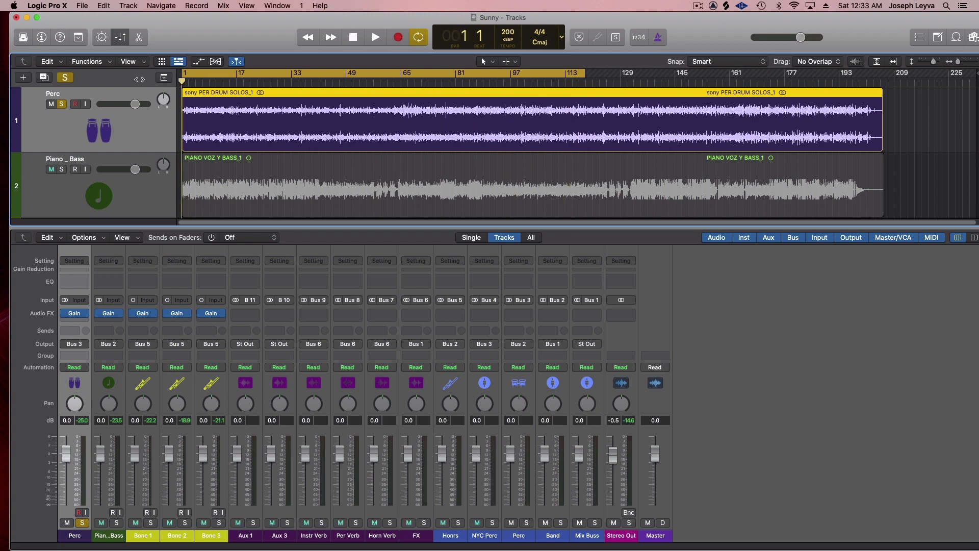
pyautogui.moveTo(399, 73); pyautogui.dragTo(575, 76)
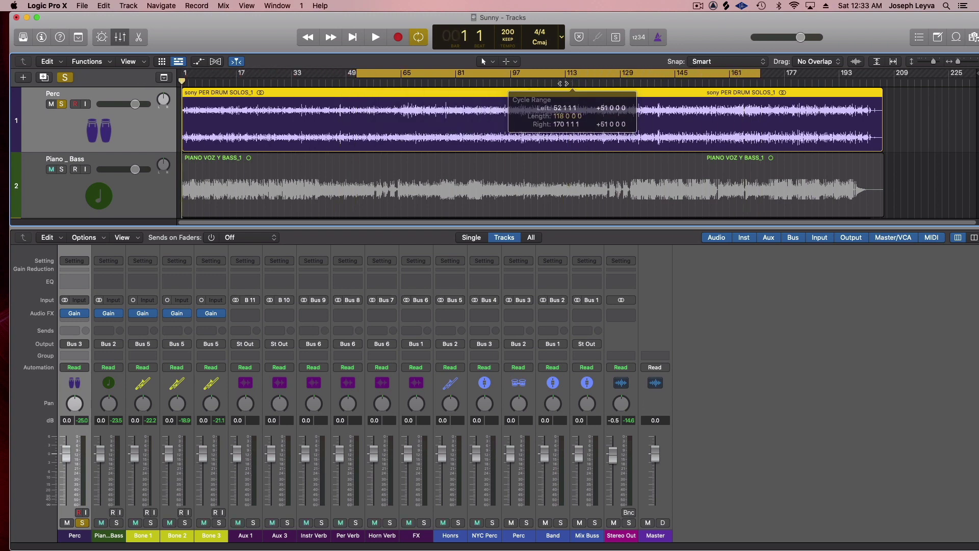
# Play the soloed Perc track, insert a stereo Channel EQ after its Gain plug-in, and stop playback
pyautogui.press('space')
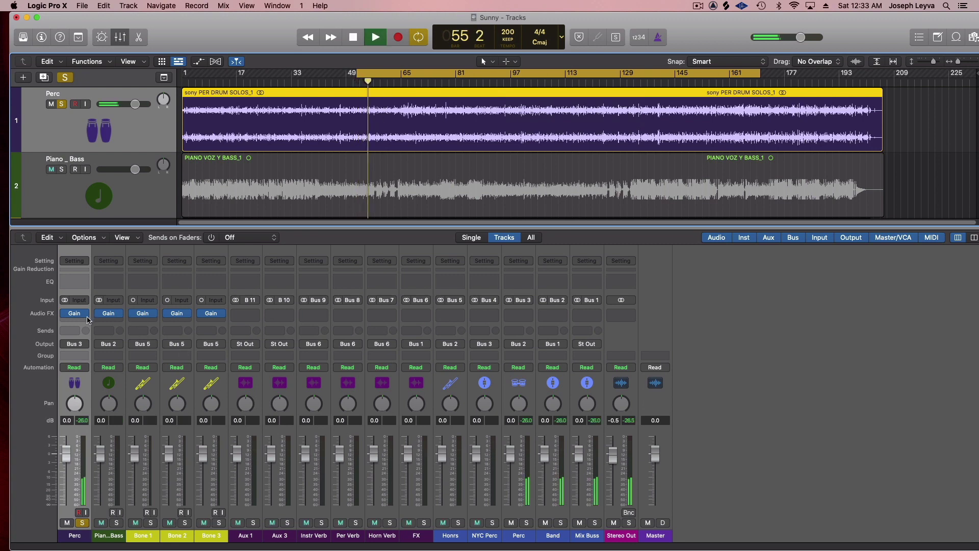
pyautogui.click(74, 321)
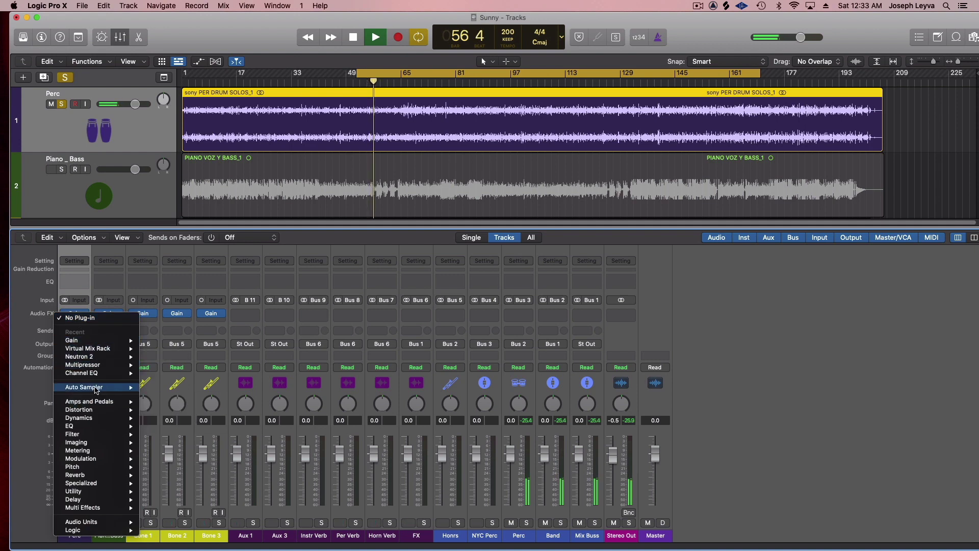
pyautogui.moveTo(122, 372)
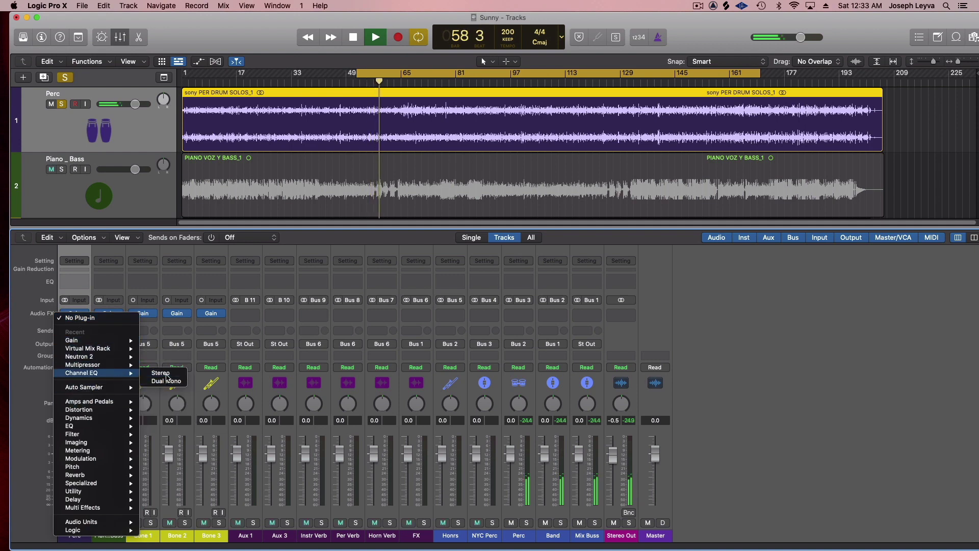
pyautogui.click(160, 373)
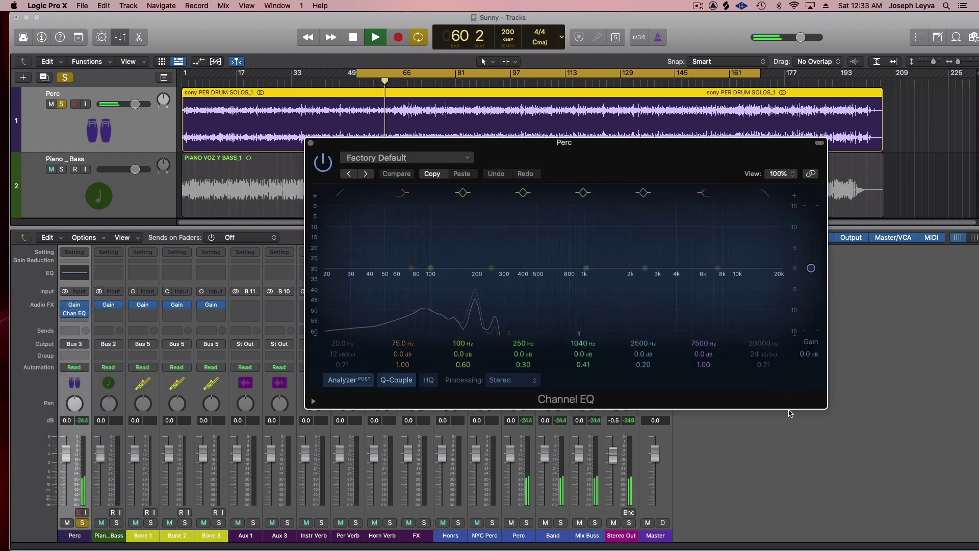
pyautogui.press('space')
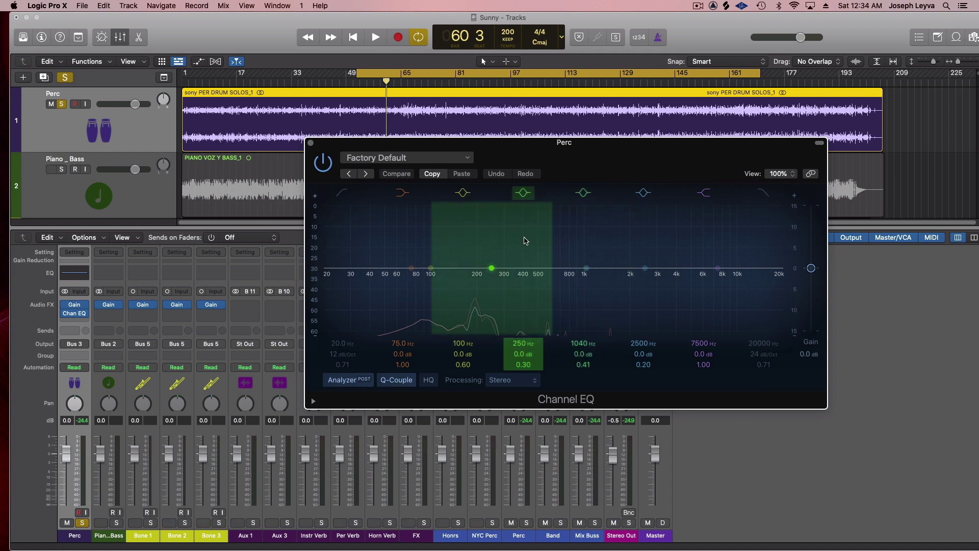
# Resume playback and turn the Perc EQ's green 250 Hz band into a narrow cut at 138 Hz, -3.3 dB, Q 4.00
pyautogui.press('space')
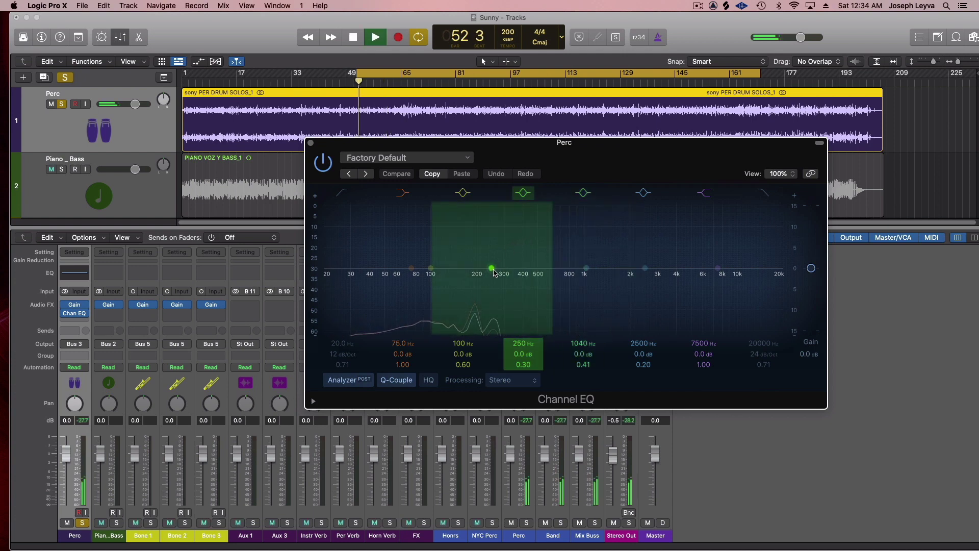
pyautogui.moveTo(492, 268); pyautogui.dragTo(441, 263)
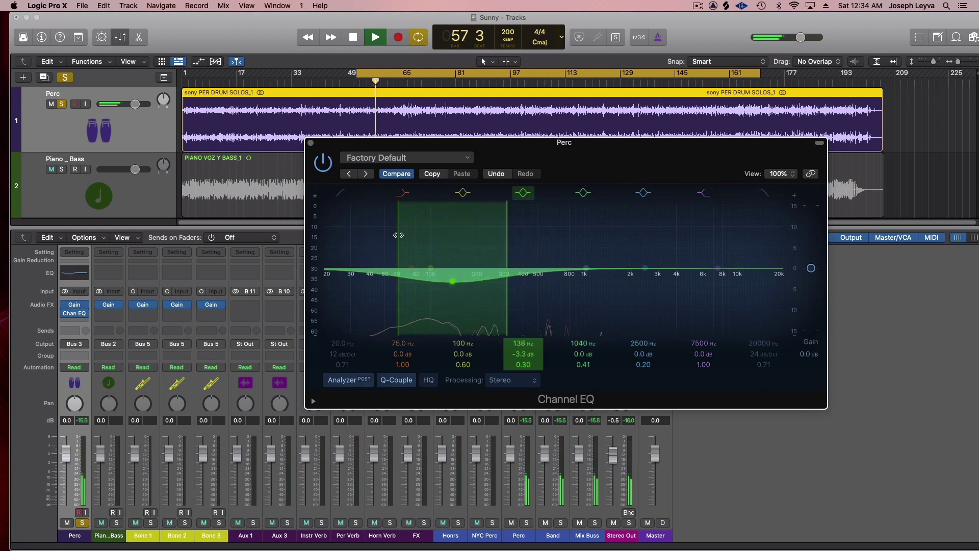
pyautogui.moveTo(402, 234); pyautogui.dragTo(424, 234)
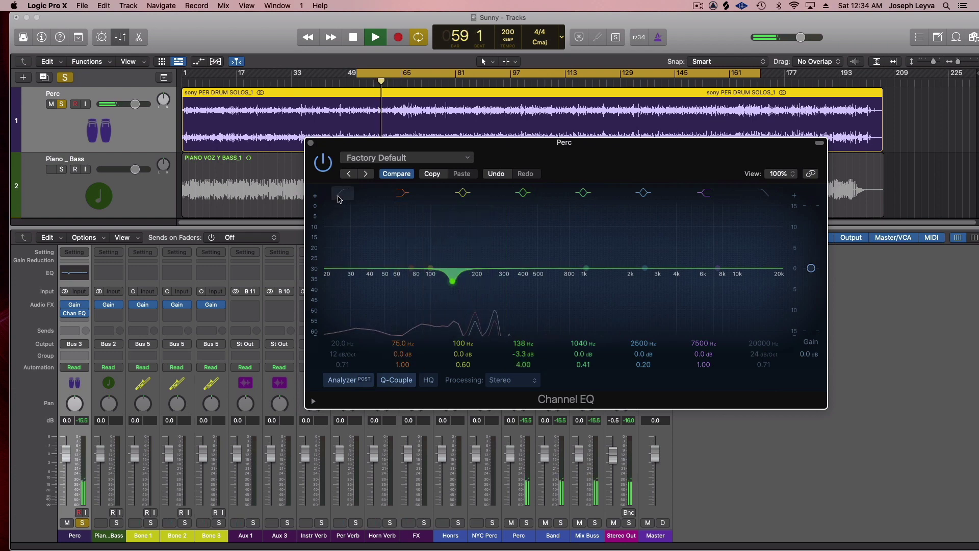
# Enable the low-cut band of the Perc EQ and set it to 49.6 Hz, 48 dB/Oct, Q 0.51
pyautogui.click(341, 193)
pyautogui.moveTo(346, 351); pyautogui.dragTo(346, 331)
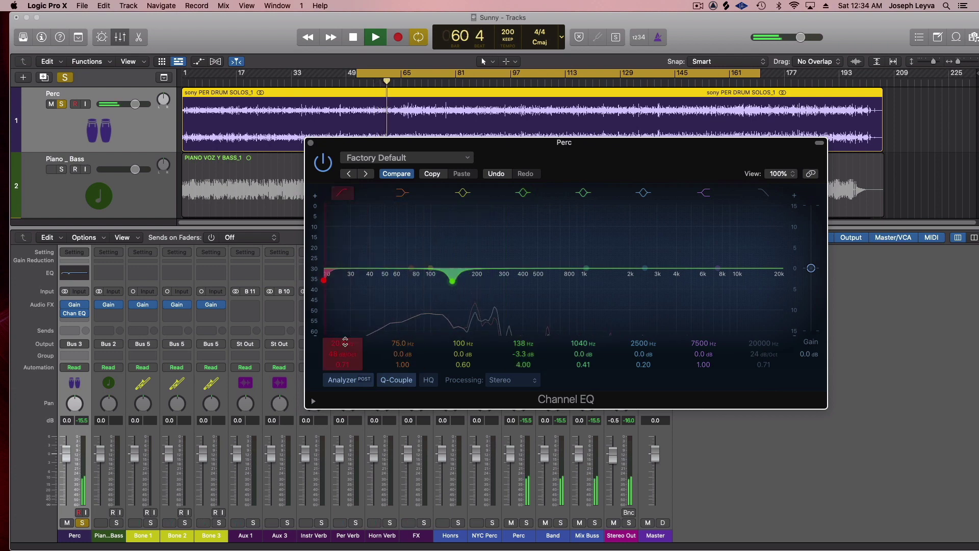
pyautogui.moveTo(326, 280); pyautogui.dragTo(389, 290)
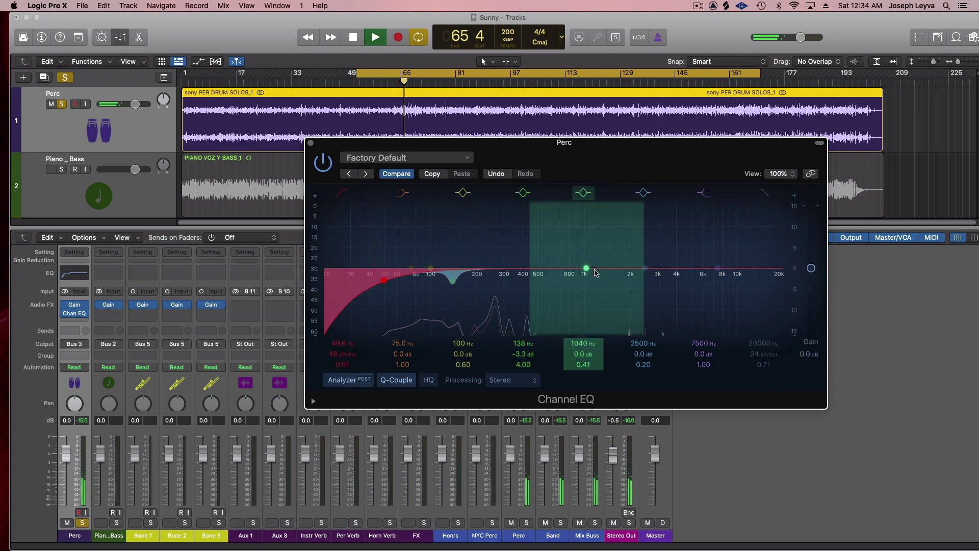
# Turn the 1040 Hz and 2500 Hz bands into narrow cuts: 585 Hz, -3.4 dB, Q 6.20 and 1980 Hz, -3.5 dB, Q 5.90
pyautogui.moveTo(587, 269); pyautogui.dragTo(547, 283)
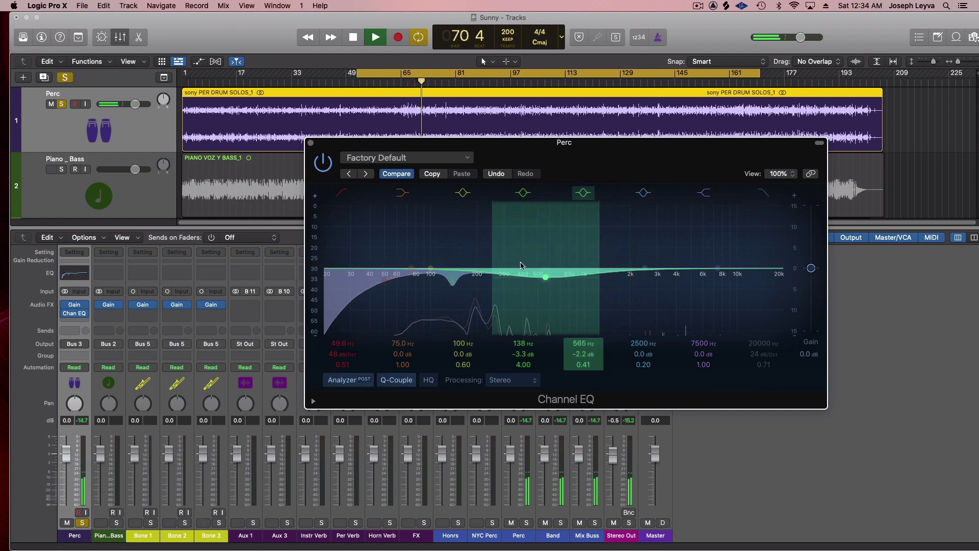
pyautogui.moveTo(494, 254)
pyautogui.mouseDown()
pyautogui.moveTo(522, 255)
pyautogui.moveTo(551, 287)
pyautogui.moveTo(574, 262)
pyautogui.mouseUp()
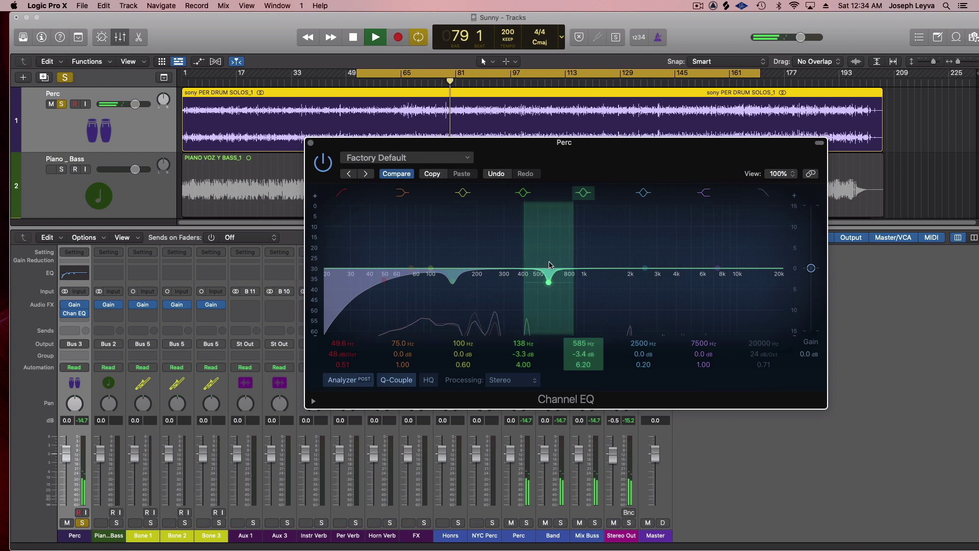
pyautogui.moveTo(645, 269)
pyautogui.mouseDown()
pyautogui.moveTo(635, 214)
pyautogui.moveTo(662, 204)
pyautogui.moveTo(627, 204)
pyautogui.moveTo(628, 277)
pyautogui.mouseUp()
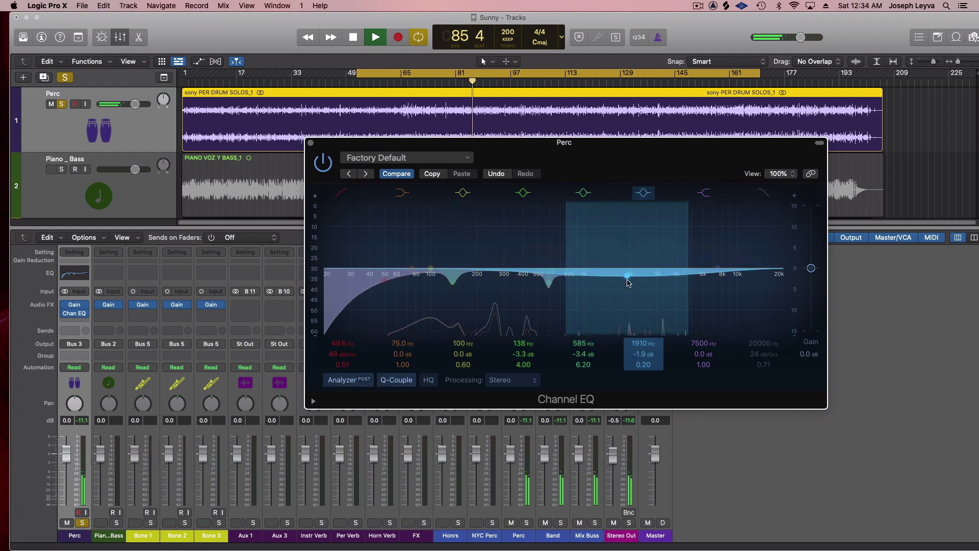
pyautogui.scroll(10, 587, 250)
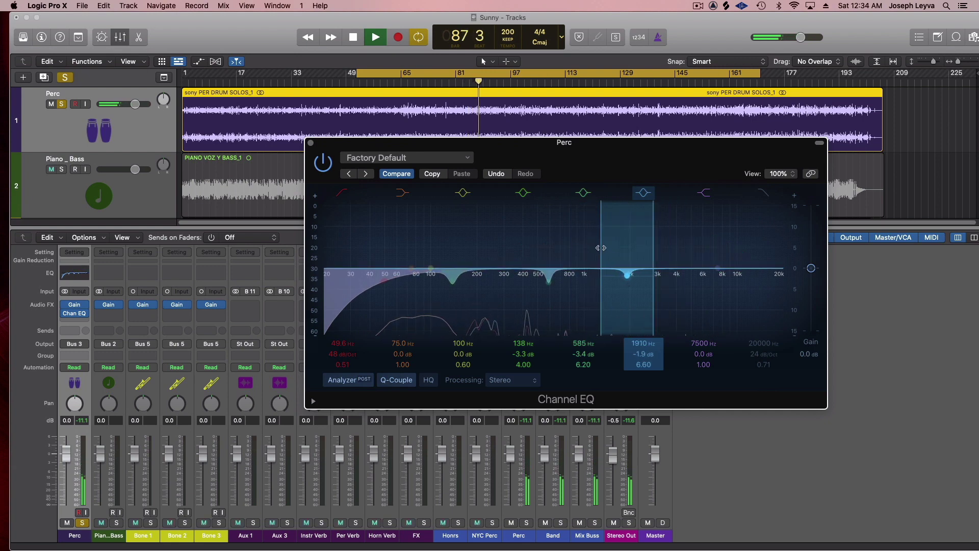
pyautogui.moveTo(623, 276); pyautogui.dragTo(630, 286)
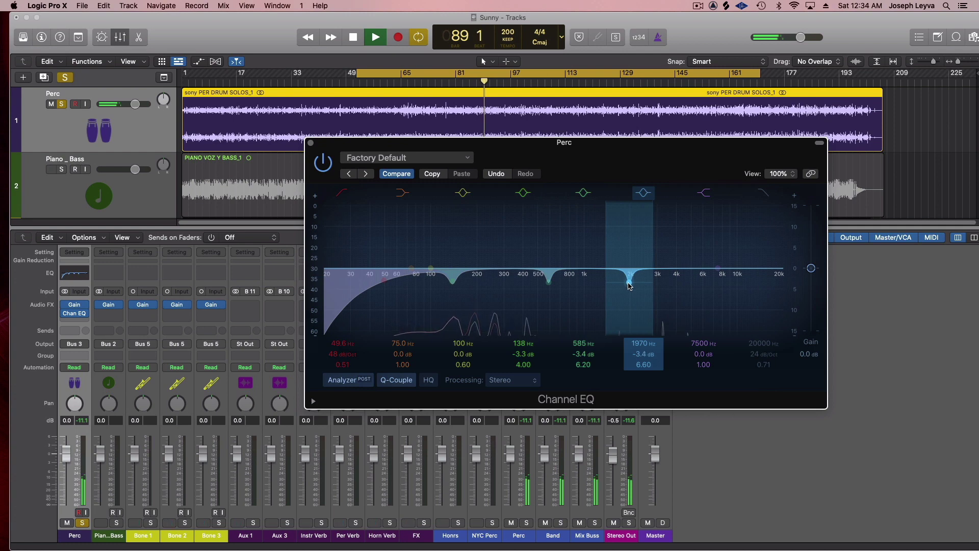
pyautogui.scroll(-3, 647, 269)
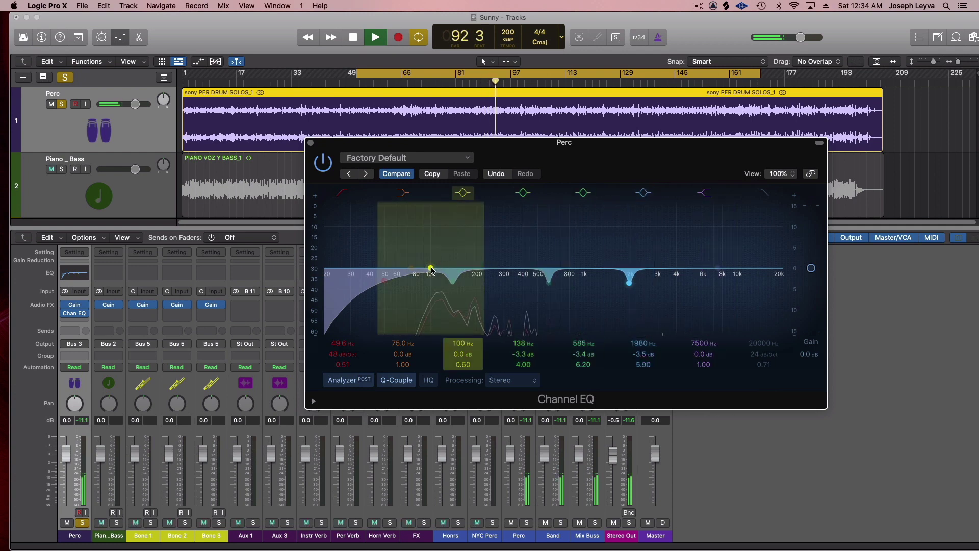
# Turn the yellow 100 Hz band into a narrow cut at 4080 Hz, -4.3 dB, Q 7.30, and stop playback
pyautogui.moveTo(431, 271); pyautogui.dragTo(694, 209)
pyautogui.moveTo(701, 207); pyautogui.dragTo(676, 278)
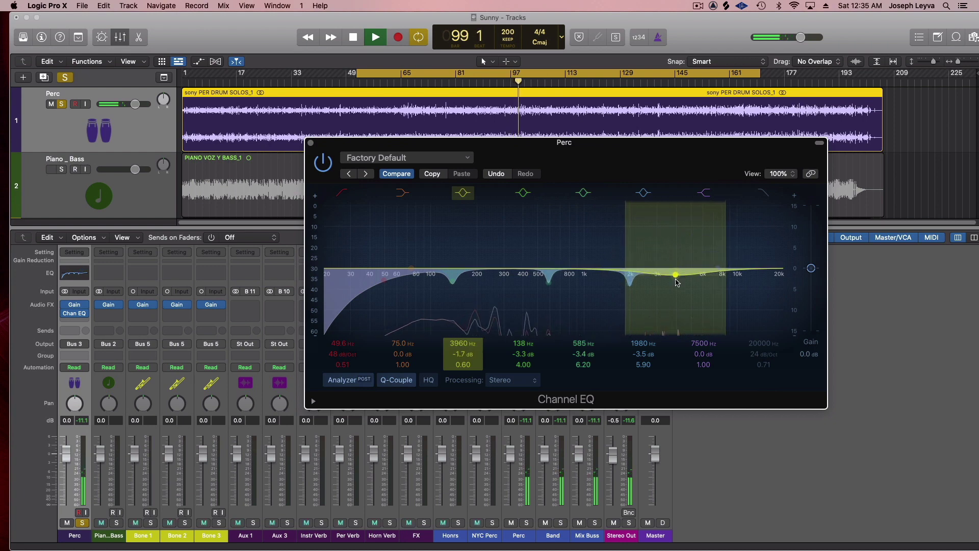
pyautogui.moveTo(626, 250); pyautogui.dragTo(661, 250)
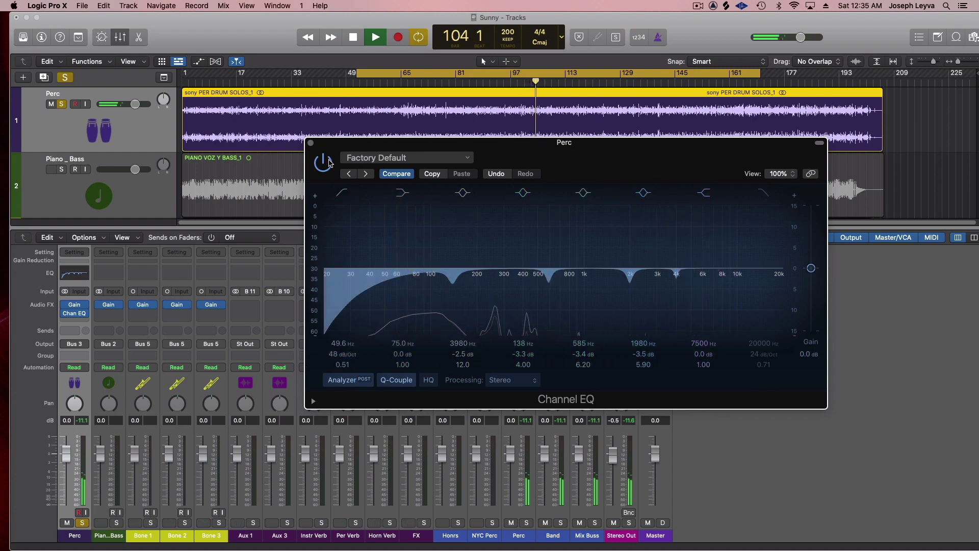
pyautogui.press('space')
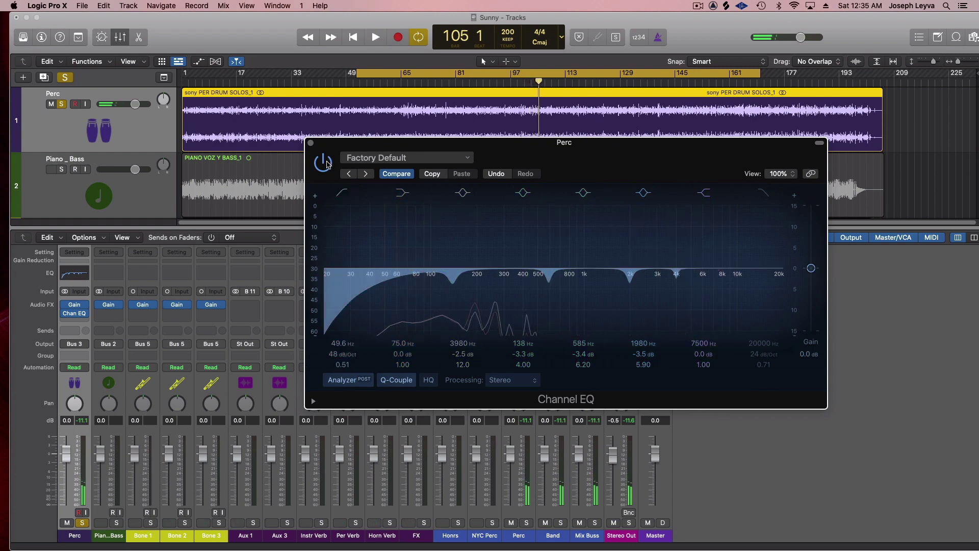
pyautogui.click(327, 164)
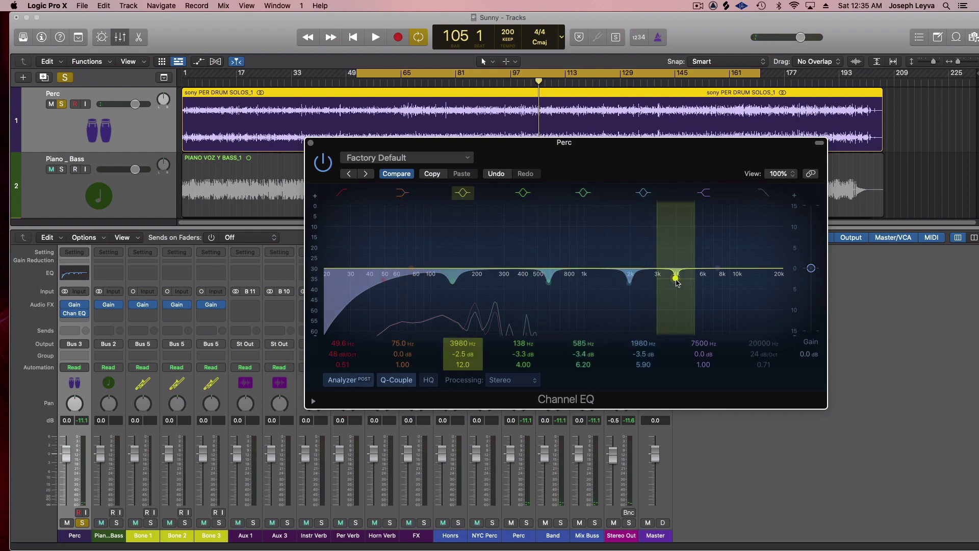
pyautogui.moveTo(677, 283); pyautogui.dragTo(679, 288)
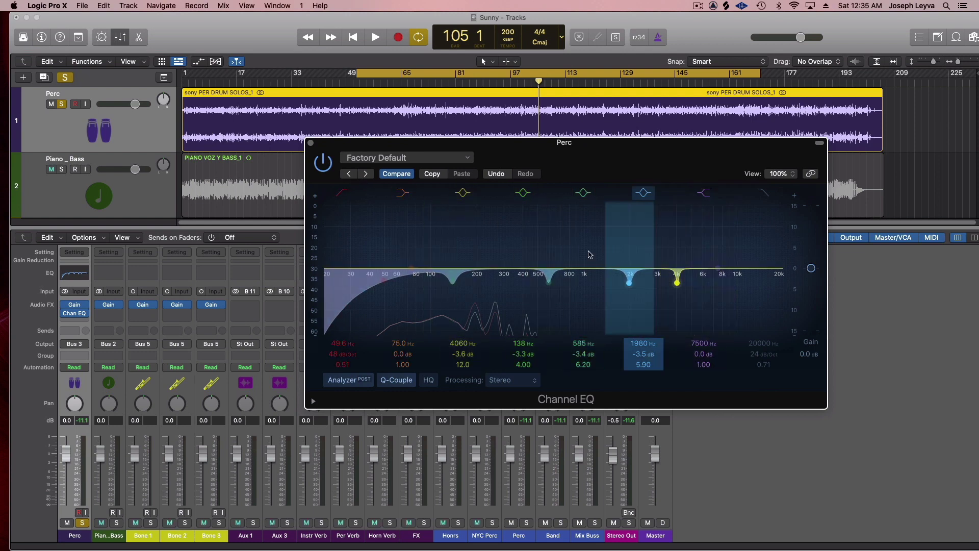
pyautogui.moveTo(694, 267); pyautogui.dragTo(681, 287)
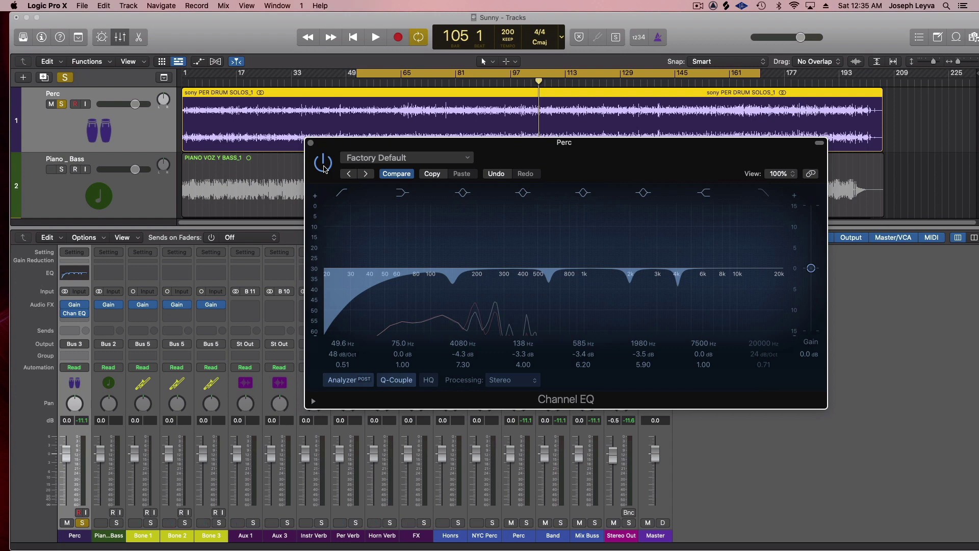
# Compare the Perc track with its Channel EQ bypassed and re-enabled during playback, ending with the EQ window closed and playback stopped
pyautogui.click(324, 167)
pyautogui.press('space')
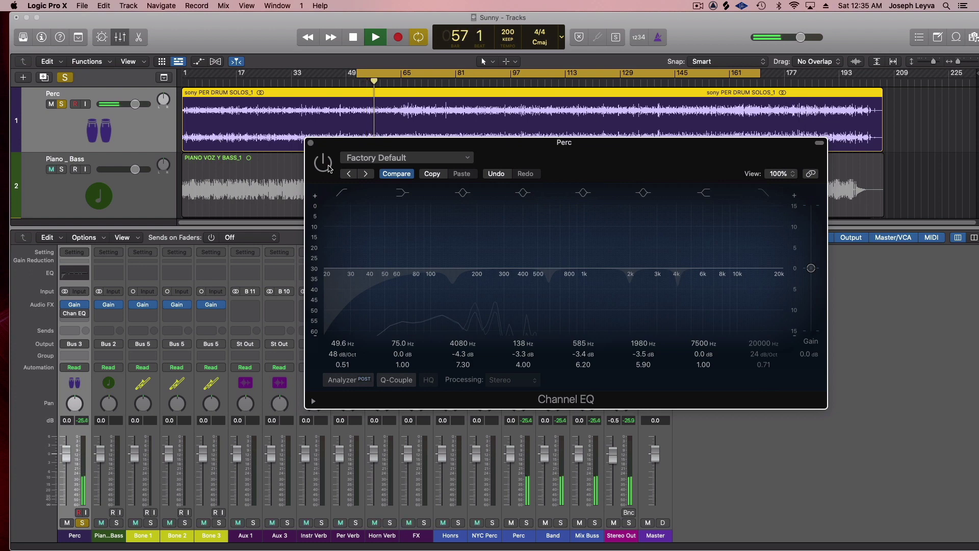
pyautogui.click(328, 168)
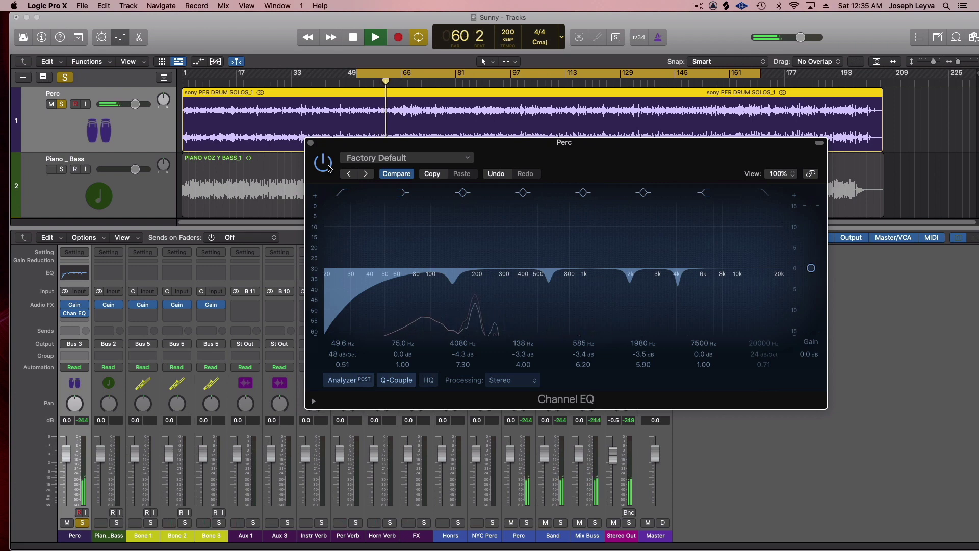
pyautogui.click(311, 143)
pyautogui.press('space')
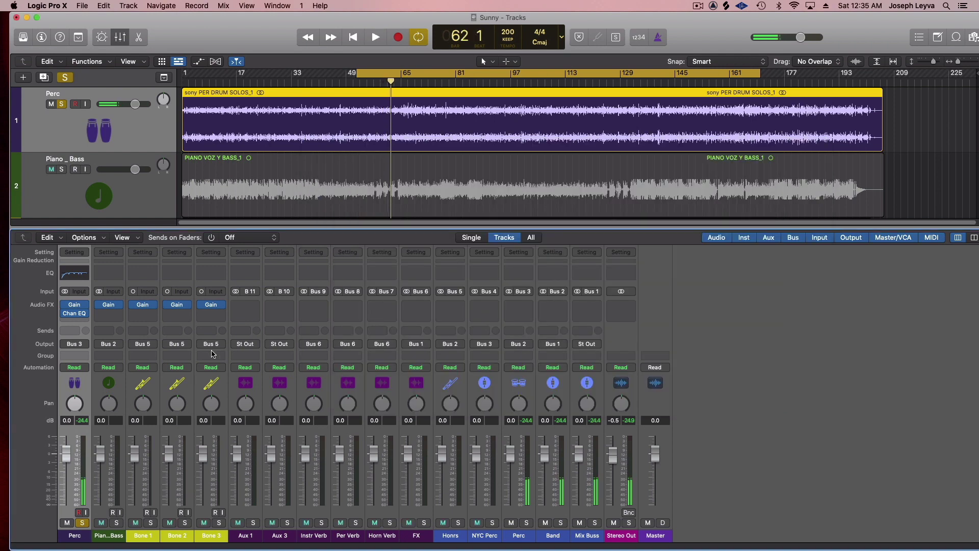
# Add a second stereo Channel EQ to Perc, one empty slot below the first, and bypass it
pyautogui.click(78, 322)
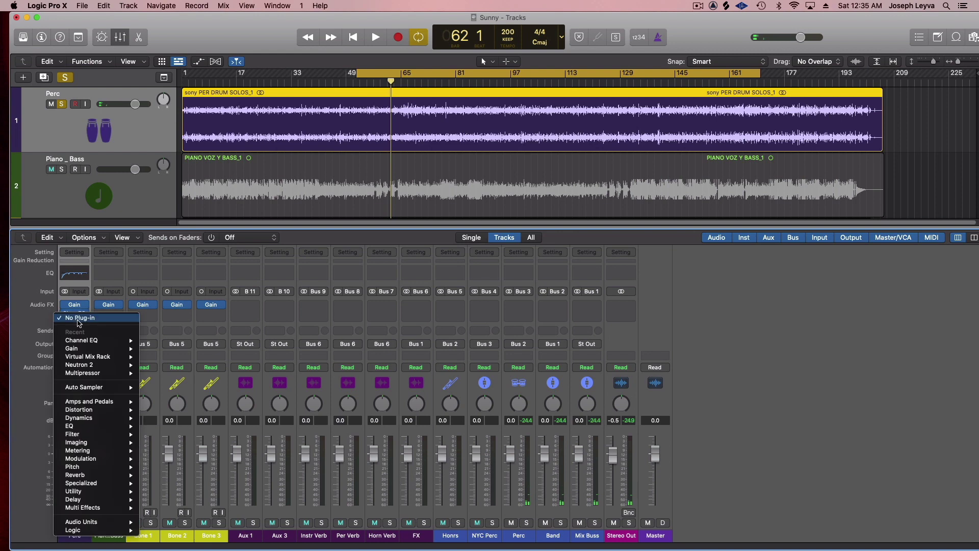
pyautogui.moveTo(102, 364)
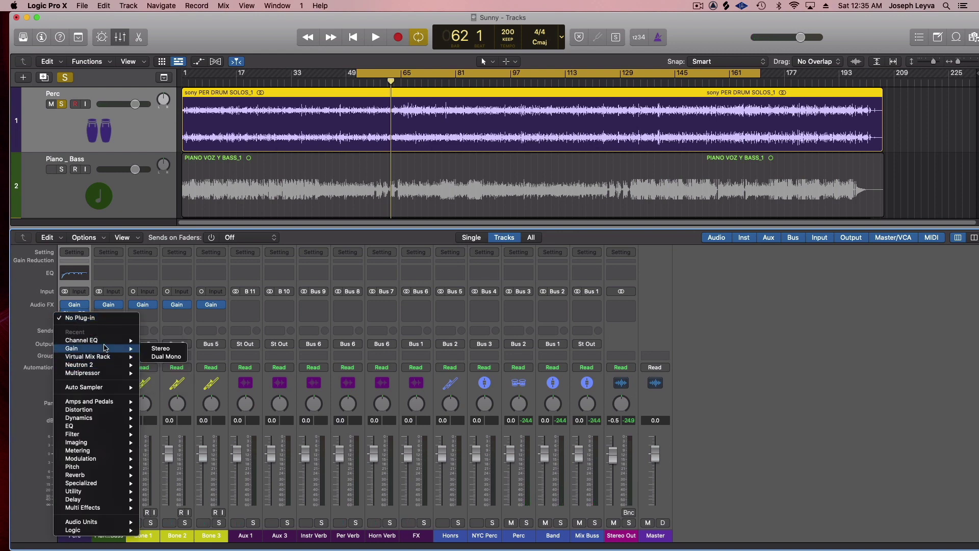
pyautogui.moveTo(111, 340)
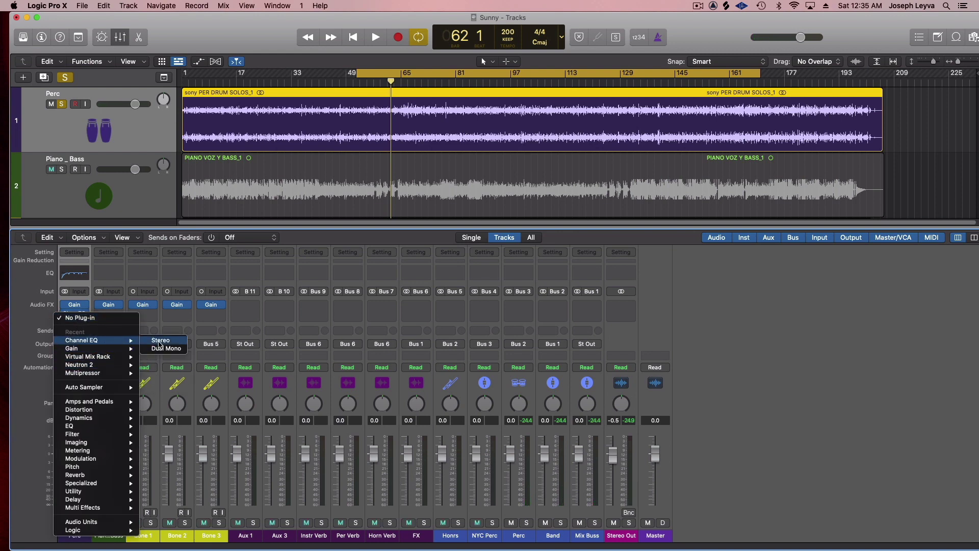
pyautogui.click(160, 340)
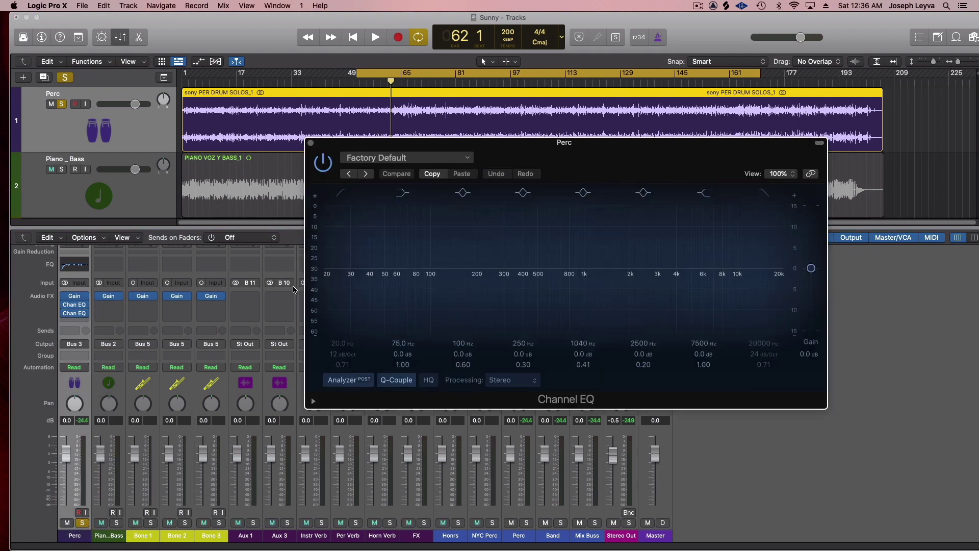
pyautogui.click(311, 144)
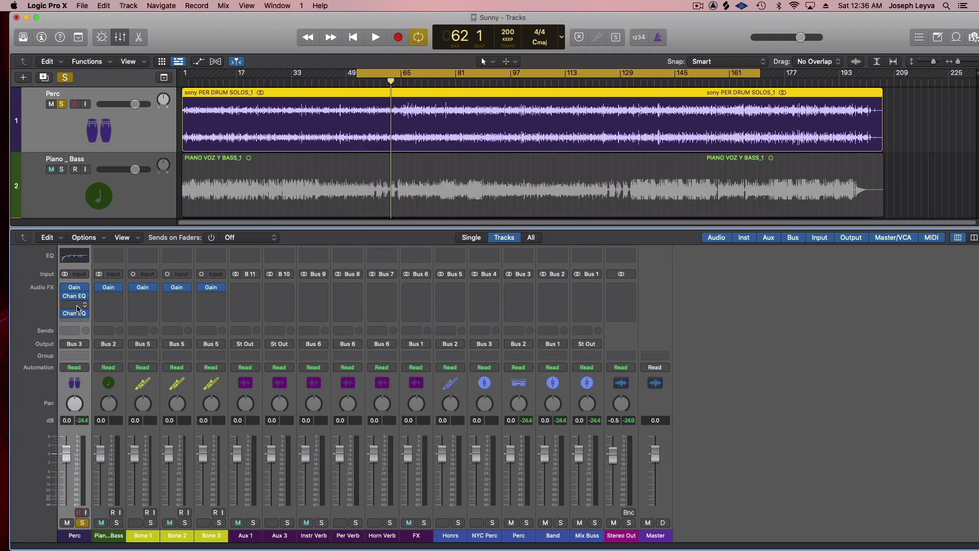
pyautogui.click(74, 314)
pyautogui.click(53, 314)
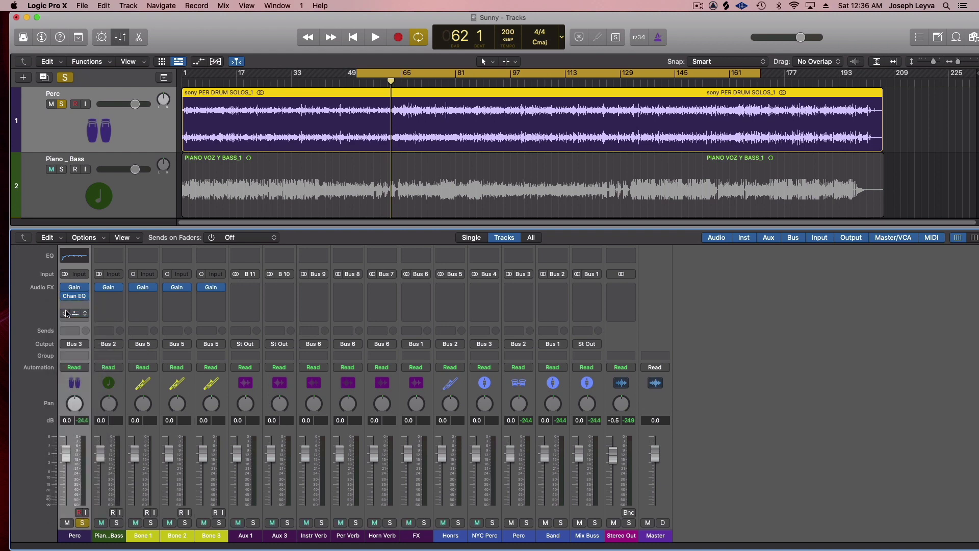
pyautogui.click(66, 313)
# Insert a stereo Compressor between Perc's two Channel EQs and set it to the Classic VCA model
pyautogui.moveTo(100, 331)
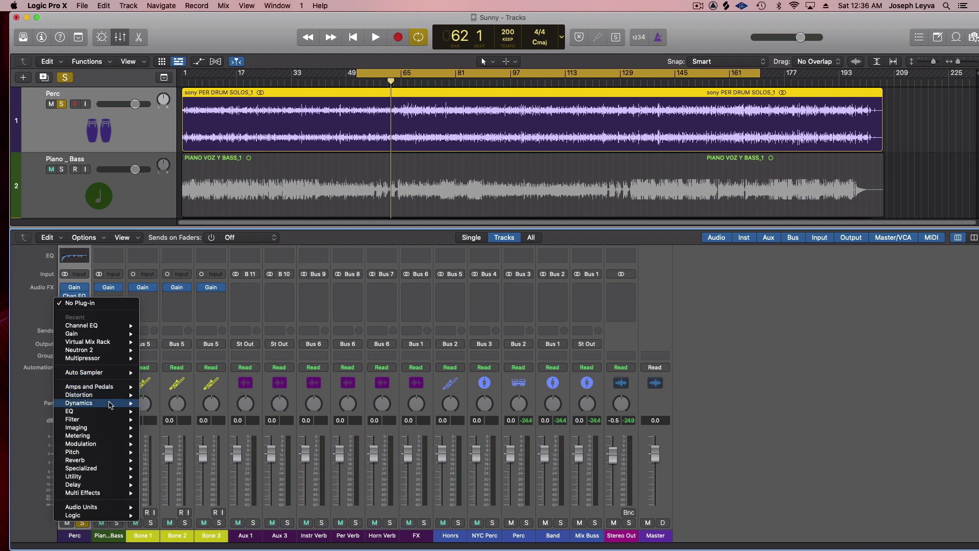
pyautogui.moveTo(114, 405)
pyautogui.moveTo(176, 411)
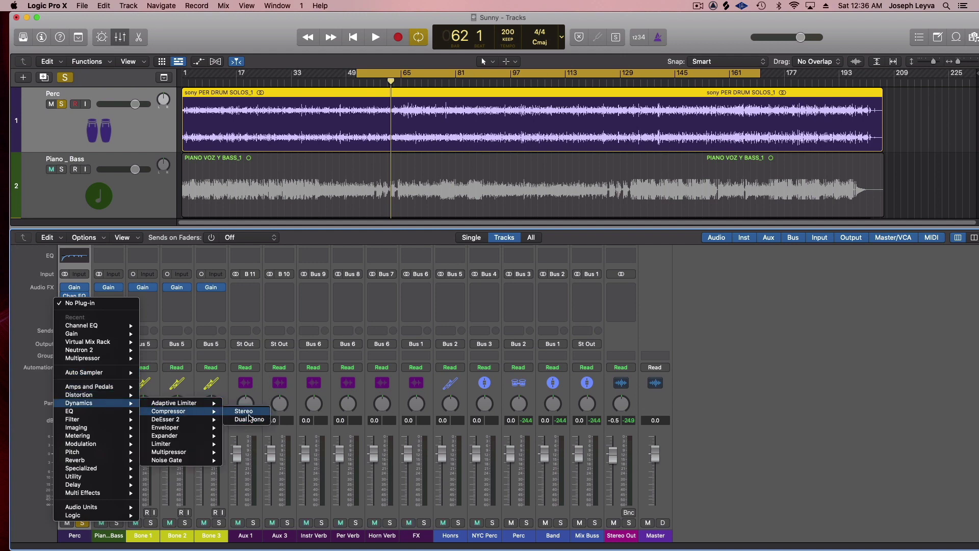
pyautogui.click(250, 418)
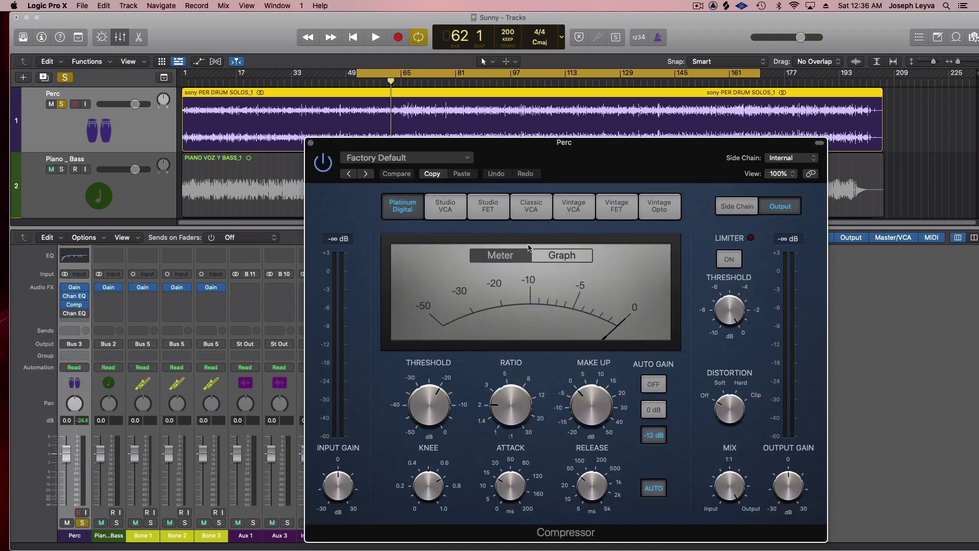
pyautogui.click(491, 205)
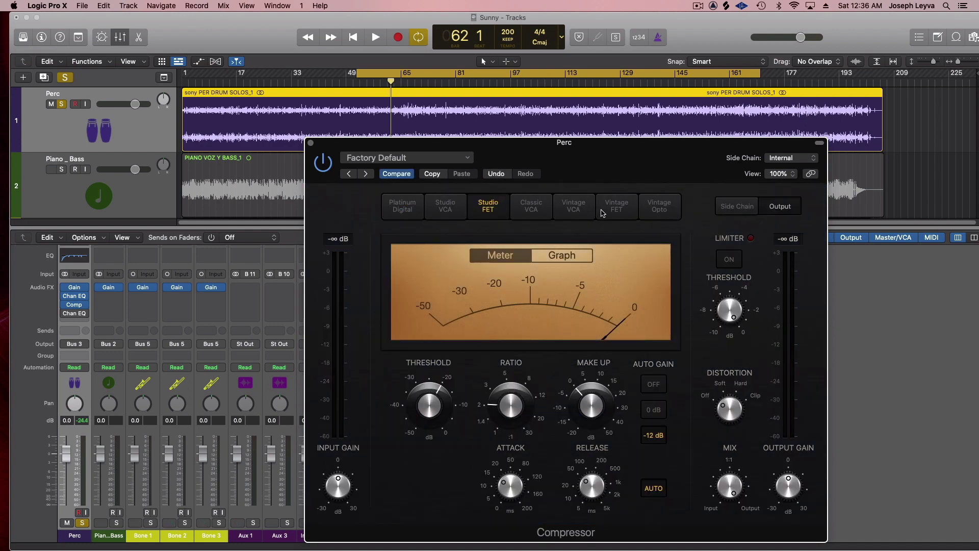
pyautogui.click(603, 213)
pyautogui.click(580, 208)
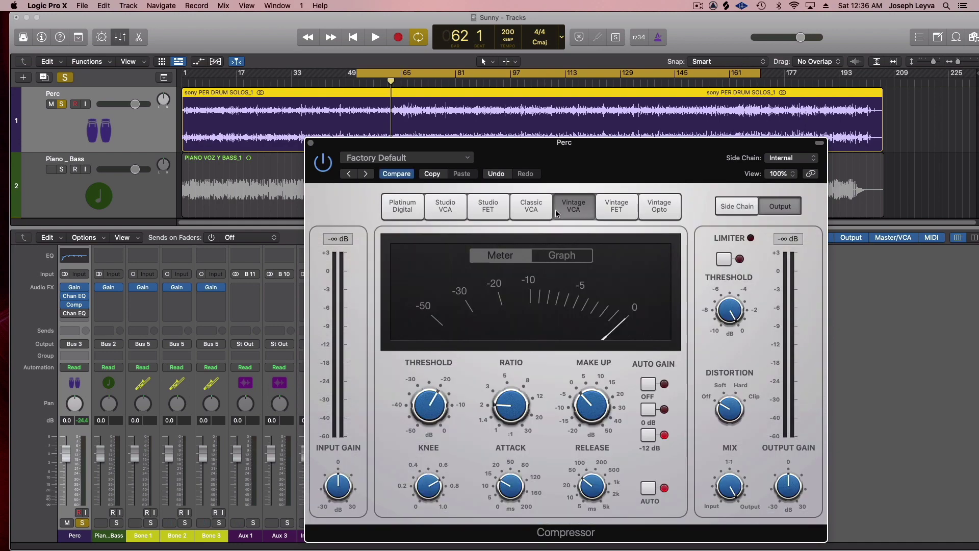
pyautogui.click(540, 213)
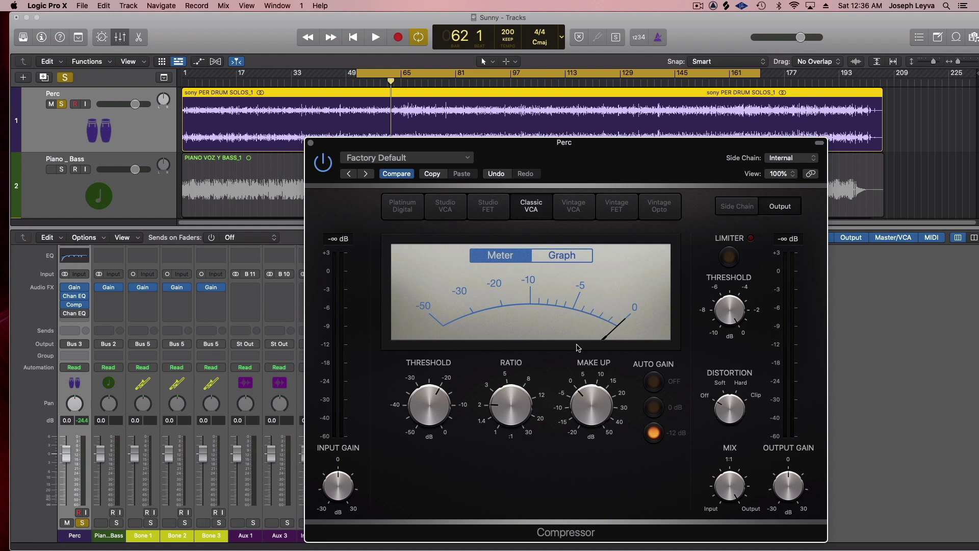
# Play the Perc track, lower the Compressor's threshold slightly and raise its ratio to about 3:1
pyautogui.press('space')
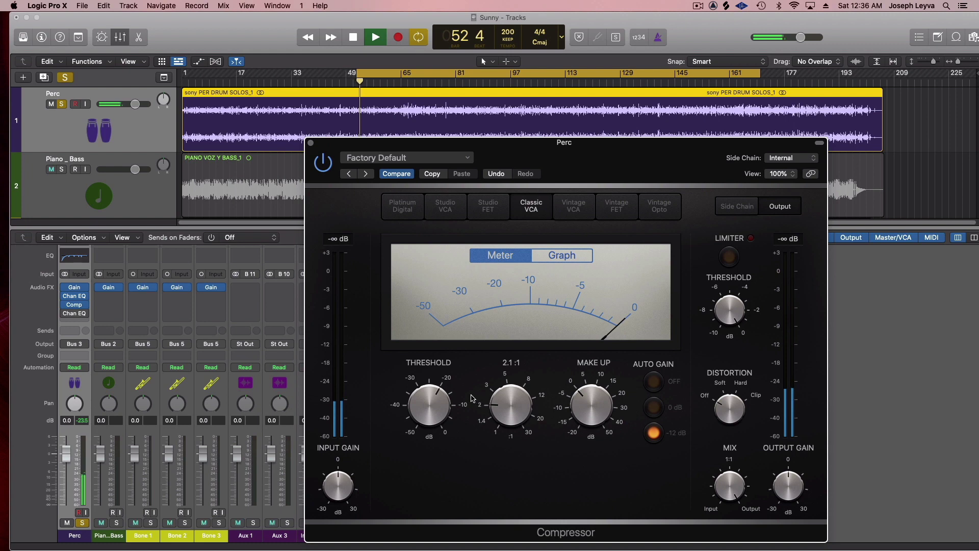
pyautogui.moveTo(459, 403); pyautogui.dragTo(442, 413)
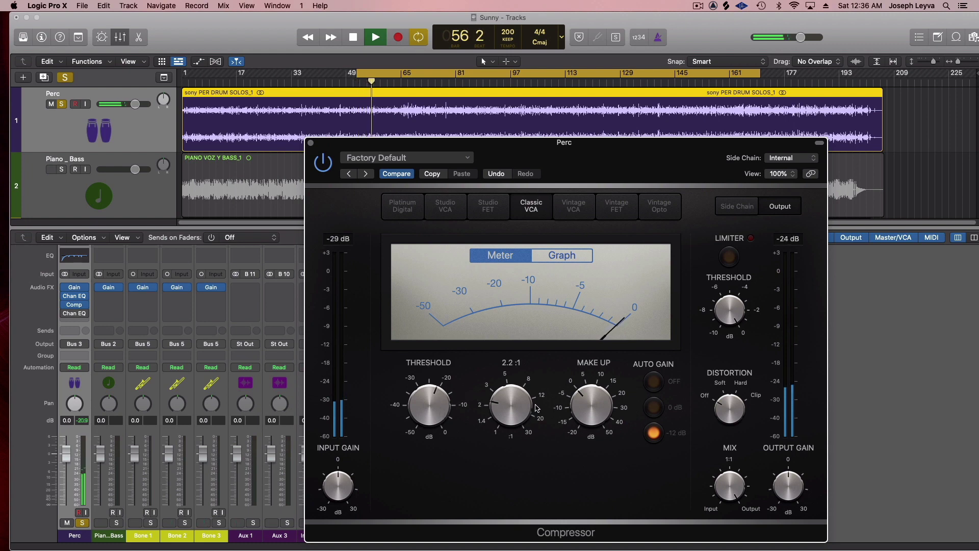
pyautogui.moveTo(537, 408); pyautogui.dragTo(543, 397)
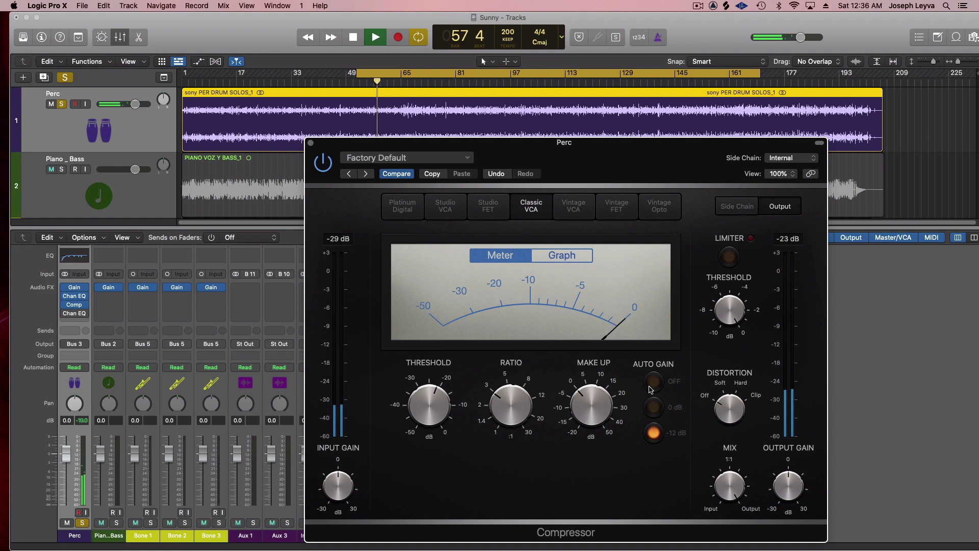
# Turn off the Compressor's auto gain, raise its output gain to about +2 dB, and stop playback
pyautogui.click(652, 389)
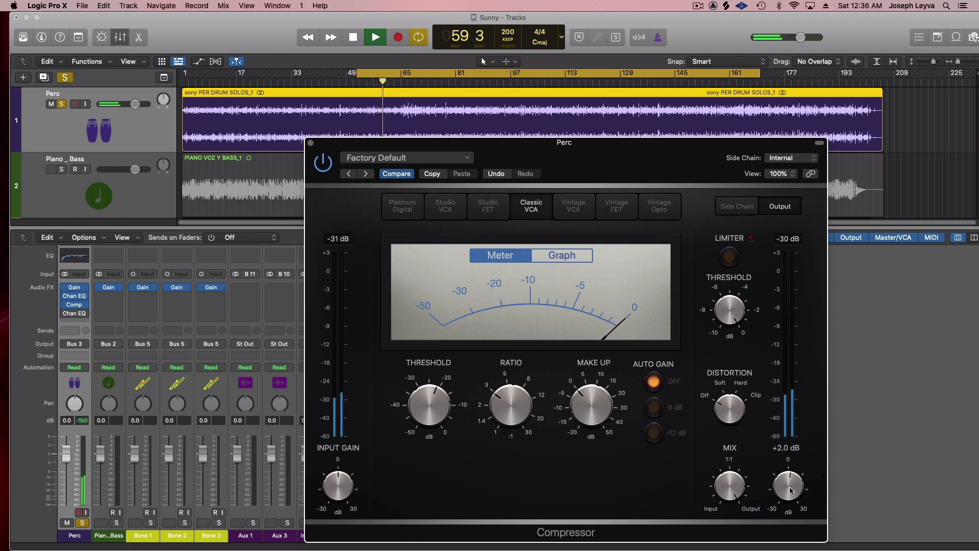
pyautogui.scroll(2, 792, 488)
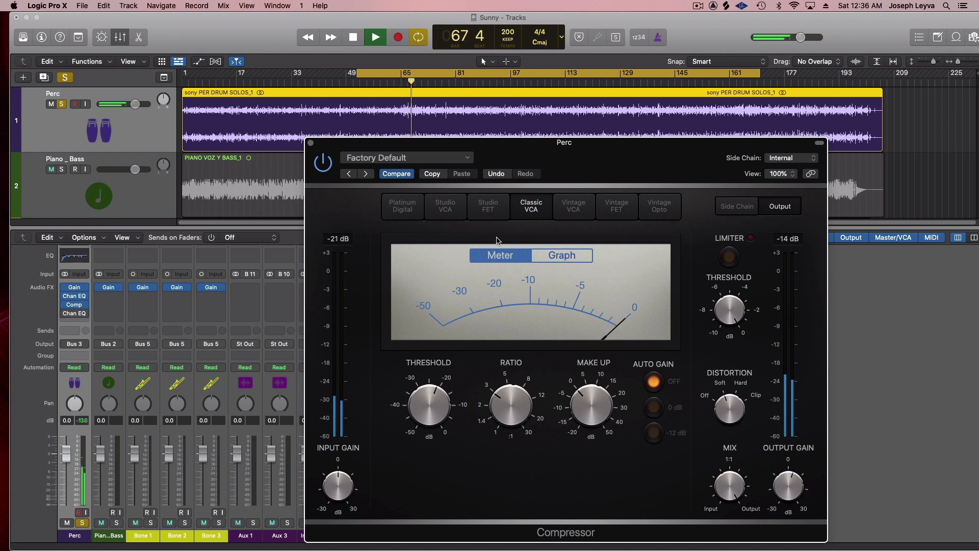
pyautogui.press('space')
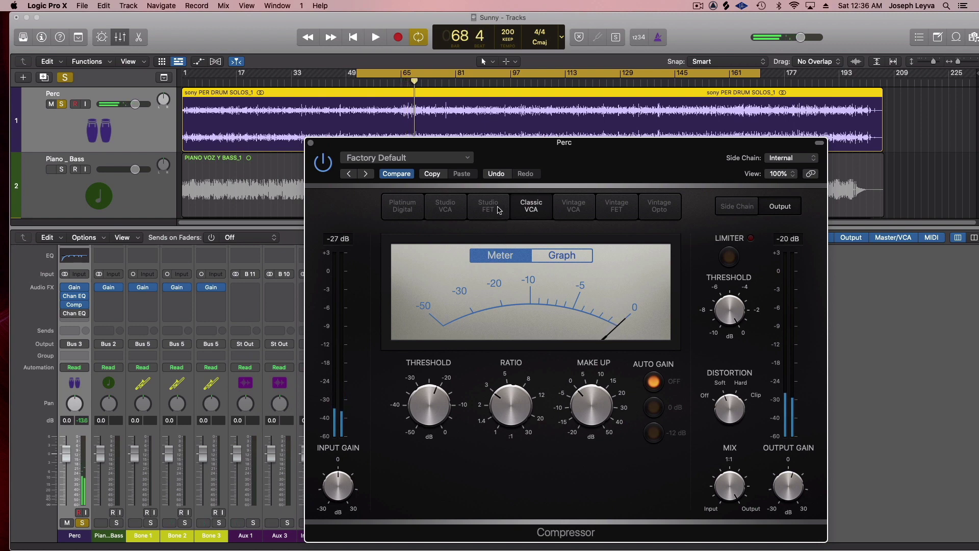
# Try the Compressor's Studio FET model with auto release off, attack about 53 ms and release about 36 ms, and return to Classic VCA
pyautogui.click(498, 210)
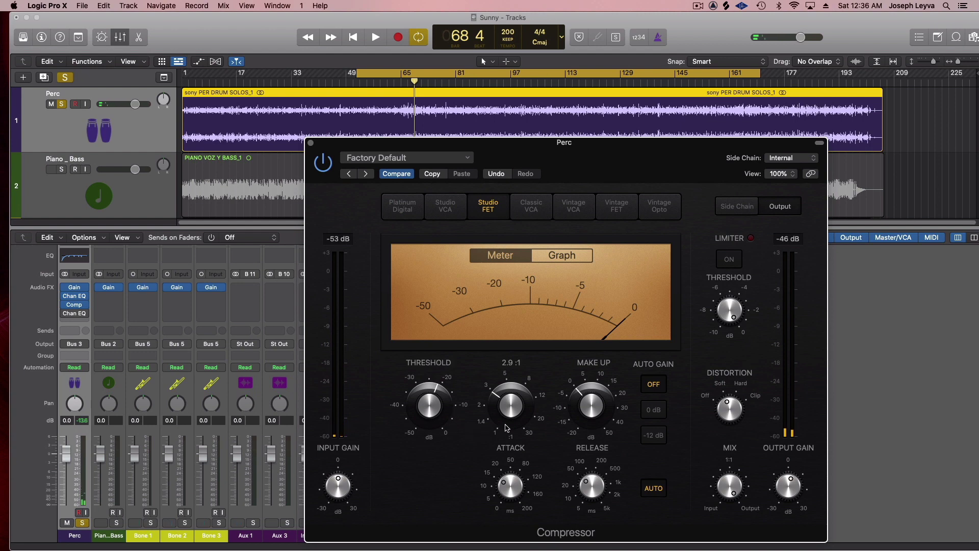
pyautogui.press('space')
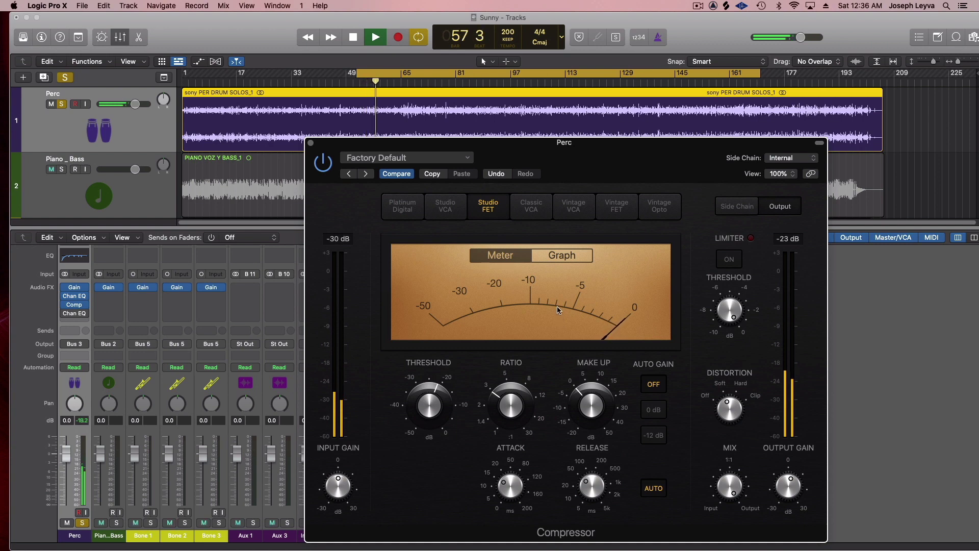
pyautogui.click(654, 488)
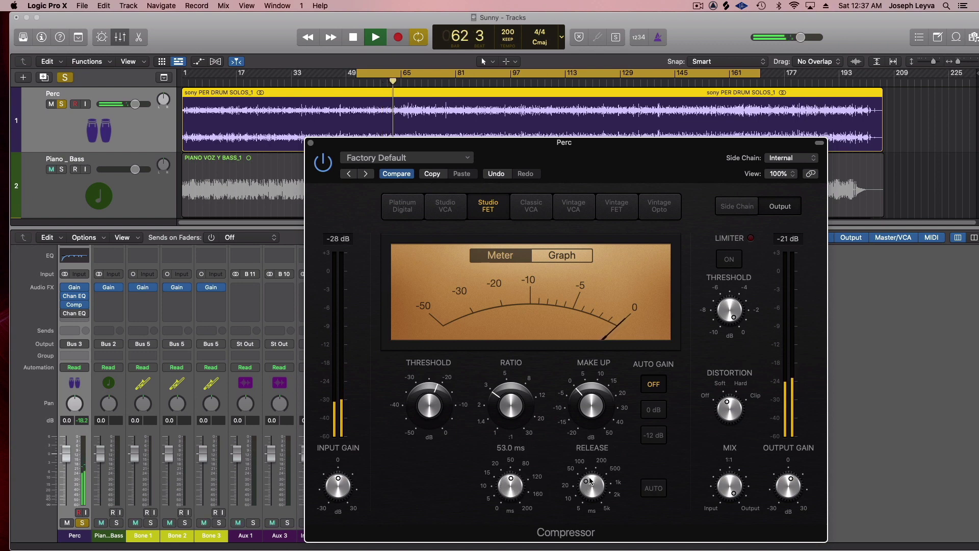
pyautogui.moveTo(590, 480); pyautogui.dragTo(593, 491)
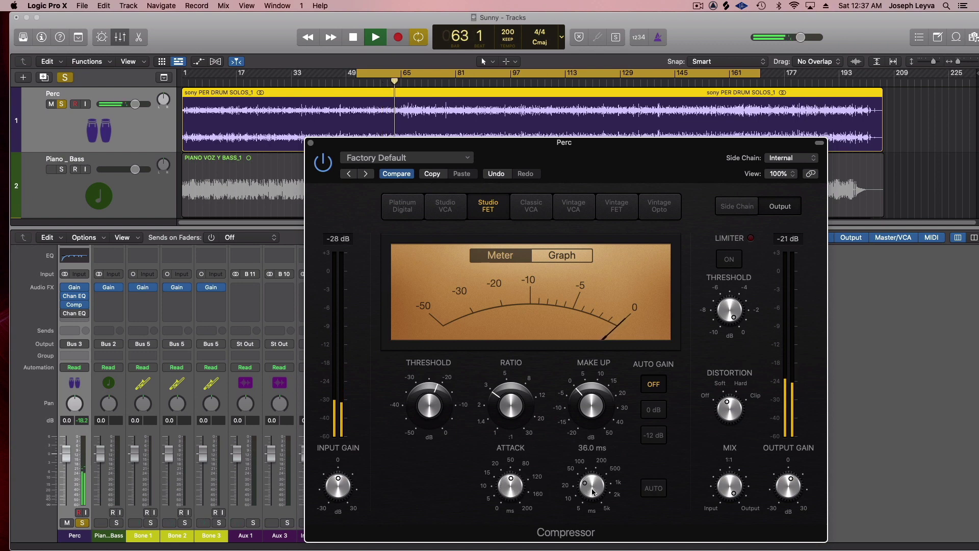
pyautogui.press('space')
pyautogui.click(528, 211)
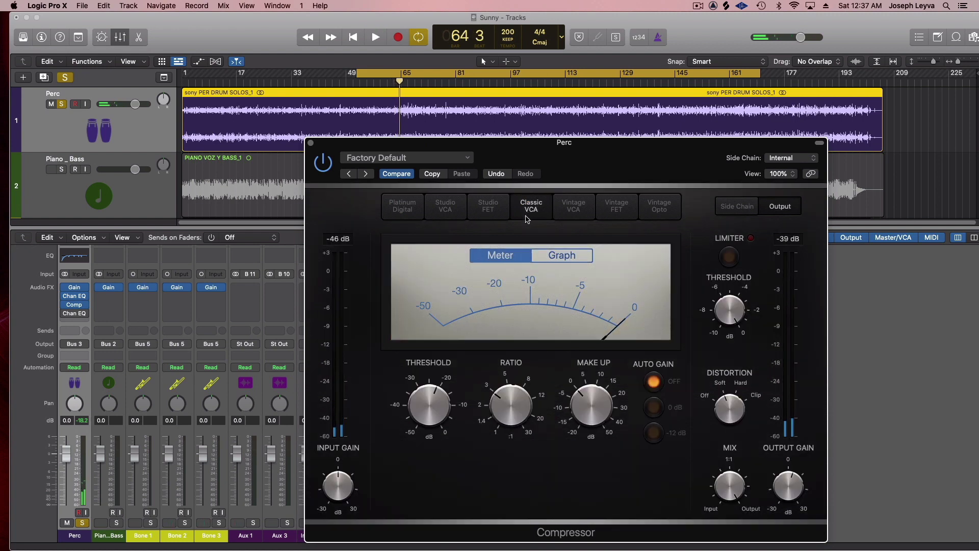
# Audition Perc through the Classic VCA compression, close the Compressor and stop playback
pyautogui.press('space')
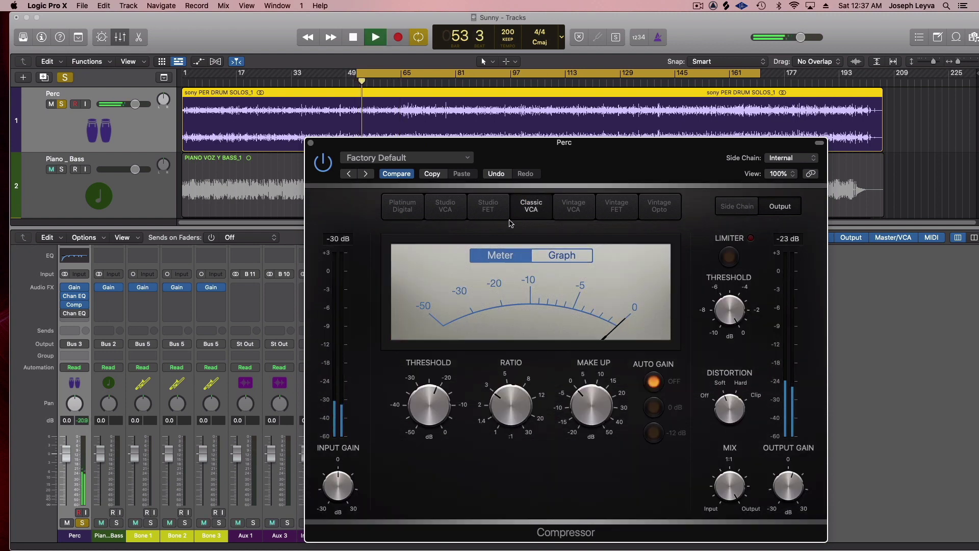
pyautogui.click(312, 144)
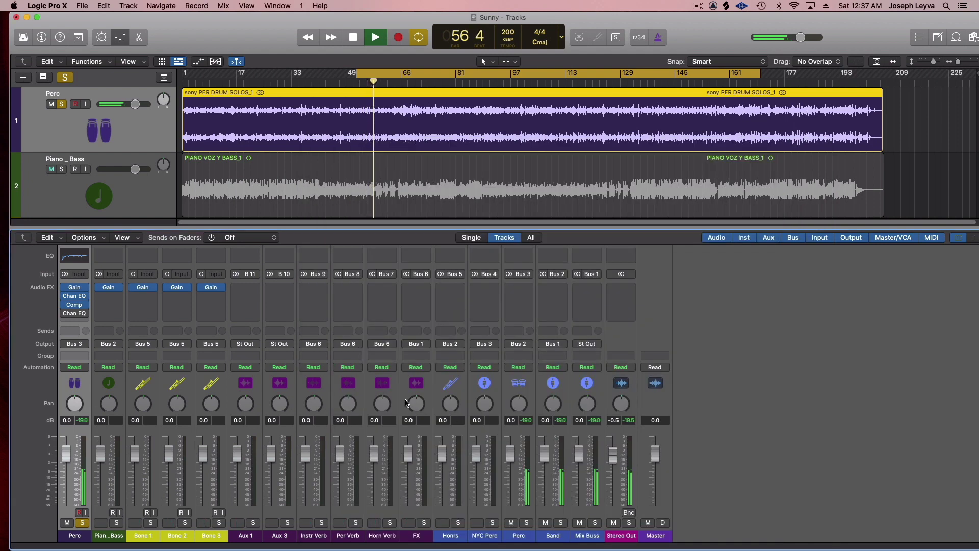
pyautogui.press('space')
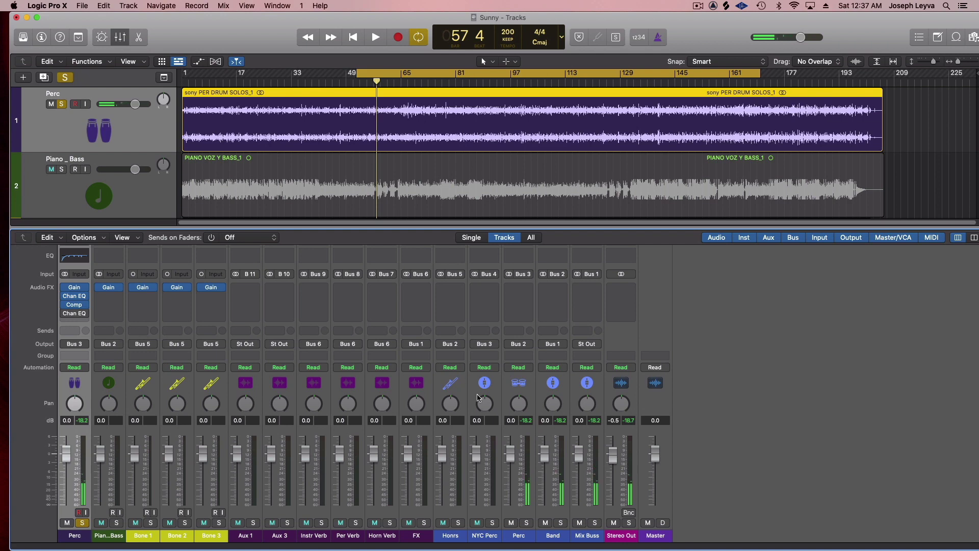
# Enable Perc's second Channel EQ and, during playback, boost 92.5 Hz by 1.1 dB at Q 2.50 and 244 Hz by 1.6 dB at Q 1.60
pyautogui.keyDown('alt'); pyautogui.click(77, 316); pyautogui.keyUp('alt')
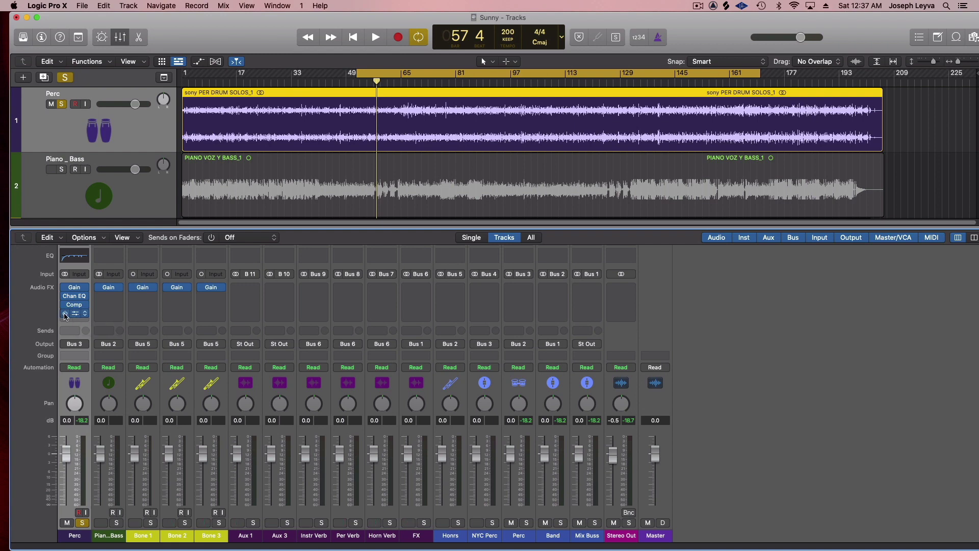
pyautogui.click(75, 317)
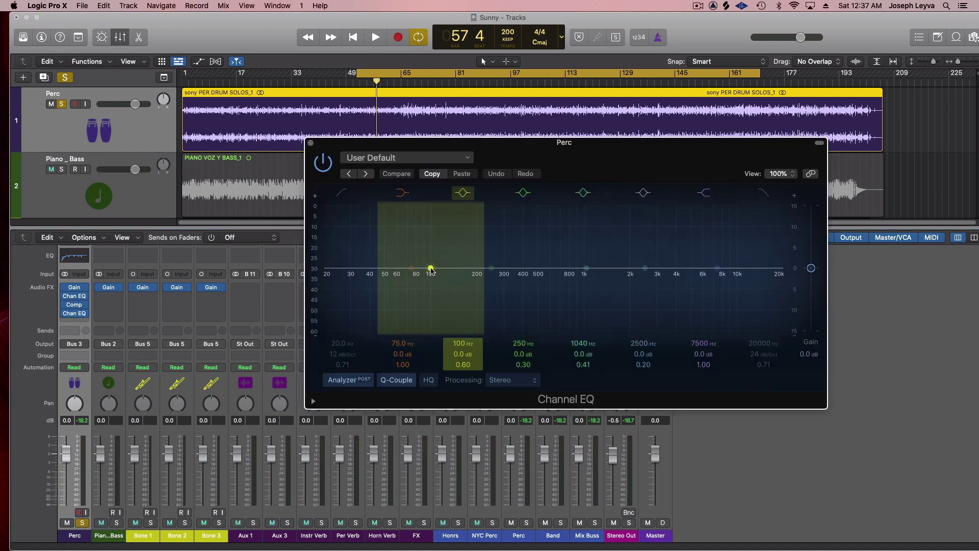
pyautogui.press('space')
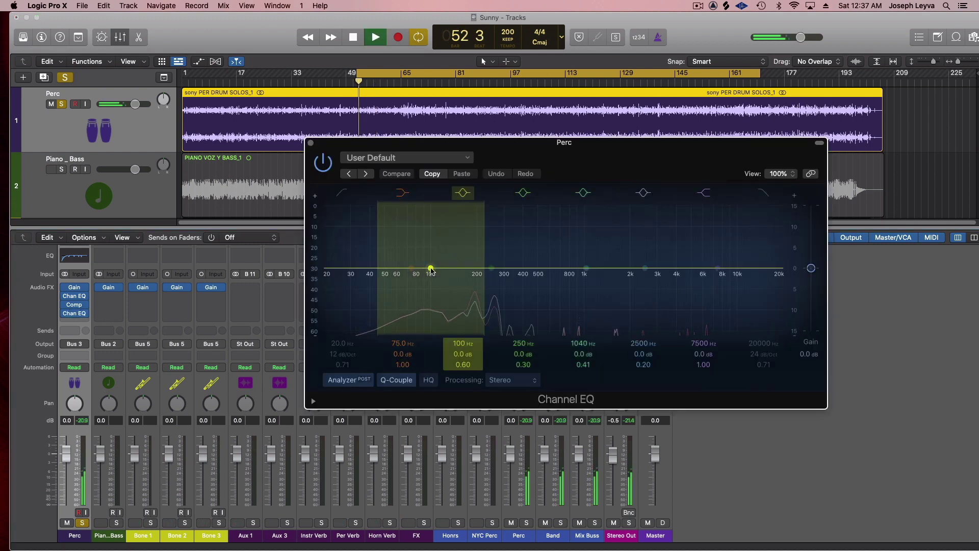
pyautogui.moveTo(431, 269); pyautogui.dragTo(388, 264)
pyautogui.moveTo(492, 270); pyautogui.dragTo(498, 262)
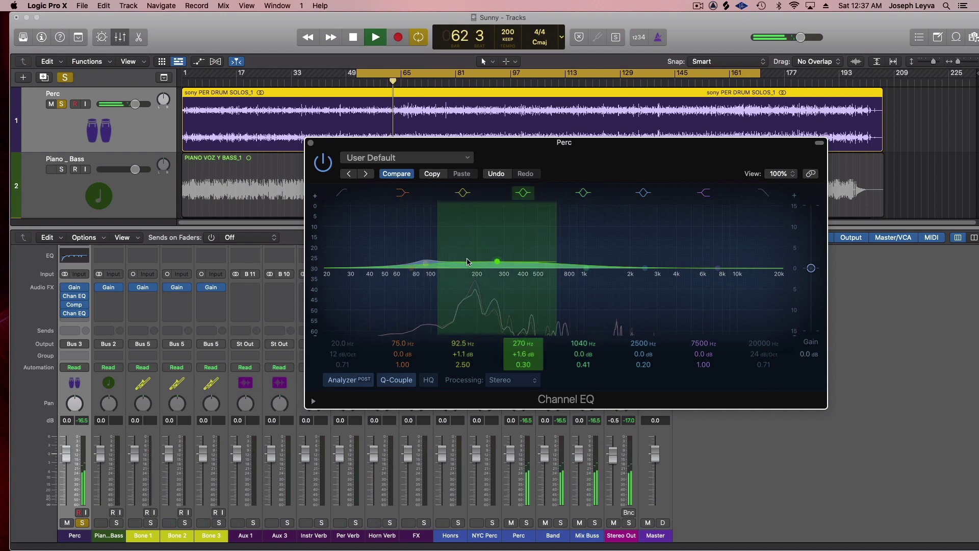
pyautogui.moveTo(439, 255); pyautogui.dragTo(486, 269)
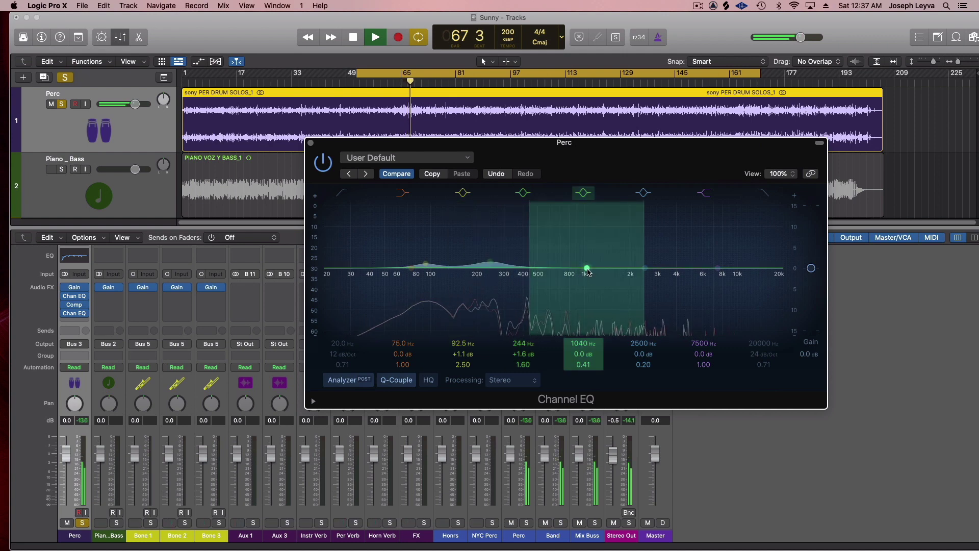
# Cut 935 Hz by 2.2 dB with a Q of 5.00 and set the 244 Hz band to +1.7 dB
pyautogui.moveTo(588, 272)
pyautogui.mouseDown()
pyautogui.moveTo(598, 251)
pyautogui.moveTo(578, 242)
pyautogui.moveTo(580, 279)
pyautogui.mouseUp()
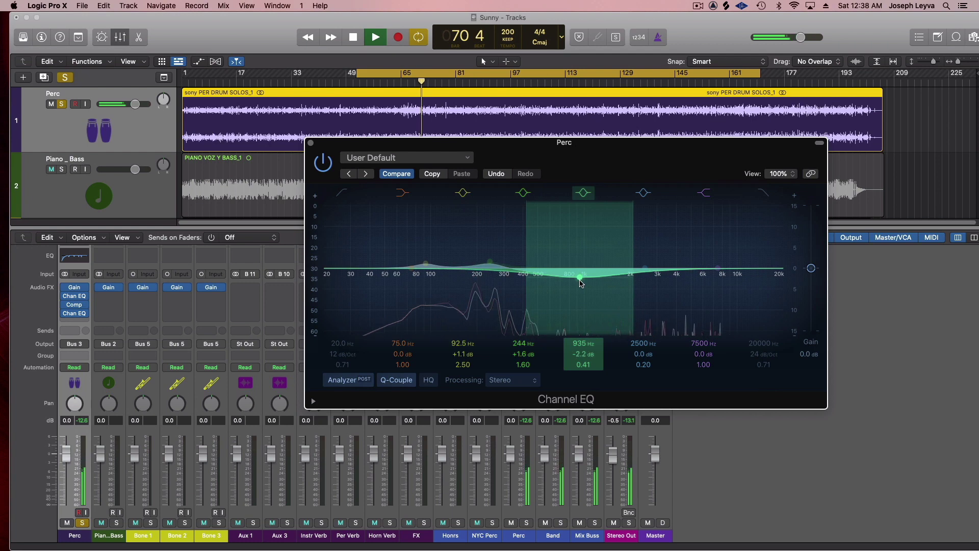
pyautogui.moveTo(527, 248); pyautogui.dragTo(552, 248)
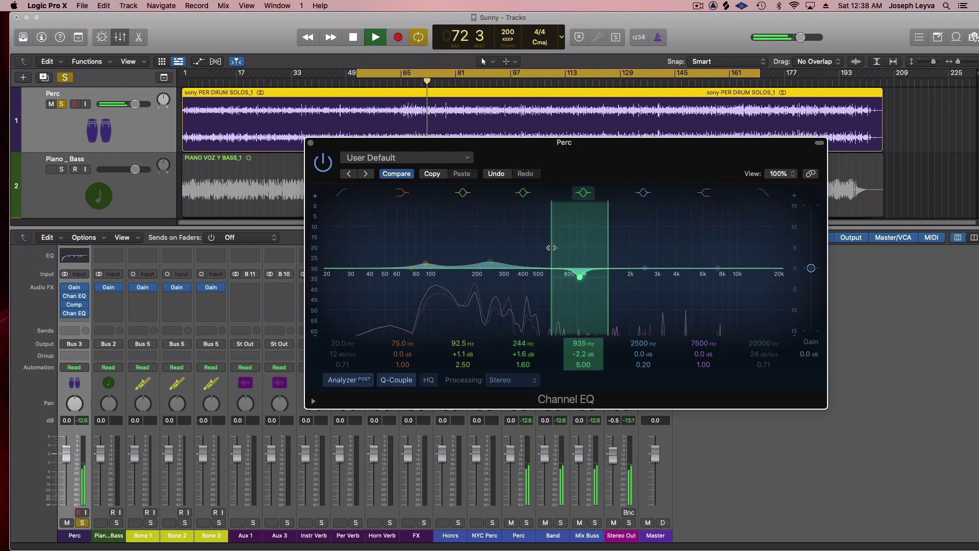
pyautogui.moveTo(513, 278); pyautogui.dragTo(514, 276)
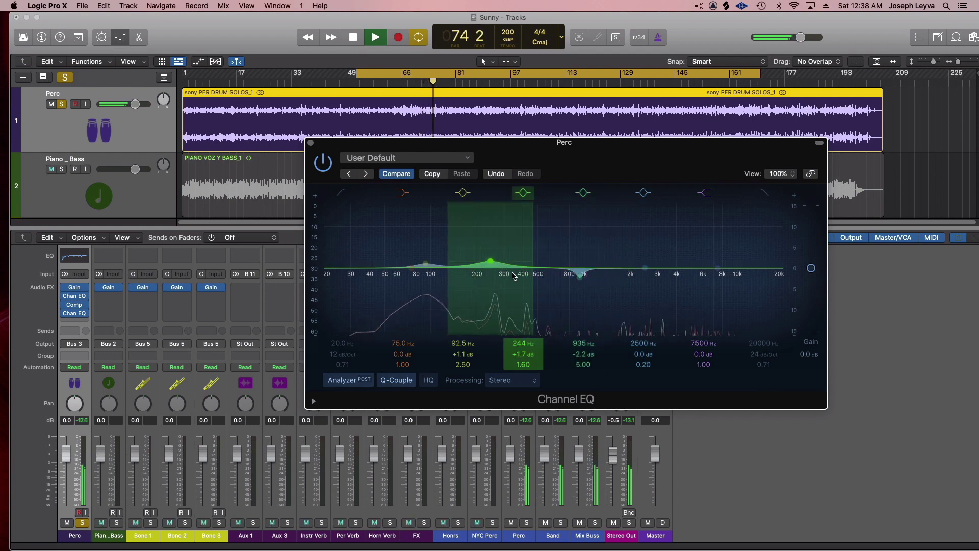
# Boost 2540 Hz by 0.8 dB at Q 1.30 and the high shelf at 6950 Hz by 1.6 dB, and compare with the EQ bypassed
pyautogui.moveTo(646, 271); pyautogui.dragTo(646, 268)
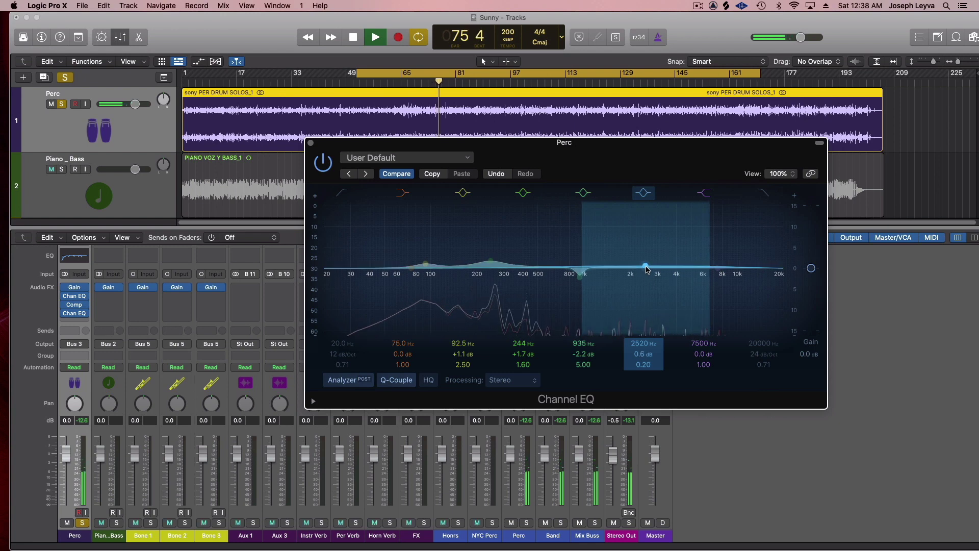
pyautogui.moveTo(583, 260); pyautogui.dragTo(647, 265)
pyautogui.moveTo(717, 268)
pyautogui.mouseDown()
pyautogui.moveTo(725, 261)
pyautogui.moveTo(712, 262)
pyautogui.mouseUp()
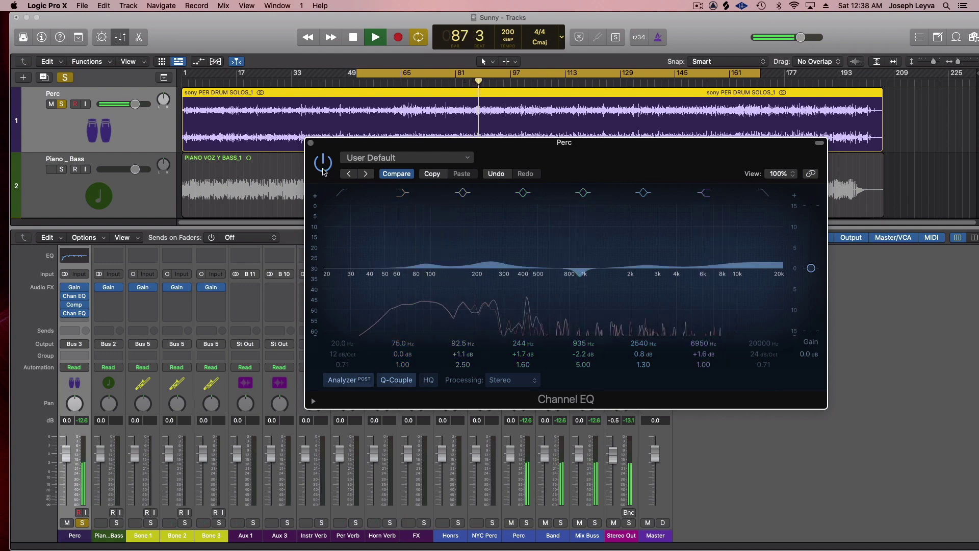
pyautogui.click(323, 170)
pyautogui.click(322, 163)
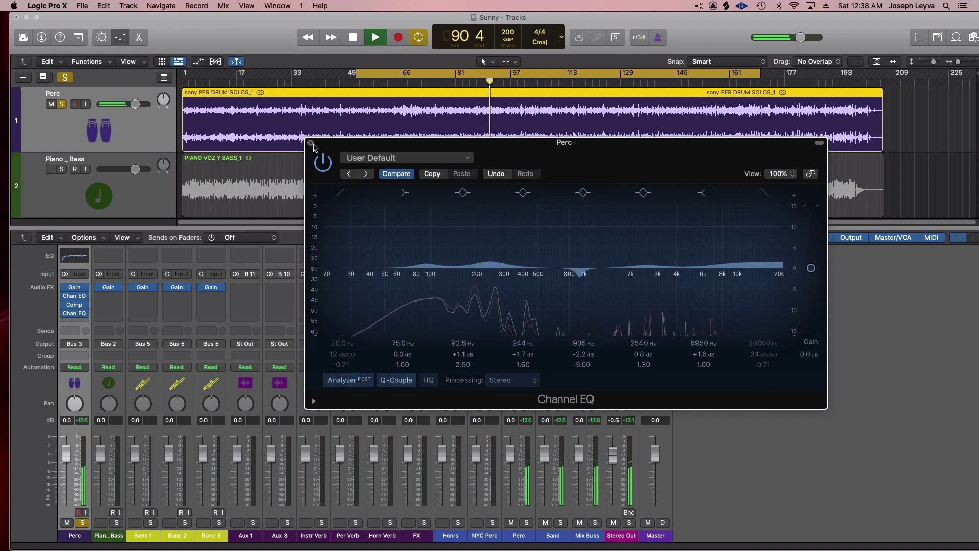
# Raise the two low bands to +2.8 dB at 93 Hz and +2.3 dB at 252 Hz, close the EQ and stop playback
pyautogui.moveTo(430, 271); pyautogui.dragTo(430, 262)
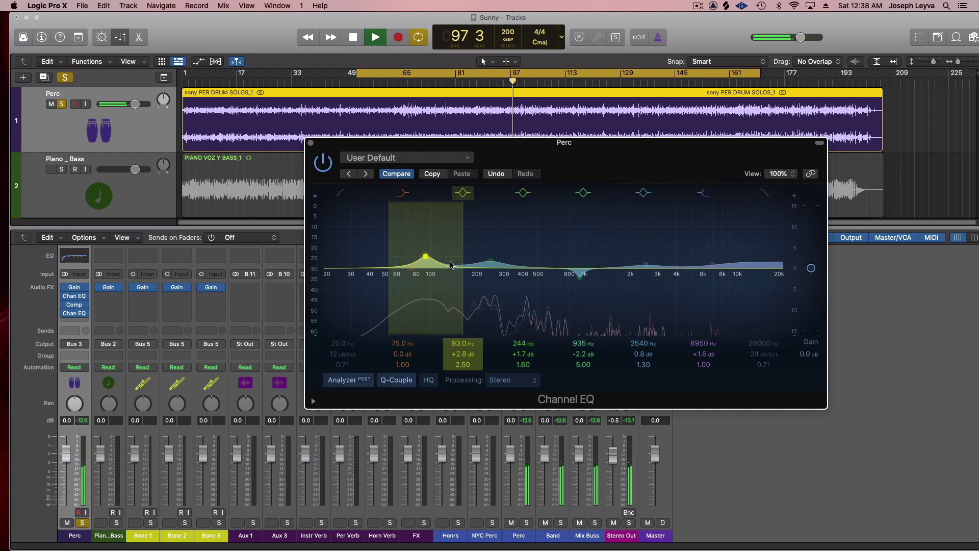
pyautogui.moveTo(490, 262); pyautogui.dragTo(495, 263)
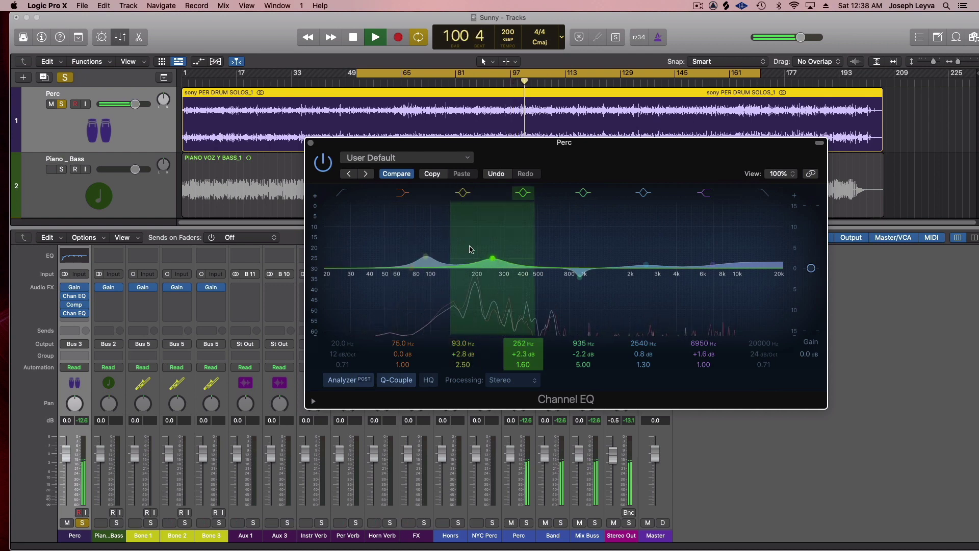
pyautogui.click(311, 145)
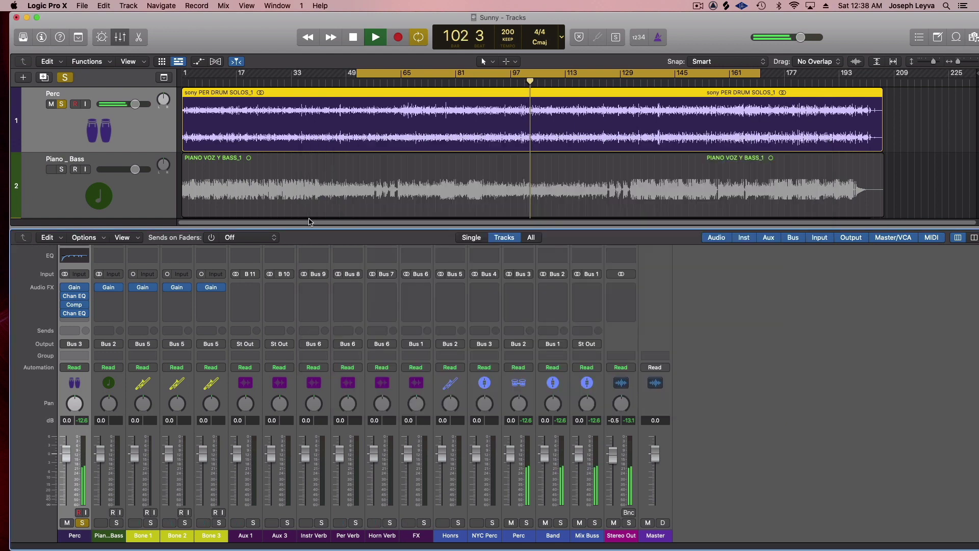
pyautogui.press('space')
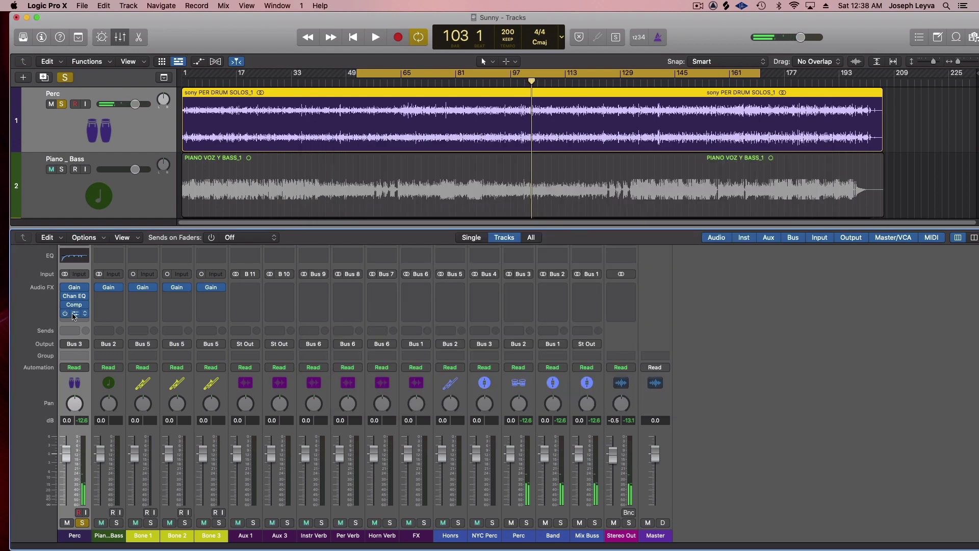
# In Perc's second Channel EQ, deepen the midrange cut to -3.1 dB at 955 Hz and raise the 2540 Hz band to +1.3 dB
pyautogui.click(74, 317)
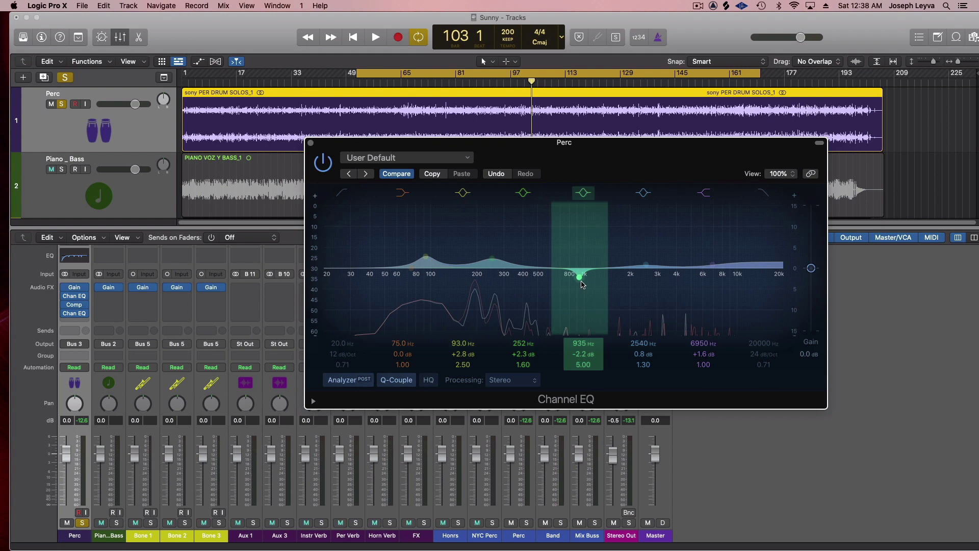
pyautogui.moveTo(583, 284); pyautogui.dragTo(584, 289)
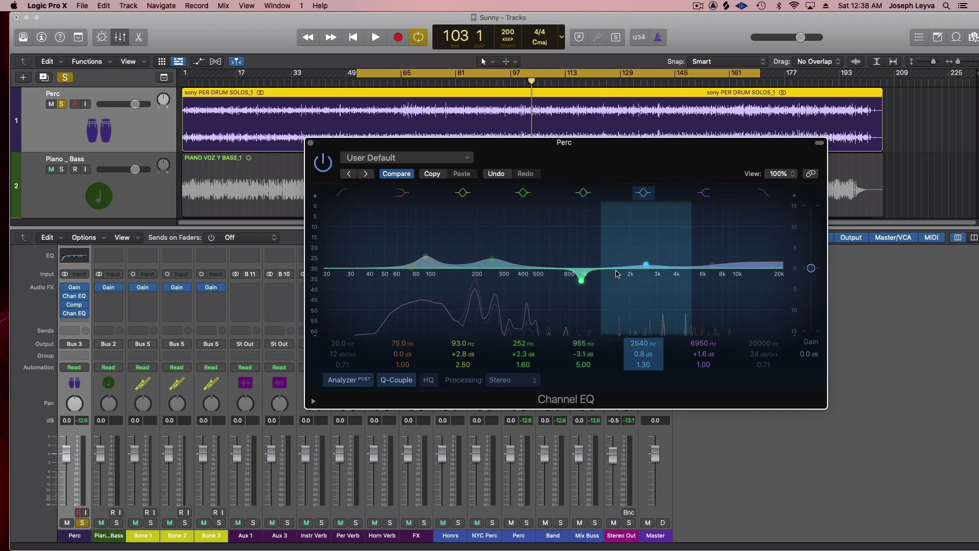
pyautogui.moveTo(644, 266); pyautogui.dragTo(645, 265)
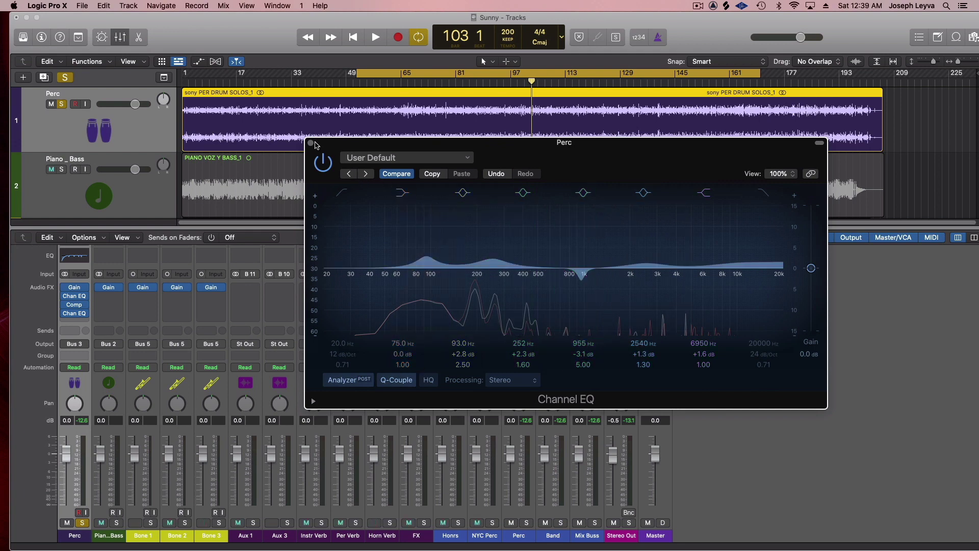
pyautogui.click(311, 144)
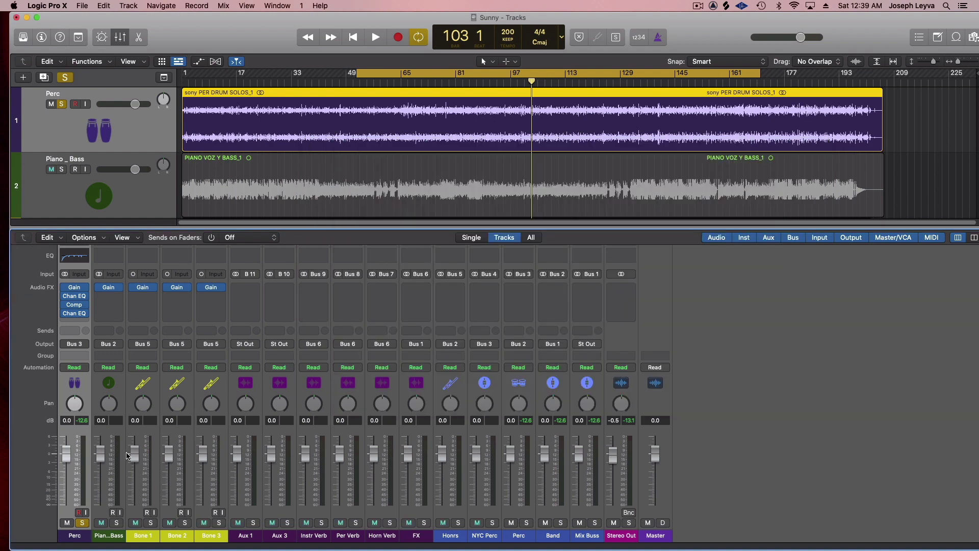
# Insert a stereo Stereo Spread on Perc below the second Channel EQ
pyautogui.click(79, 324)
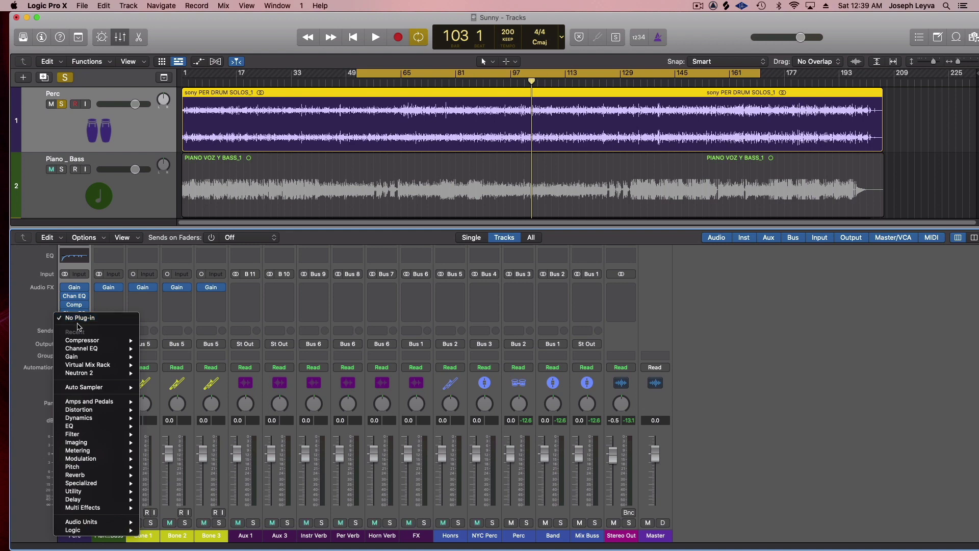
pyautogui.moveTo(98, 498)
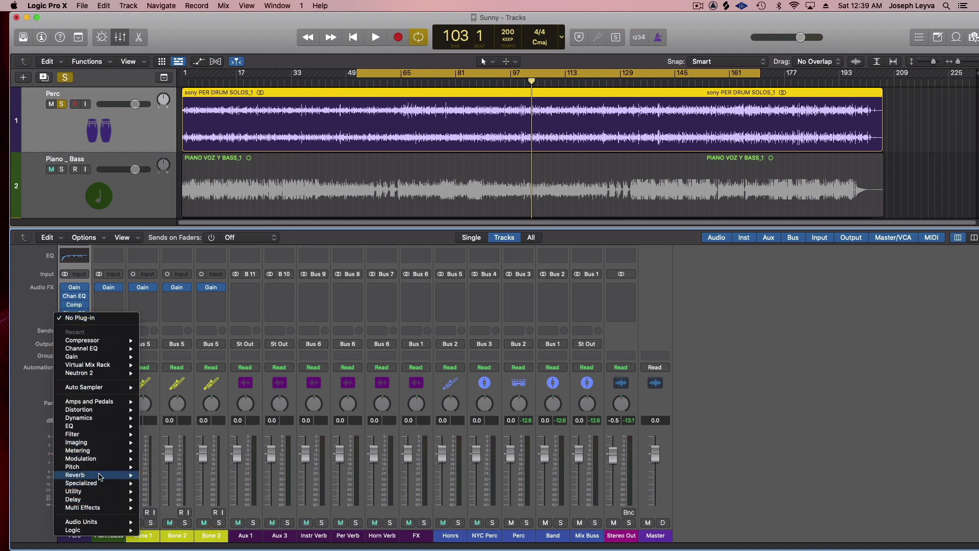
pyautogui.moveTo(103, 444)
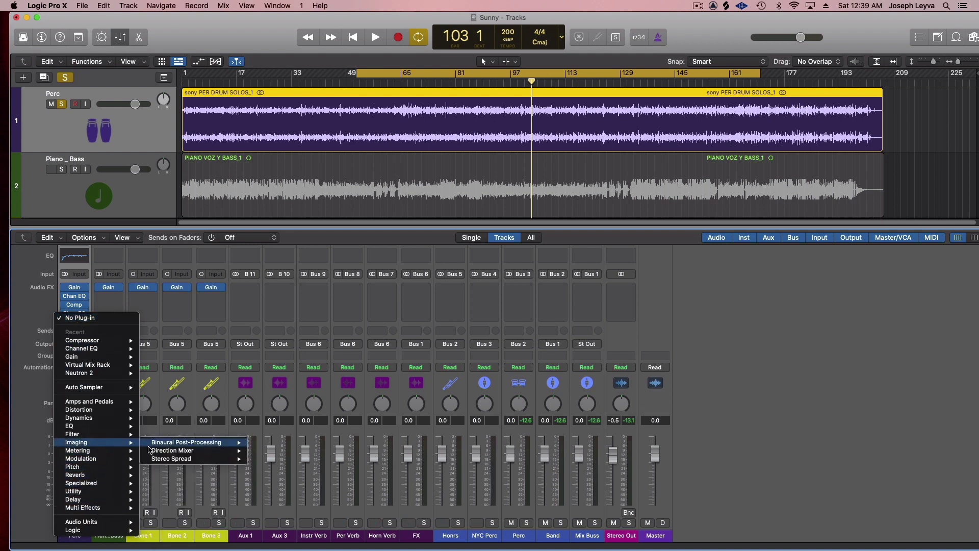
pyautogui.moveTo(159, 454)
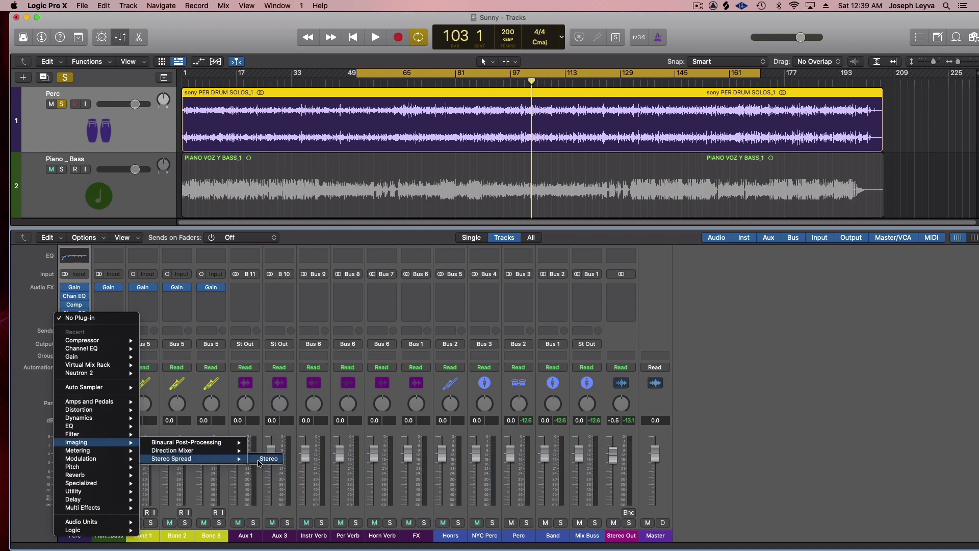
pyautogui.click(266, 459)
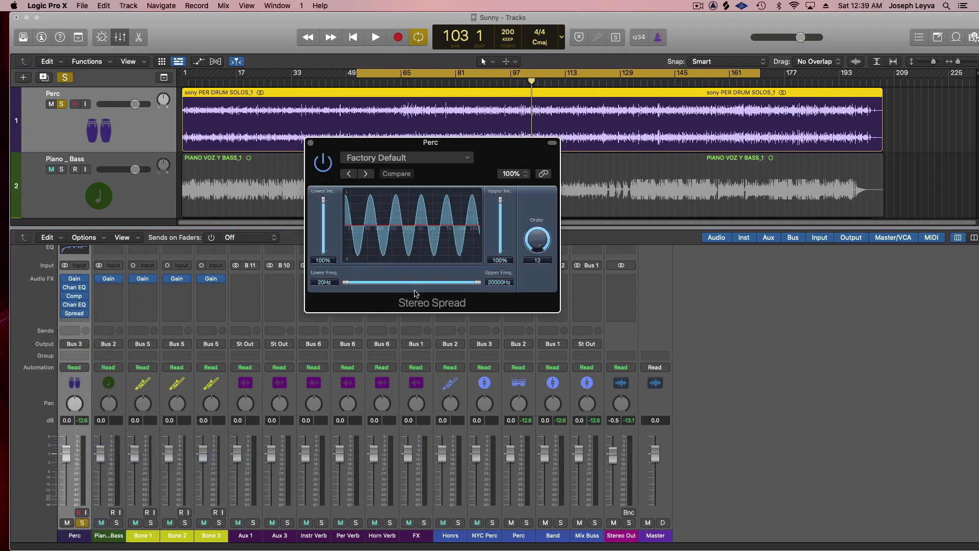
# Load the Light LF & HF Spread preset in Stereo Spread and set its upper intensity to -42%
pyautogui.click(456, 161)
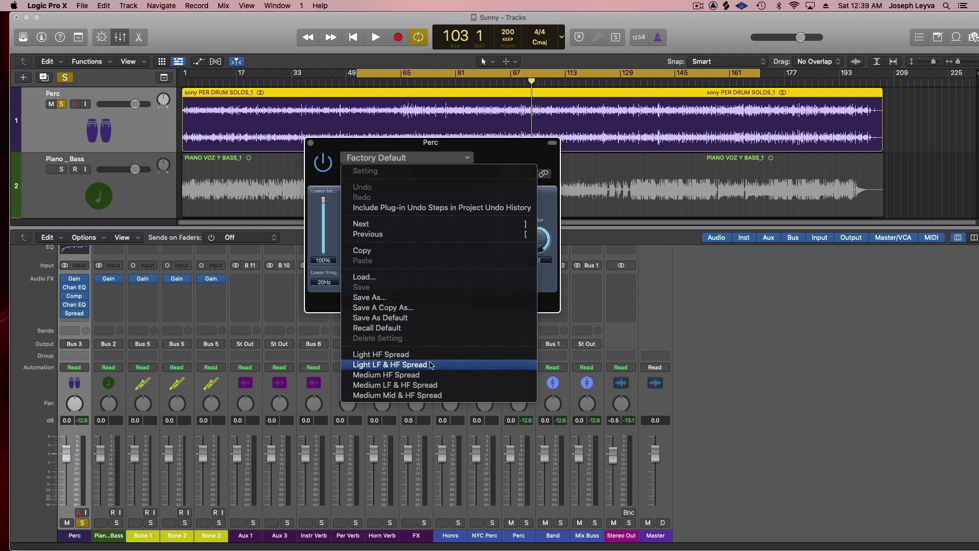
pyautogui.click(432, 365)
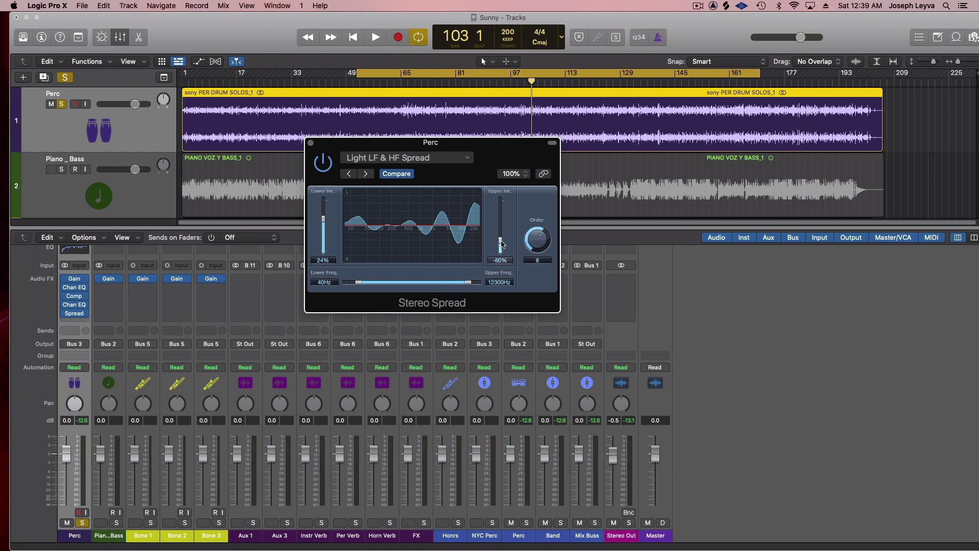
pyautogui.moveTo(502, 247); pyautogui.dragTo(502, 239)
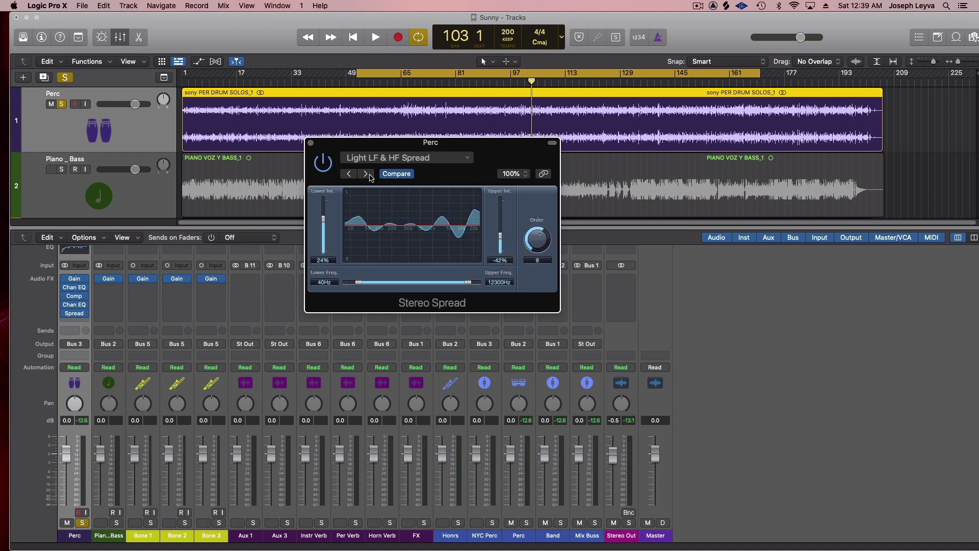
# Play Perc from the start of the cycle range with Stereo Spread bypassed, and re-enable it to compare the sound
pyautogui.click(324, 164)
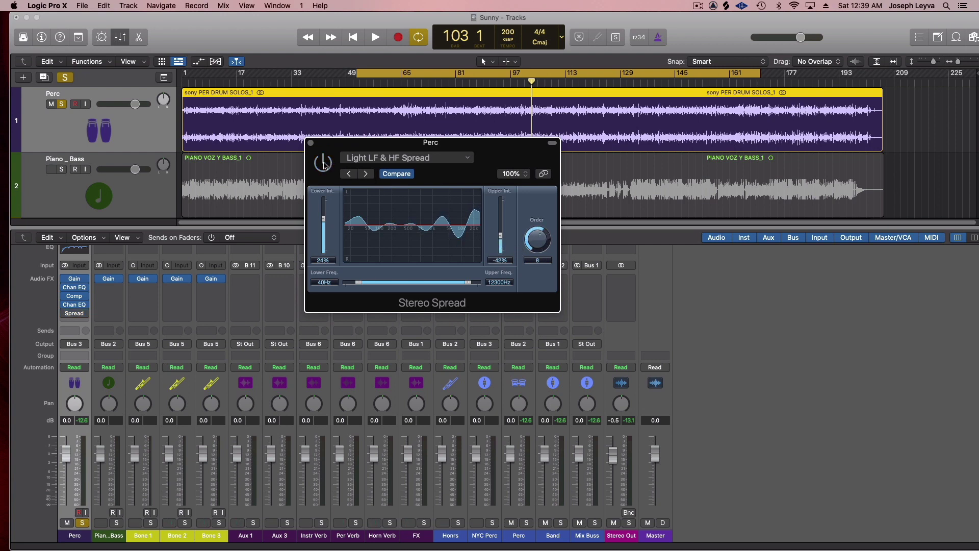
pyautogui.doubleClick(360, 82)
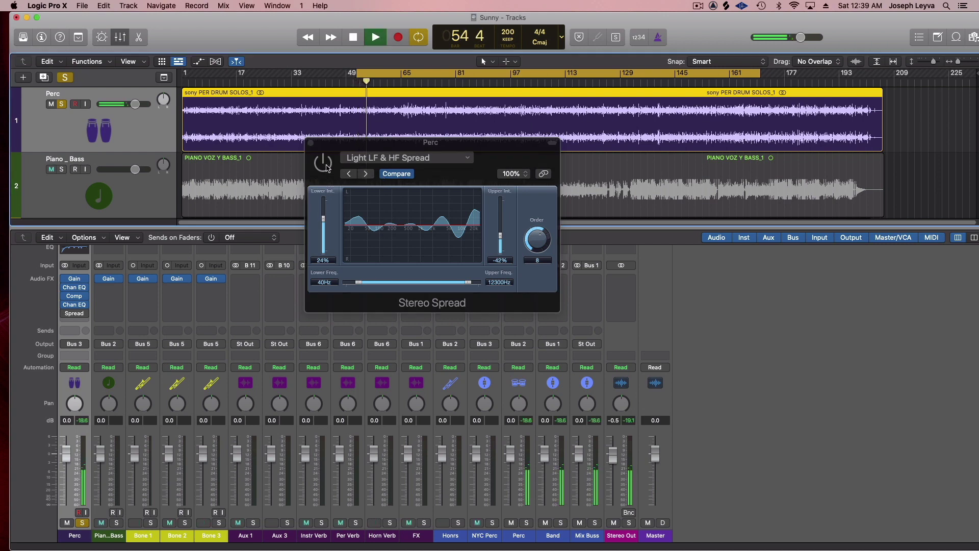
pyautogui.click(327, 169)
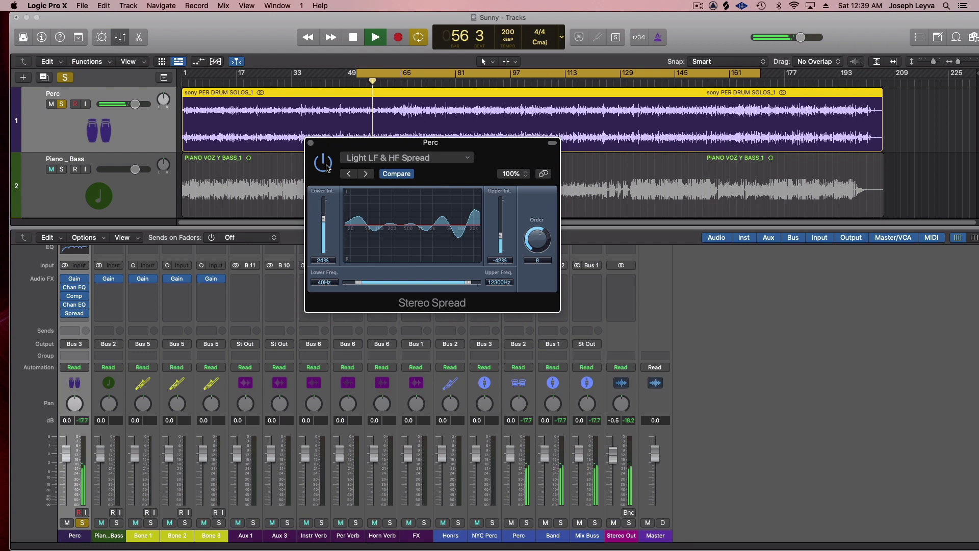
# Set Stereo Spread's upper intensity to -44%, lower intensity to 32% and lower frequency to 69 Hz
pyautogui.moveTo(501, 238); pyautogui.dragTo(502, 238)
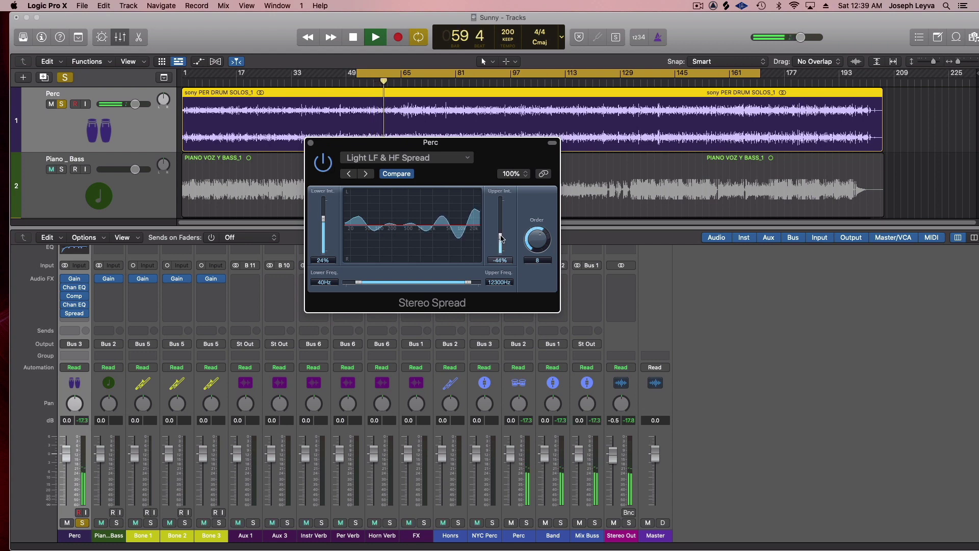
pyautogui.moveTo(323, 219); pyautogui.dragTo(324, 216)
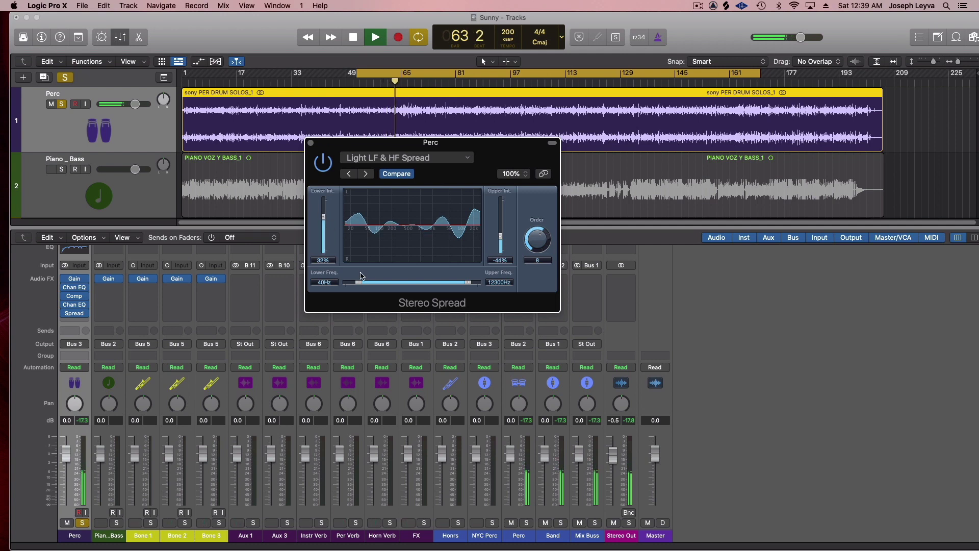
pyautogui.moveTo(359, 282); pyautogui.dragTo(368, 285)
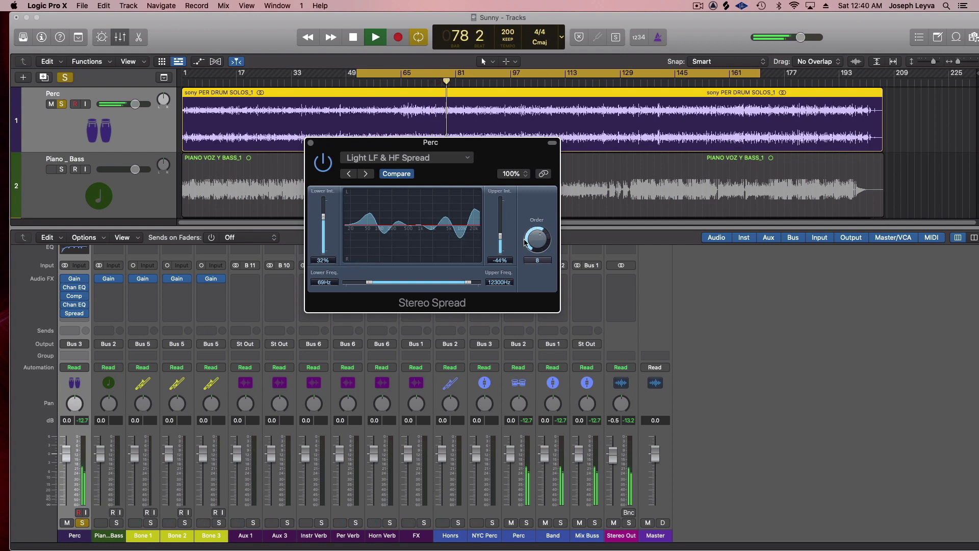
# Set Stereo Spread's upper frequency to 8700 Hz and upper intensity to -36%, stop playback and close the plug-in
pyautogui.moveTo(468, 282); pyautogui.dragTo(474, 285)
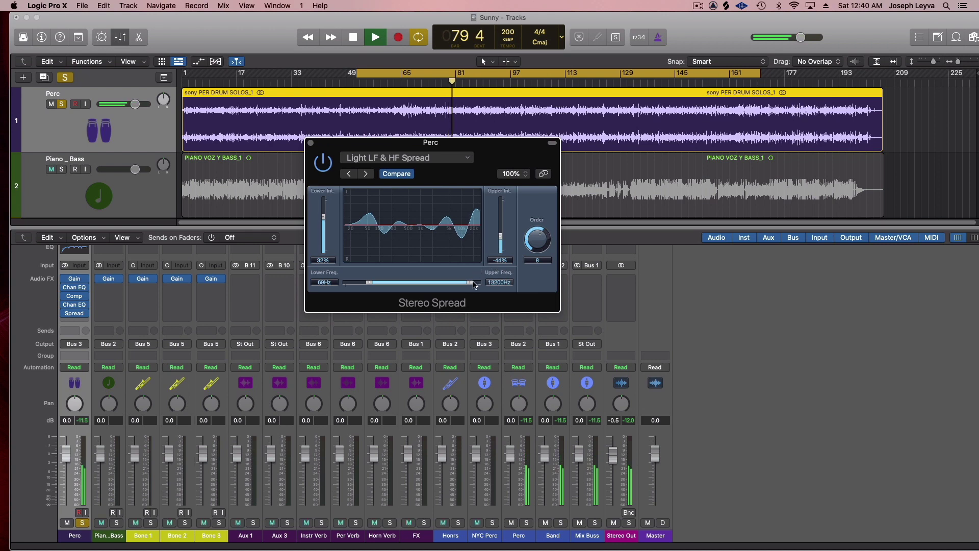
pyautogui.doubleClick(500, 282)
pyautogui.write('8700')
pyautogui.press('Return')
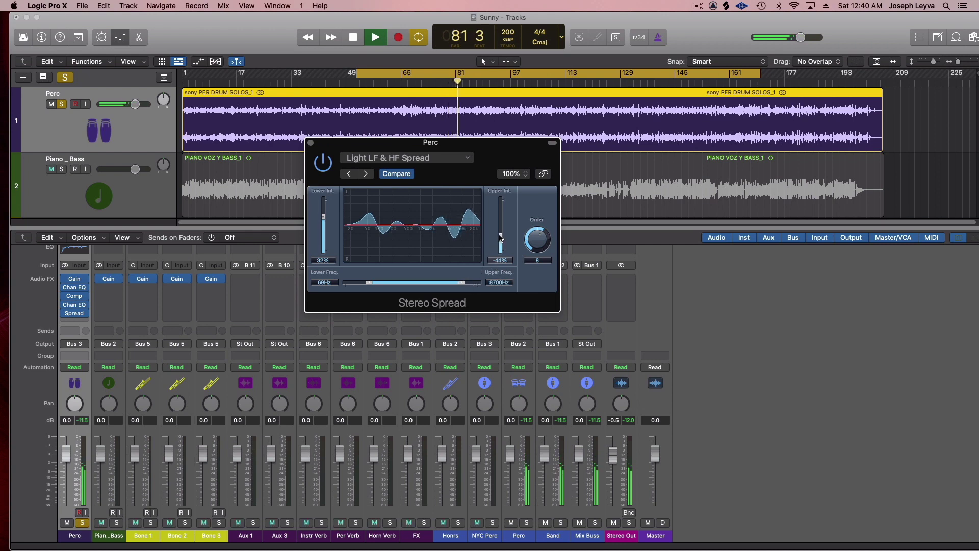
pyautogui.moveTo(500, 237); pyautogui.dragTo(501, 236)
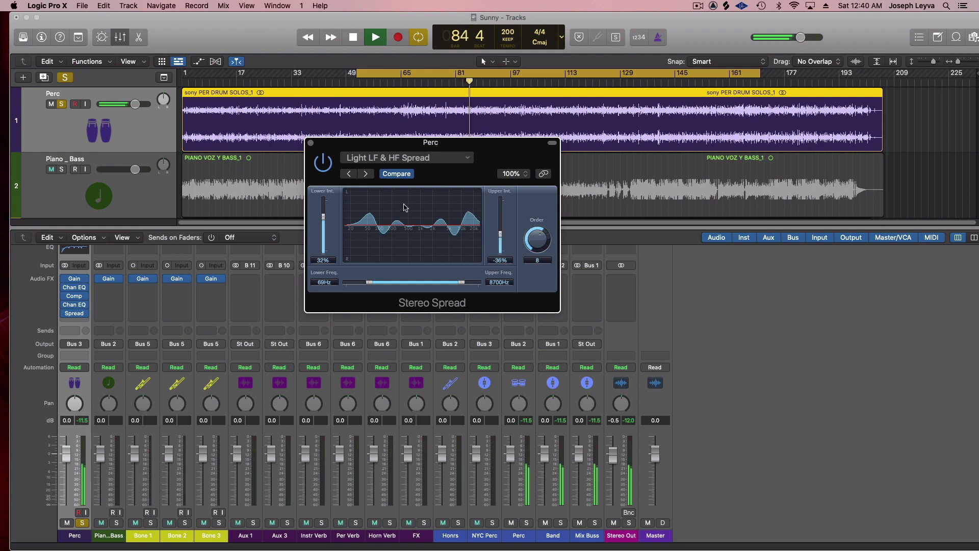
pyautogui.press('space')
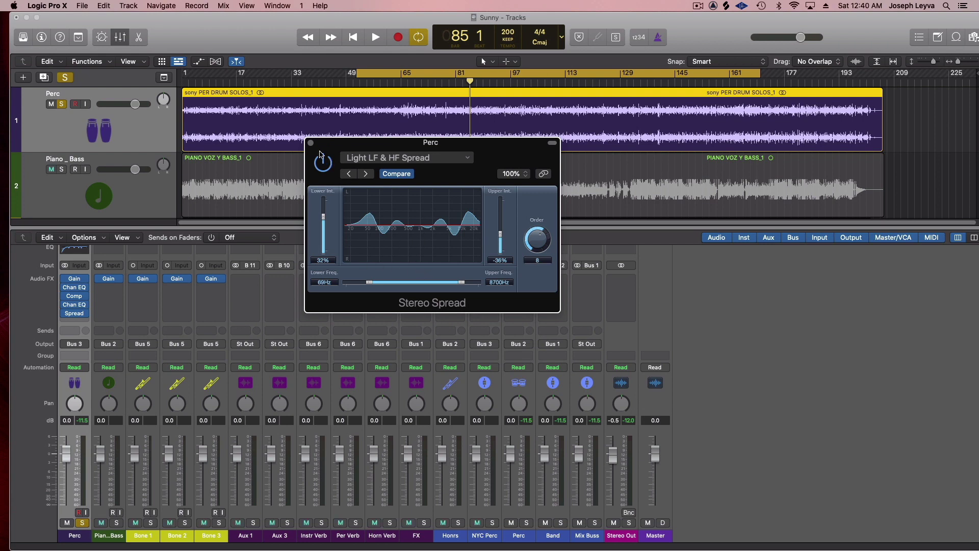
pyautogui.click(311, 143)
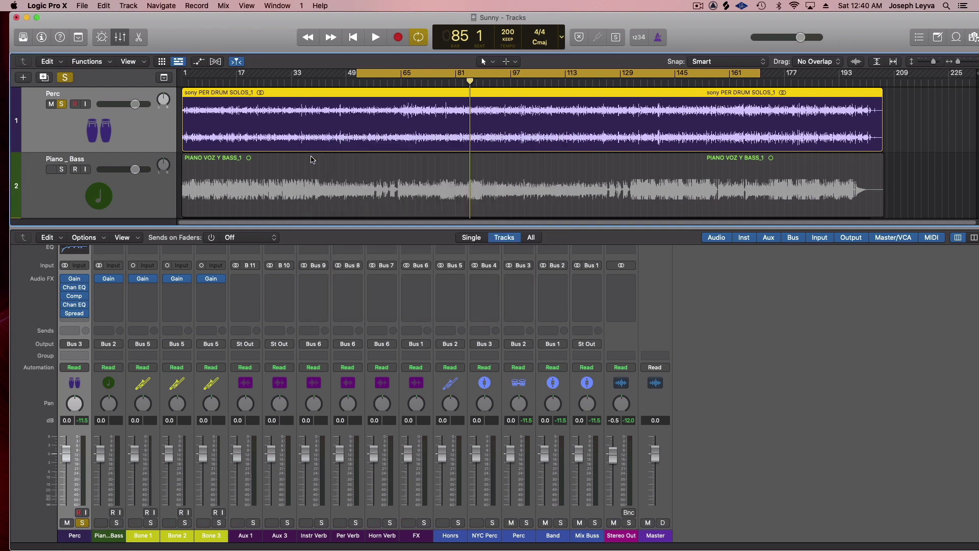
# Reopen Perc's Stereo Spread, set the upper intensity to -34% and reduce the lower intensity to slightly below 24%, closing it and stopping playback
pyautogui.click(77, 314)
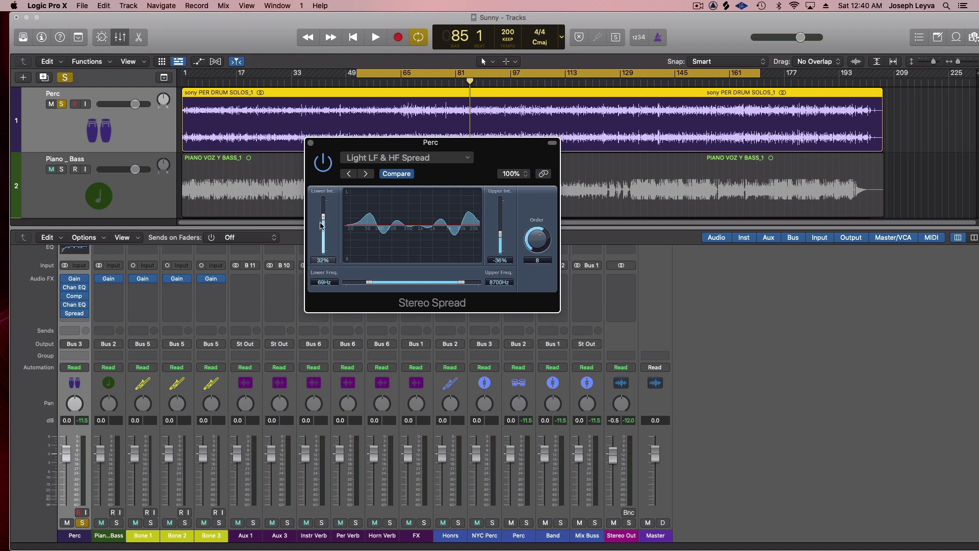
pyautogui.moveTo(320, 225); pyautogui.dragTo(324, 221)
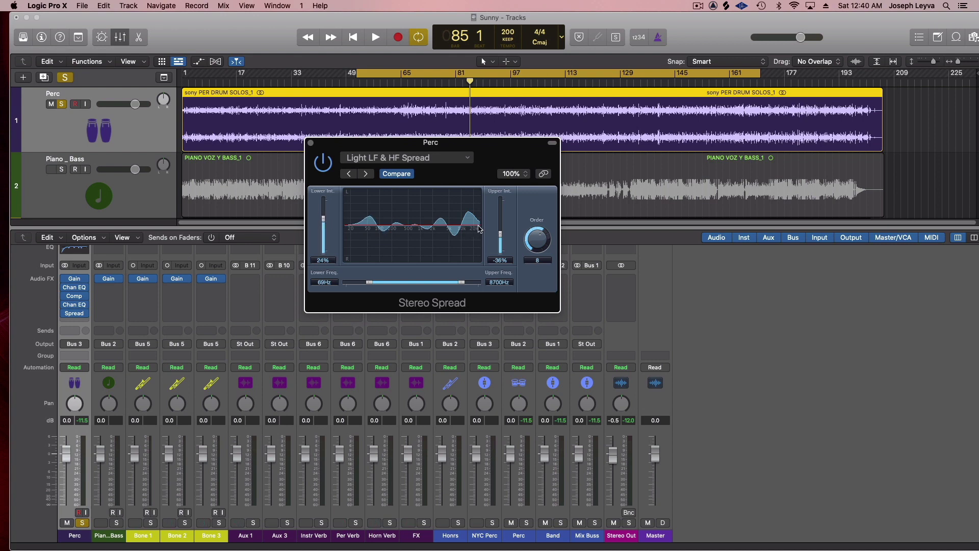
pyautogui.moveTo(500, 236); pyautogui.dragTo(498, 233)
pyautogui.press('space')
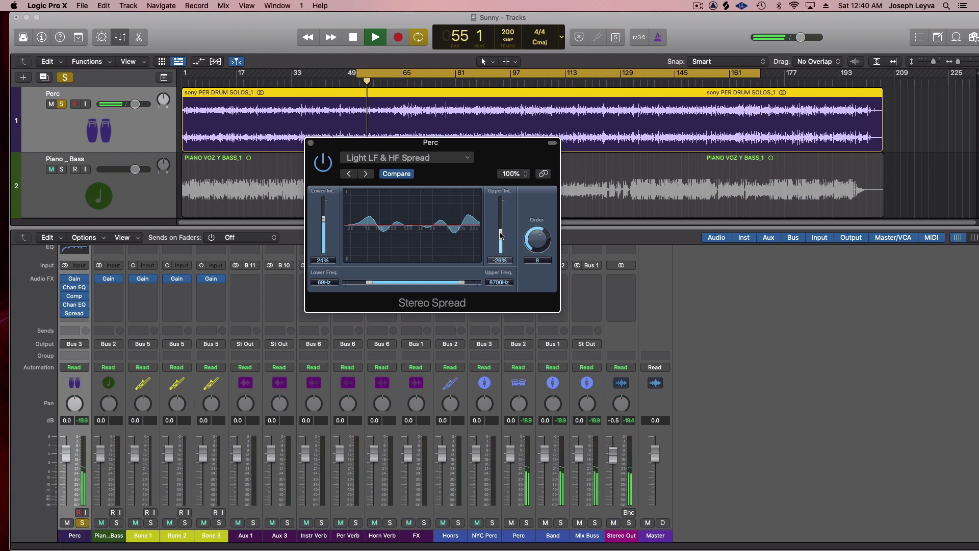
pyautogui.moveTo(501, 236); pyautogui.dragTo(501, 238)
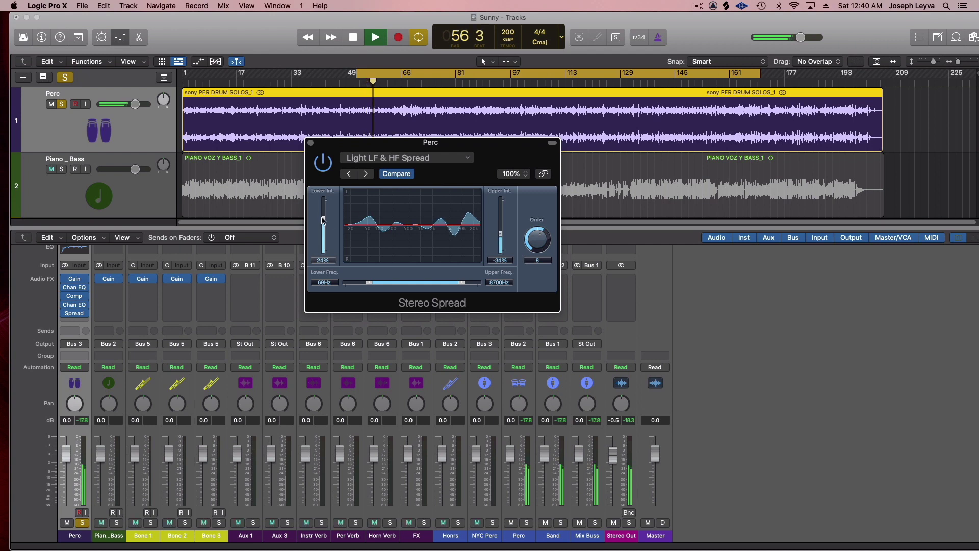
pyautogui.moveTo(323, 219); pyautogui.dragTo(322, 224)
pyautogui.click(310, 143)
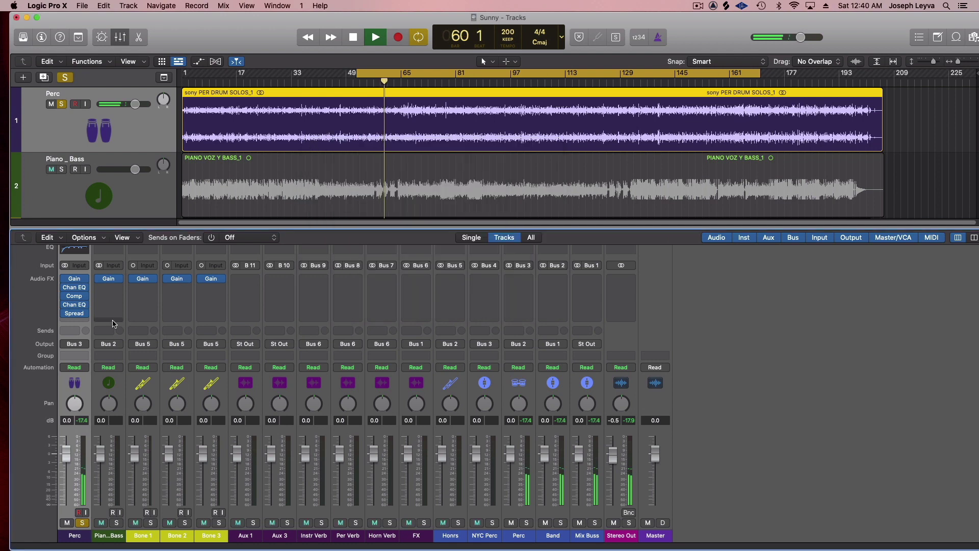
pyautogui.press('space')
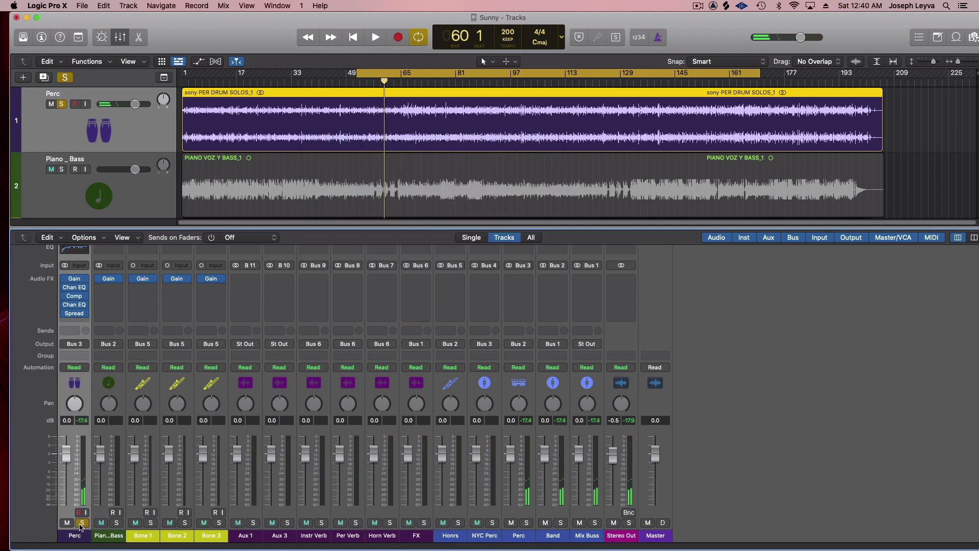
# Unsolo Perc, solo and select the Piano _ Bass track, and audition it briefly
pyautogui.click(82, 523)
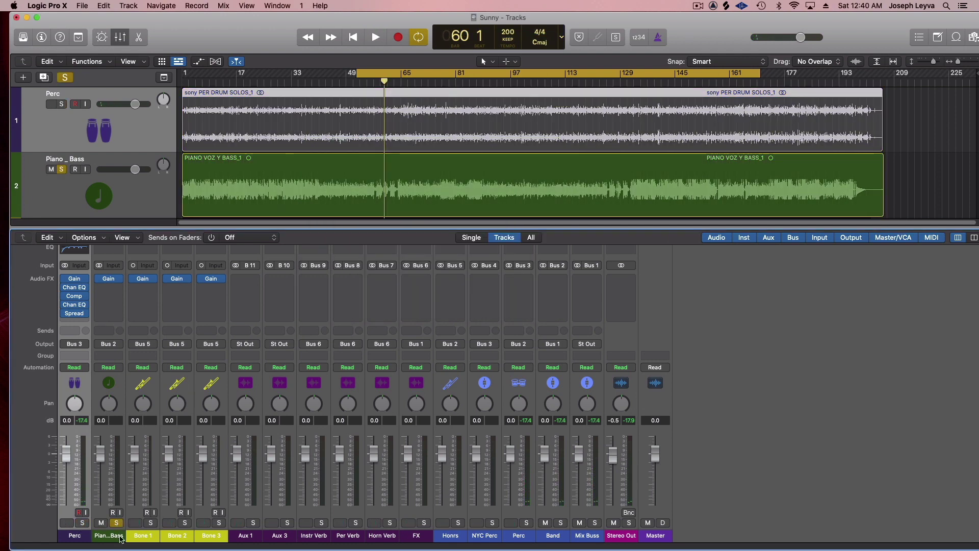
pyautogui.click(117, 523)
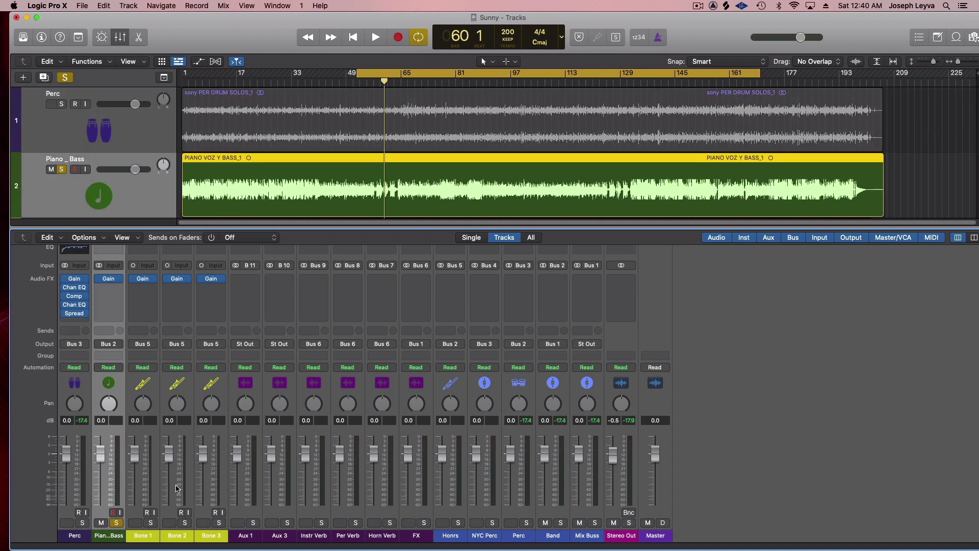
pyautogui.press('space')
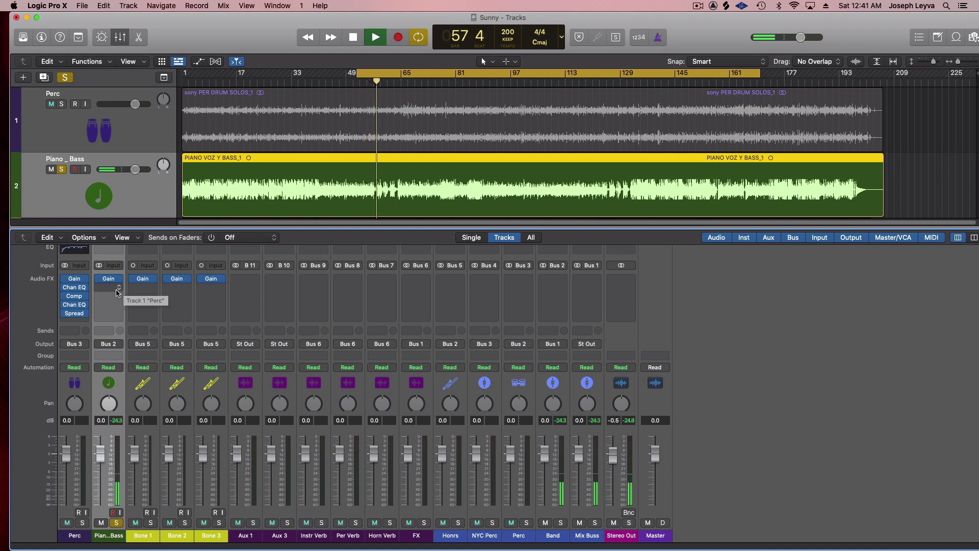
pyautogui.press('space')
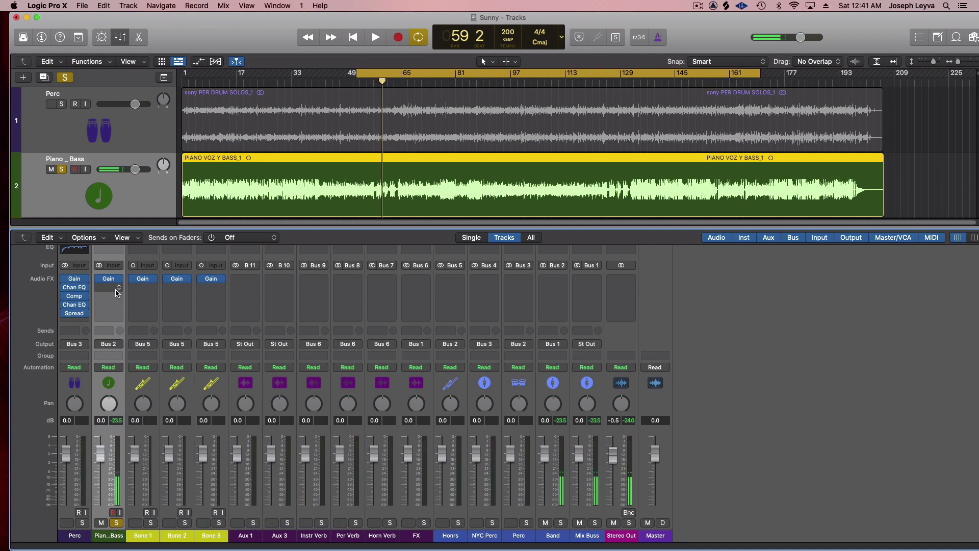
# Insert a stereo Channel EQ on Piano _ Bass below the Gain plug-in
pyautogui.click(117, 293)
pyautogui.moveTo(128, 324)
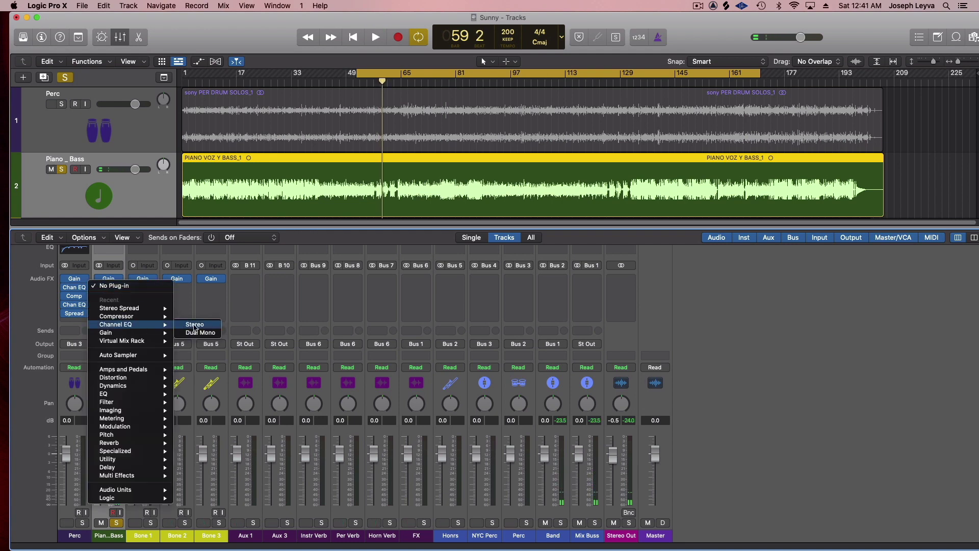
pyautogui.click(205, 332)
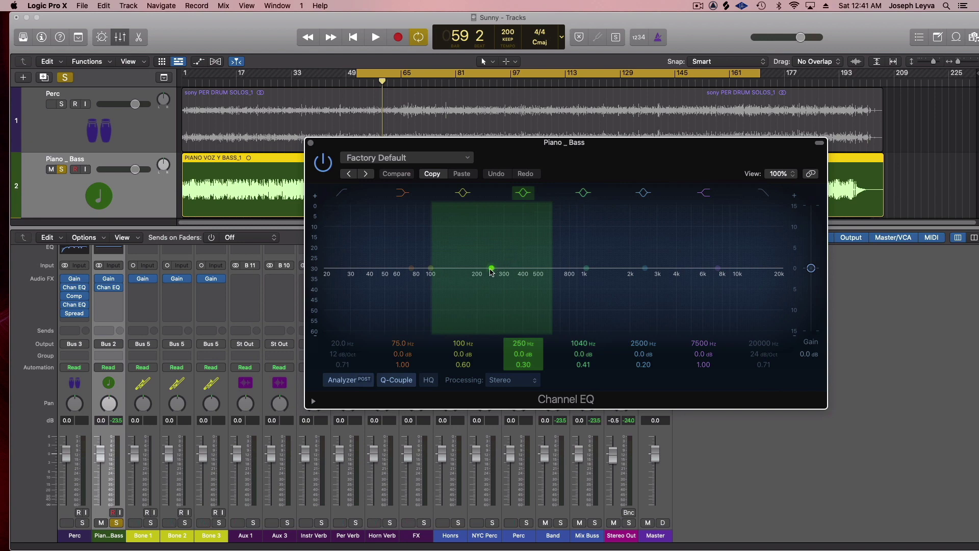
# Enable the Piano _ Bass EQ's high-pass filter at 46.2 Hz with a 48 dB/Oct slope and a Q of 0.57
pyautogui.click(343, 197)
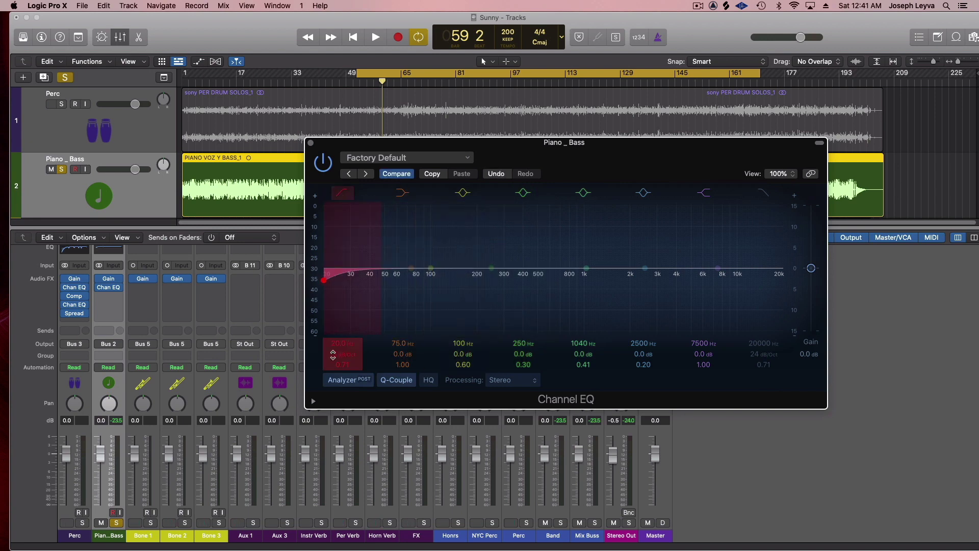
pyautogui.moveTo(337, 354); pyautogui.dragTo(338, 332)
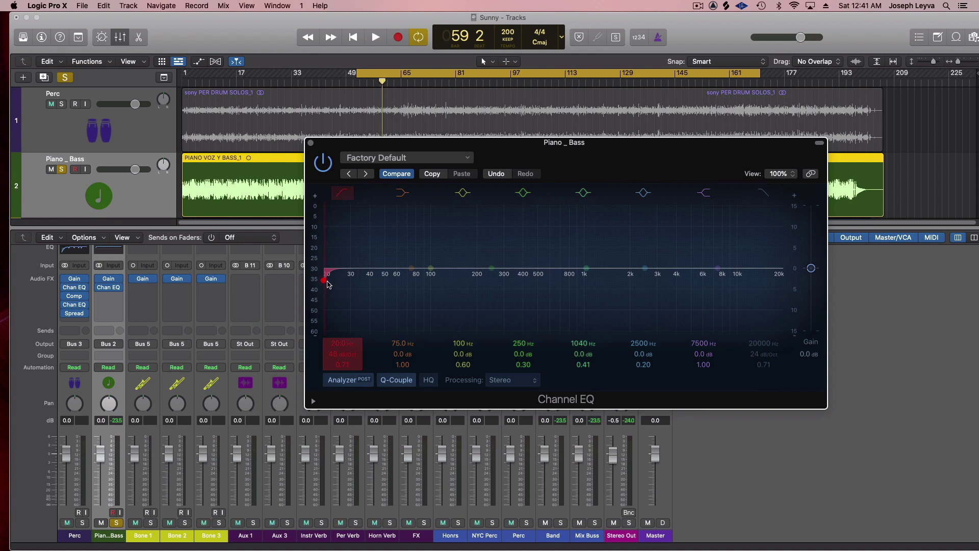
pyautogui.moveTo(325, 281); pyautogui.dragTo(383, 289)
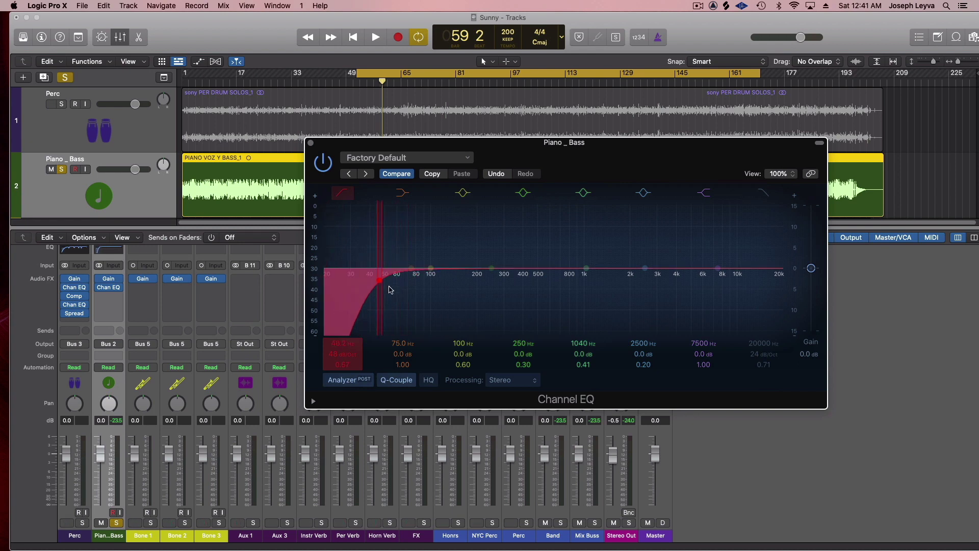
# Start playback and turn the 250 Hz band into a narrow -2.7 dB cut at 135 Hz with a Q of 4.80
pyautogui.click(491, 268)
pyautogui.press('space')
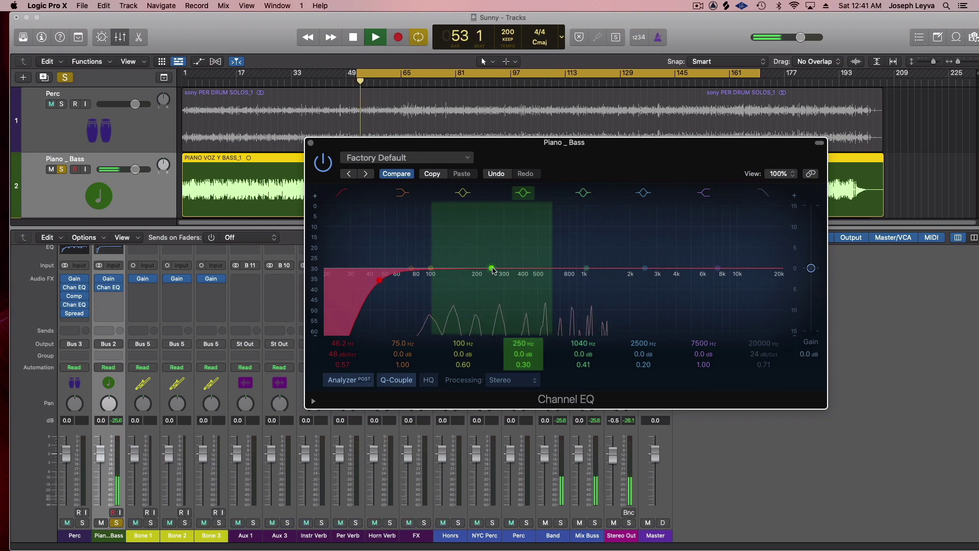
pyautogui.moveTo(495, 270); pyautogui.dragTo(451, 284)
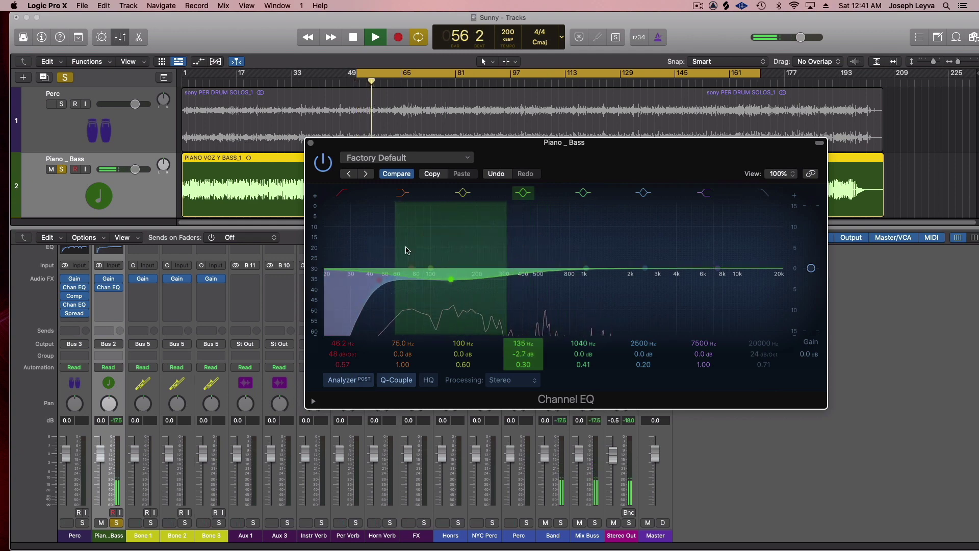
pyautogui.moveTo(393, 246); pyautogui.dragTo(428, 249)
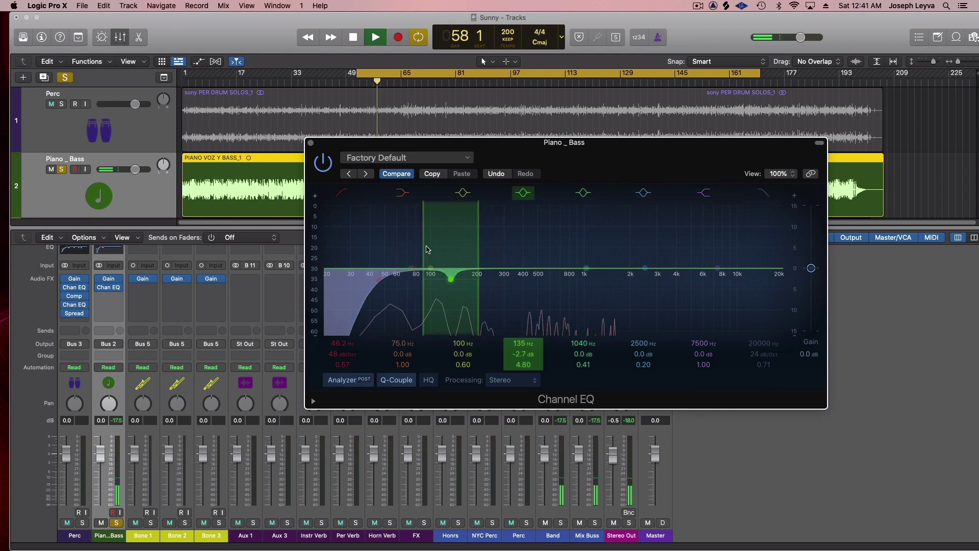
# Cut the 1040 Hz band to -2.5 dB at 540 Hz, Q 3.10, and the 2500 Hz band to -3.0 dB at 1540 Hz, Q 4.80
pyautogui.moveTo(587, 269)
pyautogui.mouseDown()
pyautogui.moveTo(559, 266)
pyautogui.moveTo(494, 223)
pyautogui.moveTo(532, 202)
pyautogui.moveTo(540, 279)
pyautogui.moveTo(576, 271)
pyautogui.moveTo(540, 283)
pyautogui.mouseUp()
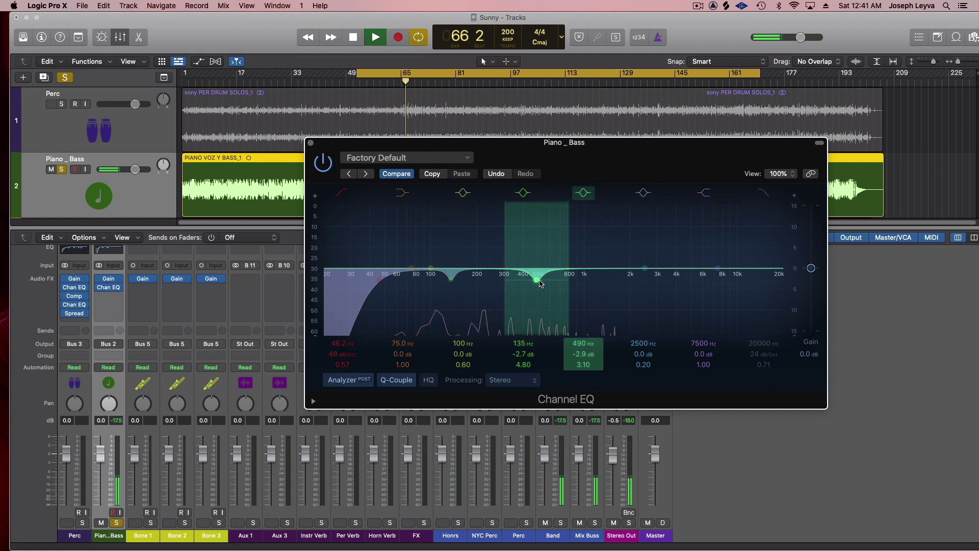
pyautogui.moveTo(603, 269)
pyautogui.mouseDown()
pyautogui.moveTo(612, 222)
pyautogui.moveTo(618, 275)
pyautogui.mouseUp()
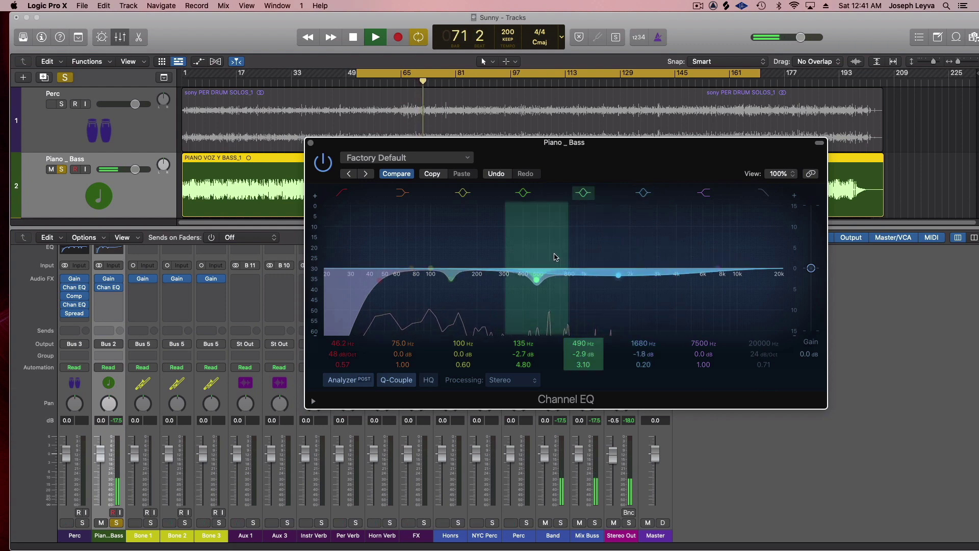
pyautogui.moveTo(553, 255)
pyautogui.mouseDown()
pyautogui.moveTo(572, 250)
pyautogui.moveTo(556, 251)
pyautogui.moveTo(564, 251)
pyautogui.mouseUp()
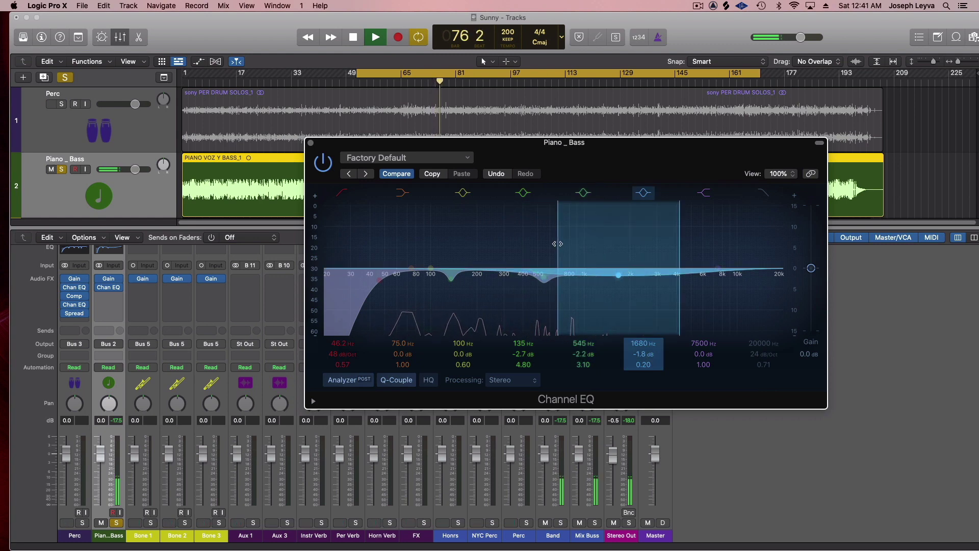
pyautogui.scroll(10, 611, 273)
pyautogui.moveTo(621, 278); pyautogui.dragTo(617, 283)
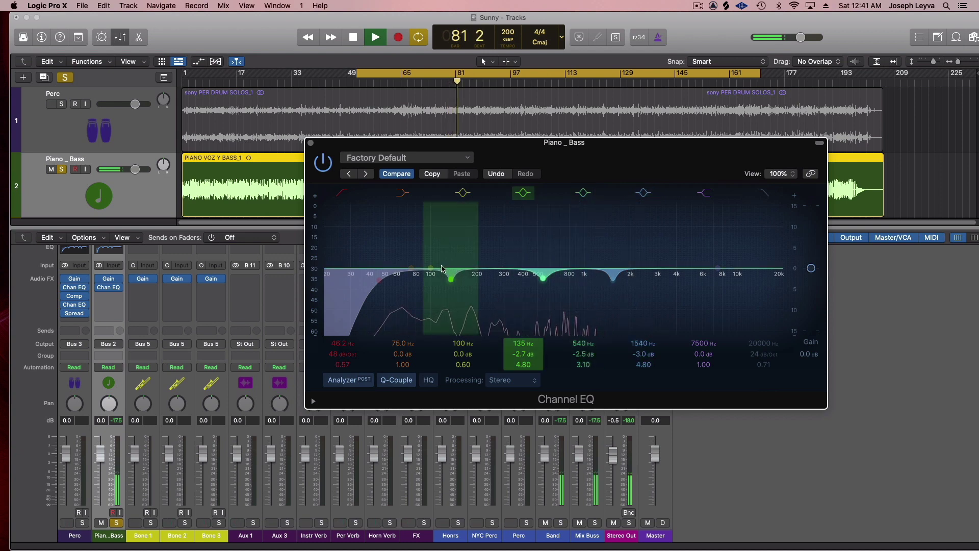
# Turn the 100 Hz band into a -3.6 dB cut at 286 Hz and narrow it to a Q of 4.50
pyautogui.moveTo(431, 268); pyautogui.dragTo(501, 284)
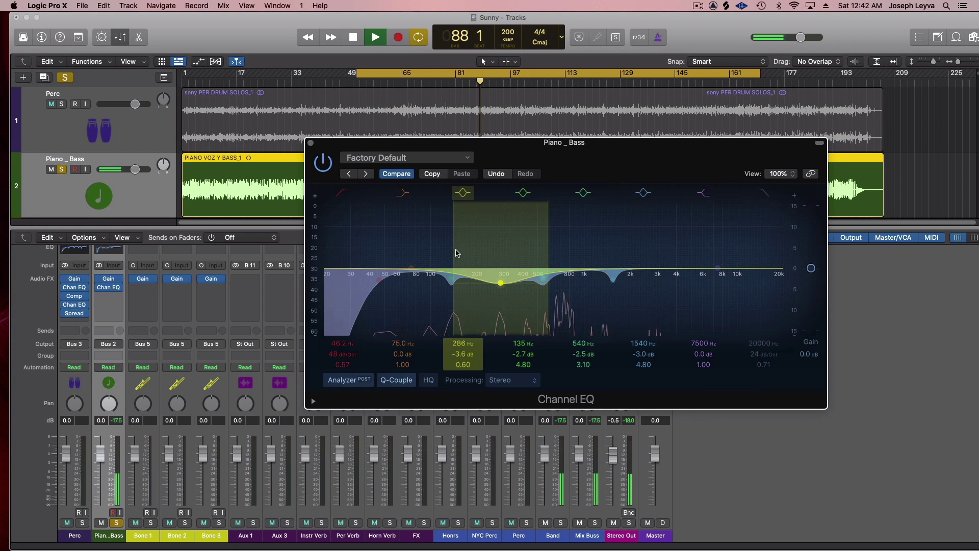
pyautogui.moveTo(454, 253); pyautogui.dragTo(474, 249)
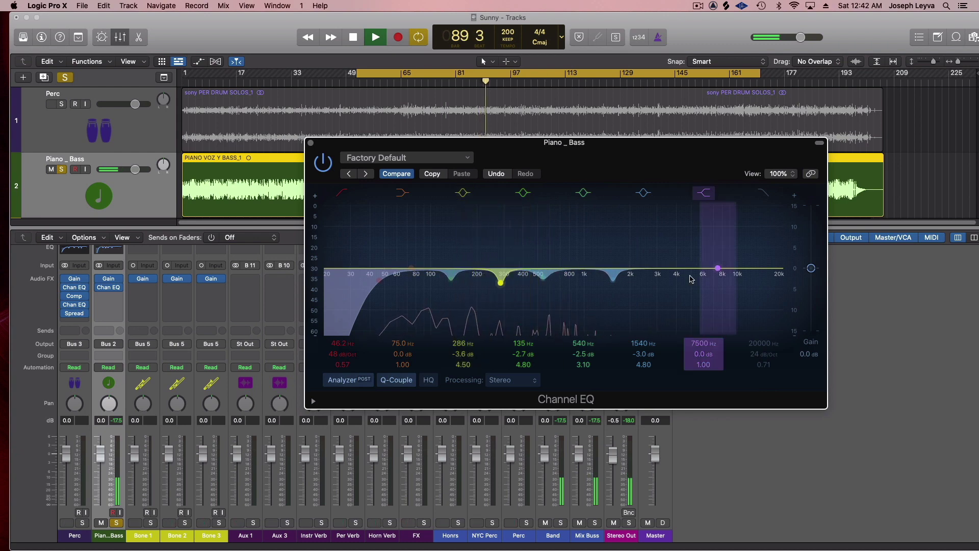
# Compare the EQ bypassed and active, shift the 540 Hz cut to 565 Hz at -3.2 dB, and stop playback
pyautogui.click(322, 163)
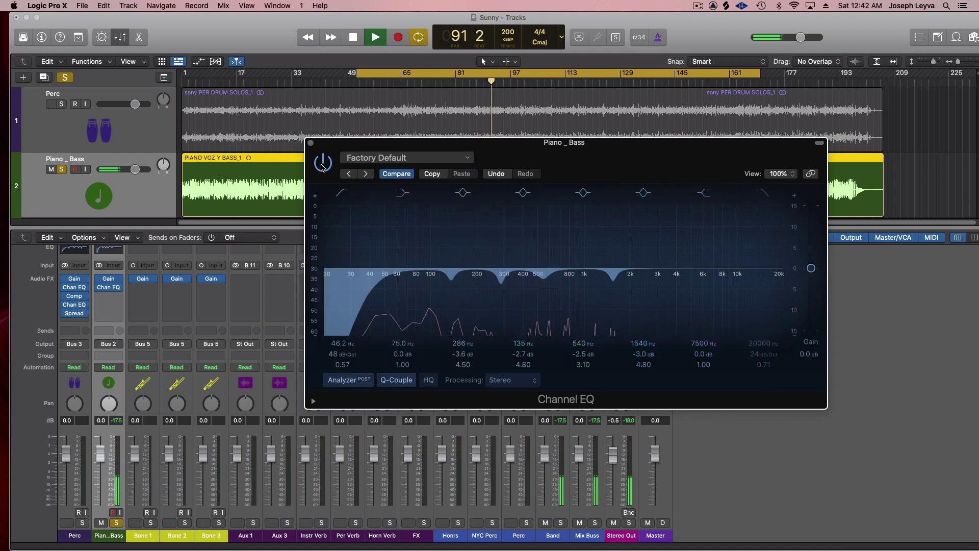
pyautogui.click(321, 165)
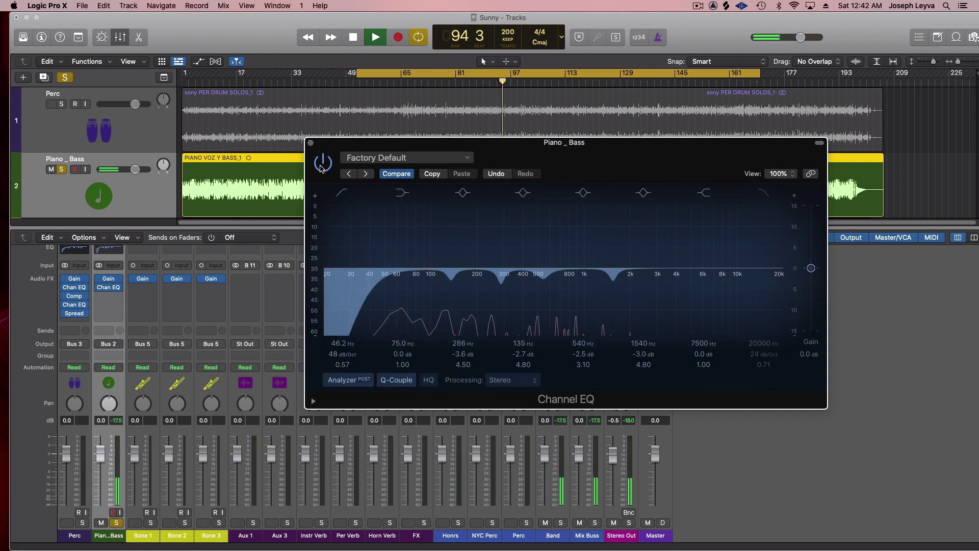
pyautogui.moveTo(552, 282); pyautogui.dragTo(547, 285)
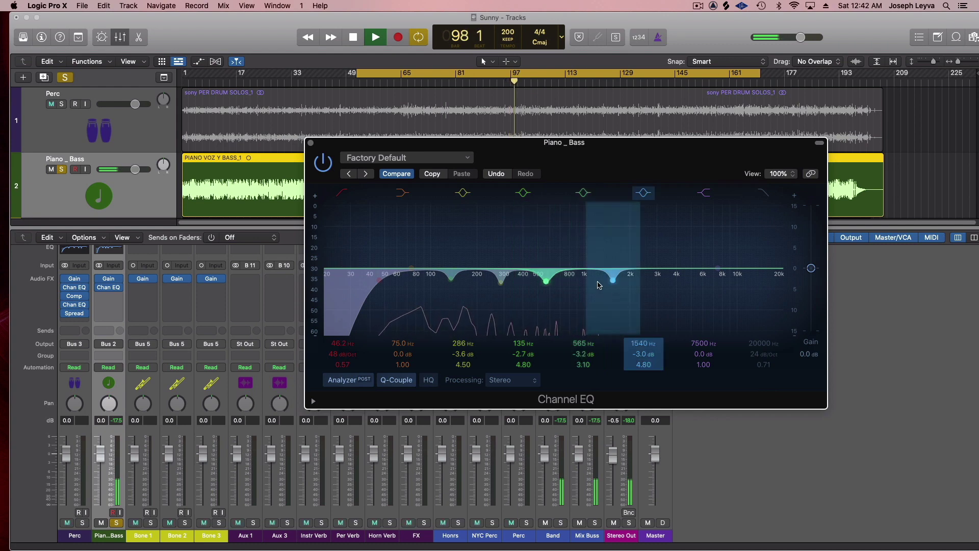
pyautogui.press('space')
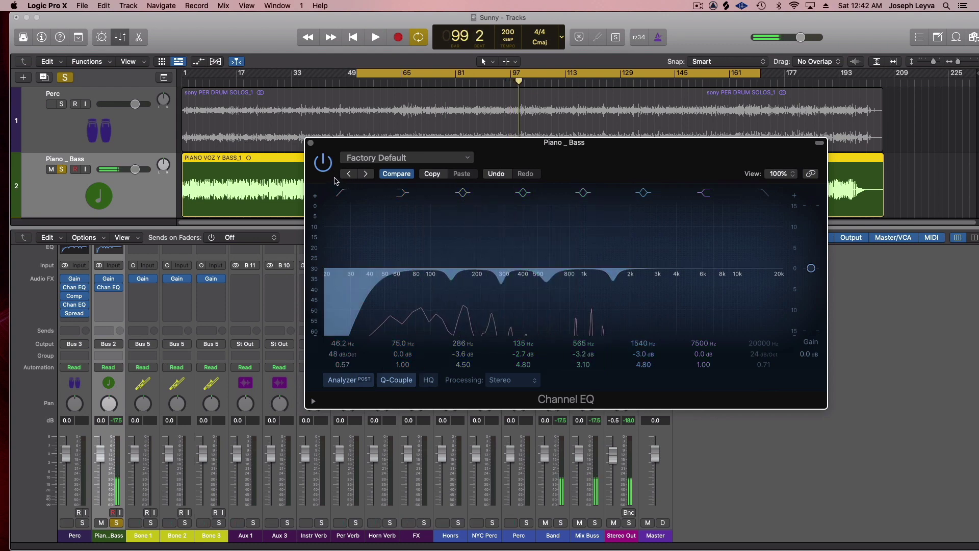
pyautogui.click(311, 144)
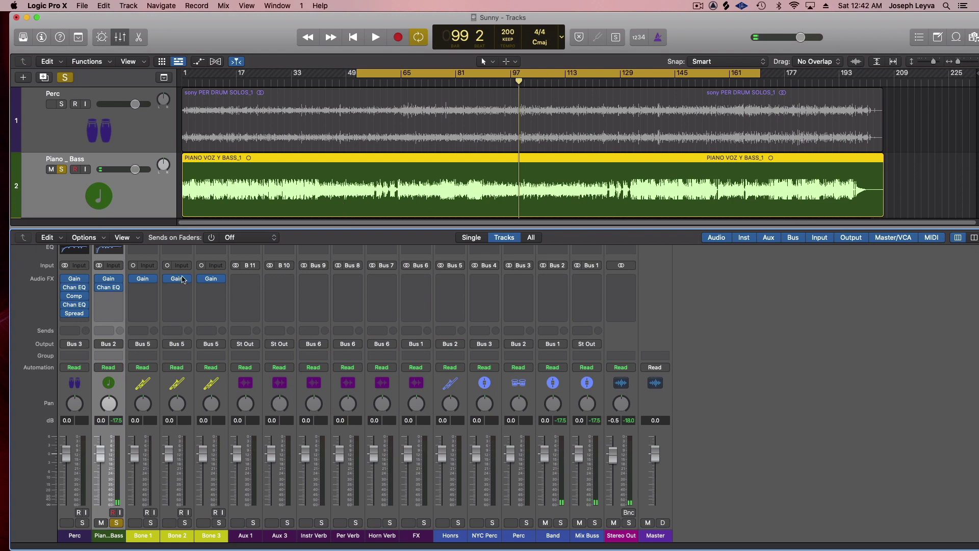
# Insert a Compressor after the Channel EQ on Piano _ Bass and choose the Vintage Opto circuit during playback
pyautogui.click(112, 299)
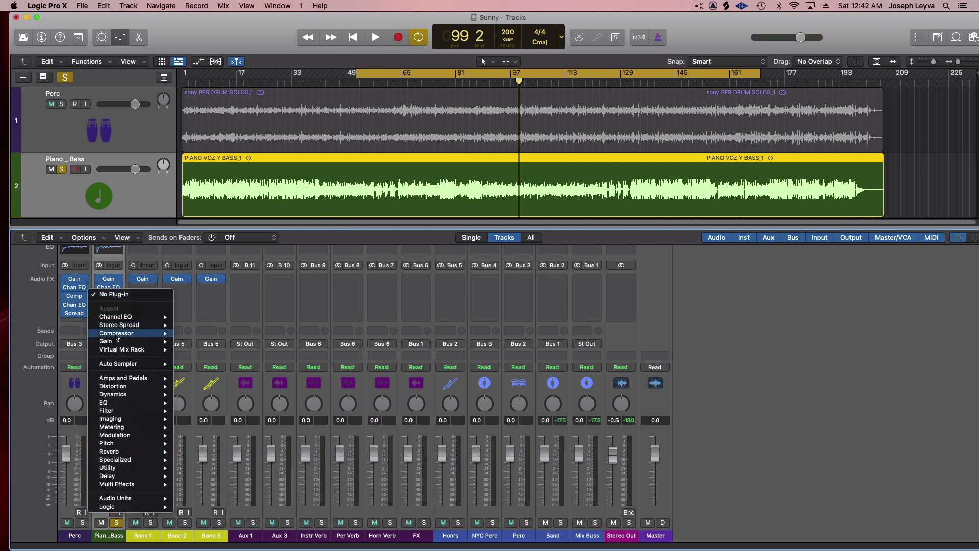
pyautogui.moveTo(153, 333)
pyautogui.click(188, 334)
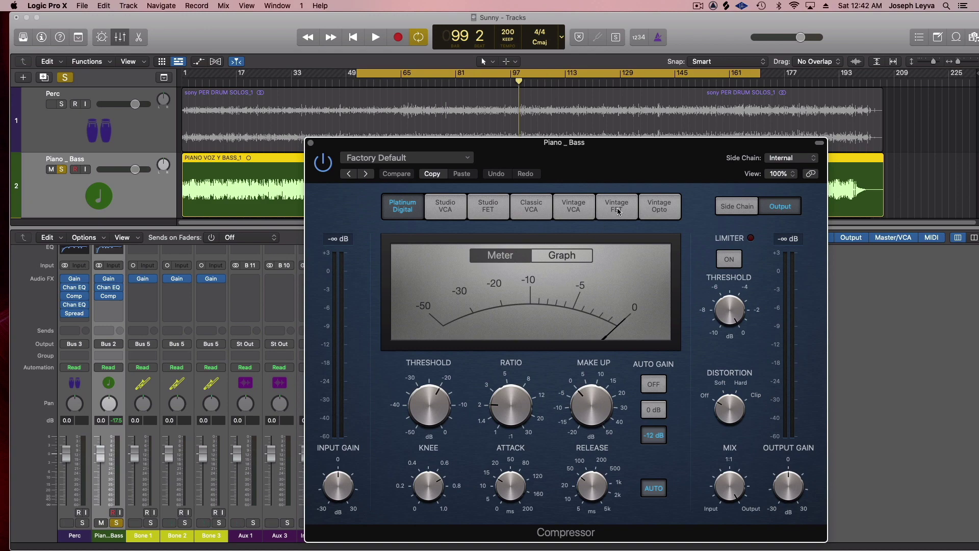
pyautogui.click(617, 207)
pyautogui.click(659, 213)
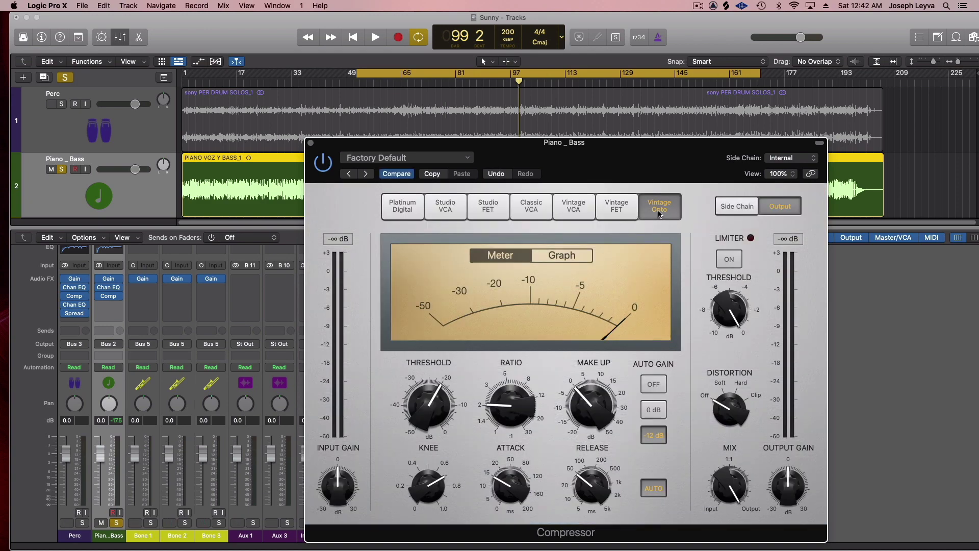
pyautogui.click(616, 215)
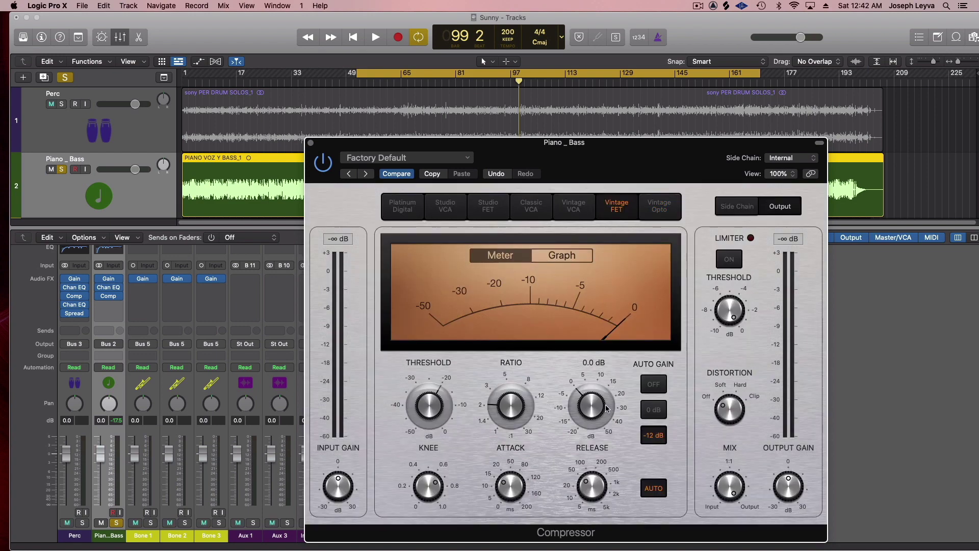
pyautogui.press('space')
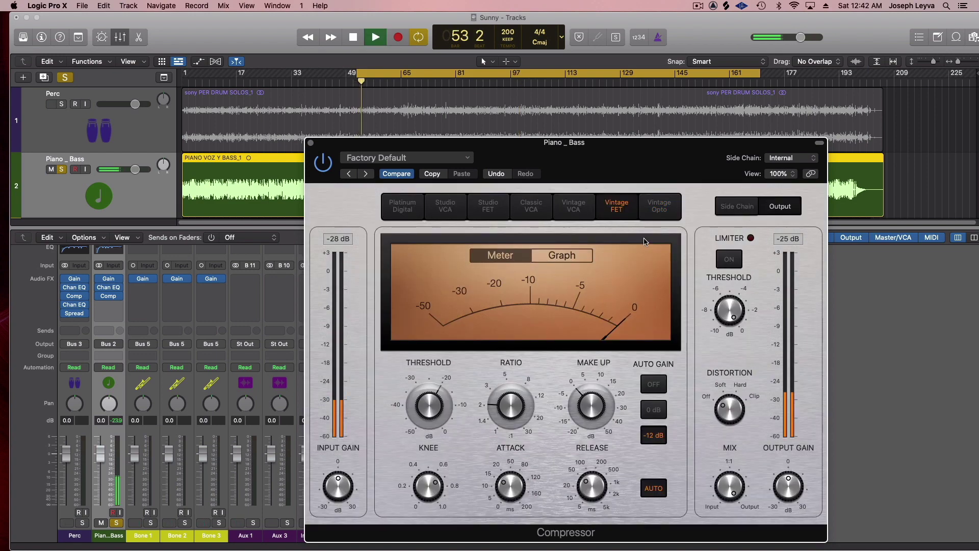
pyautogui.click(658, 213)
# Turn the compressor's auto gain off, set the attack to 32 ms, and lower the threshold to about -40 dB
pyautogui.moveTo(427, 410)
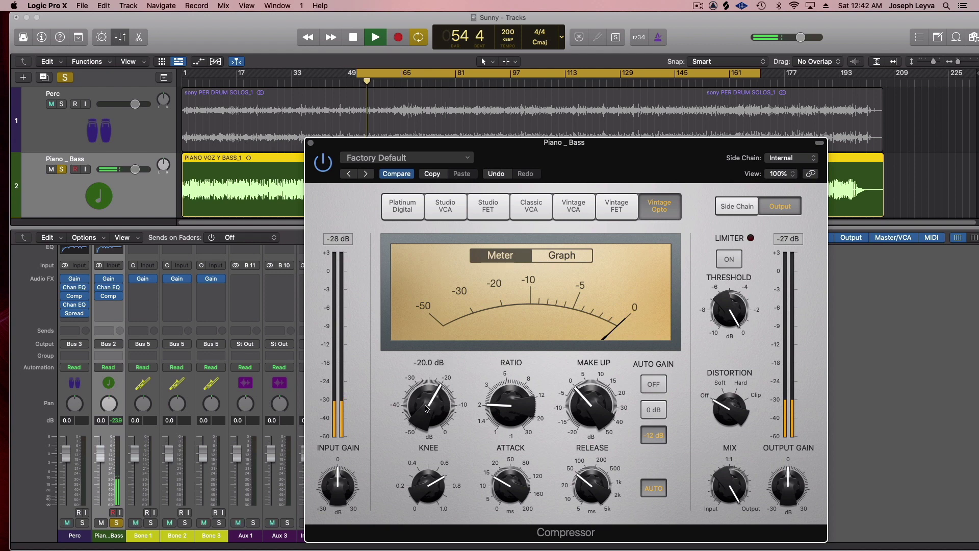
pyautogui.click(654, 384)
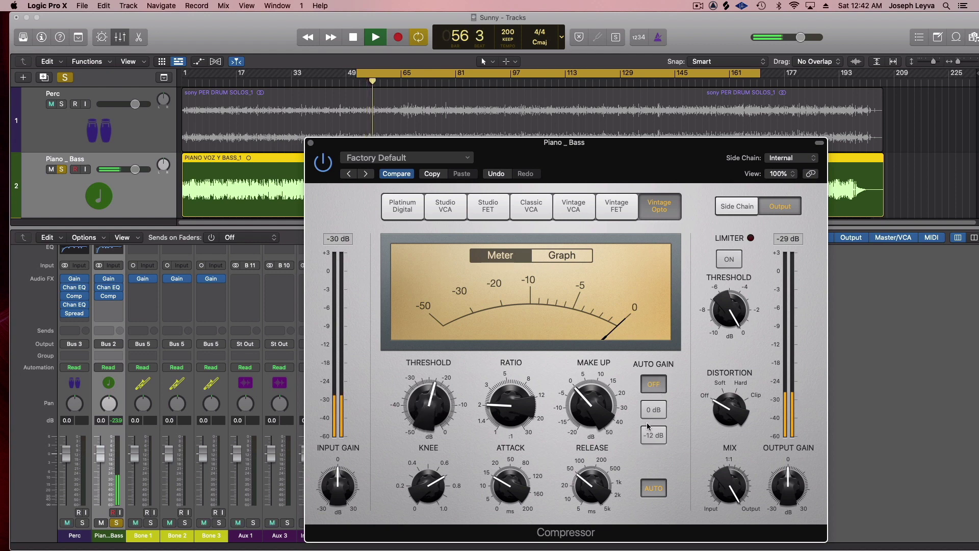
pyautogui.moveTo(586, 500)
pyautogui.moveTo(519, 484); pyautogui.dragTo(525, 472)
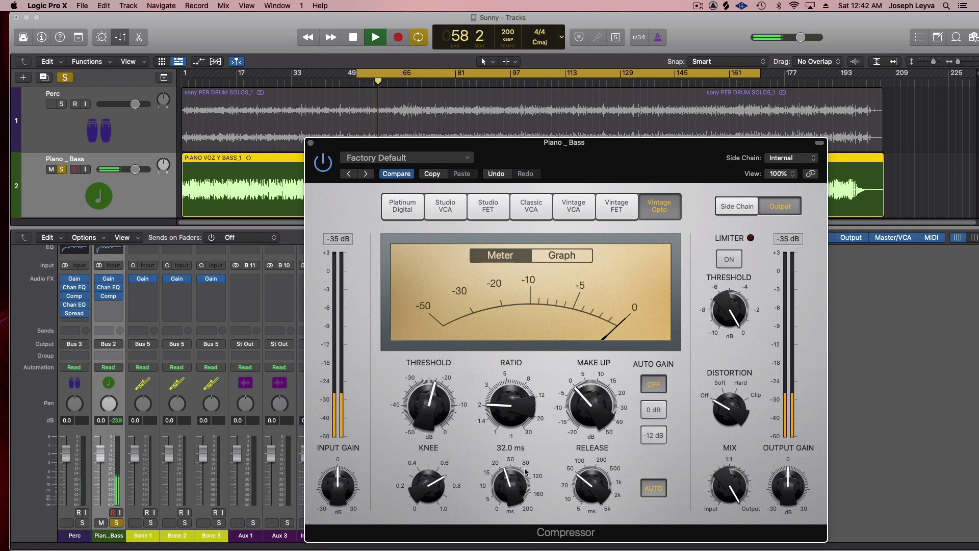
pyautogui.moveTo(453, 410); pyautogui.dragTo(433, 461)
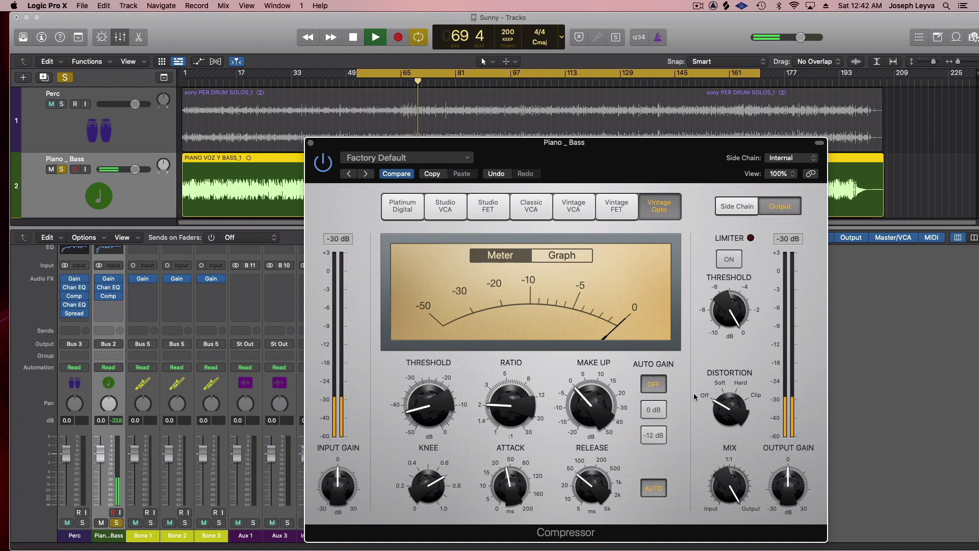
# Set the compressor's distortion to Soft and disable its automatic release, leaving the plug-in closed and playback stopped
pyautogui.moveTo(743, 408); pyautogui.dragTo(746, 403)
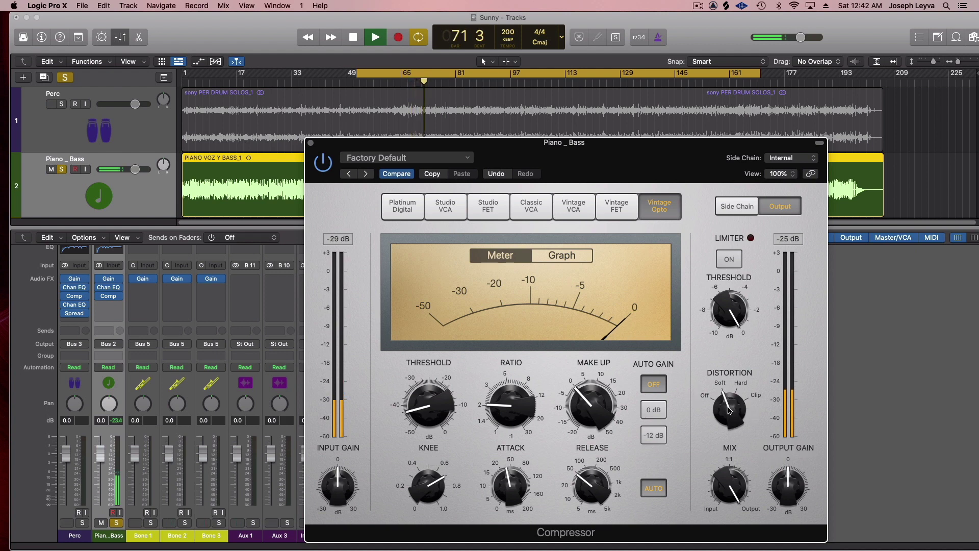
pyautogui.click(649, 499)
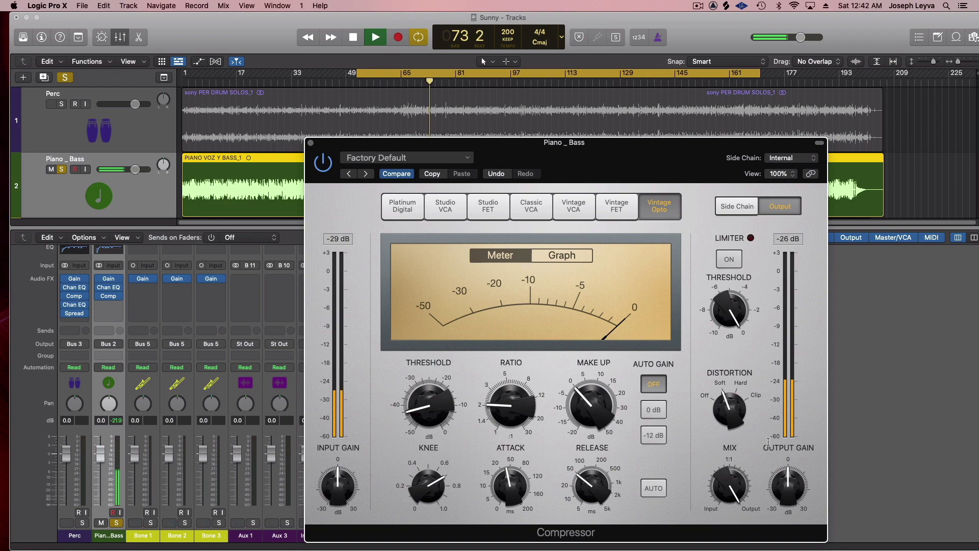
pyautogui.click(310, 144)
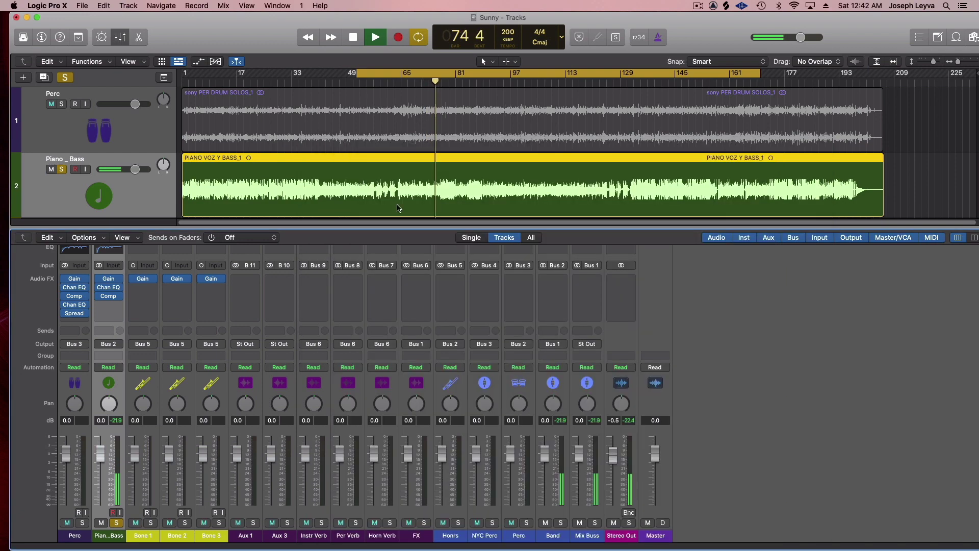
pyautogui.press('space')
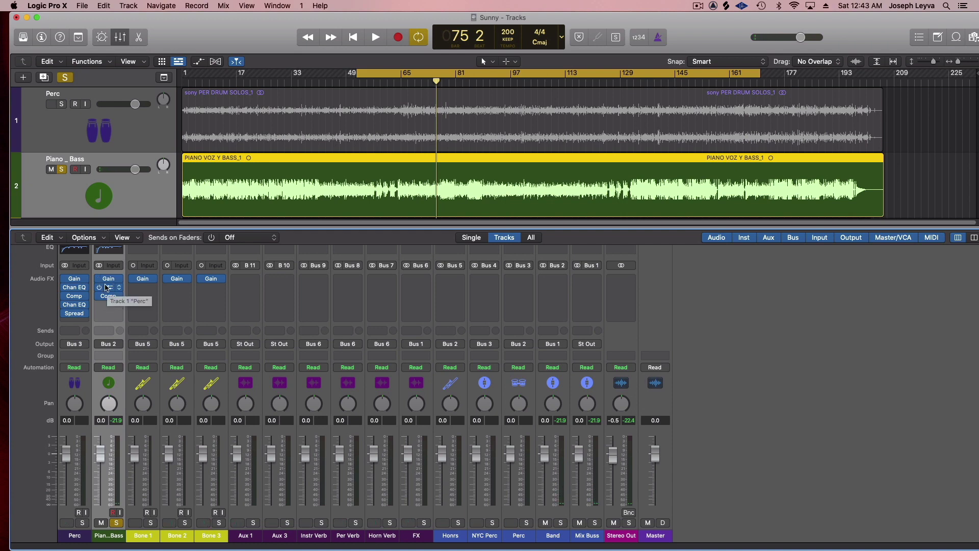
# Check the existing Piano _ Bass EQ, and insert a second Channel EQ after the compressor
pyautogui.click(109, 287)
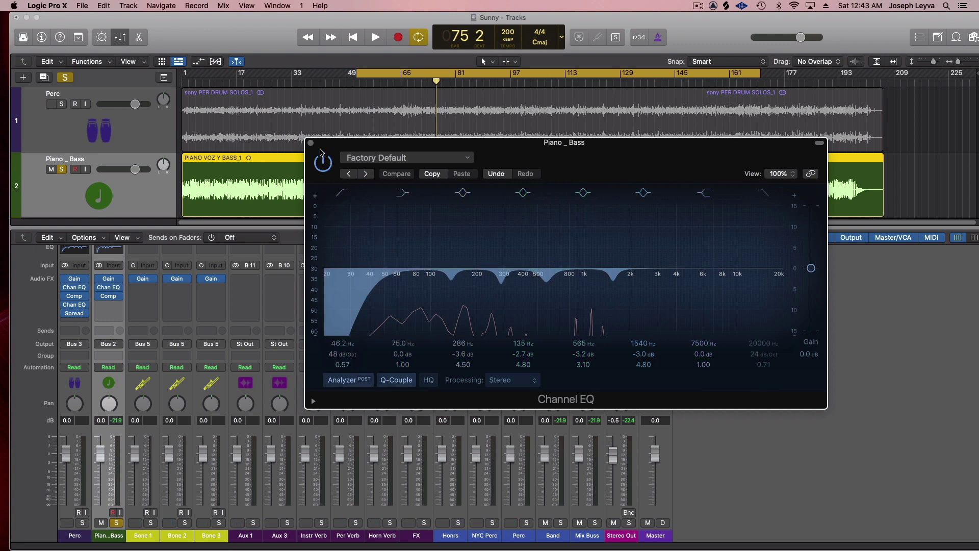
pyautogui.click(310, 143)
pyautogui.click(109, 305)
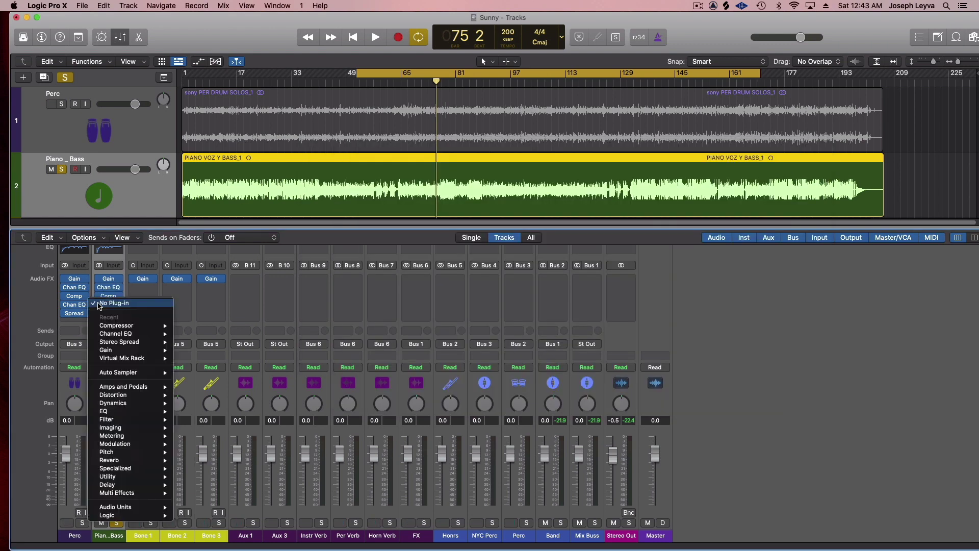
pyautogui.moveTo(122, 333)
pyautogui.click(190, 335)
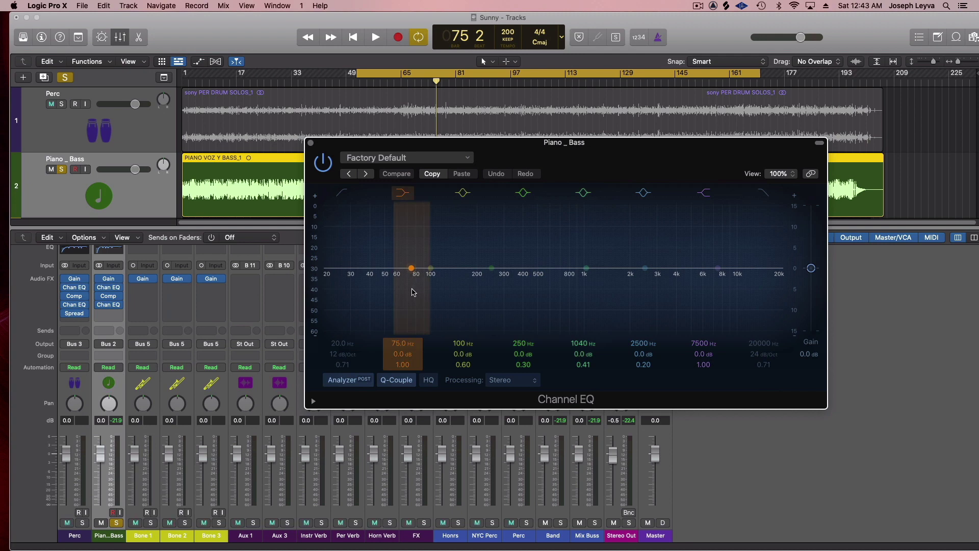
# During playback, cut the second EQ's 100 Hz band to -4.4 dB at 236 Hz, Q 8.20, and raise the low shelf +2.5 dB at 125 Hz
pyautogui.press('space')
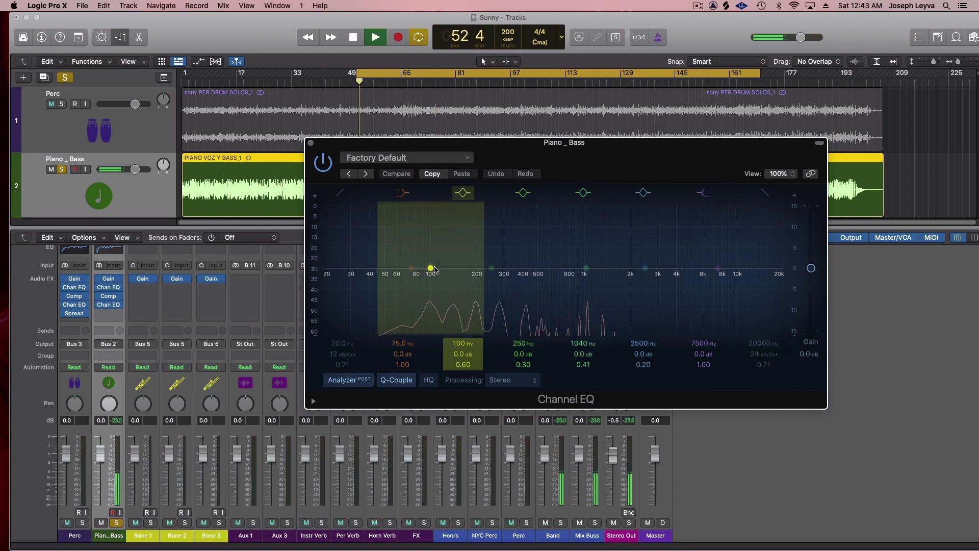
pyautogui.moveTo(431, 268); pyautogui.dragTo(490, 292)
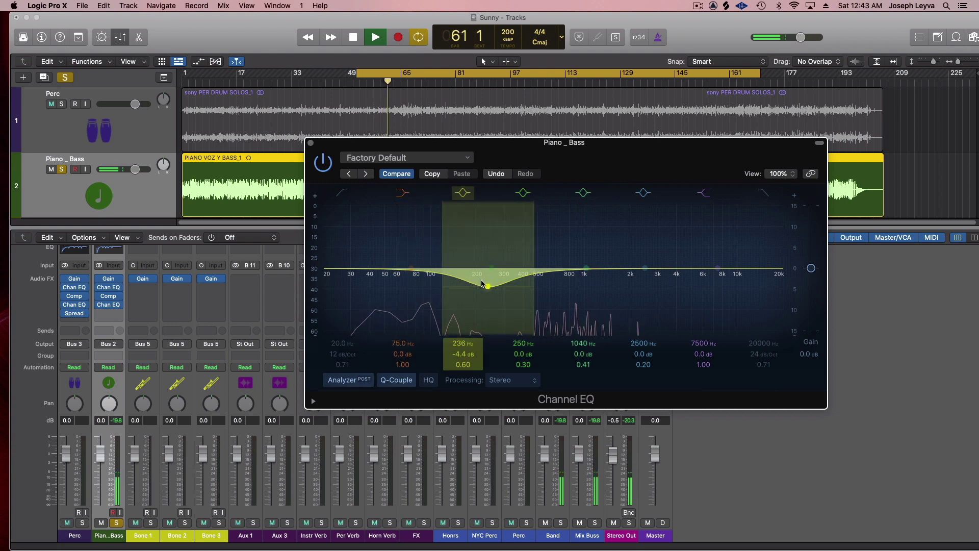
pyautogui.moveTo(443, 259); pyautogui.dragTo(473, 261)
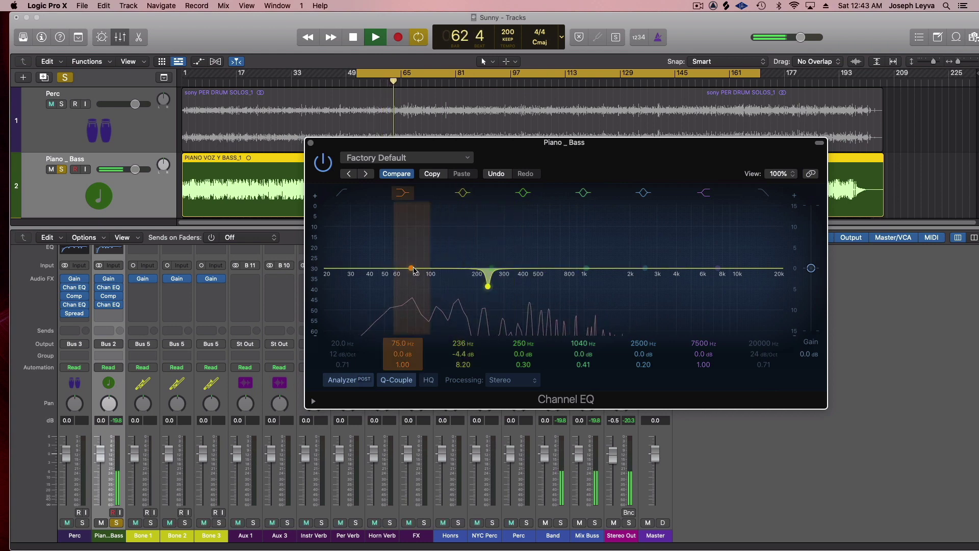
pyautogui.moveTo(414, 271); pyautogui.dragTo(448, 258)
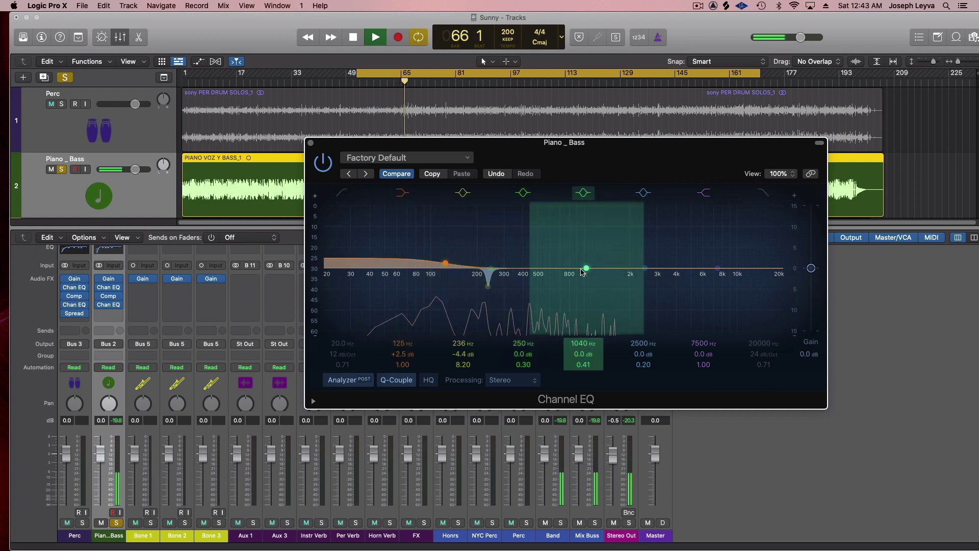
# Cut the 1040 Hz band to -4.6 dB at 620 Hz, Q 5.00, and boost the 2500 Hz band +1.9 dB at 1160 Hz, Q 2.90
pyautogui.moveTo(584, 268); pyautogui.dragTo(552, 295)
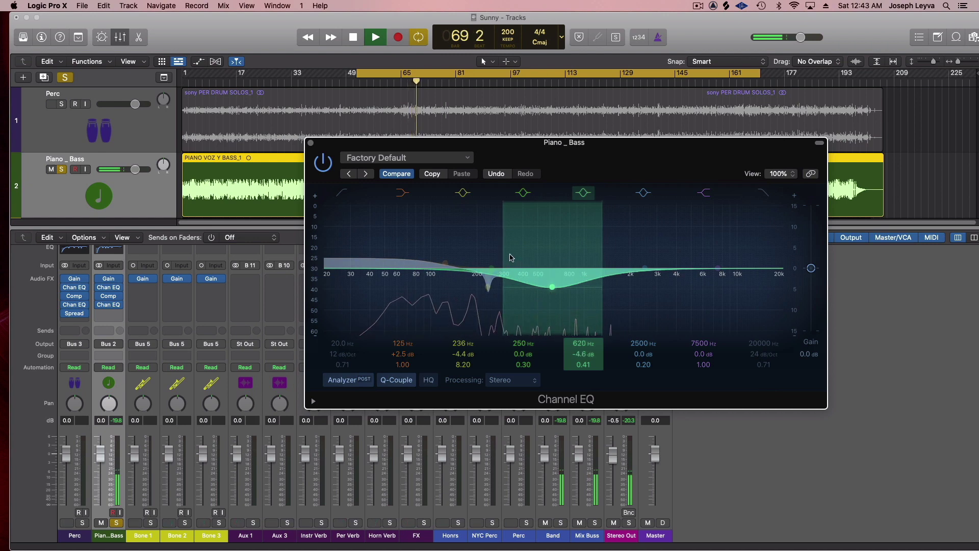
pyautogui.moveTo(504, 250); pyautogui.dragTo(528, 248)
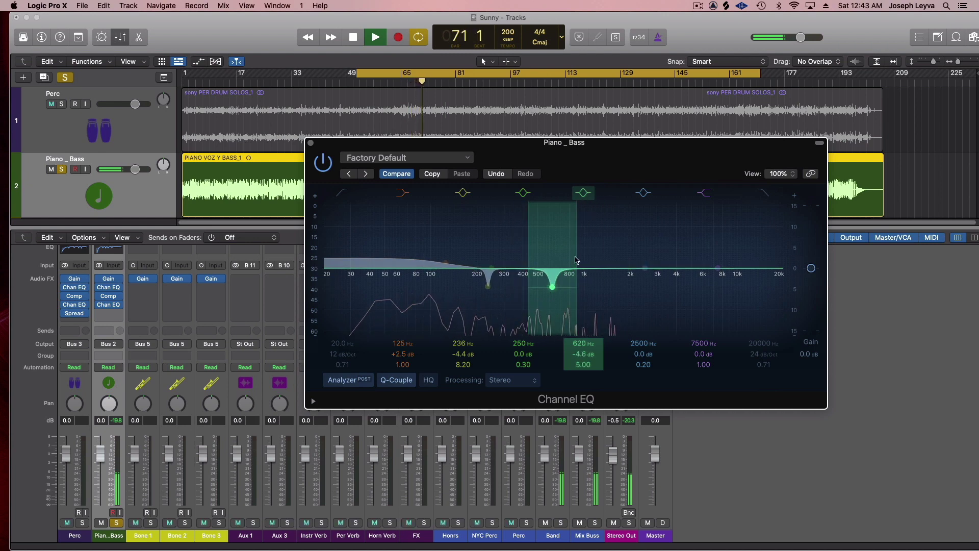
pyautogui.moveTo(644, 268); pyautogui.dragTo(589, 261)
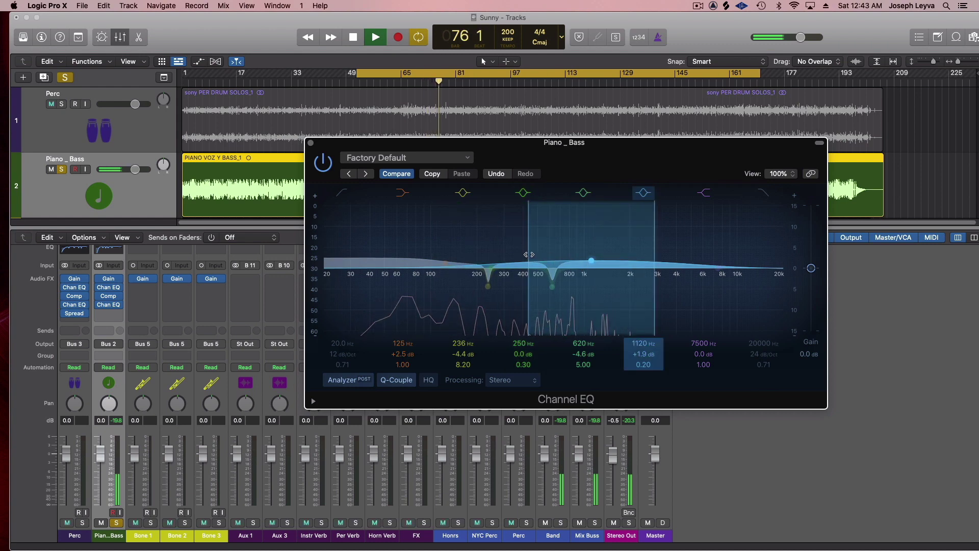
pyautogui.moveTo(529, 258); pyautogui.dragTo(631, 263)
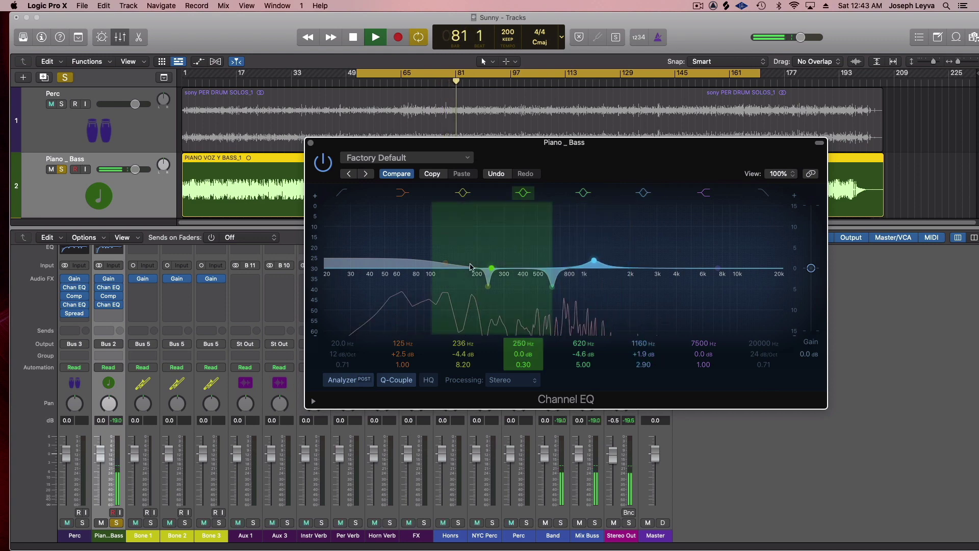
# Enable the second EQ's high-pass filter at 54 Hz with a 12 dB/Oct slope, close the EQ, and stop playback
pyautogui.click(341, 271)
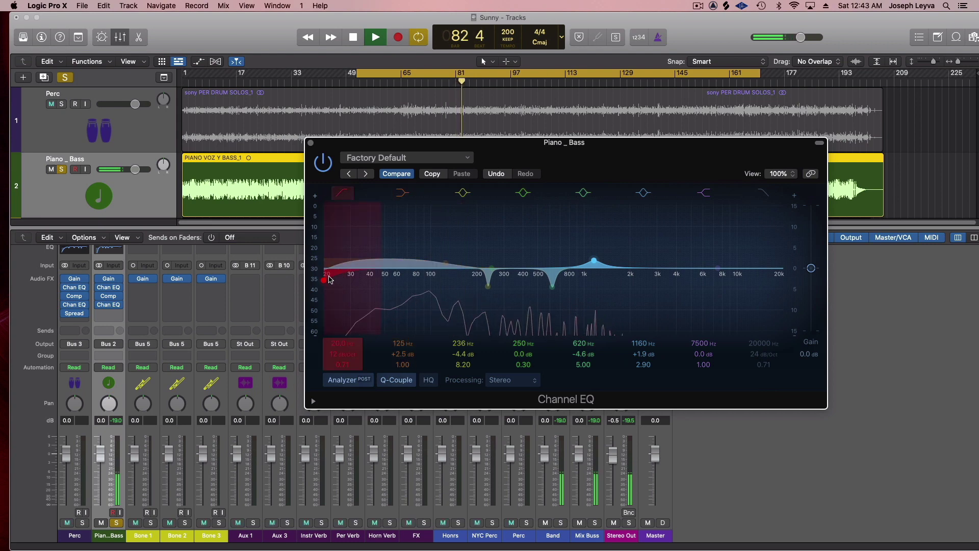
pyautogui.moveTo(329, 279); pyautogui.dragTo(395, 281)
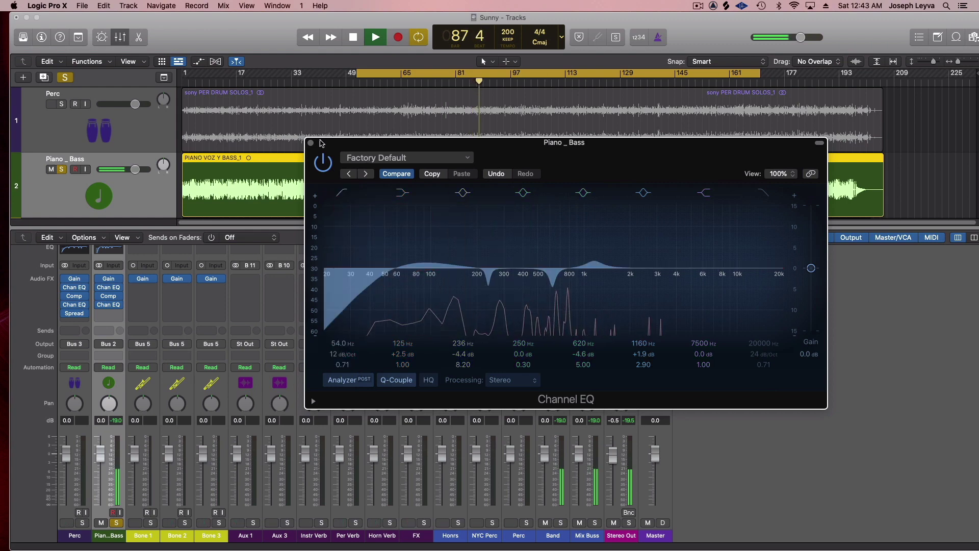
pyautogui.press('super+w')
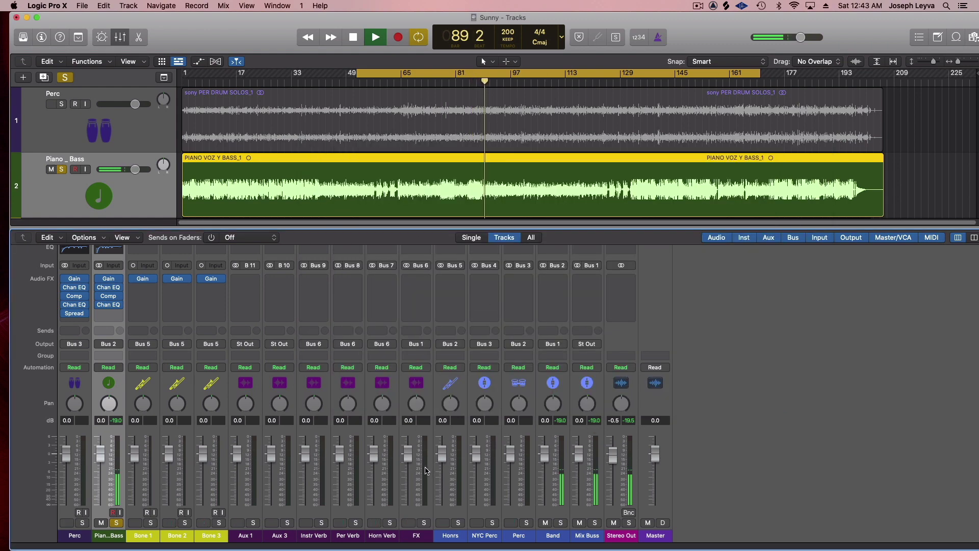
pyautogui.press('space')
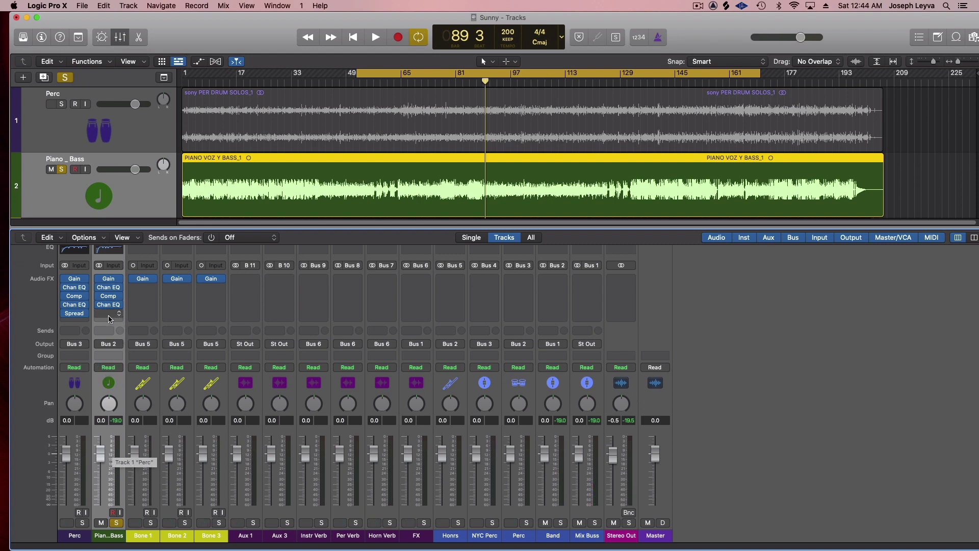
# Add a Stereo Spread using the Light LF & HF Spread setting after Piano _ Bass's second EQ and start playback
pyautogui.moveTo(76, 316); pyautogui.dragTo(109, 316)
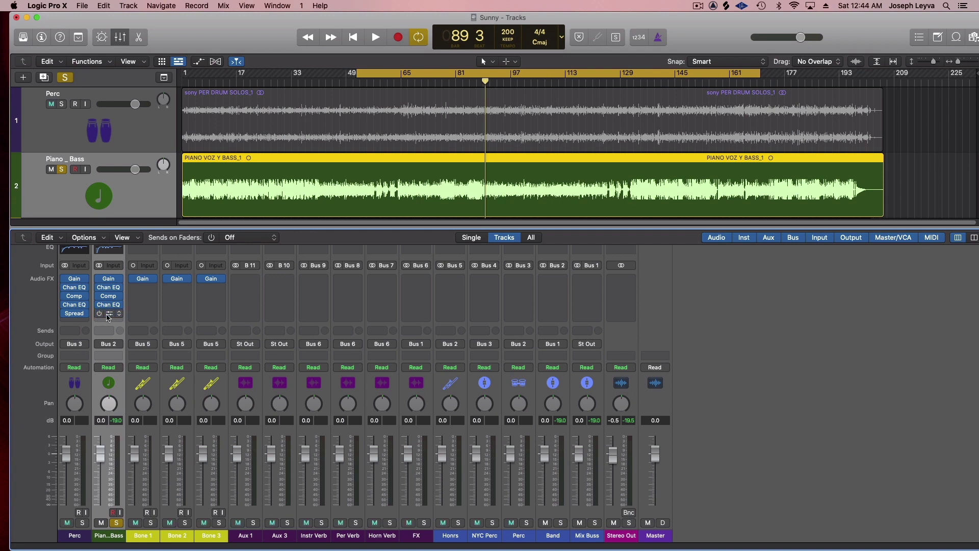
pyautogui.click(110, 314)
pyautogui.press('space')
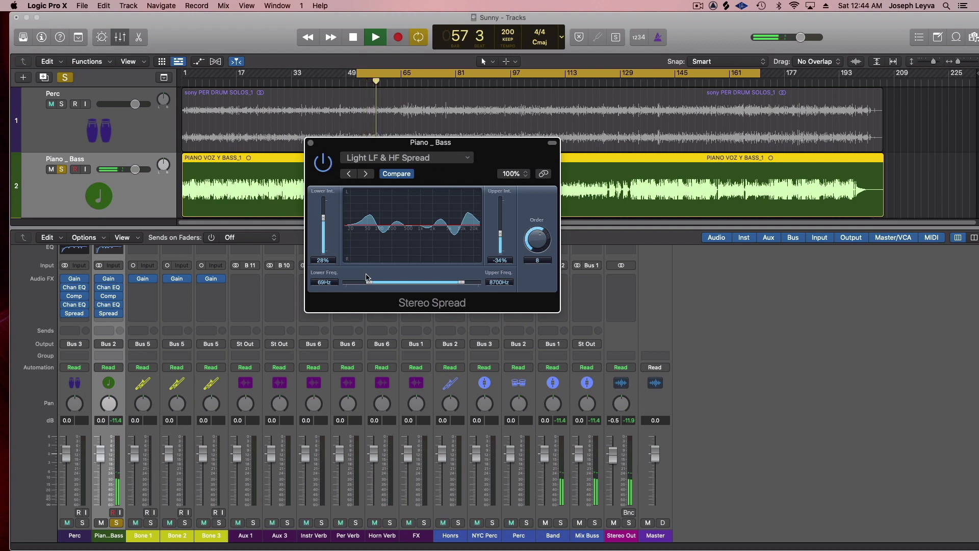
# Set the Stereo Spread's frequency range to 160–3300 Hz, upper intensity to -12%, and order to 7 during playback
pyautogui.moveTo(368, 278); pyautogui.dragTo(383, 285)
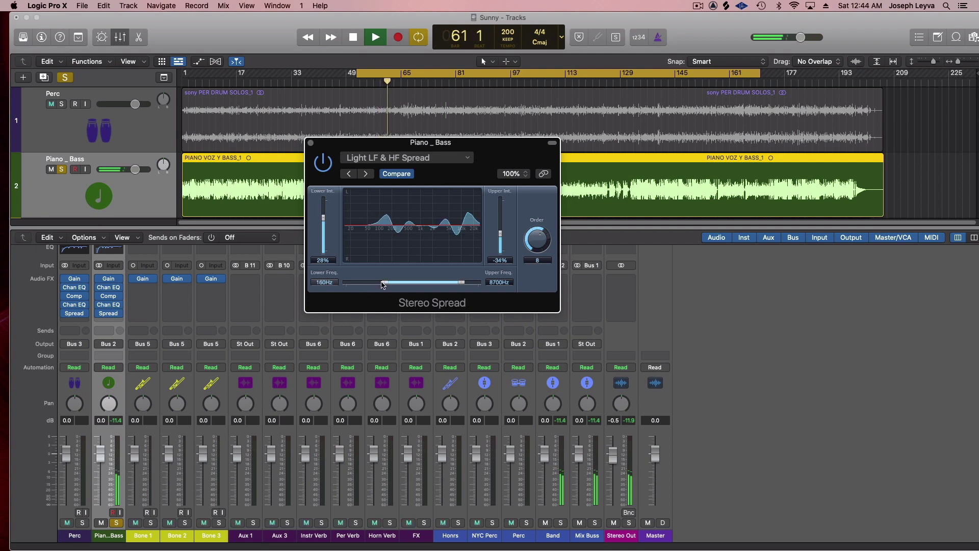
pyautogui.moveTo(382, 285); pyautogui.dragTo(381, 285)
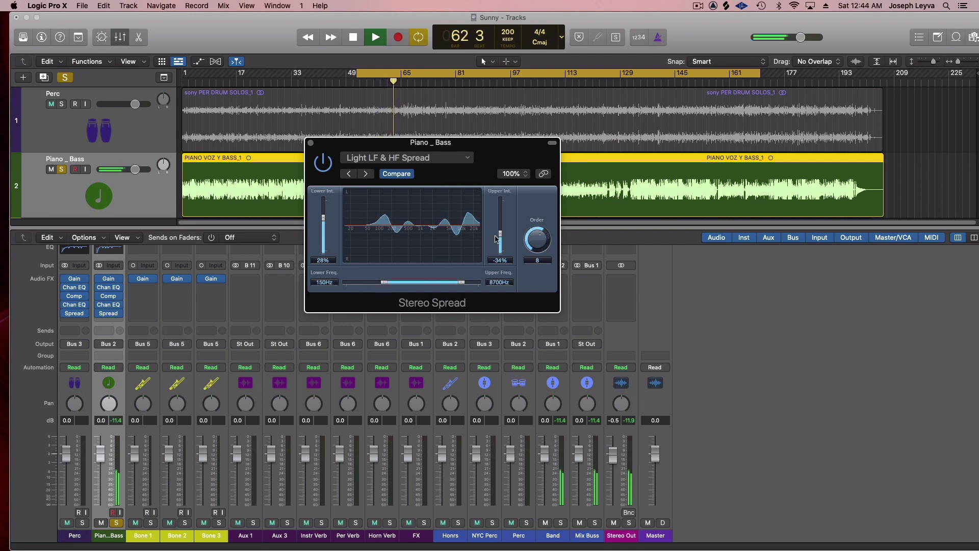
pyautogui.moveTo(496, 239); pyautogui.dragTo(501, 230)
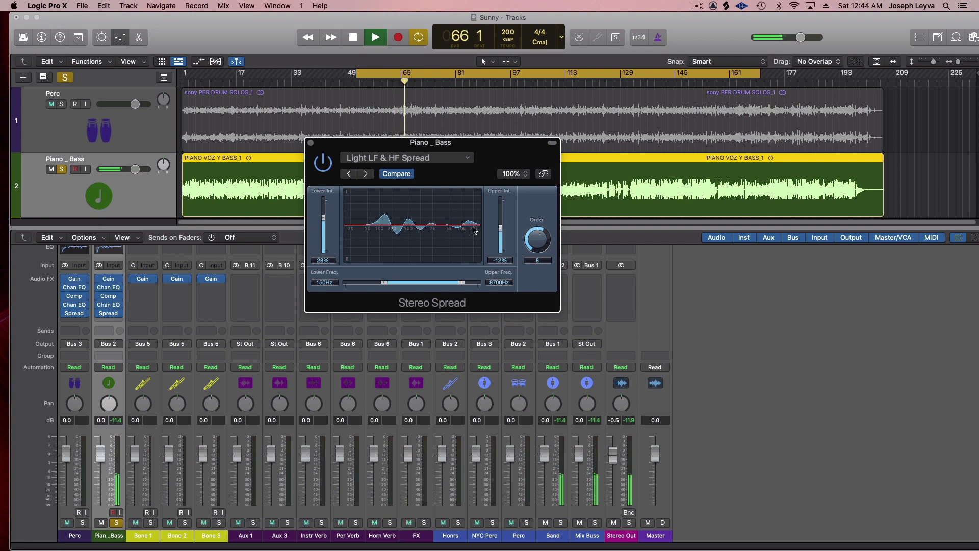
pyautogui.moveTo(461, 283)
pyautogui.mouseDown()
pyautogui.moveTo(440, 284)
pyautogui.moveTo(487, 283)
pyautogui.moveTo(478, 283)
pyautogui.mouseUp()
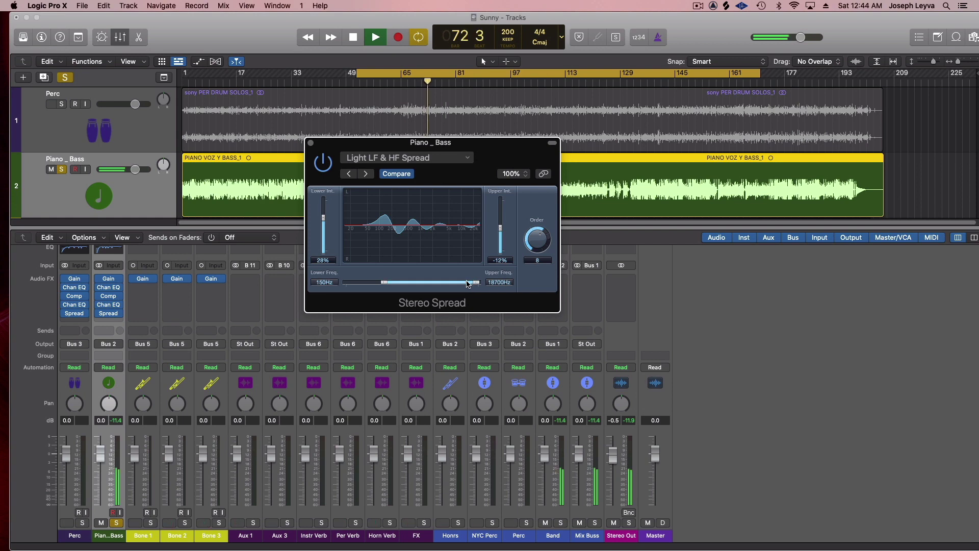
pyautogui.moveTo(475, 284); pyautogui.dragTo(442, 284)
pyautogui.moveTo(525, 242); pyautogui.dragTo(526, 249)
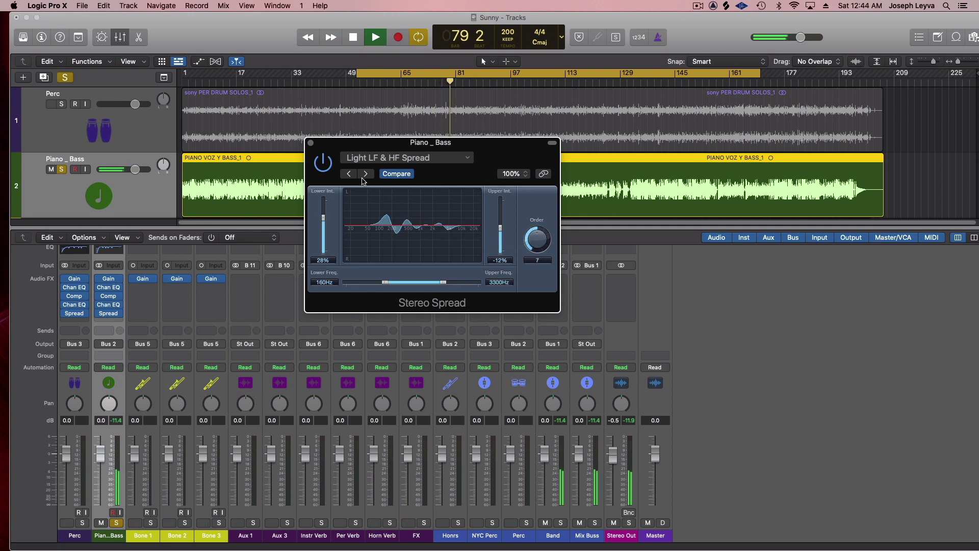
# Compare Piano _ Bass with the Stereo Spread bypassed and enabled, close the plug-in, and stop playback
pyautogui.click(325, 164)
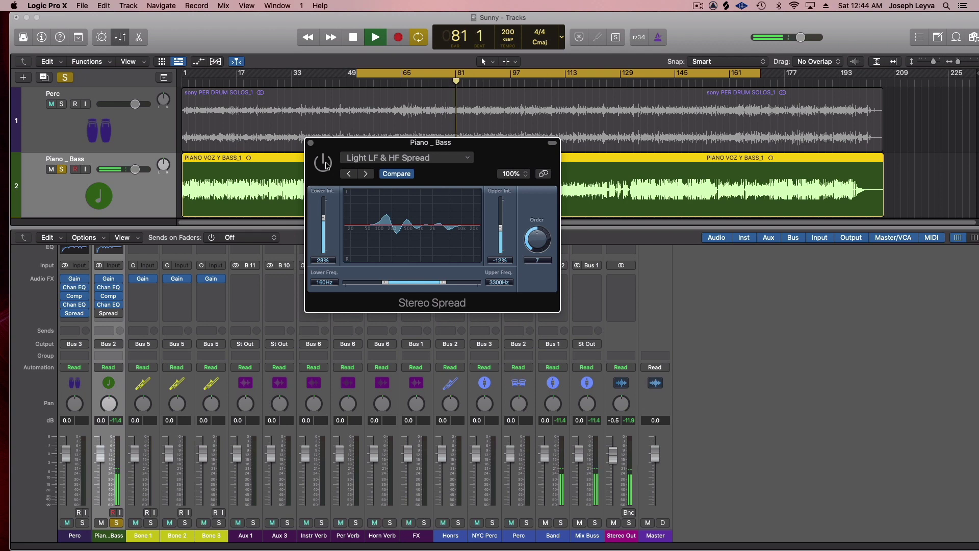
pyautogui.click(325, 165)
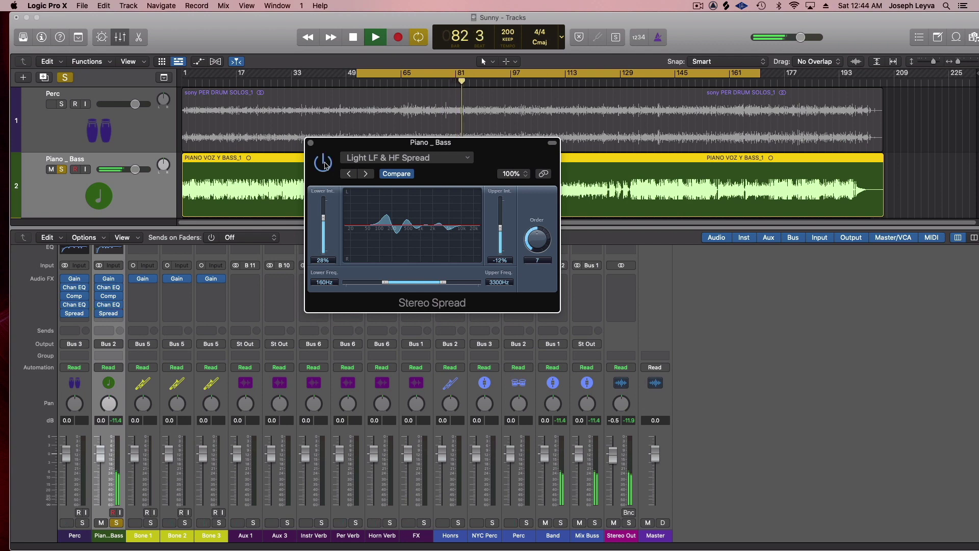
pyautogui.click(311, 143)
pyautogui.press('space')
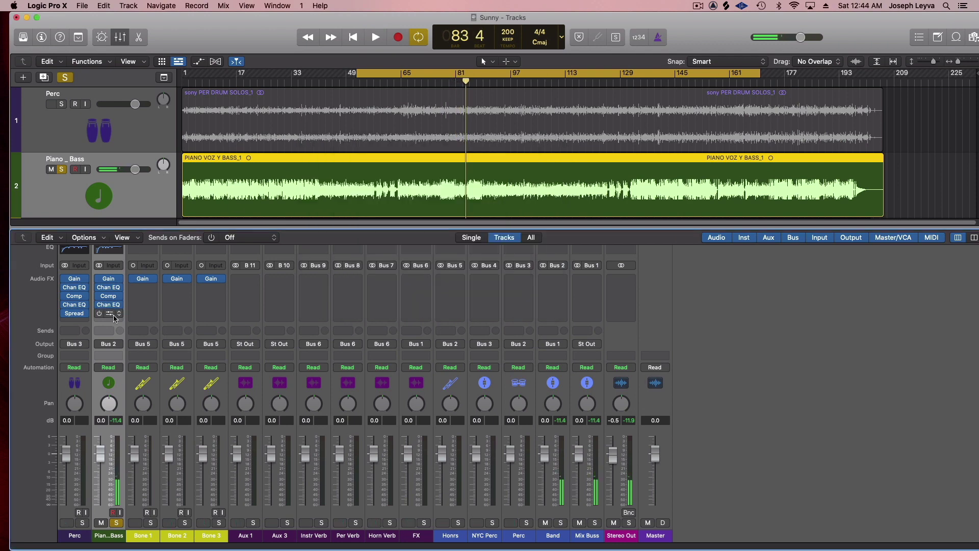
# Remove the Stereo Spread plug-in from the Piano _ Bass channel
pyautogui.keyDown('alt'); pyautogui.click(114, 315); pyautogui.keyUp('alt')
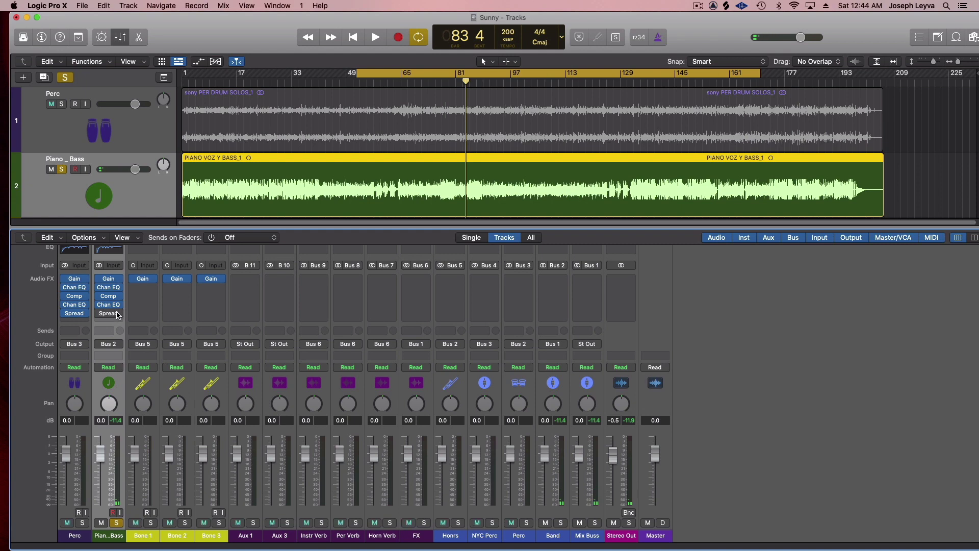
pyautogui.click(116, 313)
pyautogui.click(117, 314)
pyautogui.click(117, 313)
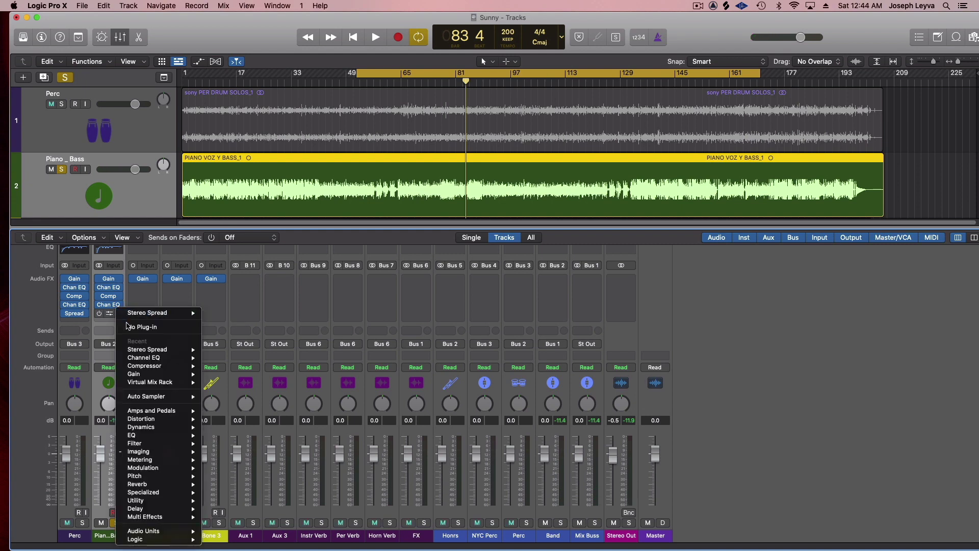
pyautogui.click(129, 328)
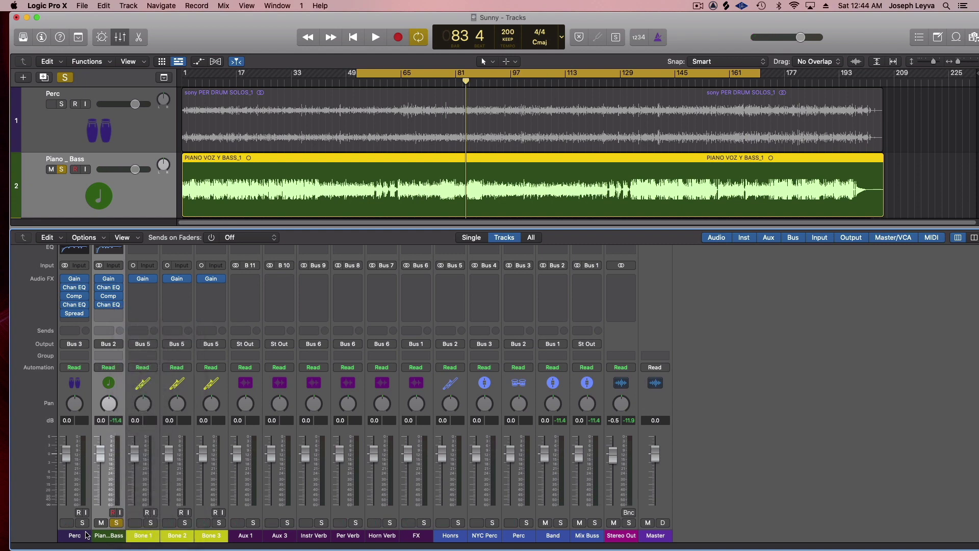
# Solo Perc with Piano _ Bass and balance them during playback, with Perc at -2.9 dB and Piano _ Bass at -1.8 dB
pyautogui.click(82, 523)
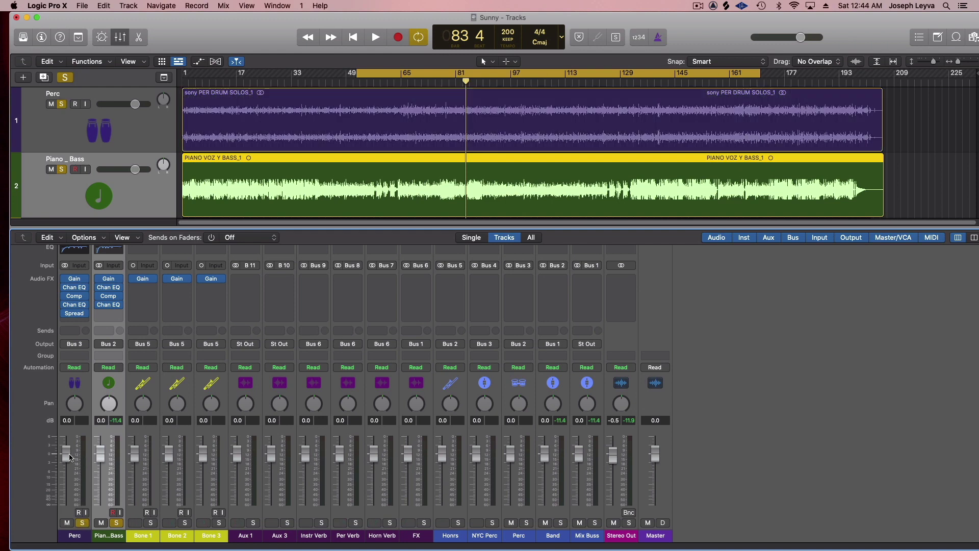
pyautogui.moveTo(69, 455); pyautogui.dragTo(100, 457)
pyautogui.press('space')
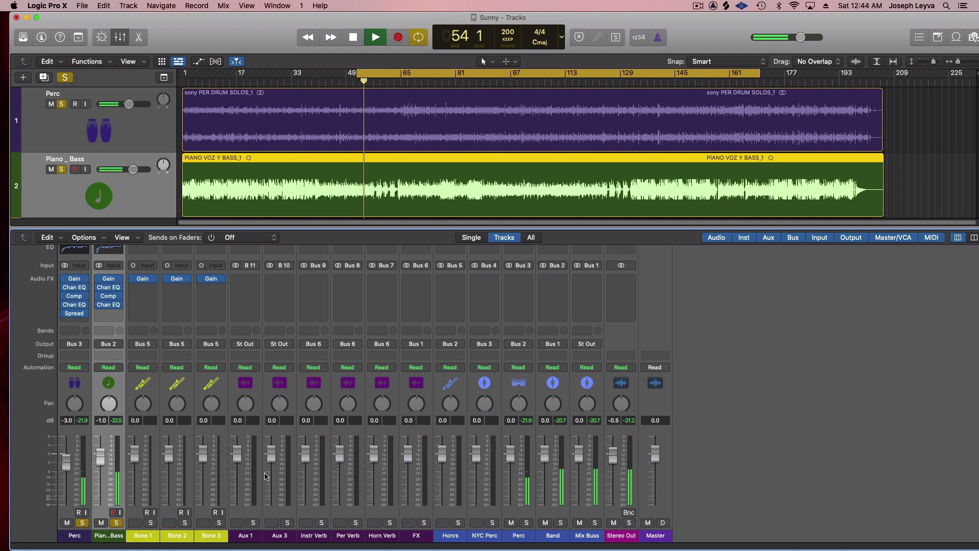
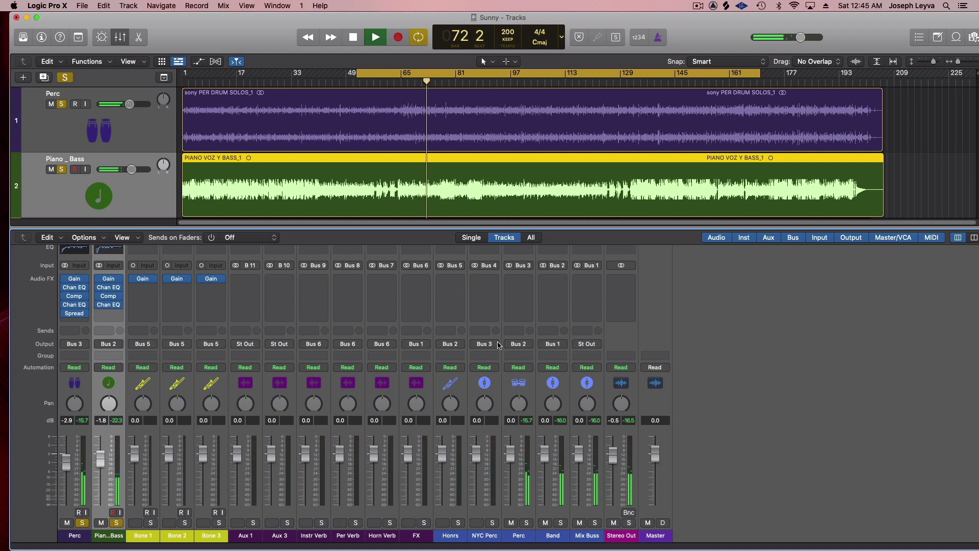
pyautogui.press('space')
# Insert a stereo Compressor on the Band bus using the Vintage VCA model, with Auto Gain and auto release off, and close it
pyautogui.click(559, 281)
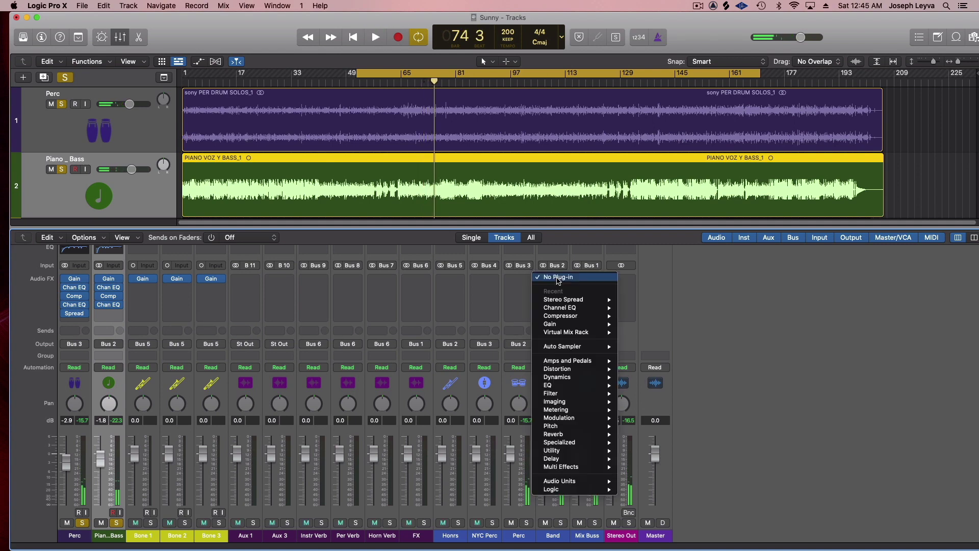
pyautogui.moveTo(590, 317)
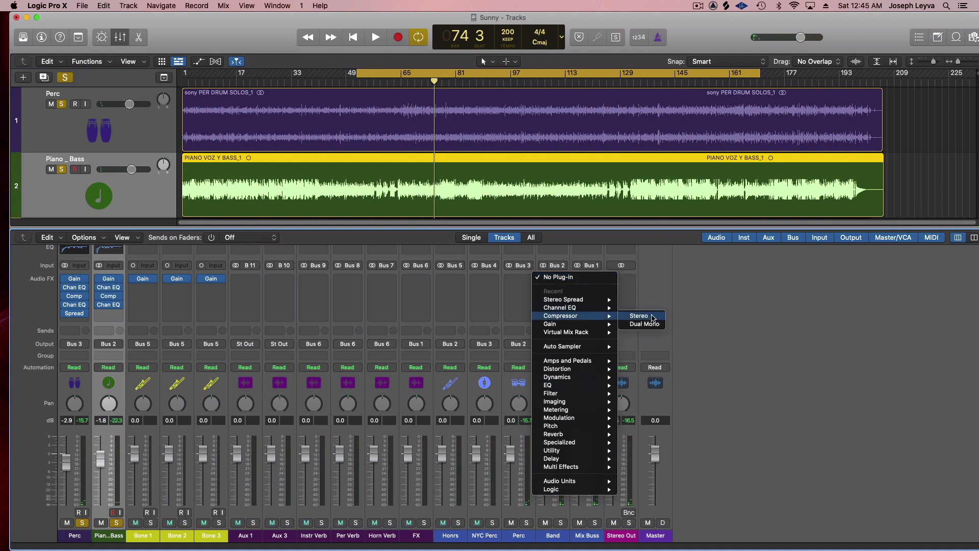
pyautogui.click(639, 316)
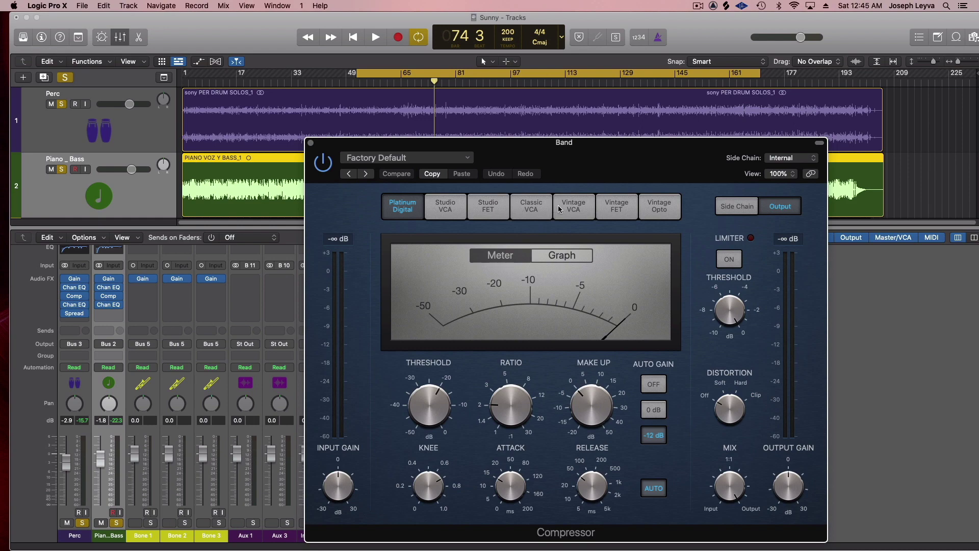
pyautogui.click(584, 211)
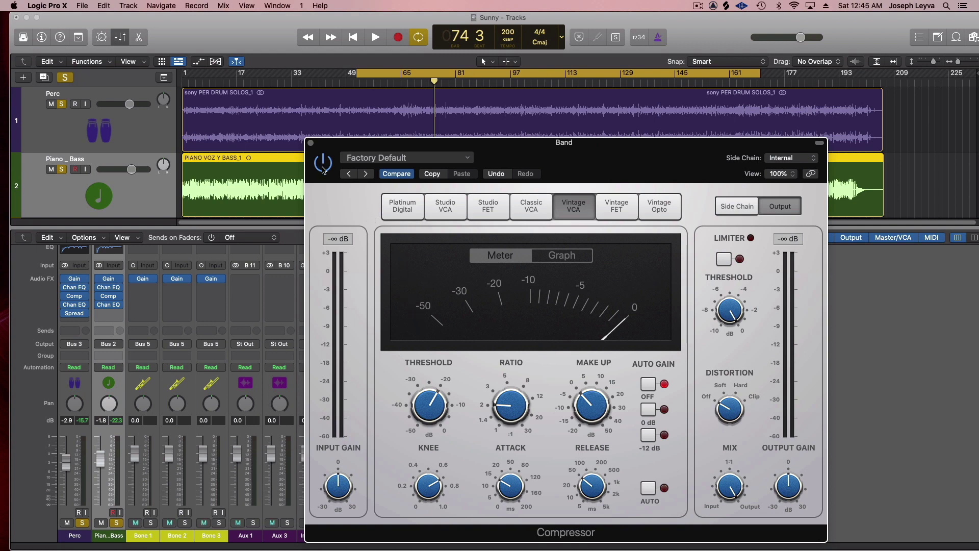
pyautogui.click(311, 144)
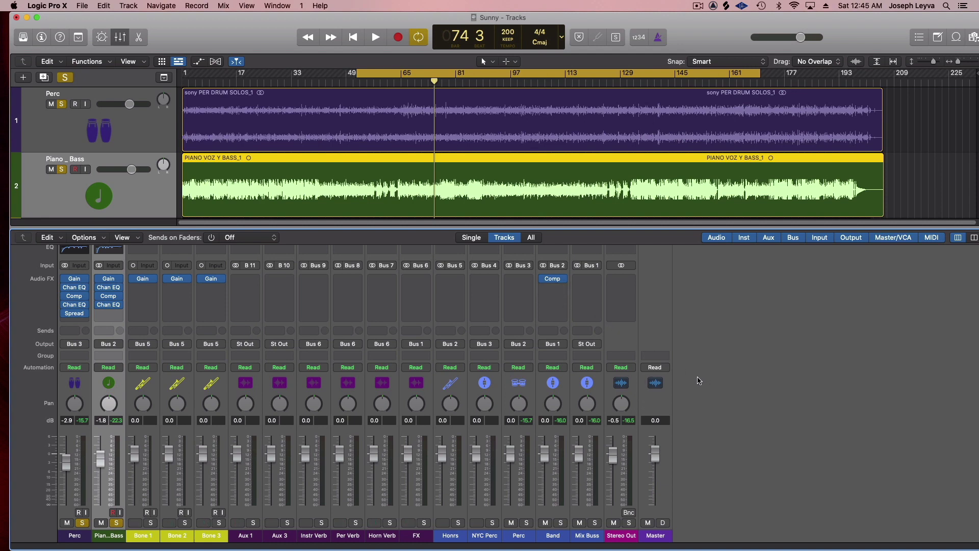
# During playback, copy Band's Compressor to the Mix Buss, check its settings, and lower Perc to -5.1 dB
pyautogui.press('space')
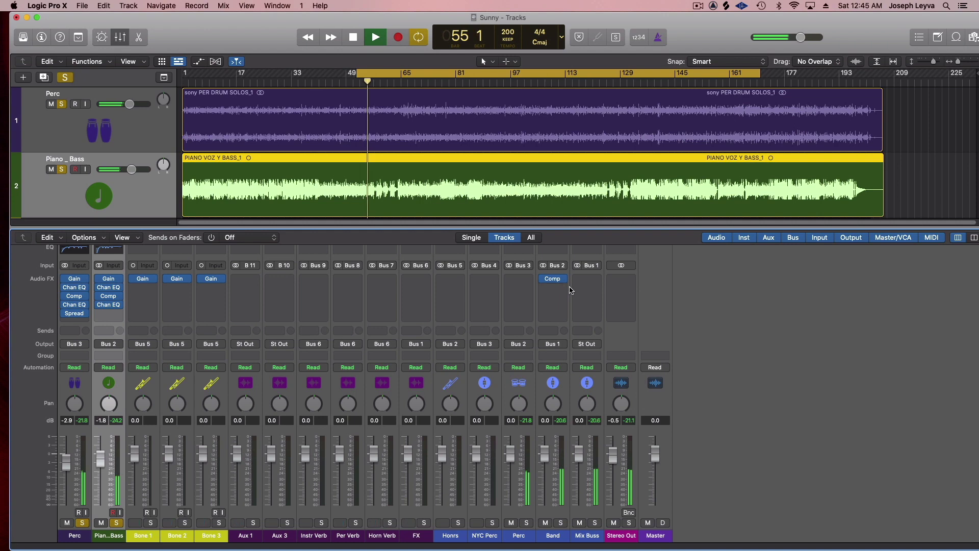
pyautogui.moveTo(552, 284)
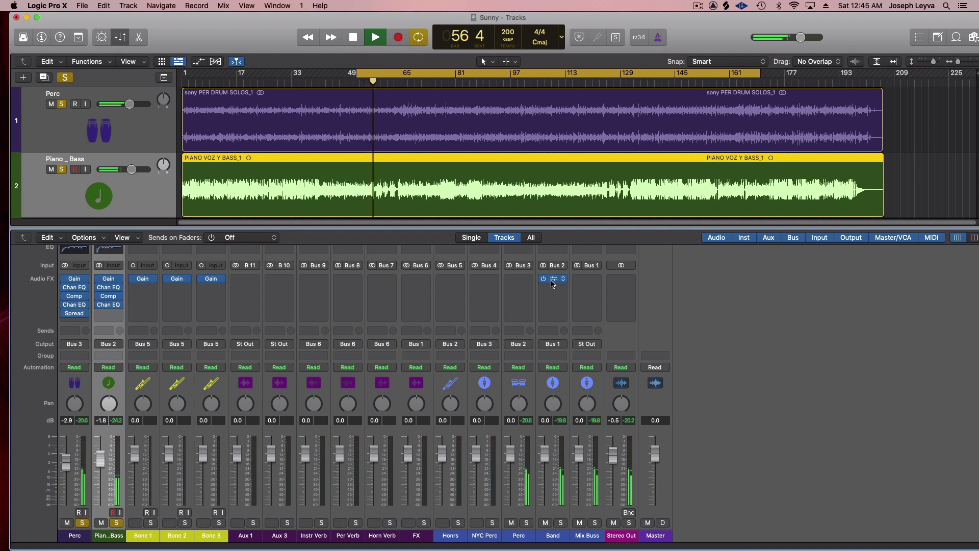
pyautogui.moveTo(552, 284); pyautogui.dragTo(590, 284)
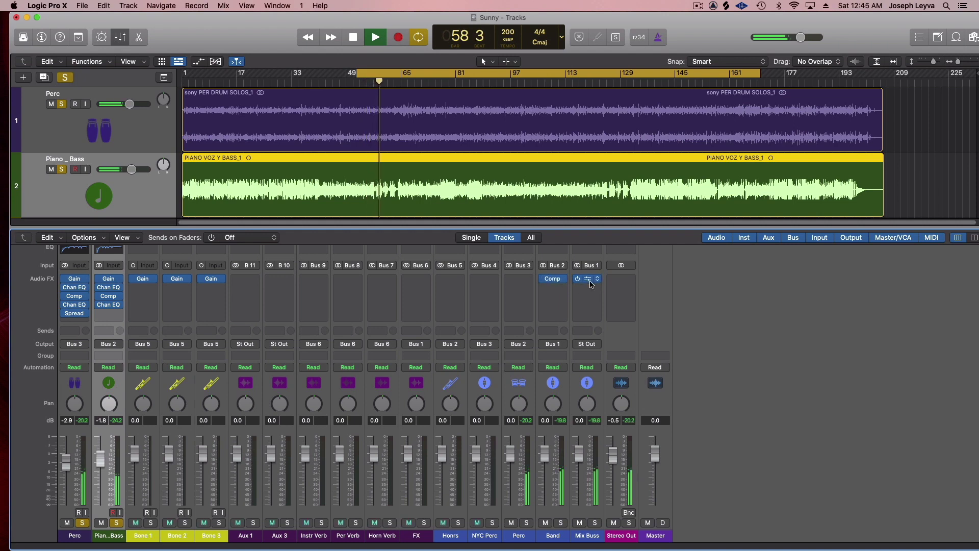
pyautogui.click(590, 280)
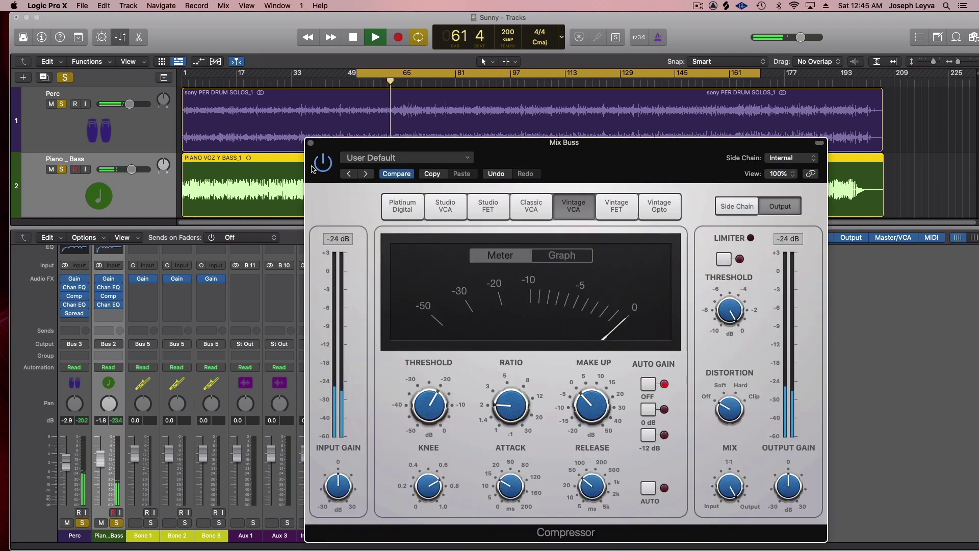
pyautogui.click(311, 143)
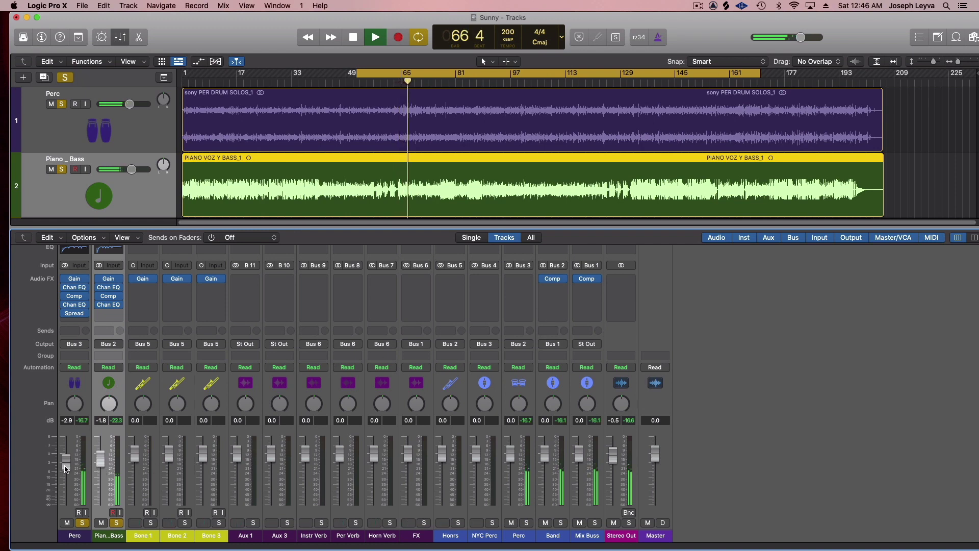
pyautogui.moveTo(66, 469); pyautogui.dragTo(65, 477)
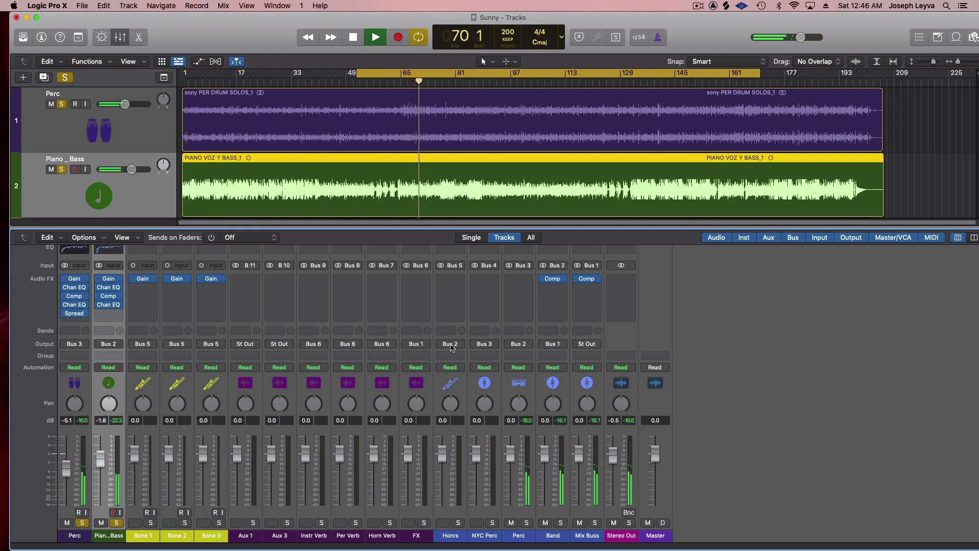
pyautogui.click(560, 293)
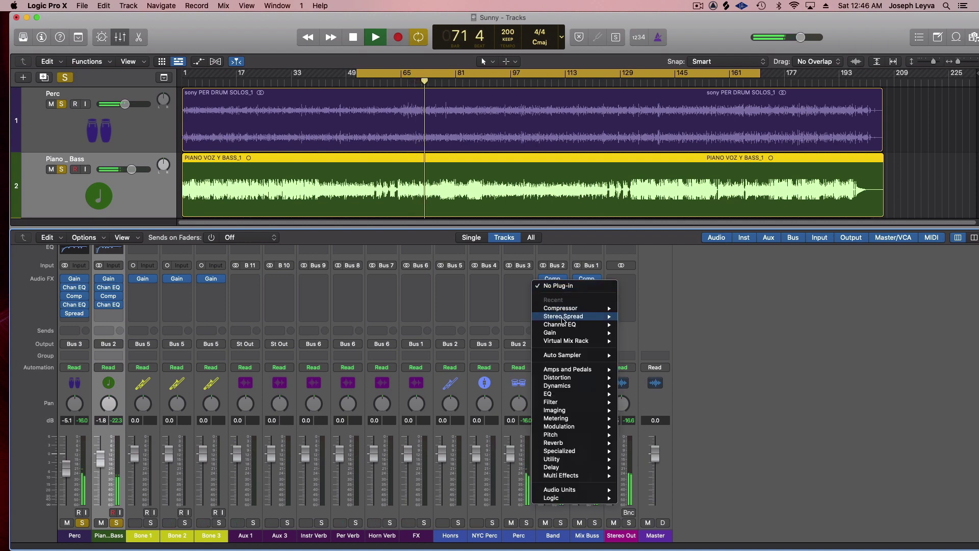
pyautogui.moveTo(597, 325)
pyautogui.click(703, 323)
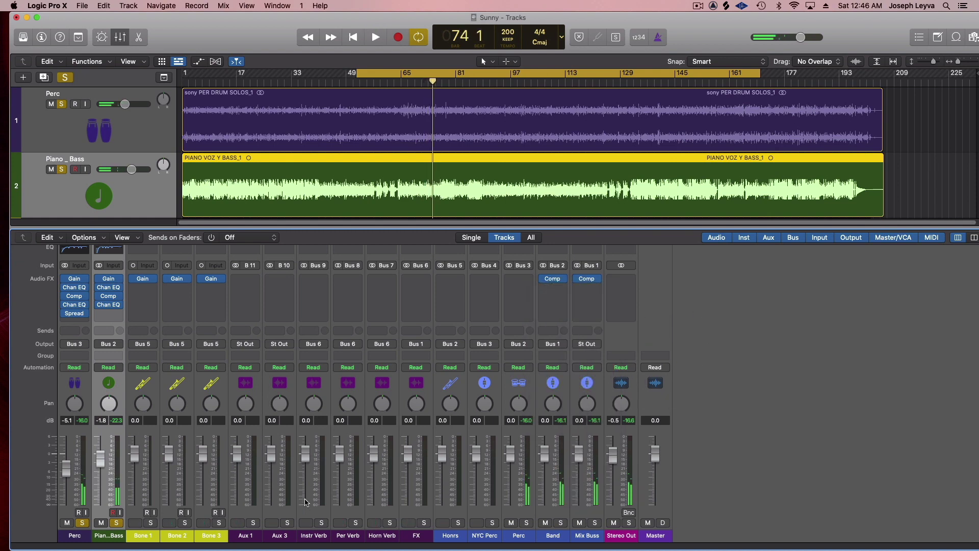
# Insert the Waves RVerb (s) reverb on the Instr Verb channel
pyautogui.click(318, 536)
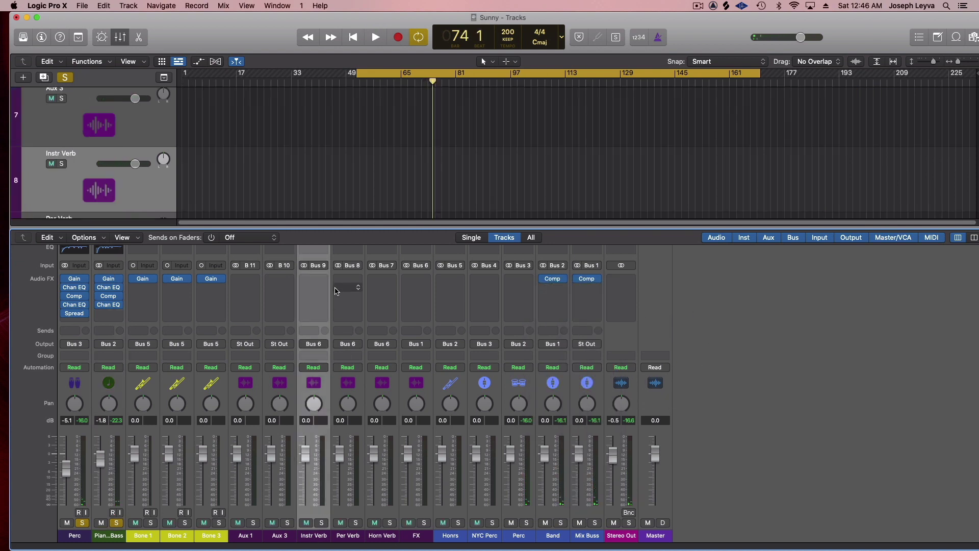
pyautogui.click(317, 280)
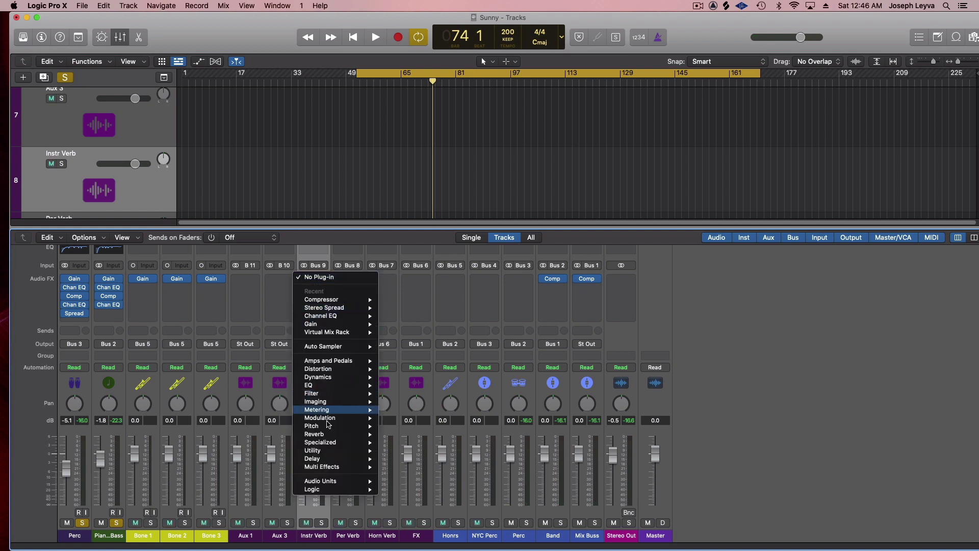
pyautogui.moveTo(329, 483)
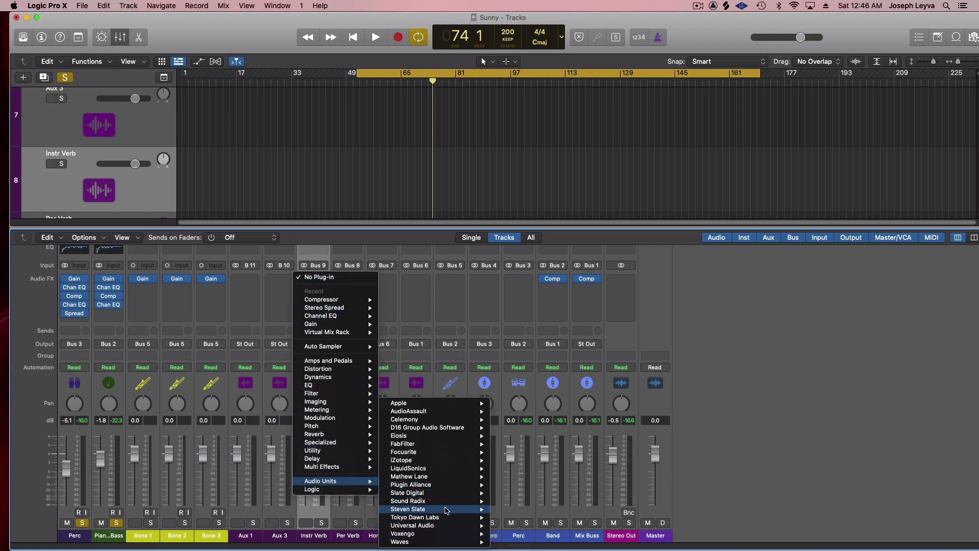
pyautogui.moveTo(444, 496)
pyautogui.moveTo(438, 536)
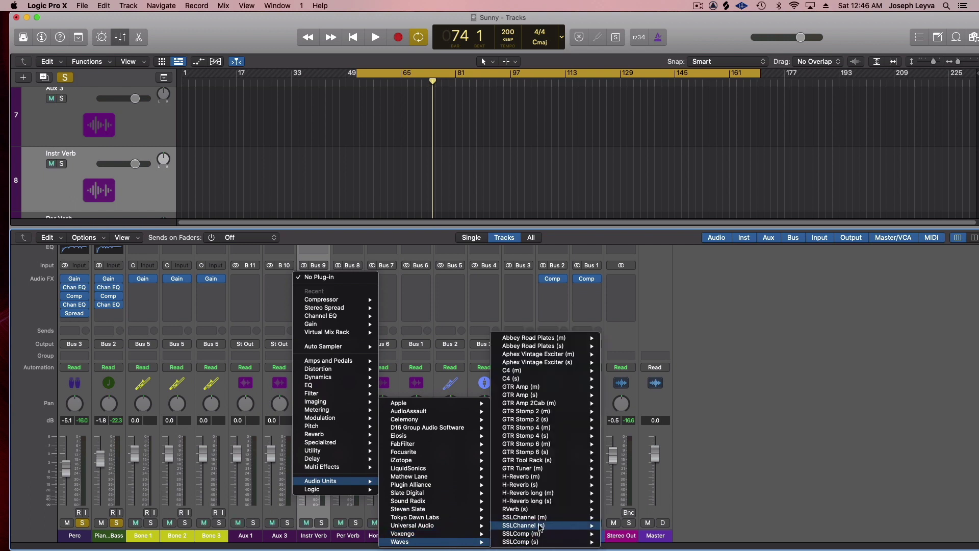
pyautogui.moveTo(552, 485)
pyautogui.moveTo(541, 509)
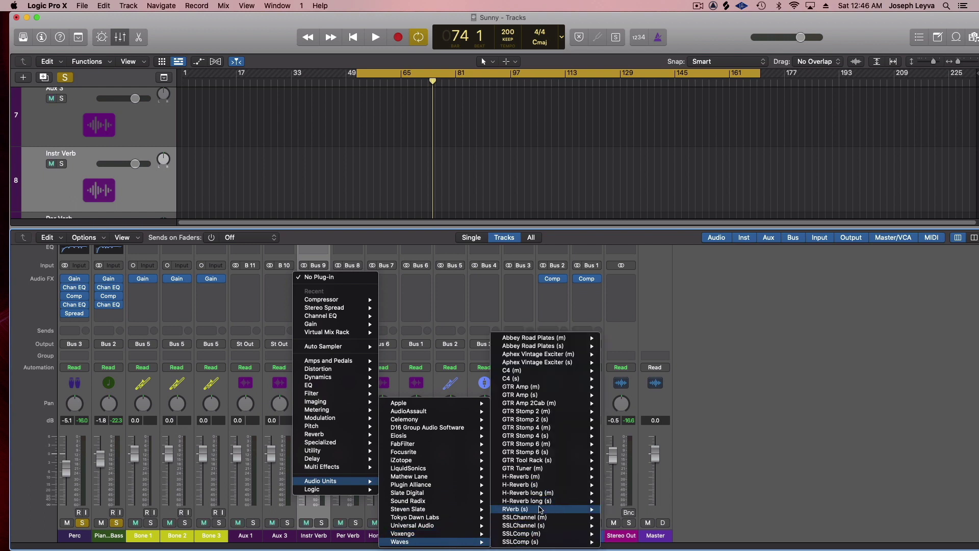
pyautogui.click(622, 509)
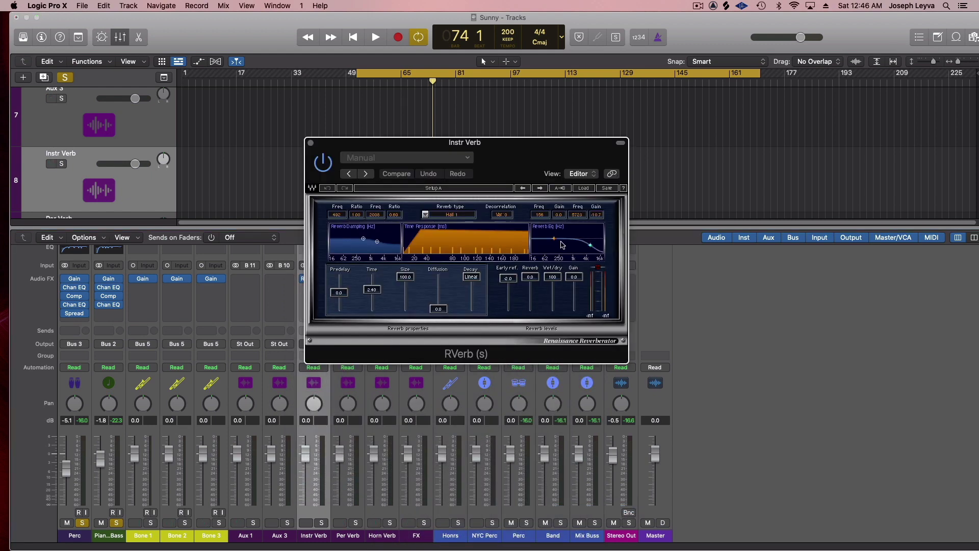
# Load RVerb's Medium Dark Plate preset on Instr Verb and cut the low Reverb EQ band by about 20.5 dB near 273 Hz
pyautogui.moveTo(554, 238); pyautogui.dragTo(563, 246)
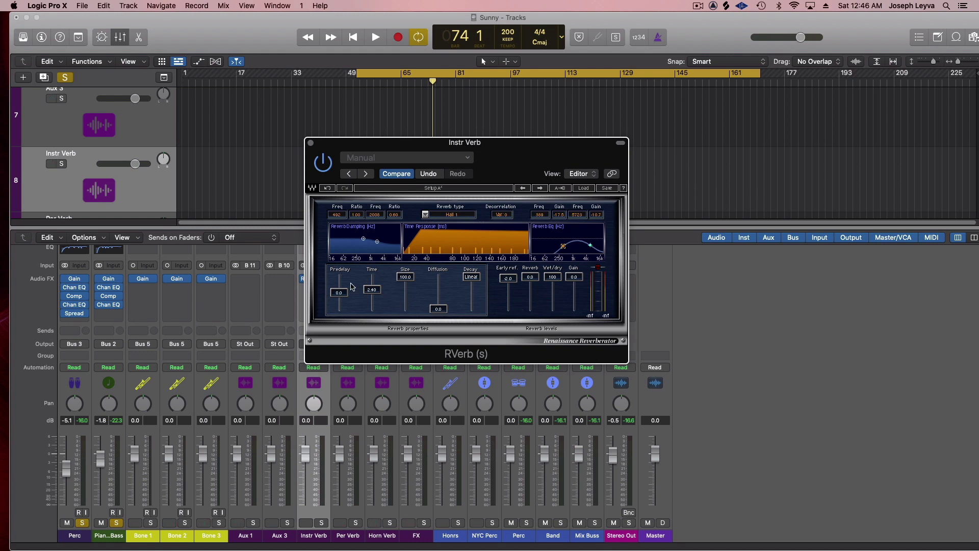
pyautogui.click(586, 189)
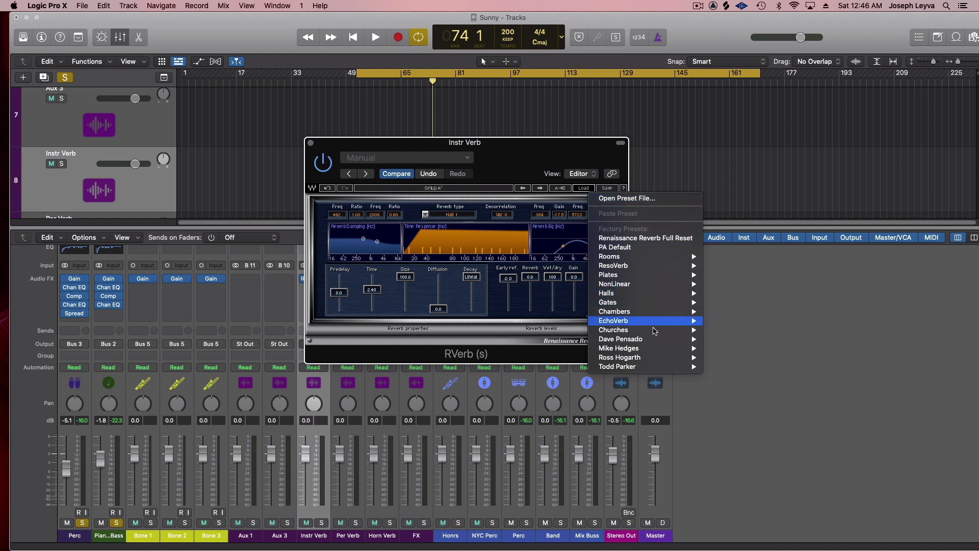
pyautogui.moveTo(662, 351)
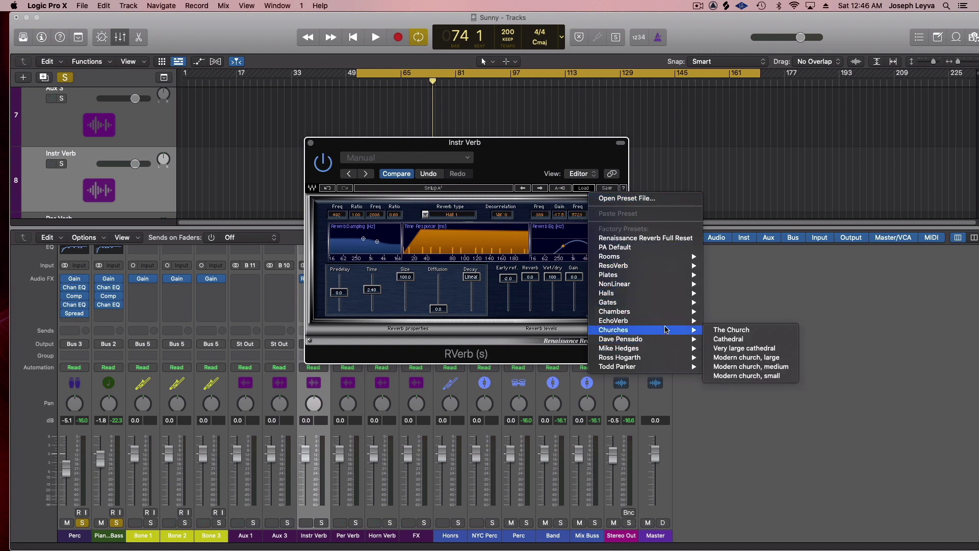
pyautogui.moveTo(666, 302)
pyautogui.moveTo(665, 275)
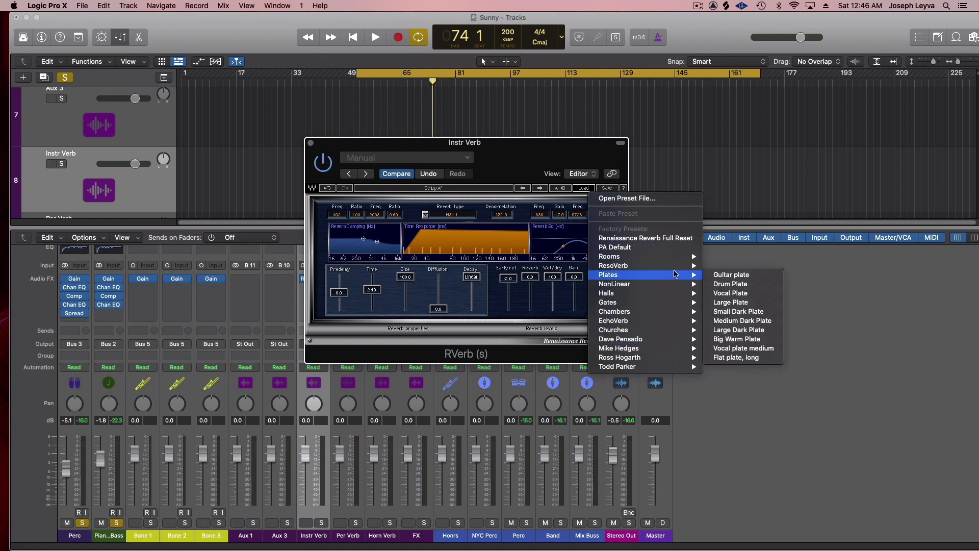
pyautogui.click(758, 320)
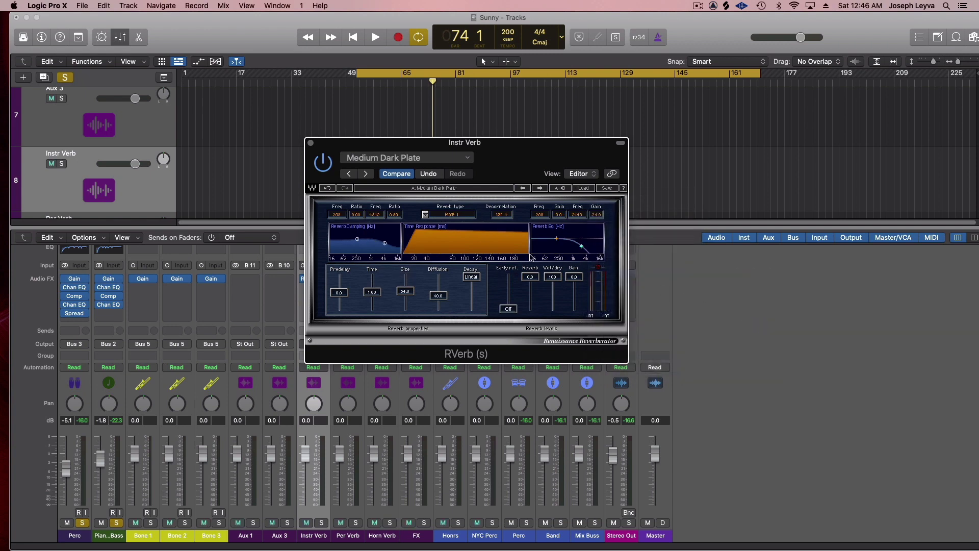
pyautogui.moveTo(557, 238); pyautogui.dragTo(558, 245)
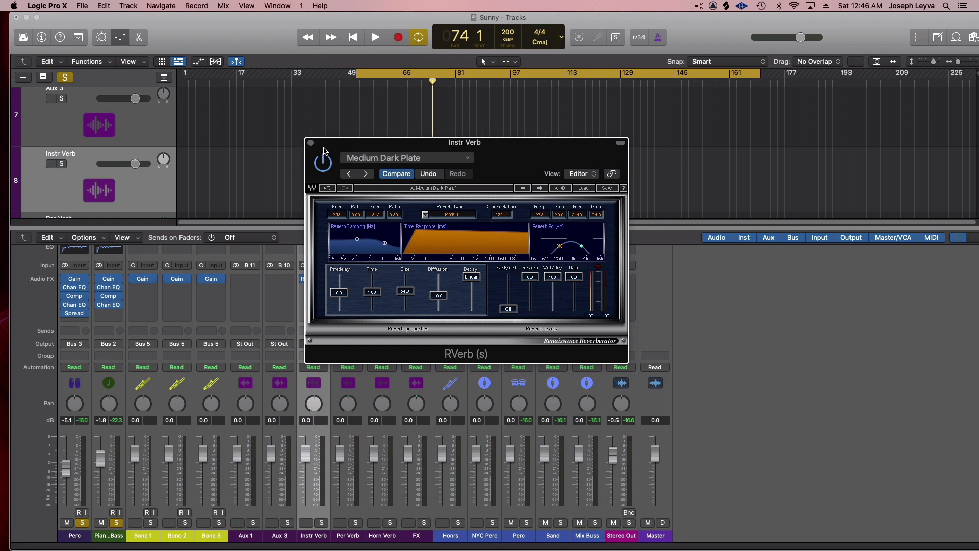
pyautogui.click(311, 142)
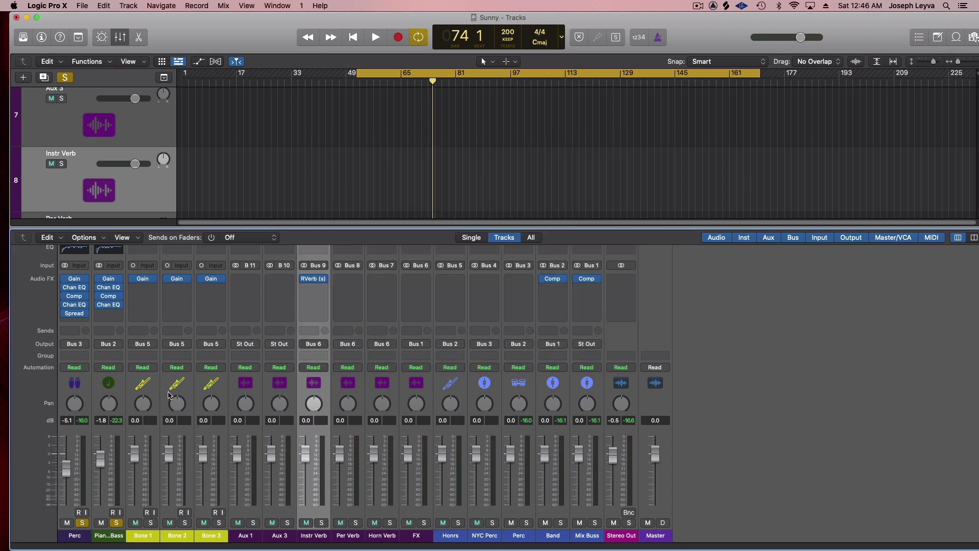
# Add a Bus 9 (Instr Verb) send on Piano _ Bass and set its level to -12.6 dB during playback
pyautogui.click(105, 330)
pyautogui.moveTo(118, 345)
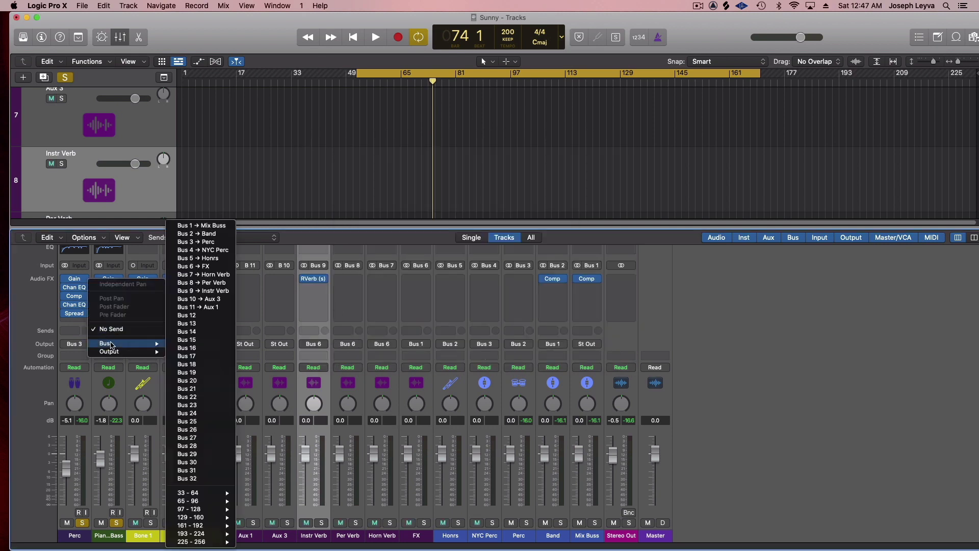
pyautogui.click(206, 291)
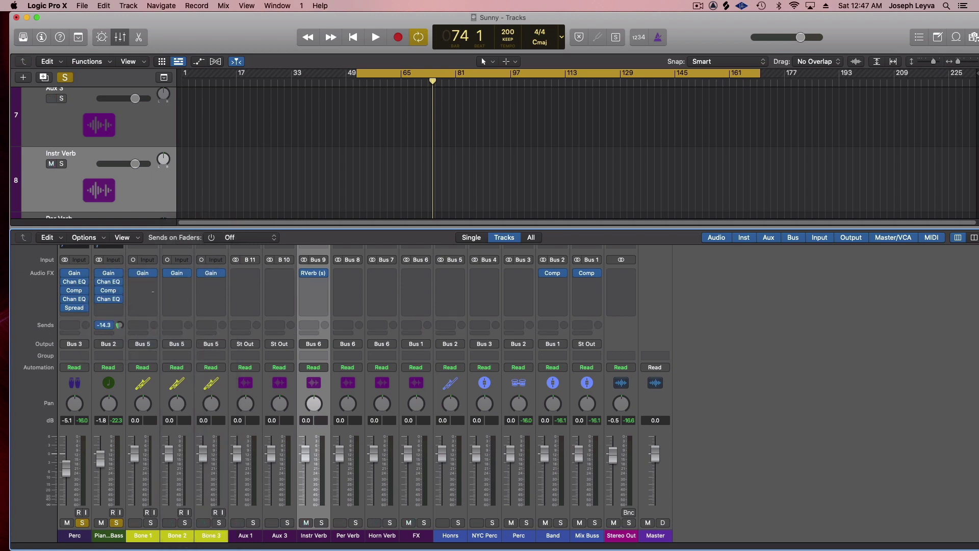
pyautogui.press('space')
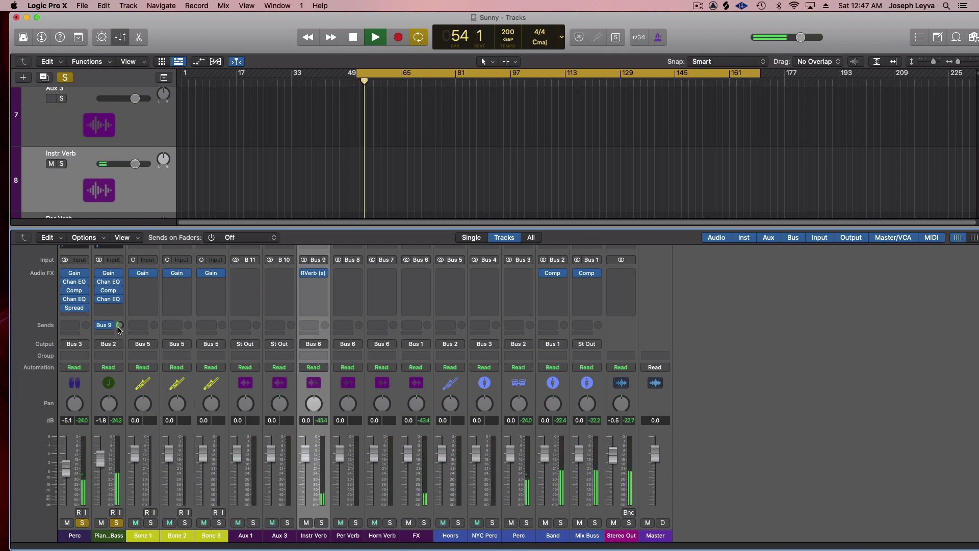
pyautogui.moveTo(121, 326); pyautogui.dragTo(122, 332)
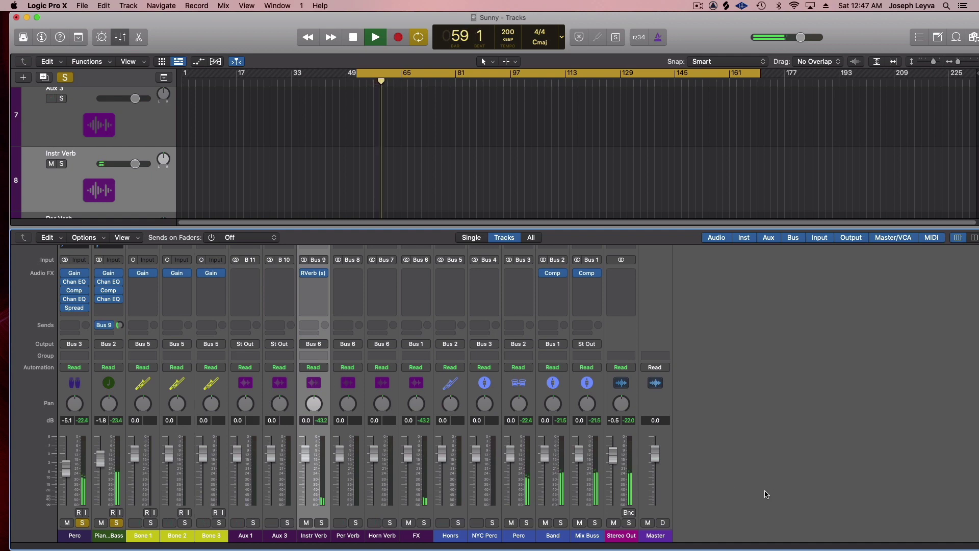
pyautogui.click(101, 328)
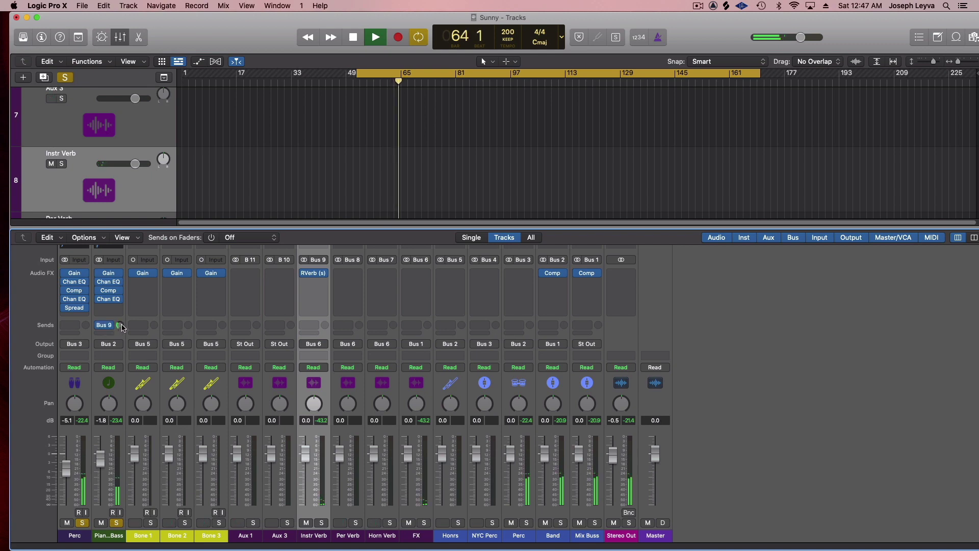
pyautogui.click(122, 327)
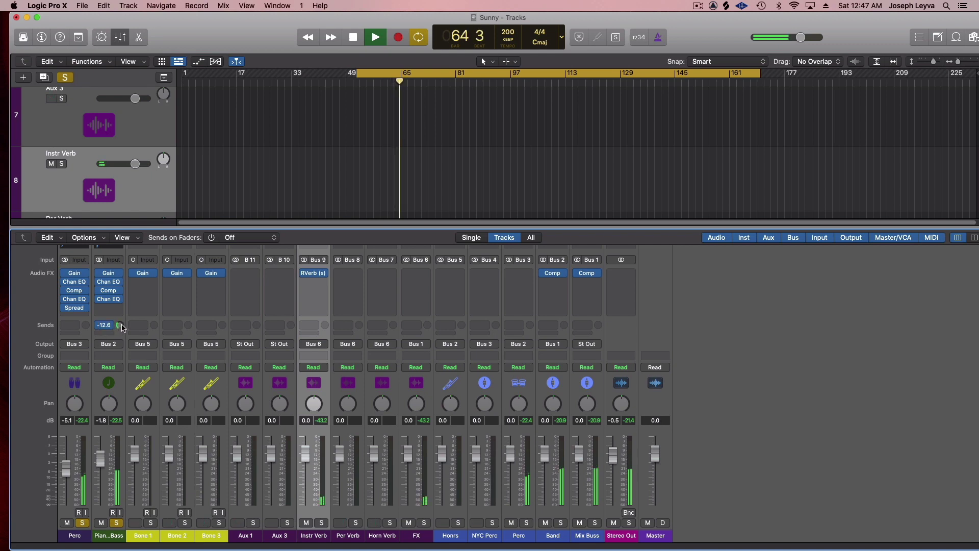
# Adjust the high band of Instr Verb's RVerb Reverb EQ during playback, close the reverb, and stop playback after listening
pyautogui.click(316, 274)
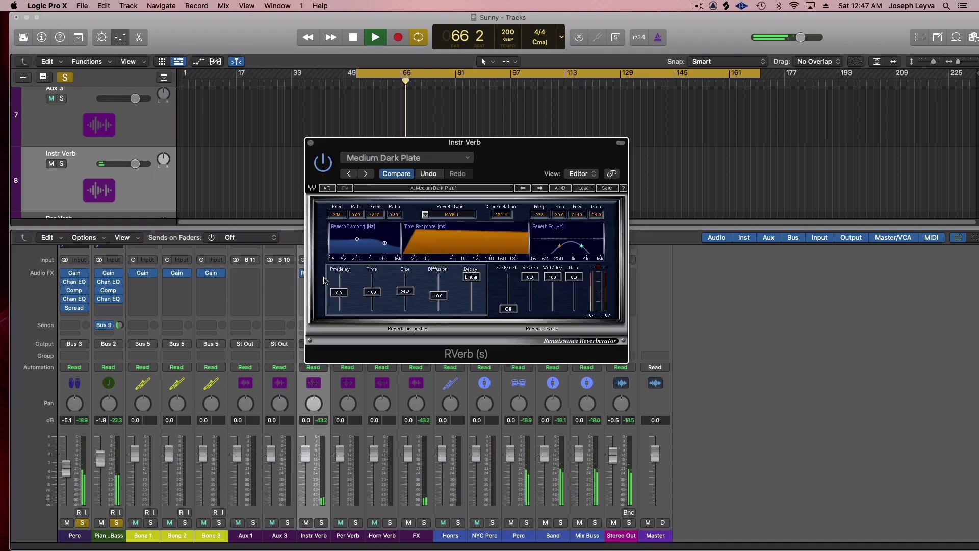
pyautogui.moveTo(587, 245); pyautogui.dragTo(590, 246)
pyautogui.click(311, 143)
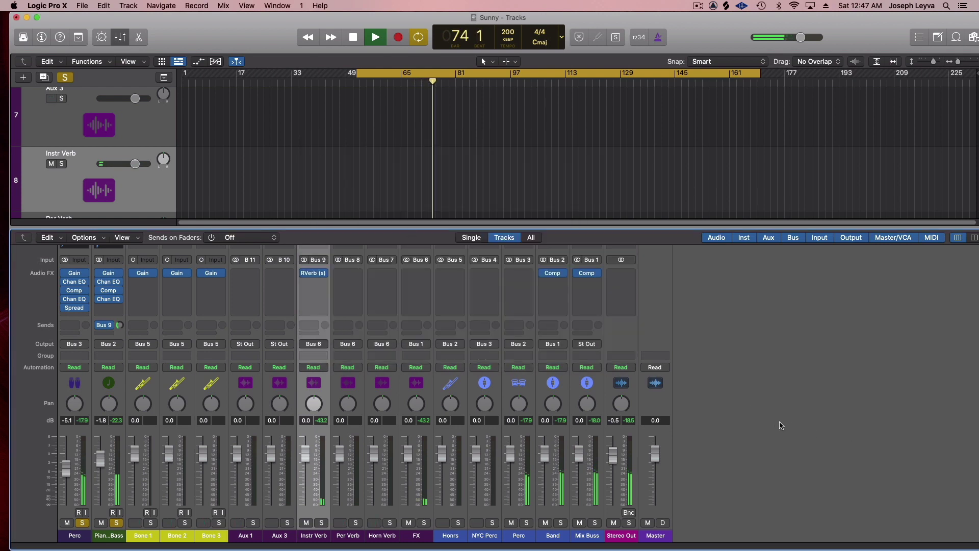
pyautogui.press('space')
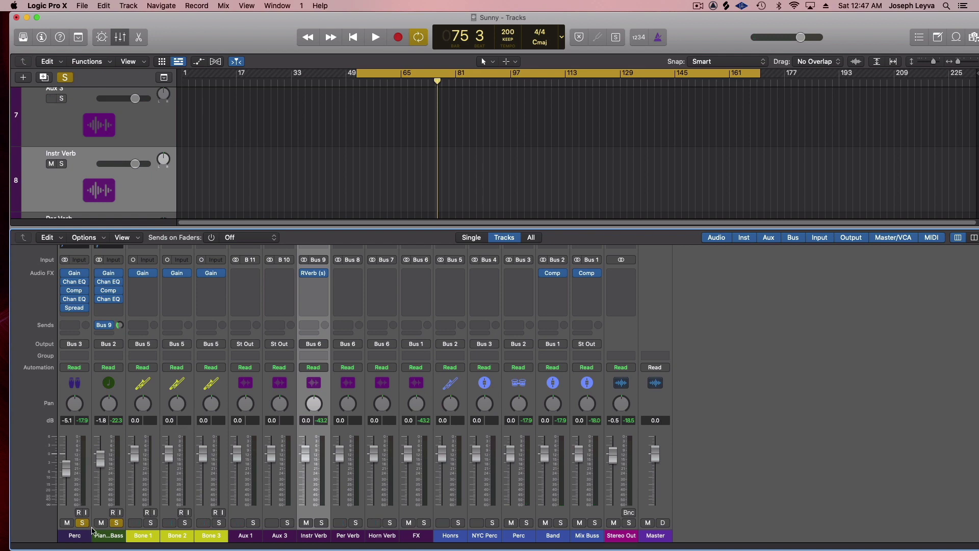
# Play Perc alone without Piano _ Bass and clear the solos on both tracks
pyautogui.click(117, 523)
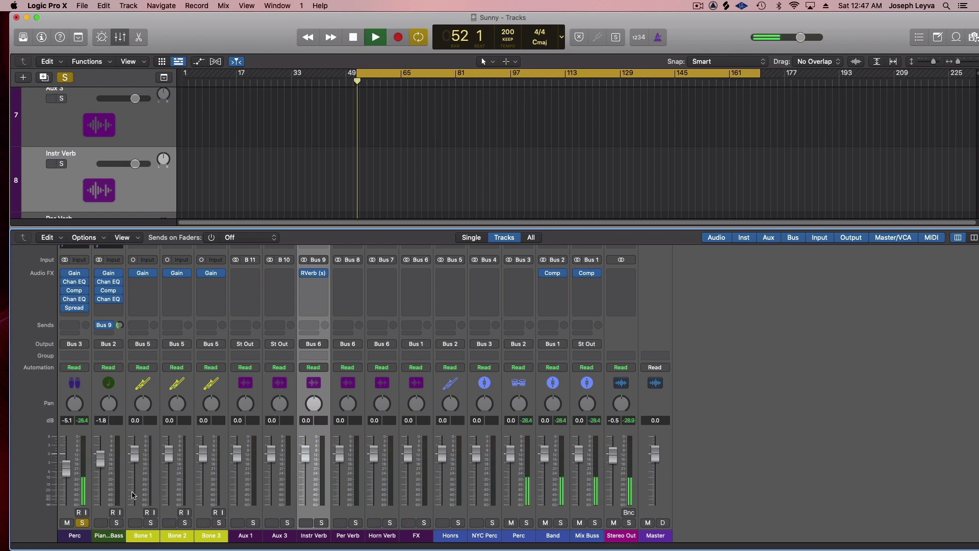
pyautogui.press('space')
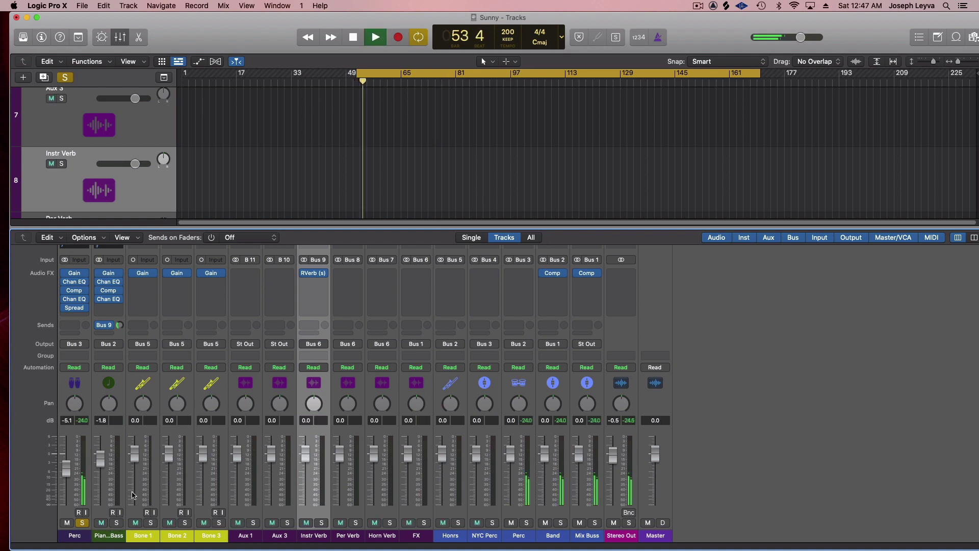
pyautogui.press('space')
pyautogui.click(117, 522)
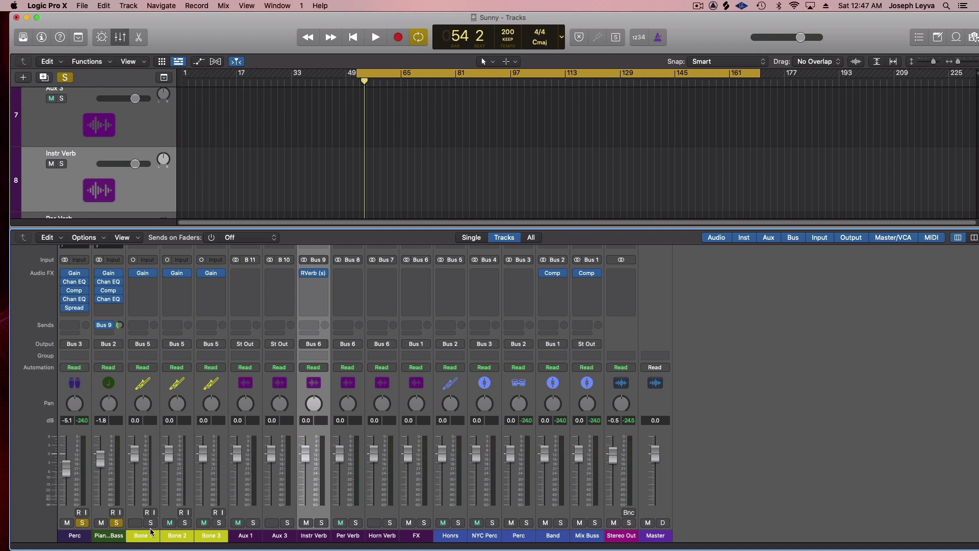
pyautogui.click(113, 522)
pyautogui.click(83, 523)
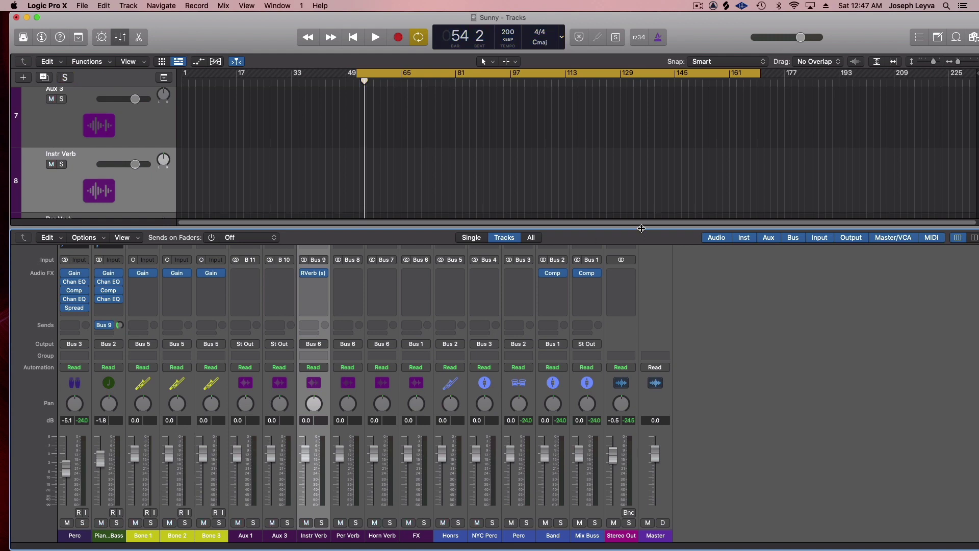
# Solo Bone 1, Bone 2 and Bone 3 and lower the Honrs bus to -5.8 dB during playback
pyautogui.moveTo(641, 228); pyautogui.dragTo(638, 542)
pyautogui.scroll(10, 619, 409)
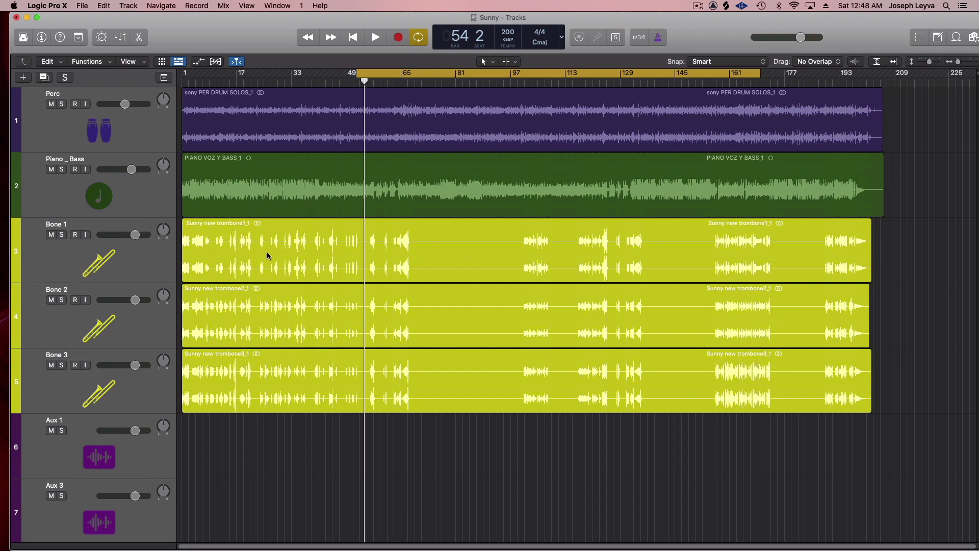
pyautogui.click(61, 235)
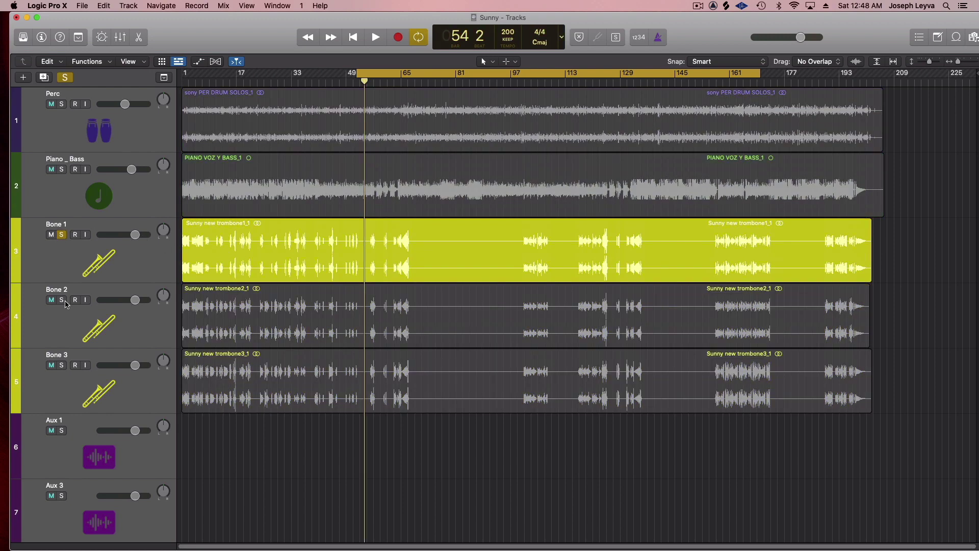
pyautogui.click(61, 301)
pyautogui.click(62, 366)
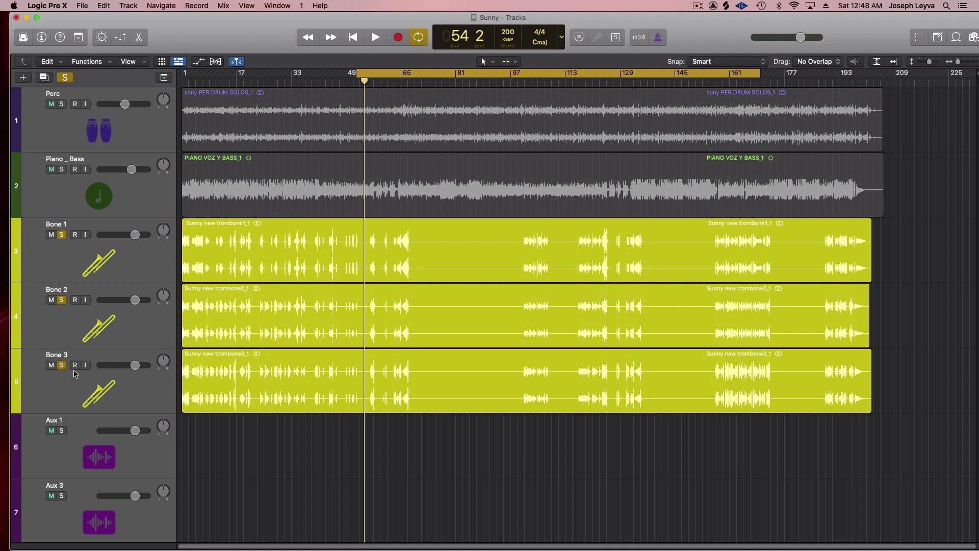
pyautogui.press('space')
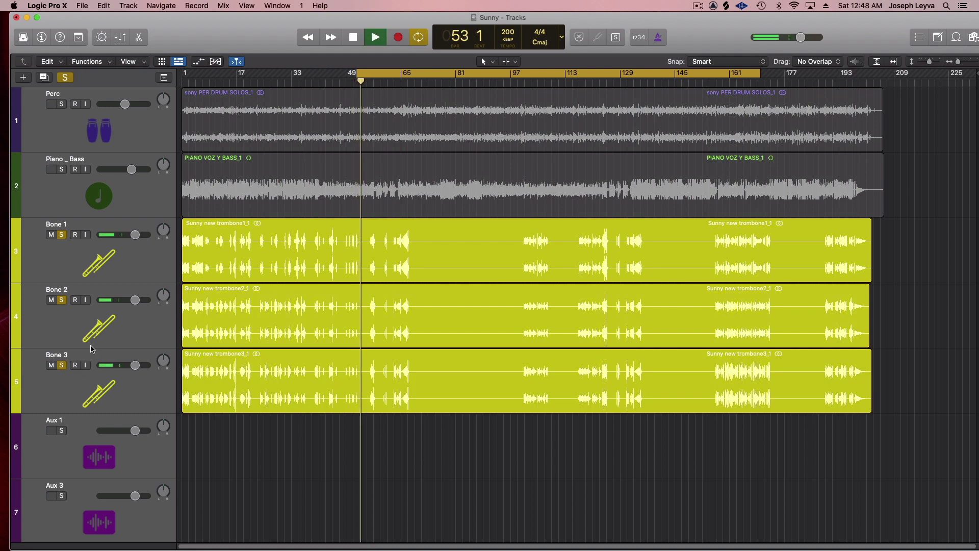
pyautogui.click(123, 38)
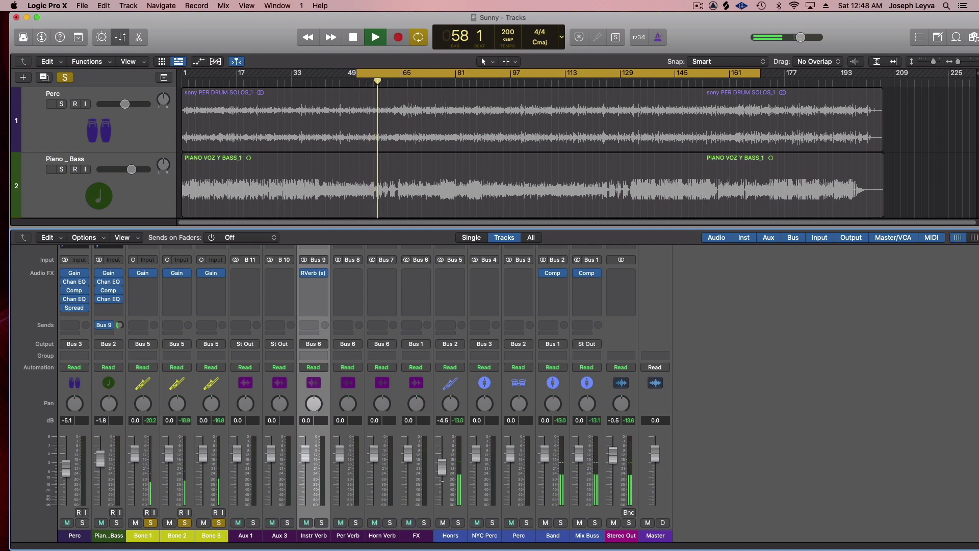
pyautogui.press('space')
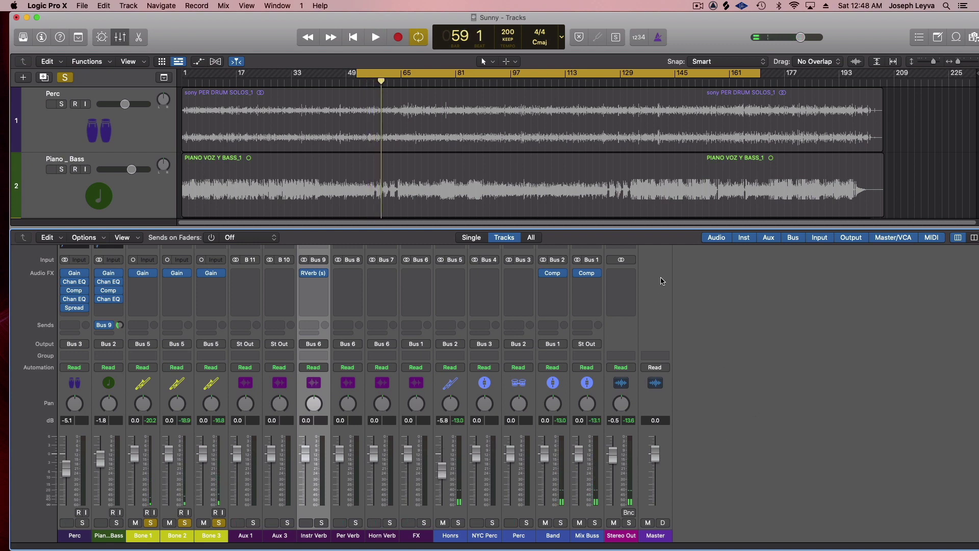
# Assign Bone 1, Bone 2 and Bone 3 to Group 1: Bones and lower their faders together to -7.8 dB
pyautogui.moveTo(644, 231); pyautogui.dragTo(676, 549)
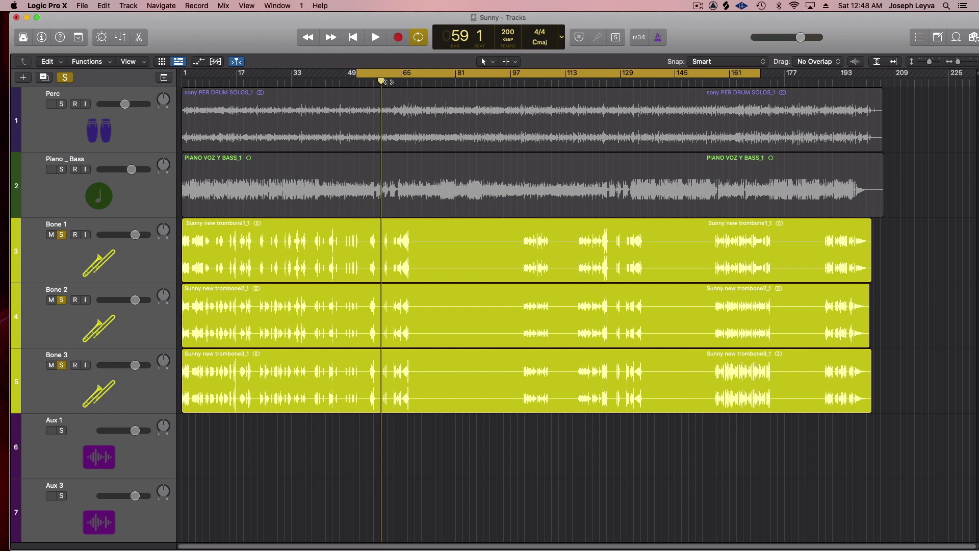
pyautogui.moveTo(383, 81); pyautogui.dragTo(428, 82)
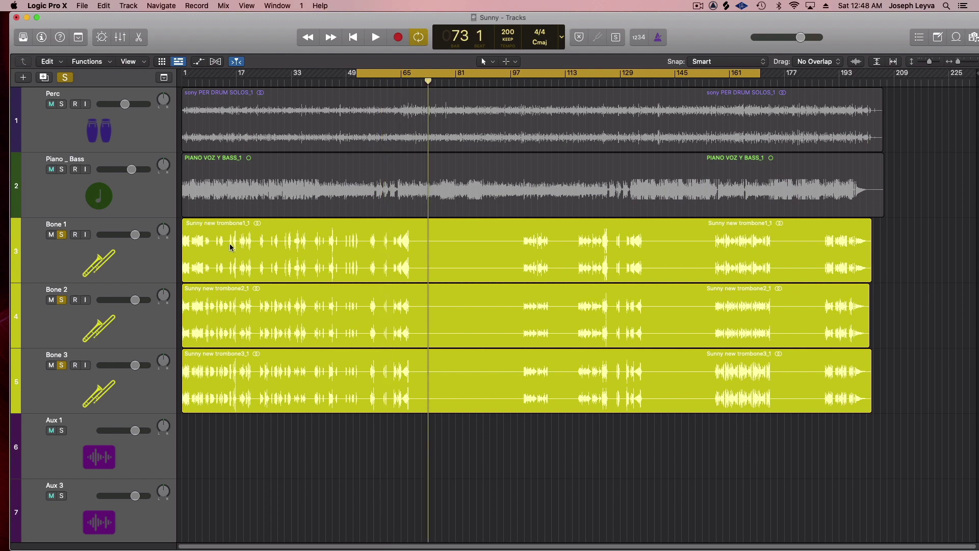
pyautogui.click(121, 38)
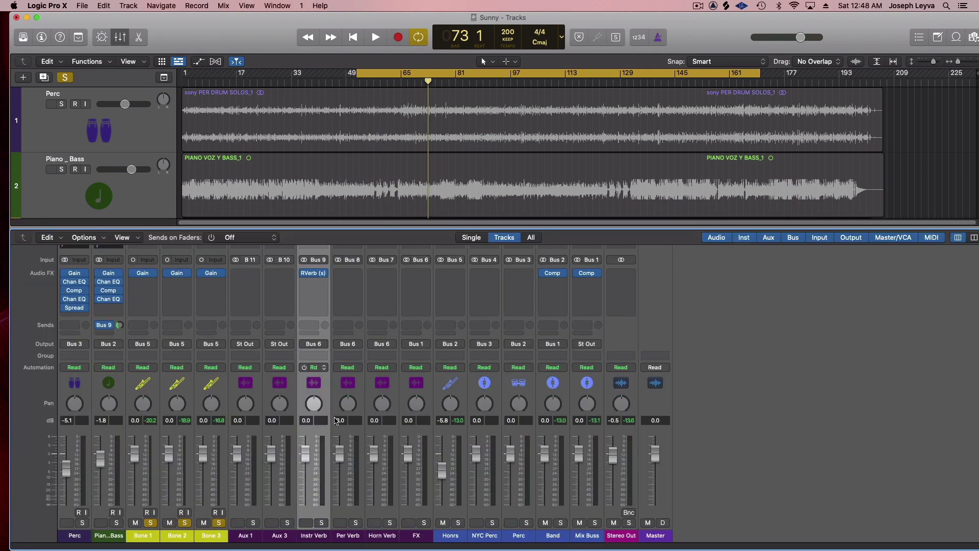
pyautogui.click(210, 536)
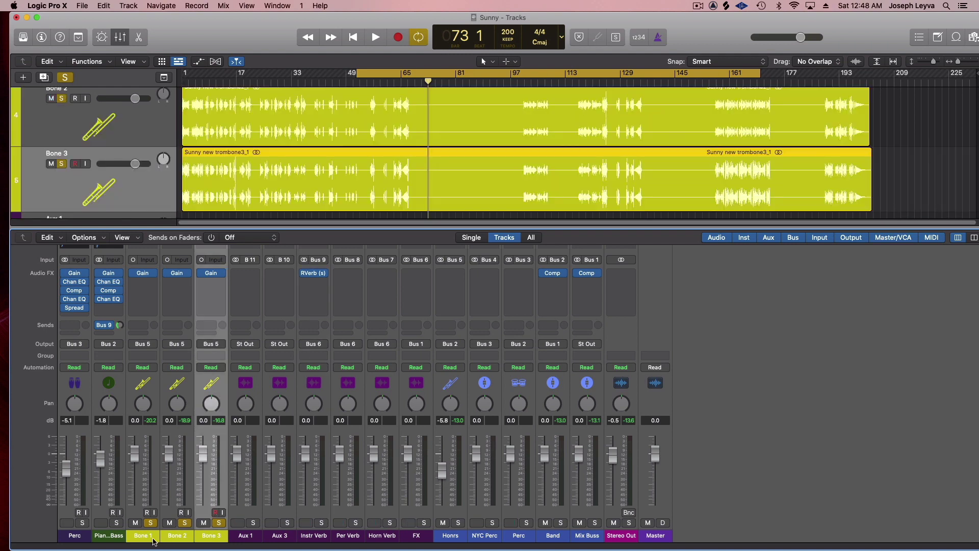
pyautogui.keyDown('shift'); pyautogui.click(154, 542); pyautogui.keyUp('shift')
pyautogui.click(149, 357)
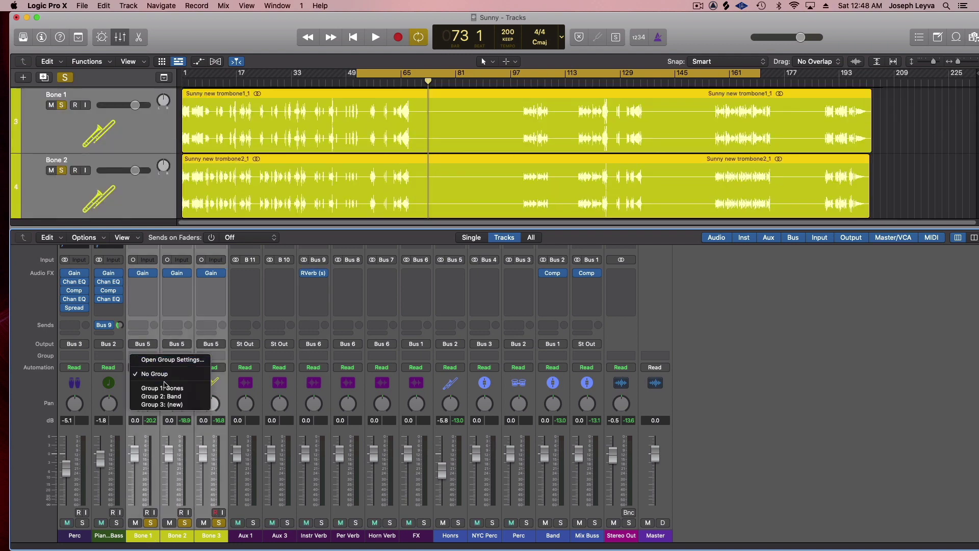
pyautogui.click(184, 389)
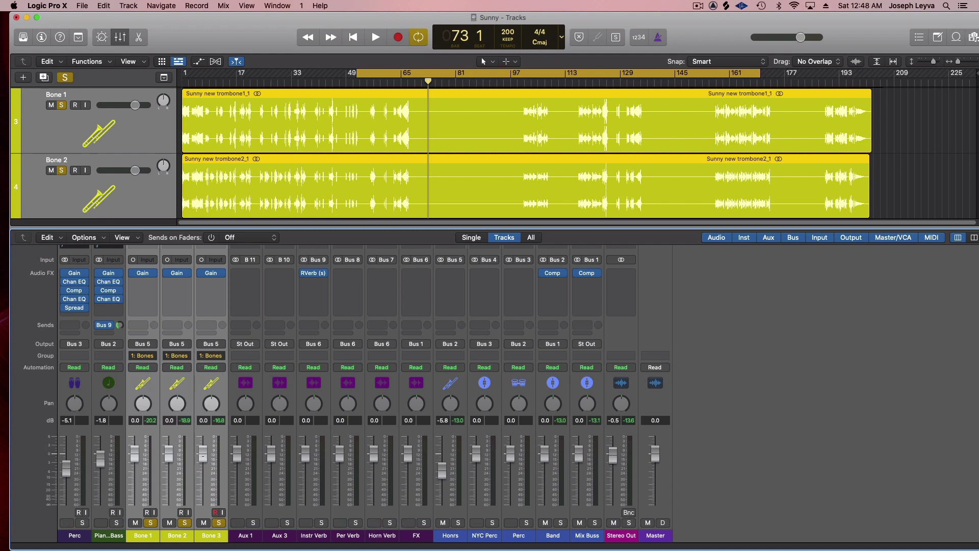
pyautogui.moveTo(202, 457); pyautogui.dragTo(202, 475)
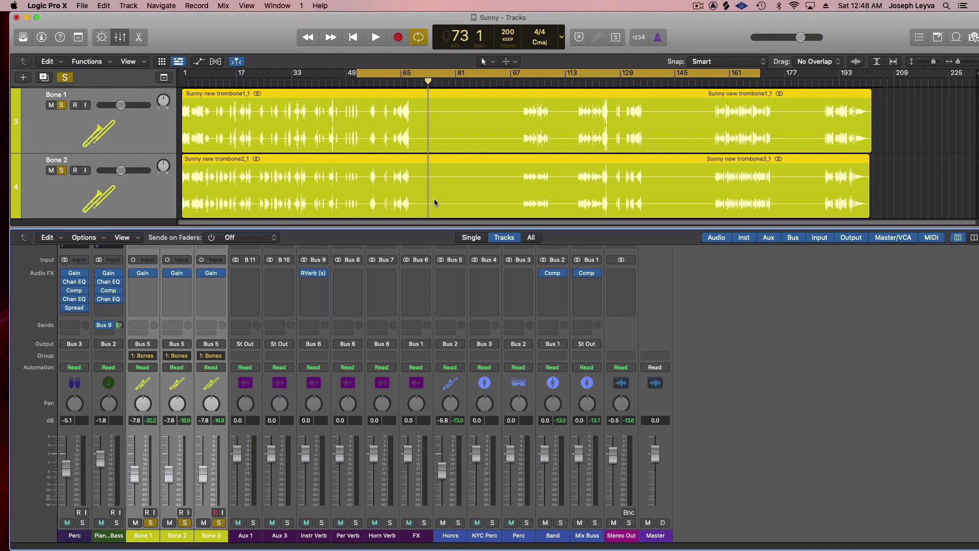
pyautogui.click(701, 6)
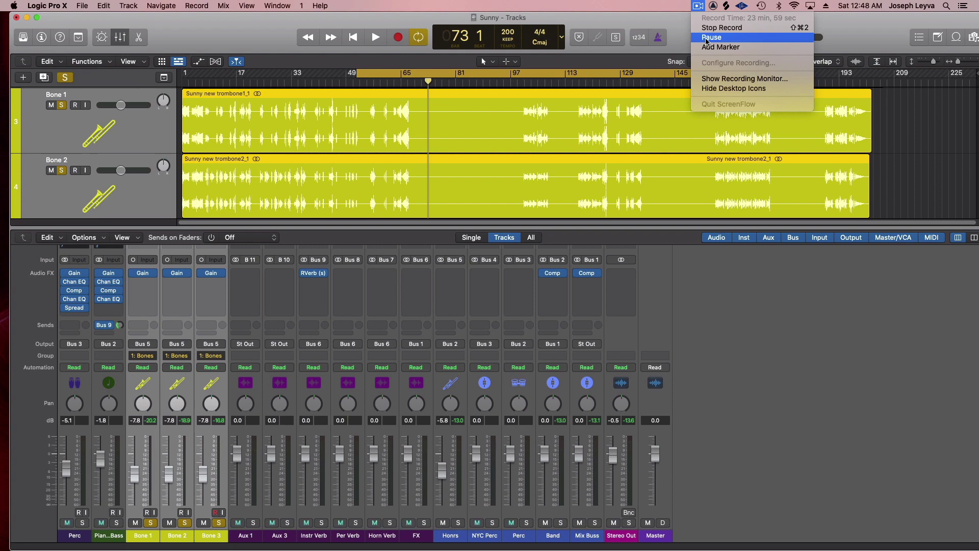
pyautogui.click(709, 37)
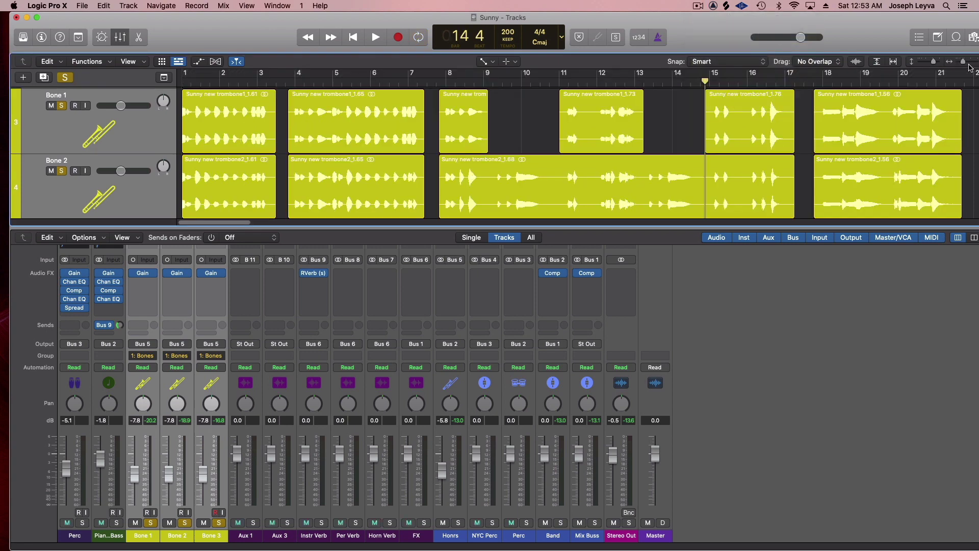
# Hide the mixer, reduce the track height, and zoom the timeline out to view the split trombone regions across the whole song
pyautogui.click(931, 65)
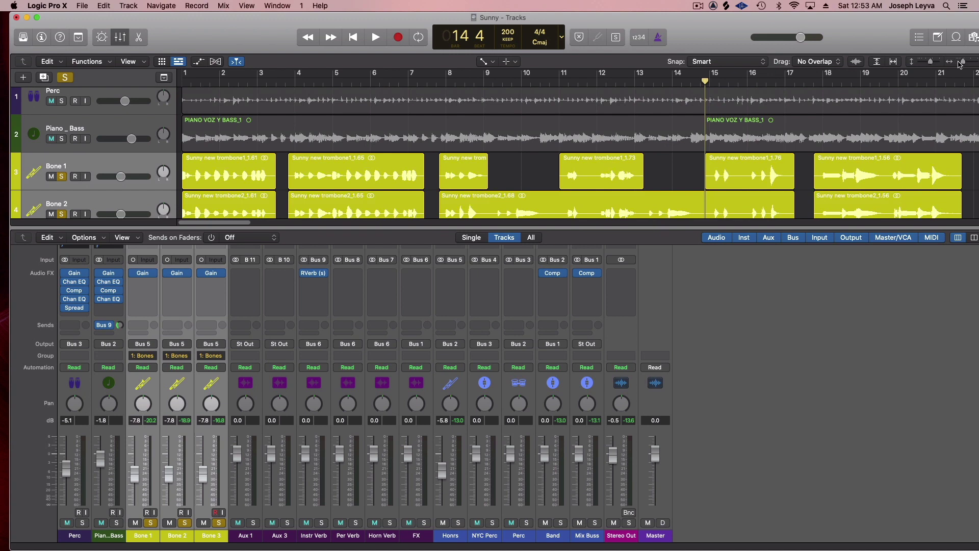
pyautogui.moveTo(961, 64); pyautogui.dragTo(954, 63)
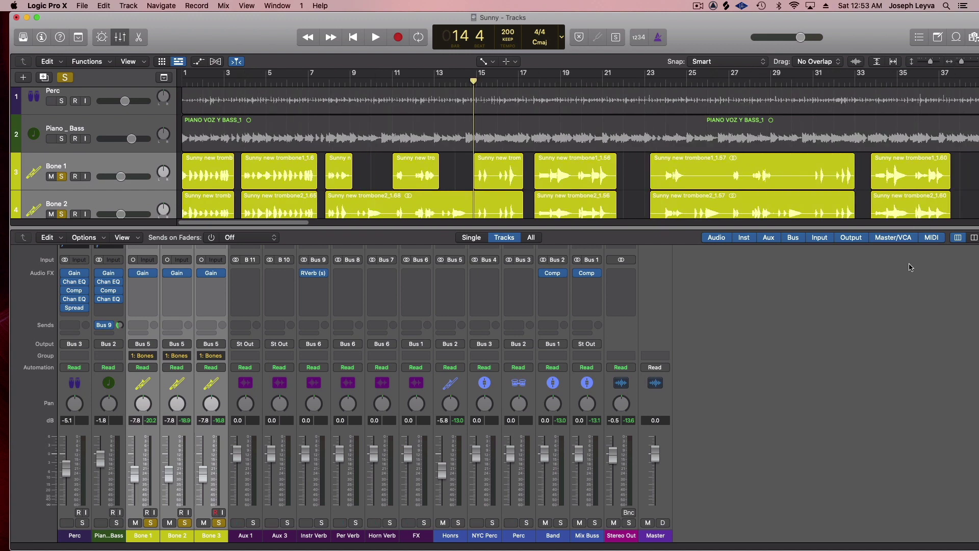
pyautogui.moveTo(901, 228); pyautogui.dragTo(899, 526)
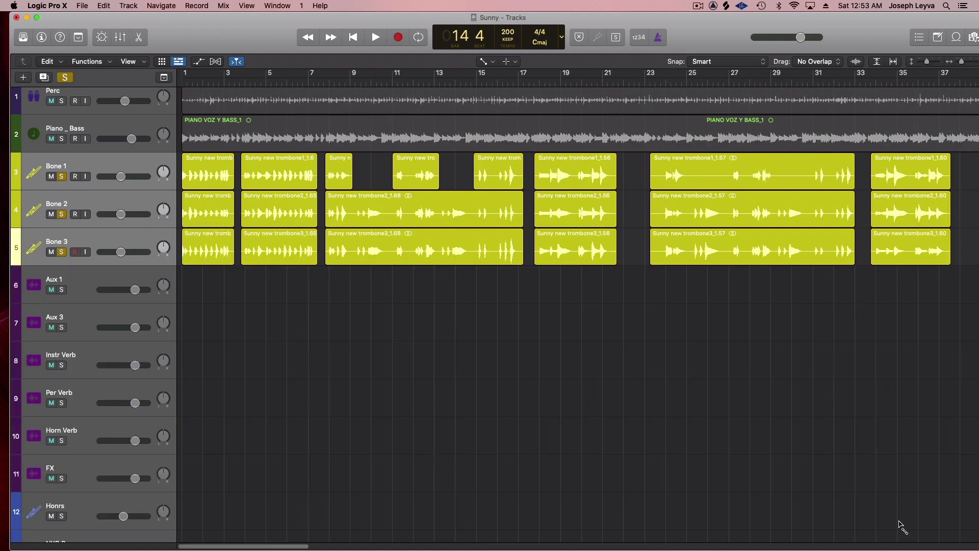
pyautogui.click(959, 61)
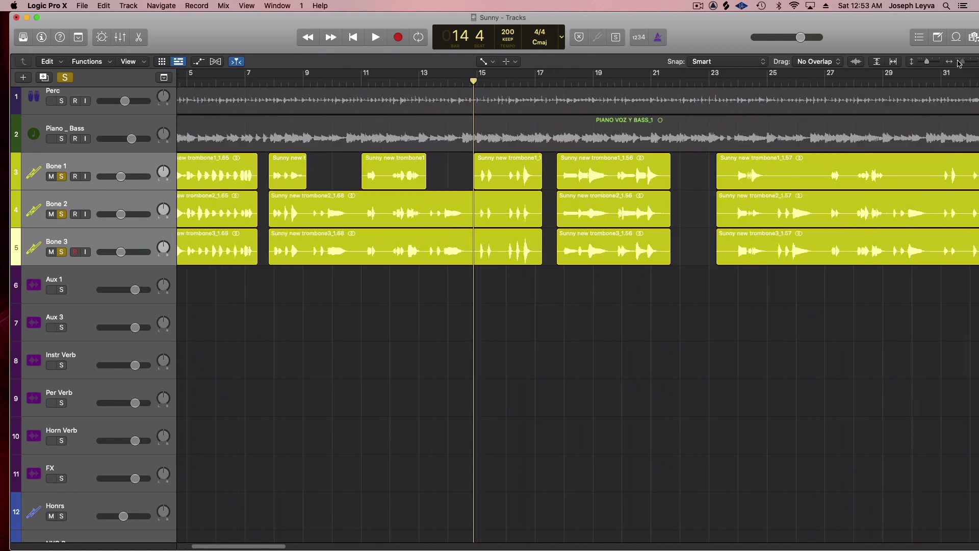
pyautogui.moveTo(958, 62); pyautogui.dragTo(936, 64)
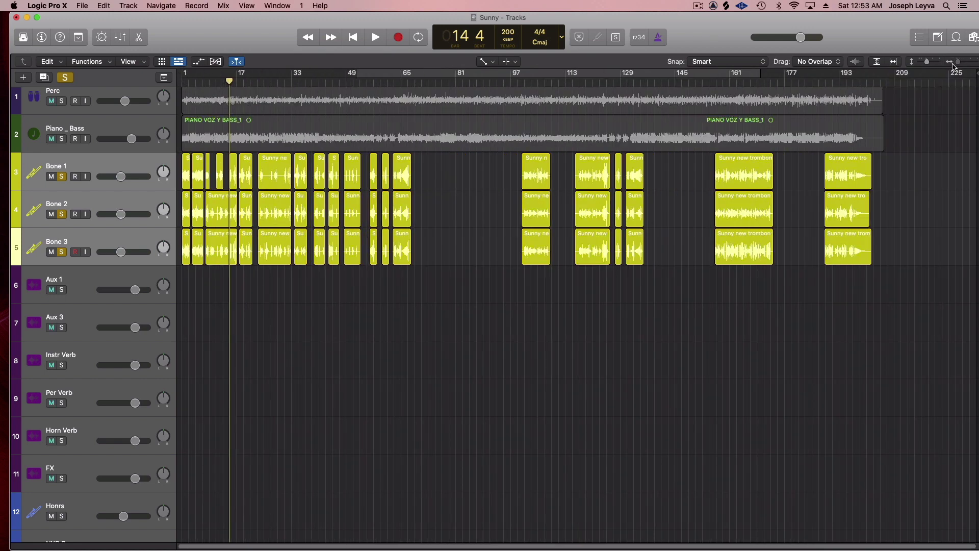
# With the Fade Tool, add a short fade-out to the grouped Bone 1–3 regions ending just after bar 17
pyautogui.click(958, 67)
pyautogui.click(959, 64)
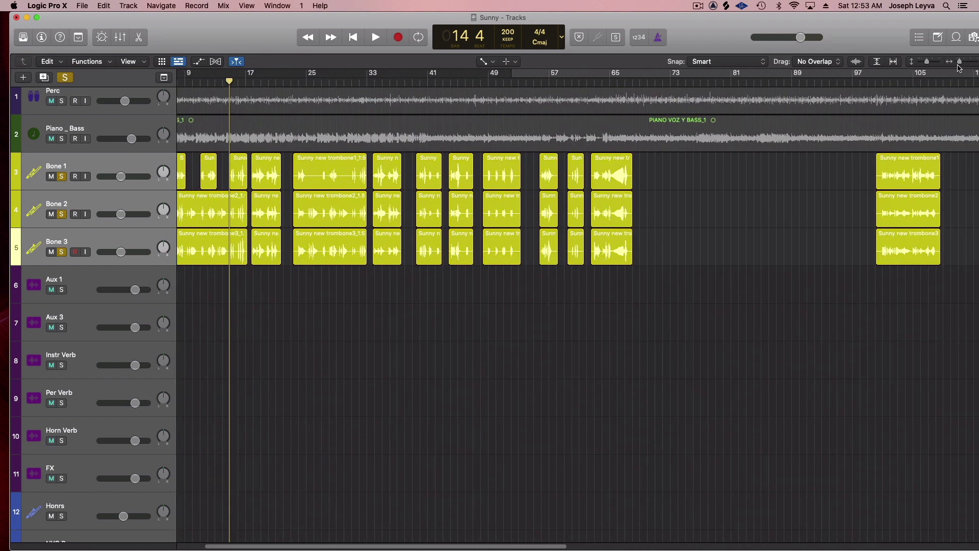
pyautogui.hscroll(-5, 499, 543)
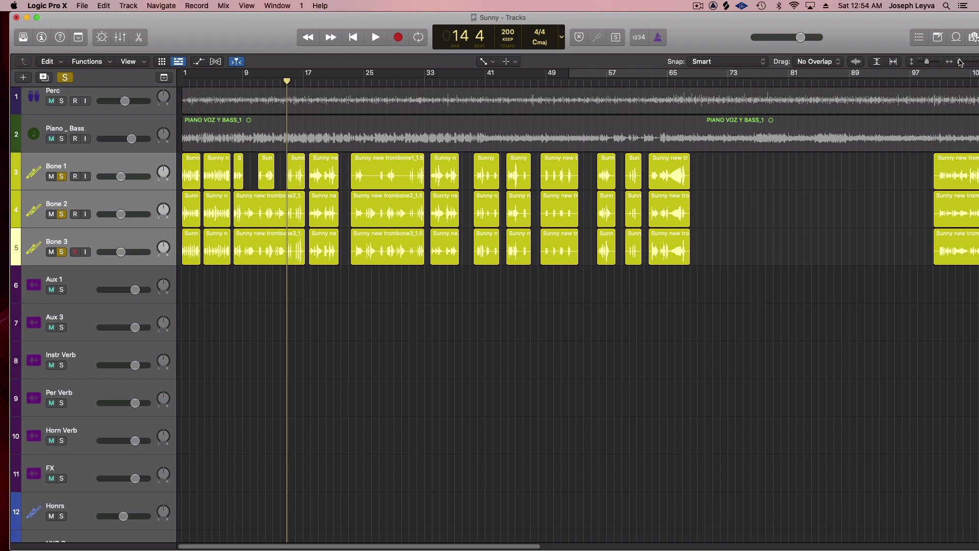
pyautogui.moveTo(961, 61); pyautogui.dragTo(970, 62)
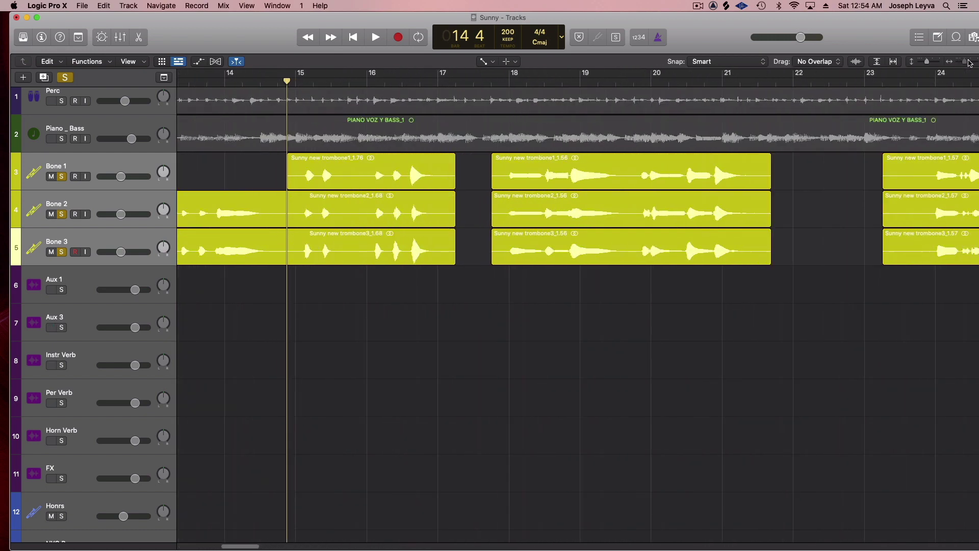
pyautogui.click(492, 62)
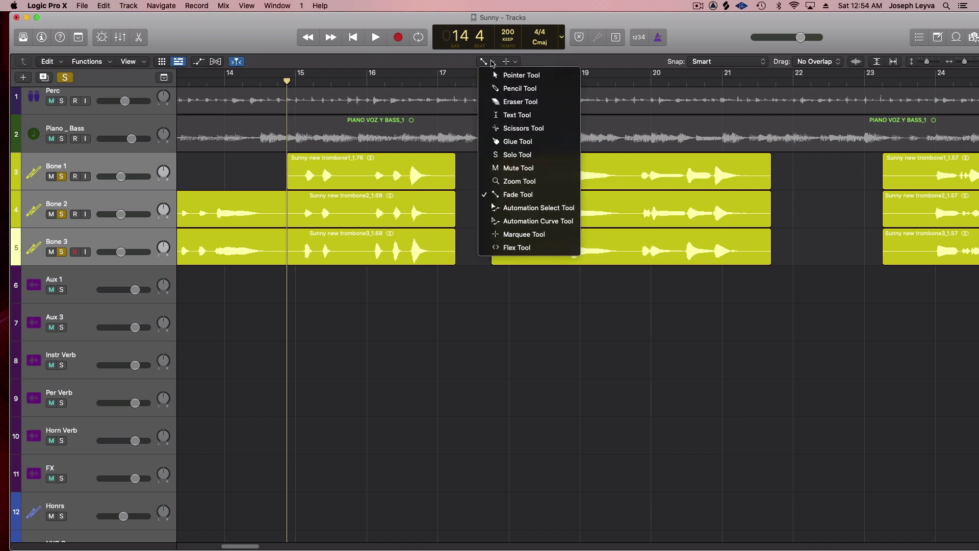
pyautogui.click(528, 195)
pyautogui.click(120, 36)
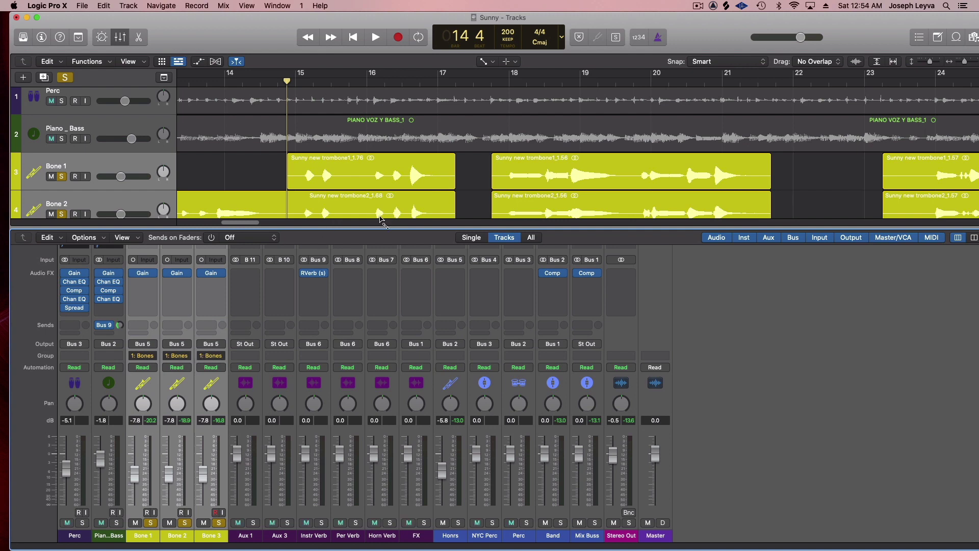
pyautogui.moveTo(390, 227); pyautogui.dragTo(430, 515)
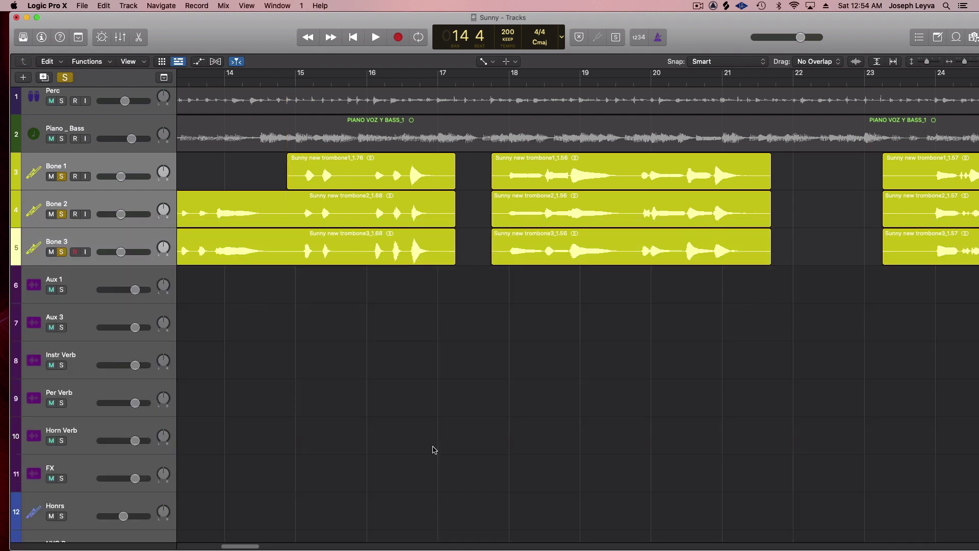
pyautogui.click(448, 159)
pyautogui.moveTo(445, 160); pyautogui.dragTo(446, 161)
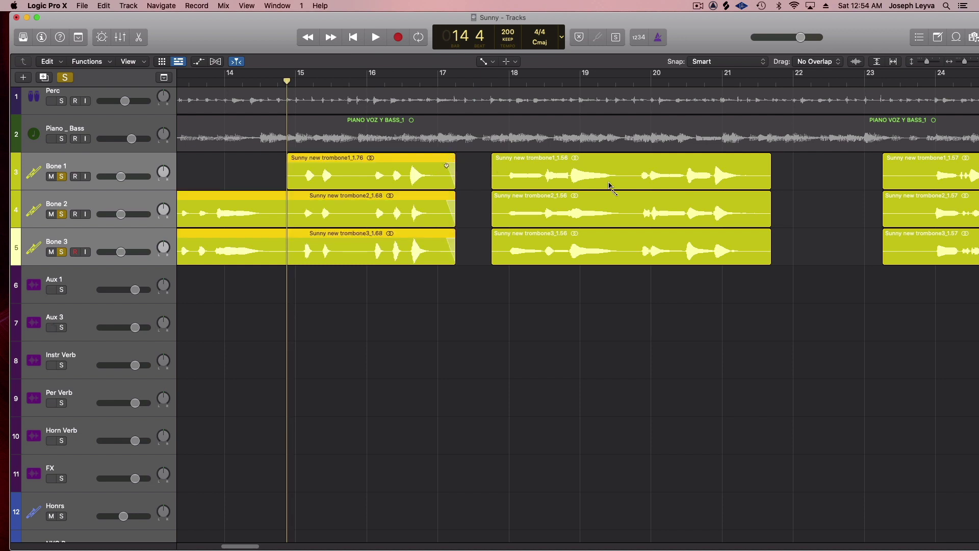
# Add a short fade-out and fade-in to the Bone 1–3 regions running from just before bar 18 to past bar 21
pyautogui.click(765, 162)
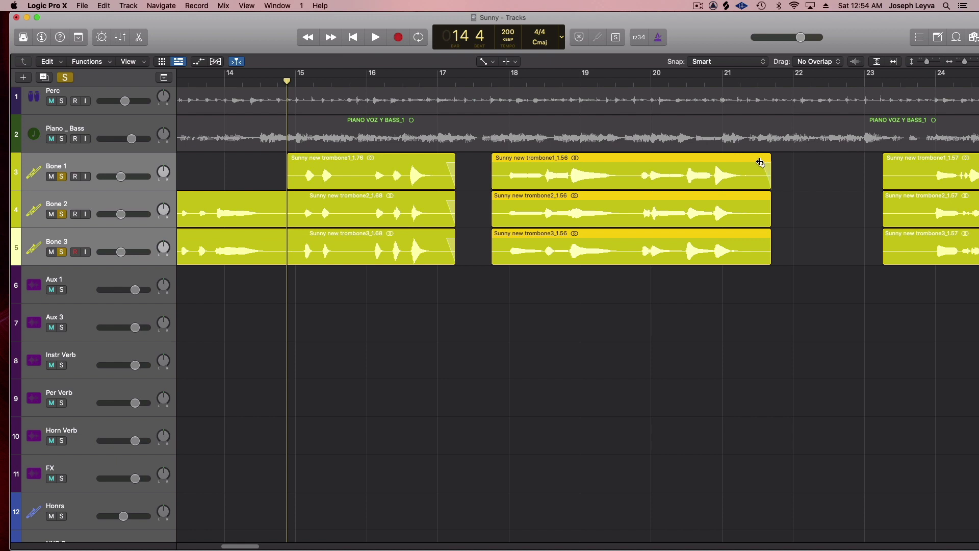
pyautogui.moveTo(761, 163); pyautogui.dragTo(761, 163)
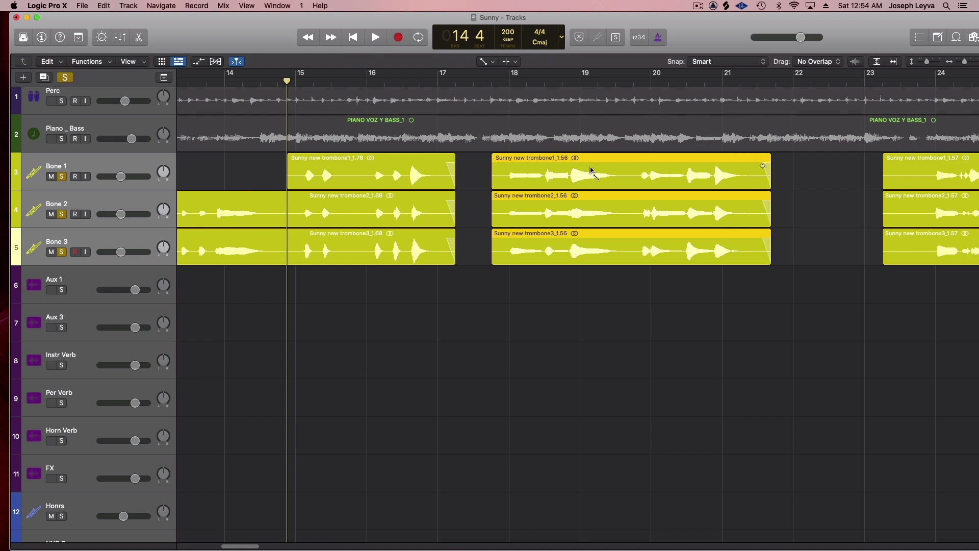
pyautogui.click(502, 166)
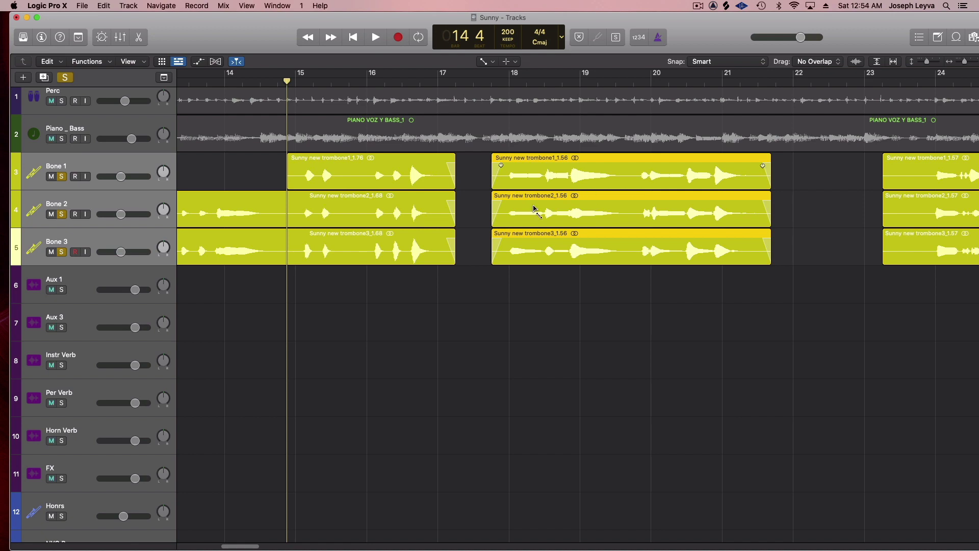
# Fade out the Bone 1–3 regions ending in bar 7 and fade in the regions starting just before bar 8
pyautogui.moveTo(251, 546); pyautogui.dragTo(230, 548)
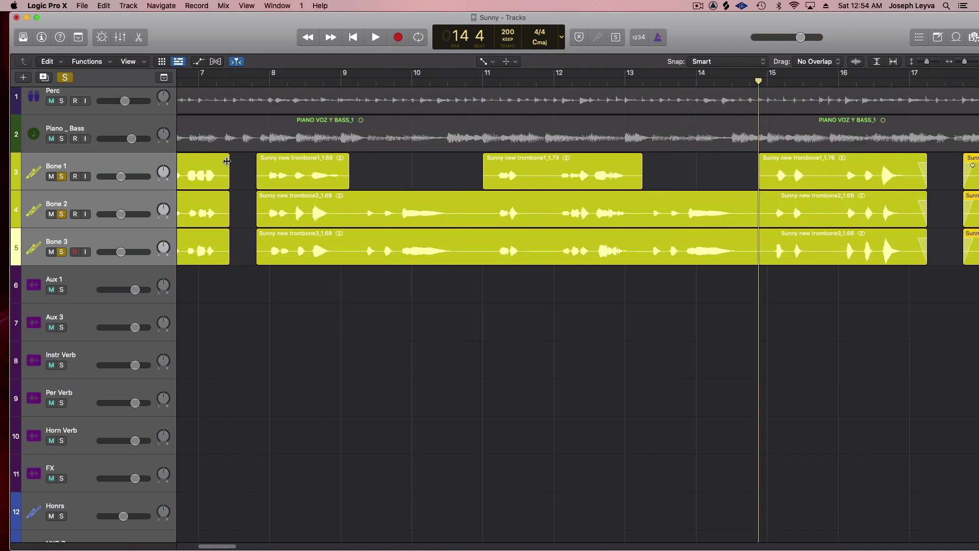
pyautogui.click(223, 162)
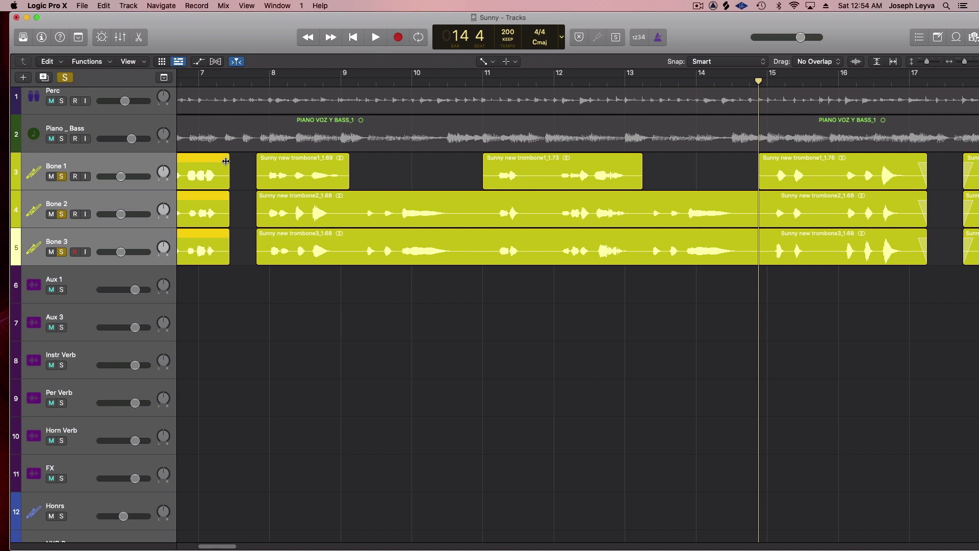
pyautogui.click(260, 165)
pyautogui.moveTo(265, 166); pyautogui.dragTo(273, 174)
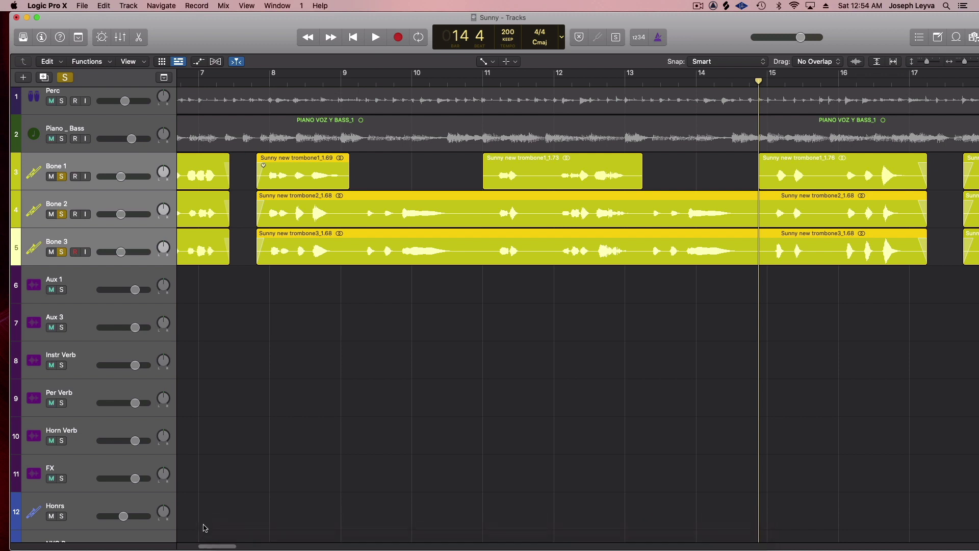
# Fade in the Bone 1–3 regions starting just before bar 4 and fade out the opening regions ending in bar 3
pyautogui.moveTo(214, 549); pyautogui.dragTo(183, 548)
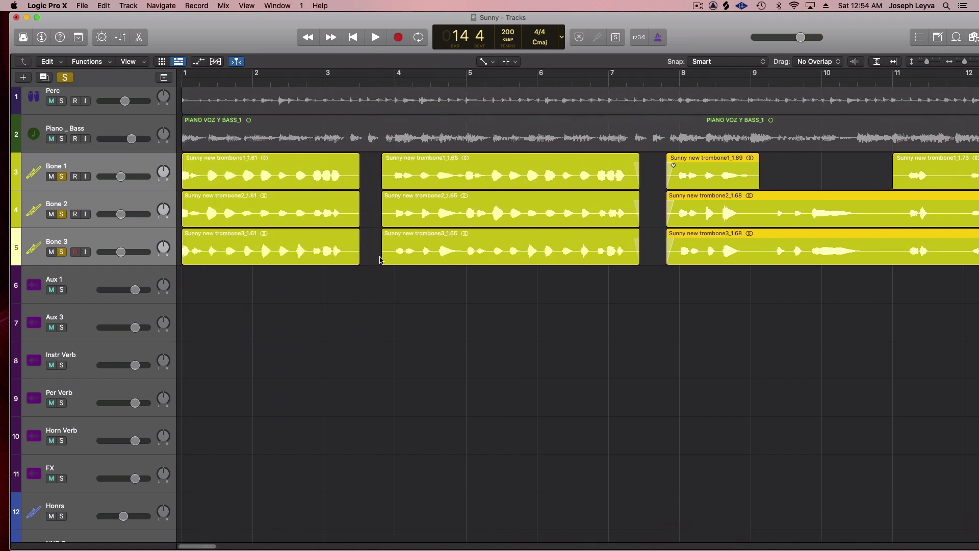
pyautogui.click(390, 160)
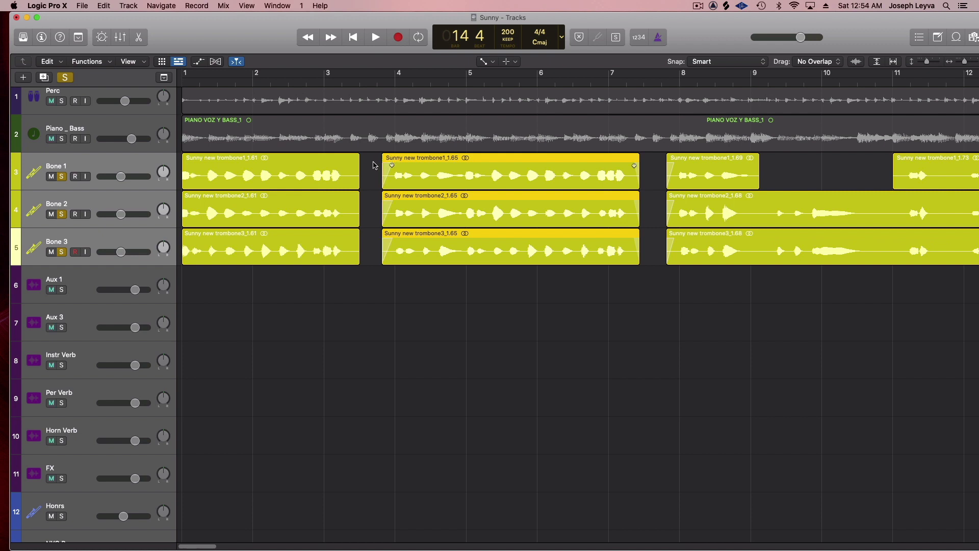
pyautogui.click(357, 161)
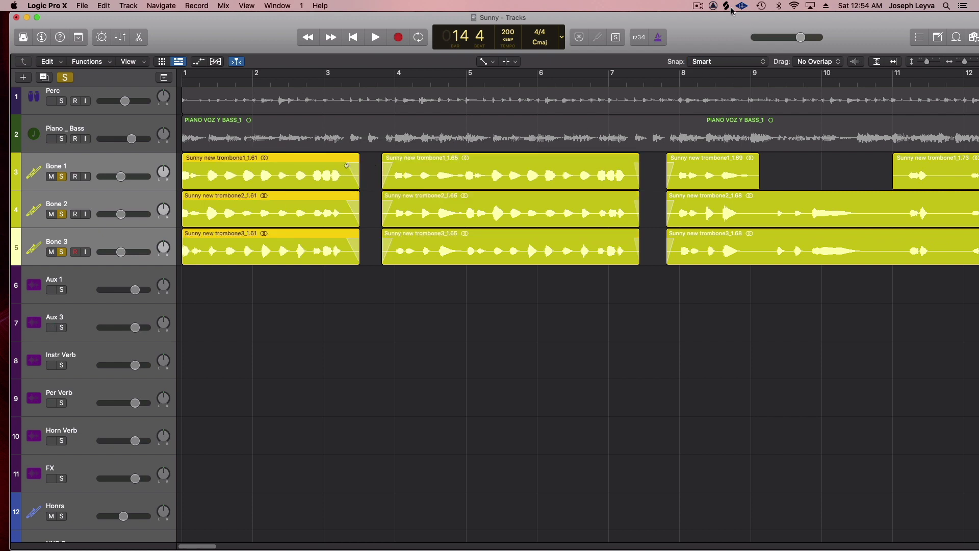
pyautogui.click(700, 6)
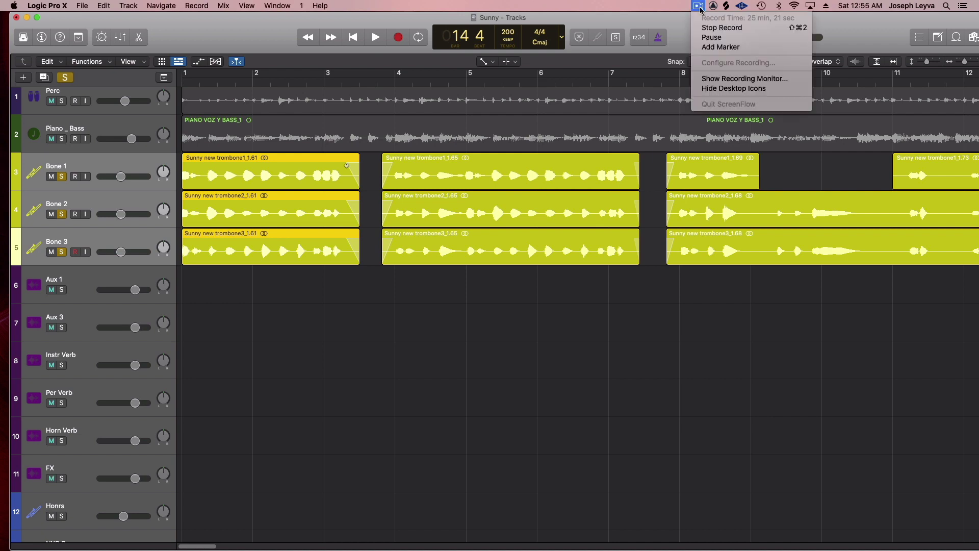
pyautogui.click(707, 38)
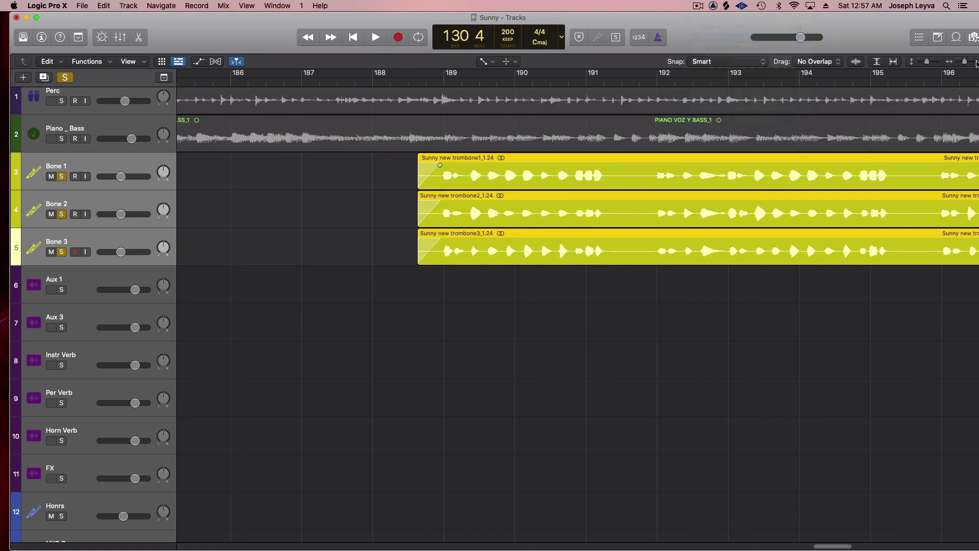
# Look over the faded trombone regions across the song and switch the editing tool back to the Pointer Tool
pyautogui.press('z')
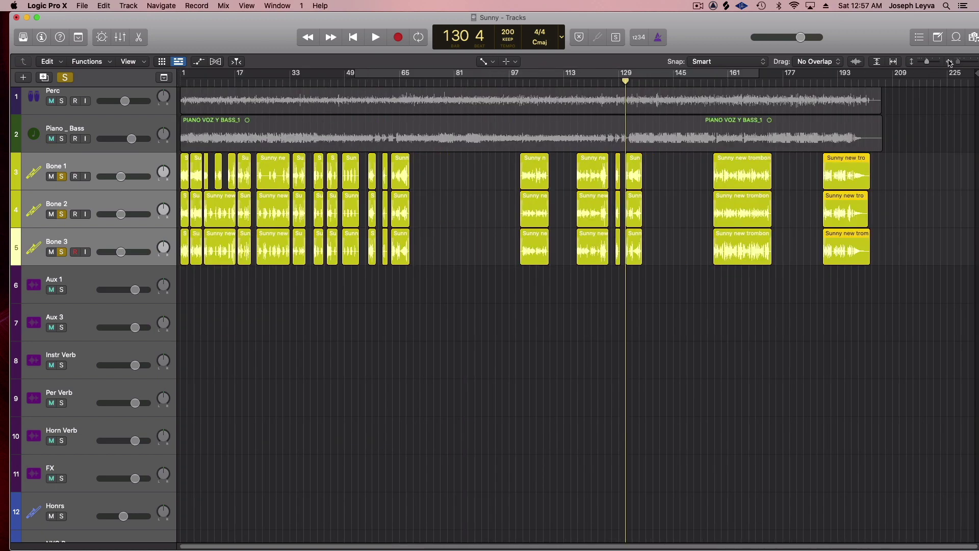
pyautogui.scroll(1, 479, 346)
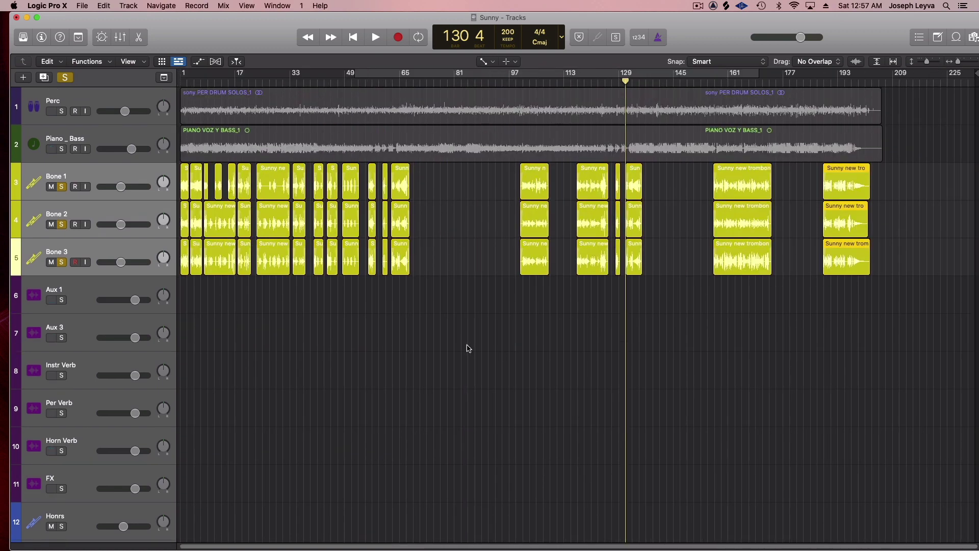
pyautogui.moveTo(959, 61); pyautogui.dragTo(968, 63)
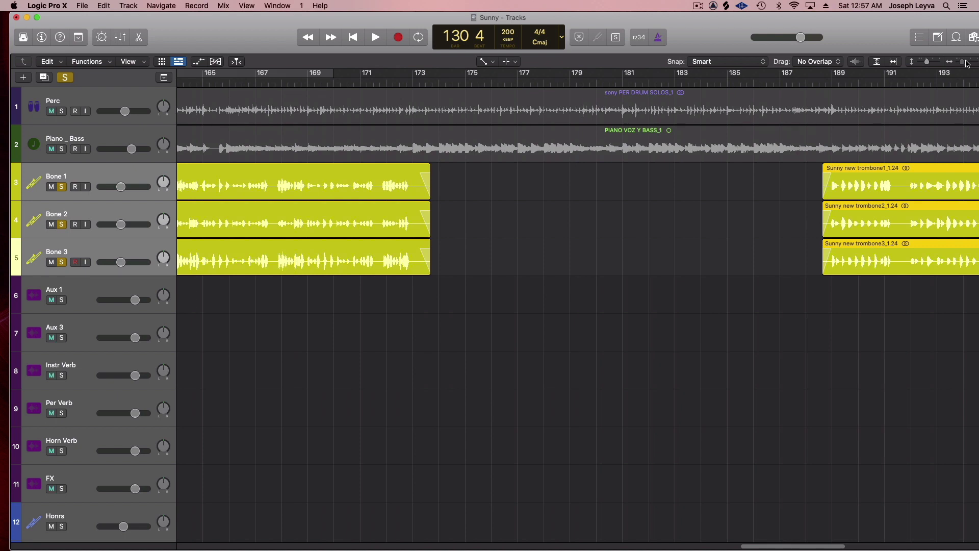
pyautogui.moveTo(968, 63); pyautogui.dragTo(966, 63)
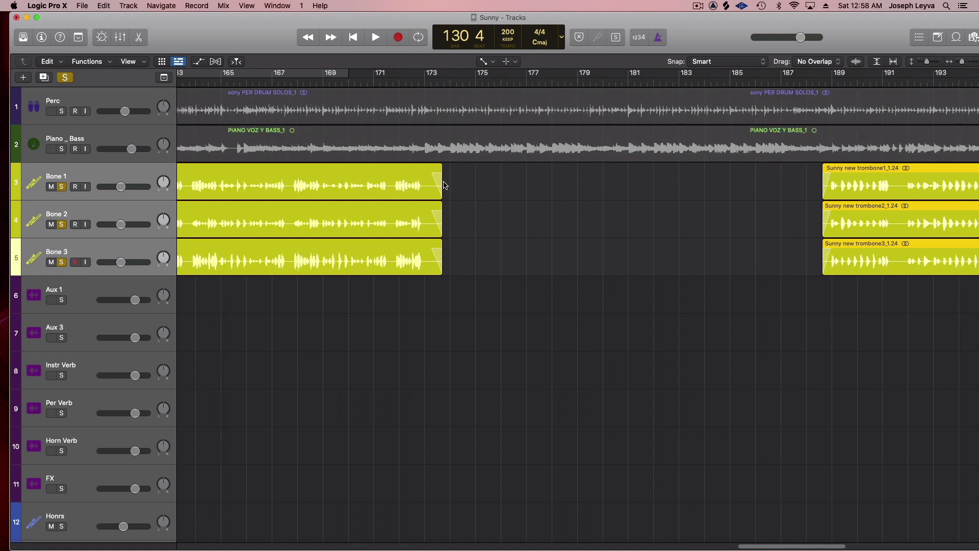
pyautogui.click(487, 62)
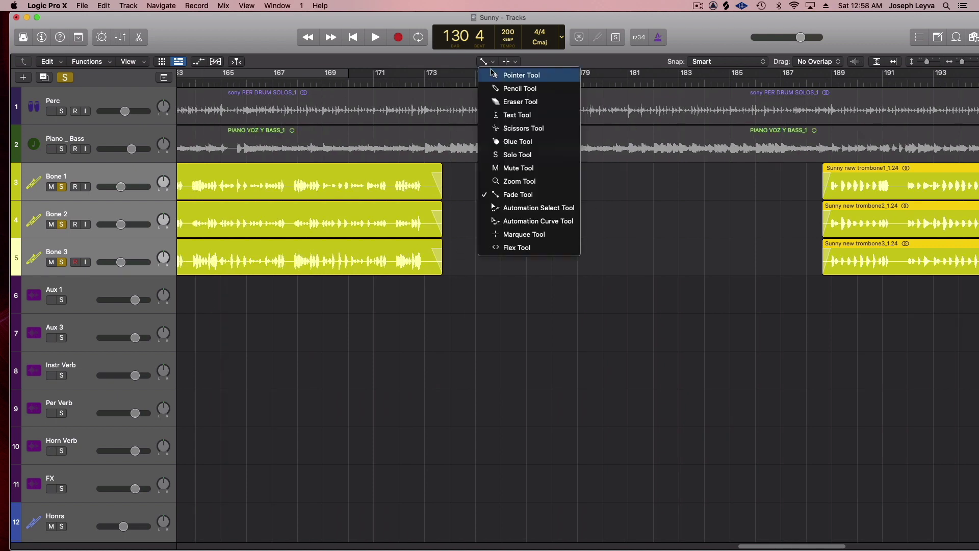
pyautogui.press('Escape')
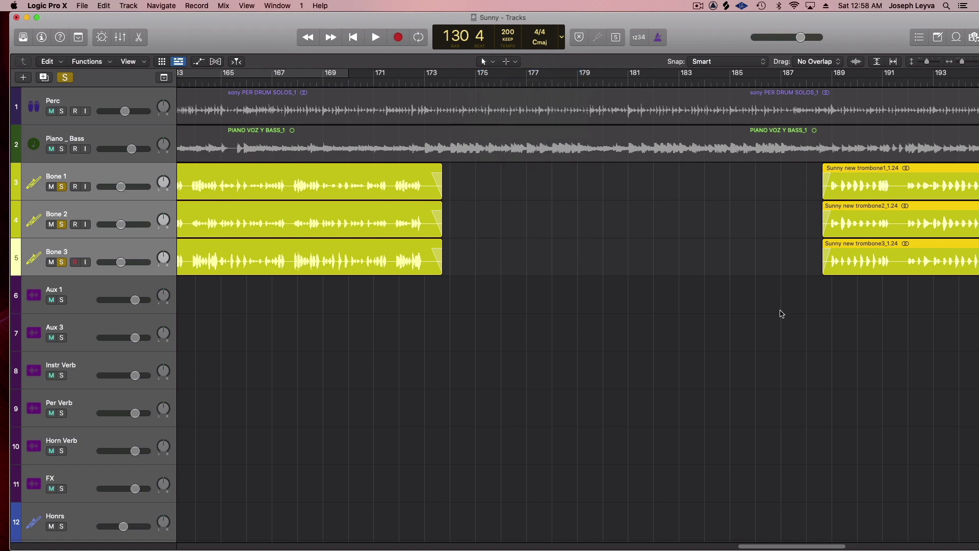
# Show the mixer and insert a Channel EQ on the Honrs bus channel
pyautogui.moveTo(764, 547); pyautogui.dragTo(618, 543)
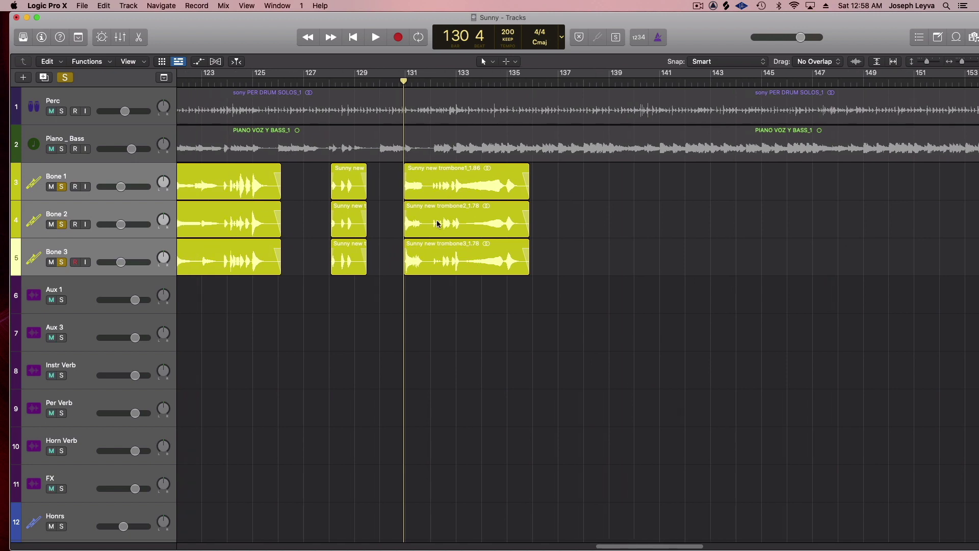
pyautogui.click(119, 39)
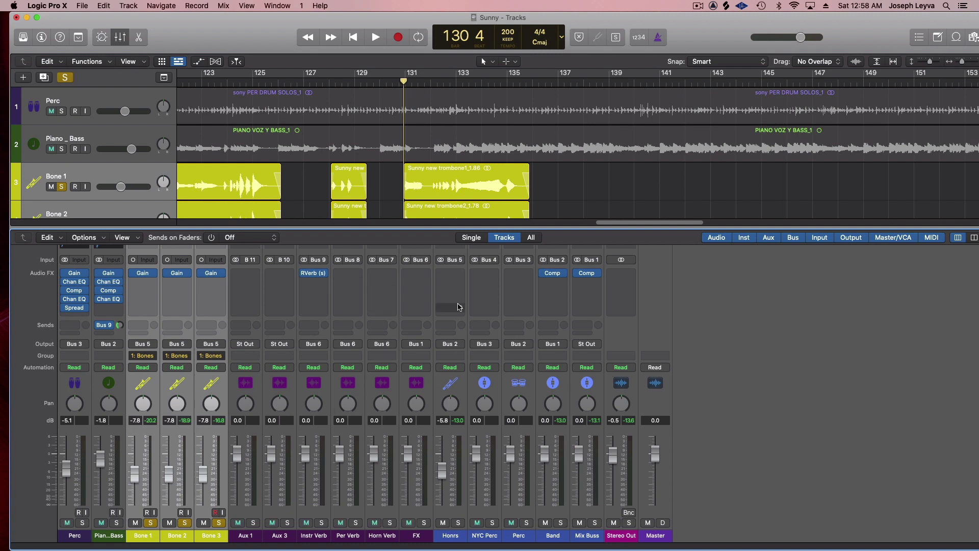
pyautogui.click(457, 275)
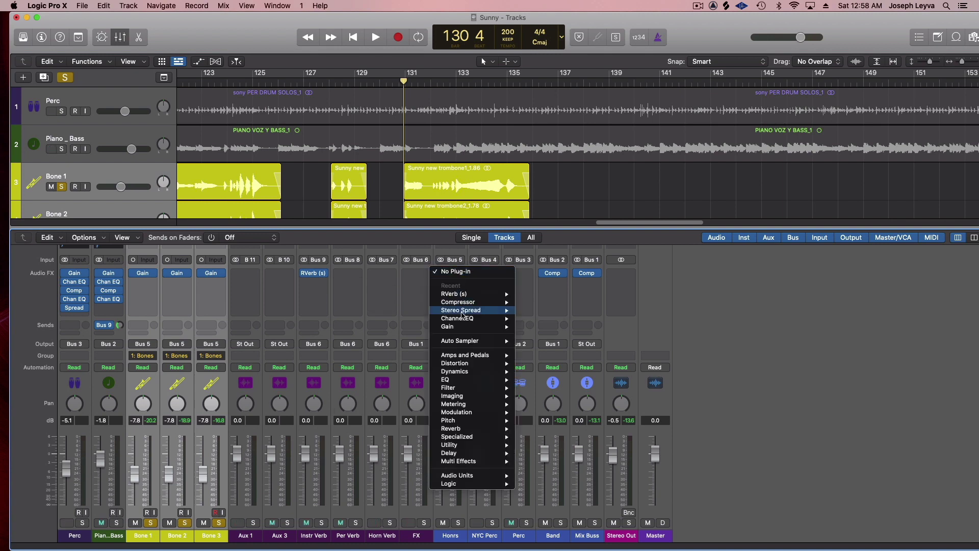
pyautogui.moveTo(463, 318)
pyautogui.click(558, 320)
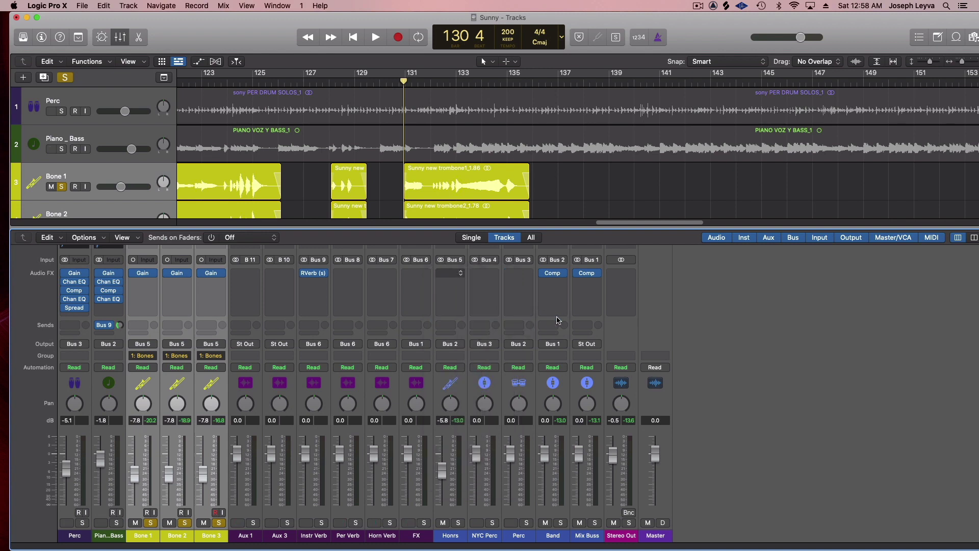
# Enable the Honrs EQ's low-cut band at 89 Hz, 48 dB/Oct with a Q of 0.51, and play the passage from bar 130
pyautogui.click(336, 195)
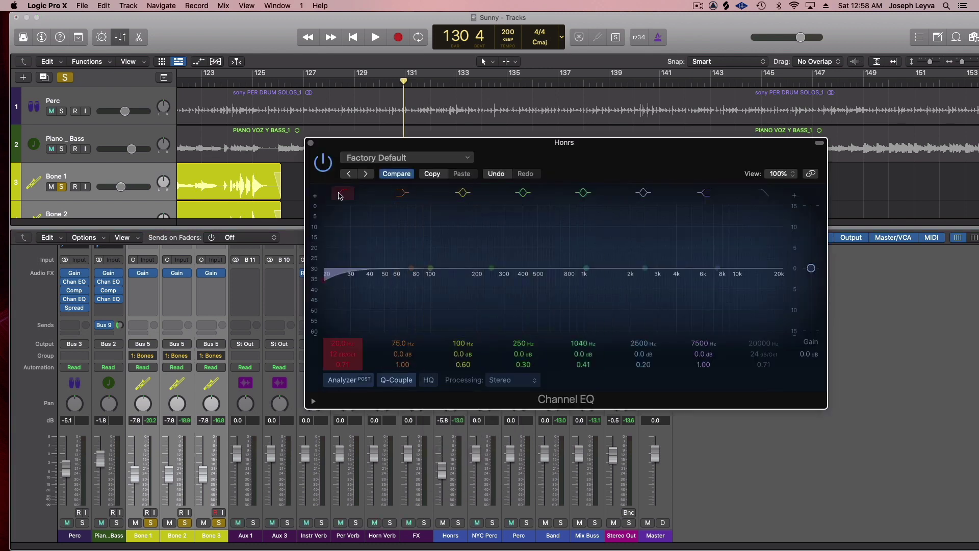
pyautogui.moveTo(342, 354); pyautogui.dragTo(343, 347)
pyautogui.moveTo(324, 280); pyautogui.dragTo(427, 287)
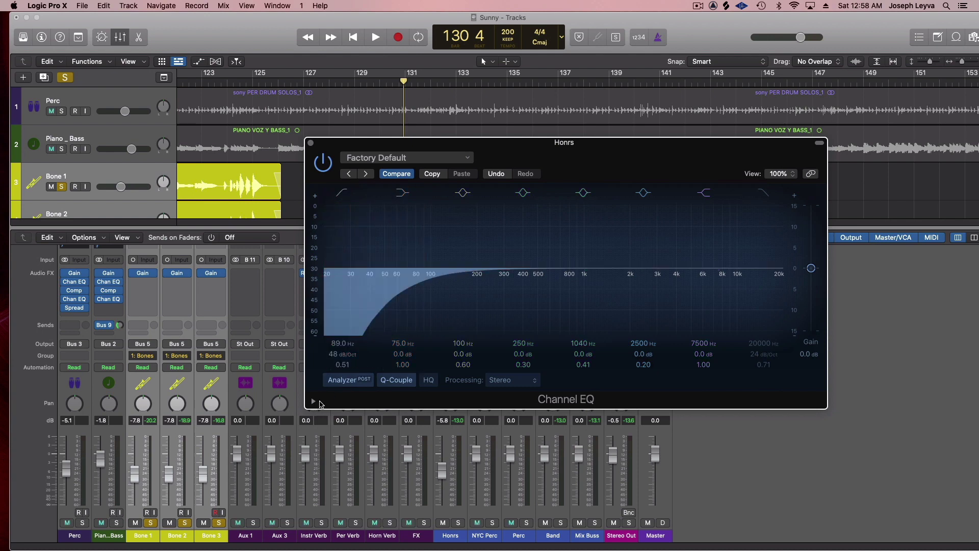
pyautogui.press('space')
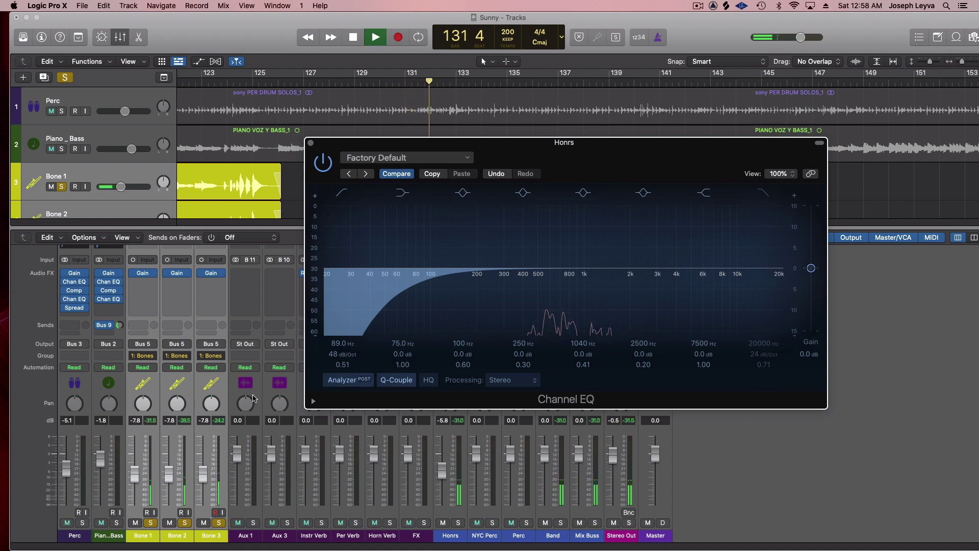
pyautogui.press('space')
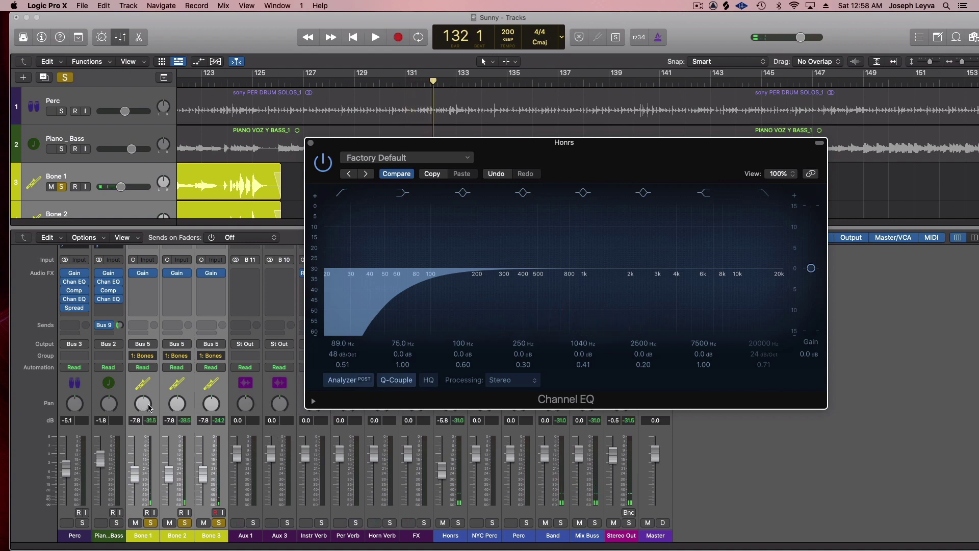
# Pan the trombone channels individually: Bone 1 to -14, Bone 2 to +28 and Bone 3 to -35
pyautogui.click(203, 393)
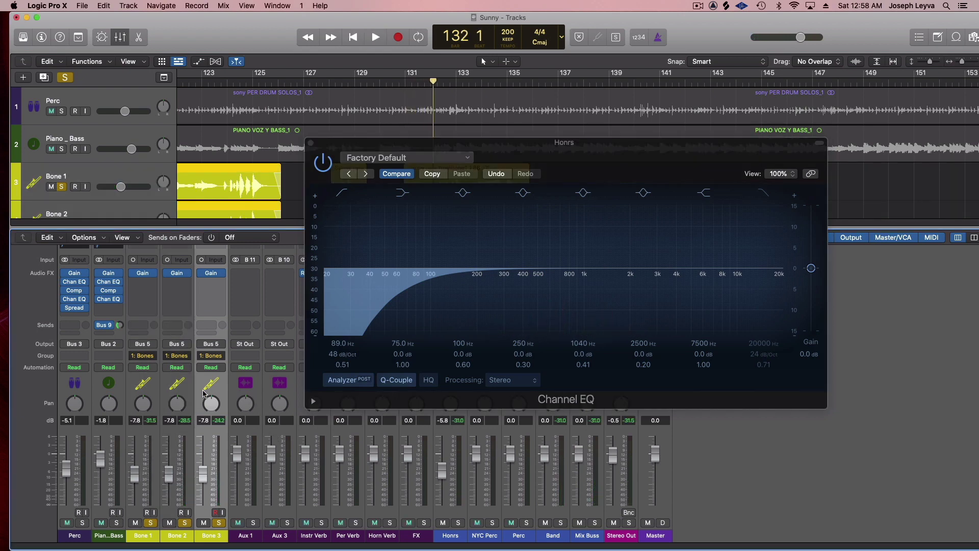
pyautogui.moveTo(142, 403); pyautogui.dragTo(143, 404)
pyautogui.moveTo(211, 404); pyautogui.dragTo(177, 393)
# During playback, boost the Honrs EQ's 1040 Hz band by 1.7 dB, moving it to 1500 Hz with a Q of 1.60
pyautogui.press('space')
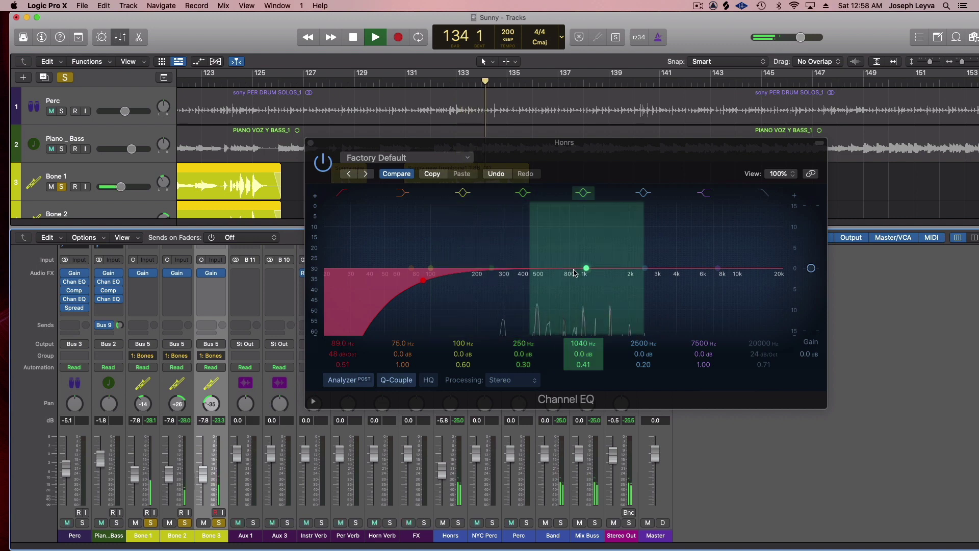
pyautogui.moveTo(586, 269)
pyautogui.mouseDown()
pyautogui.moveTo(611, 262)
pyautogui.moveTo(569, 264)
pyautogui.mouseUp()
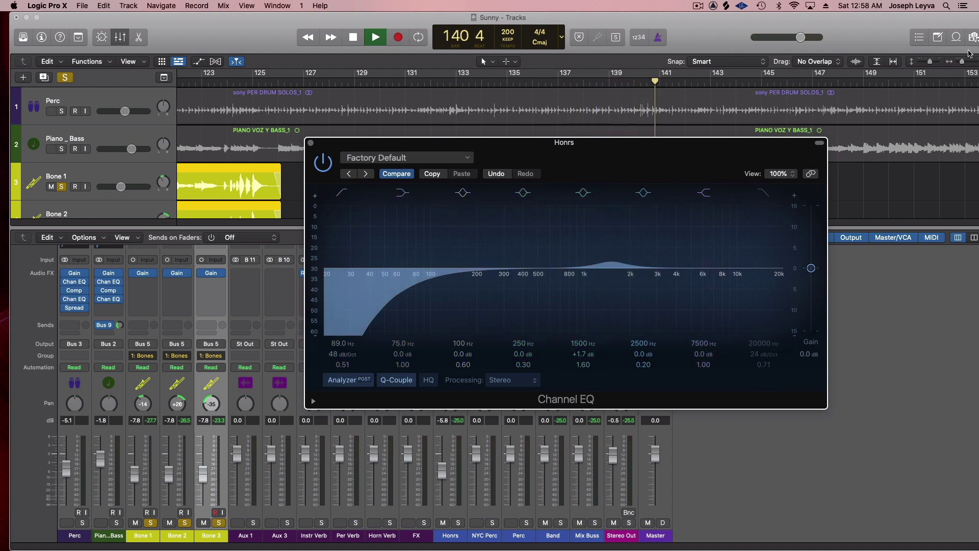
# Stop playback and enable cycling over the trombone regions named 1.21, from about bar 157 to bar 174
pyautogui.press('space')
pyautogui.moveTo(964, 61); pyautogui.dragTo(959, 61)
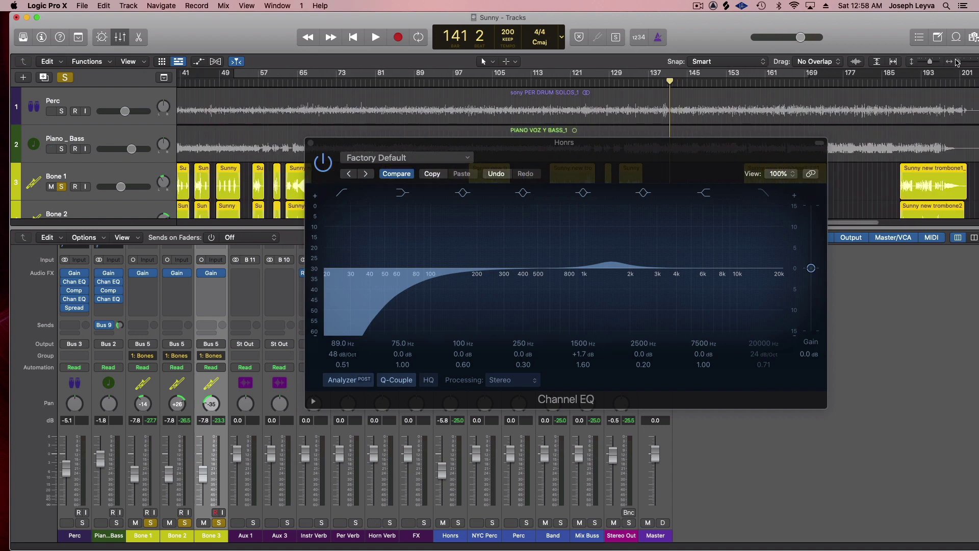
pyautogui.moveTo(763, 149); pyautogui.dragTo(583, 265)
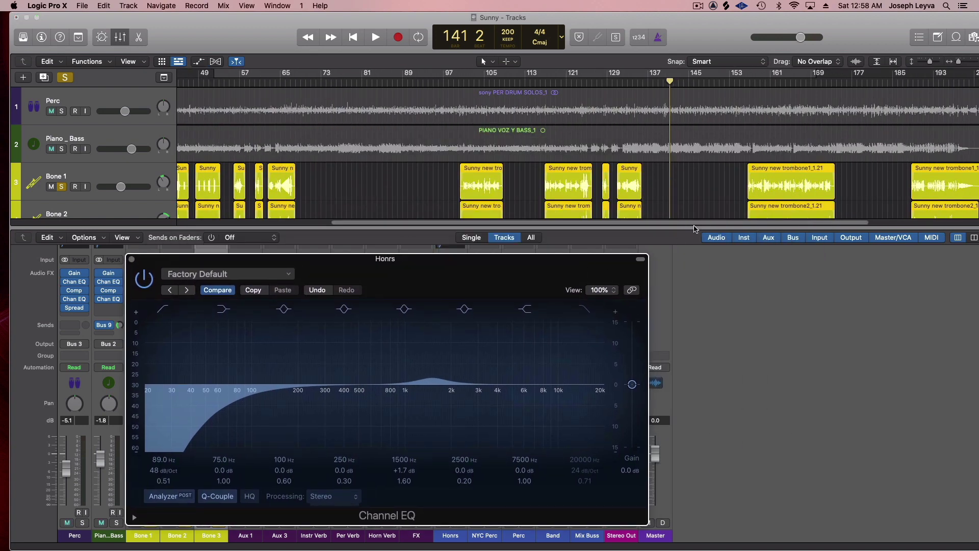
pyautogui.moveTo(704, 223); pyautogui.dragTo(830, 228)
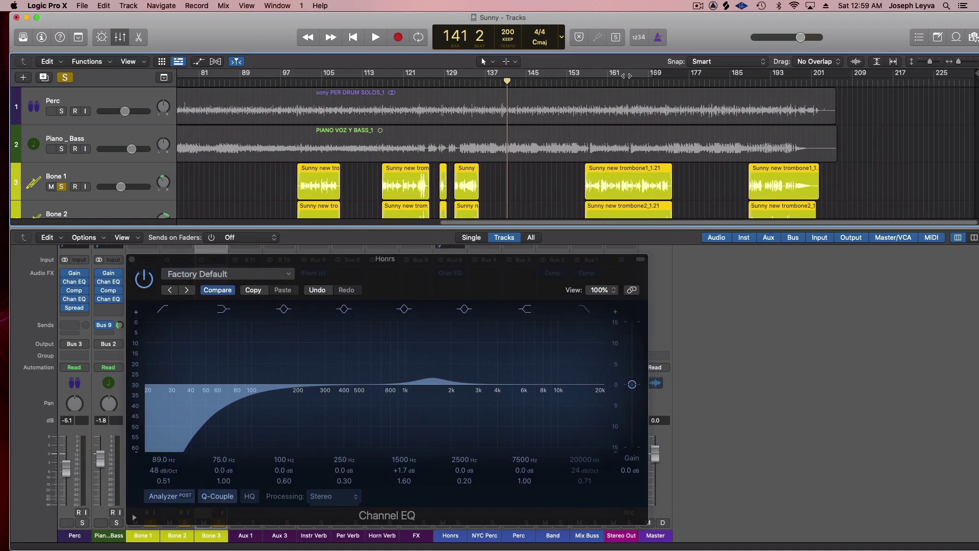
pyautogui.click(419, 39)
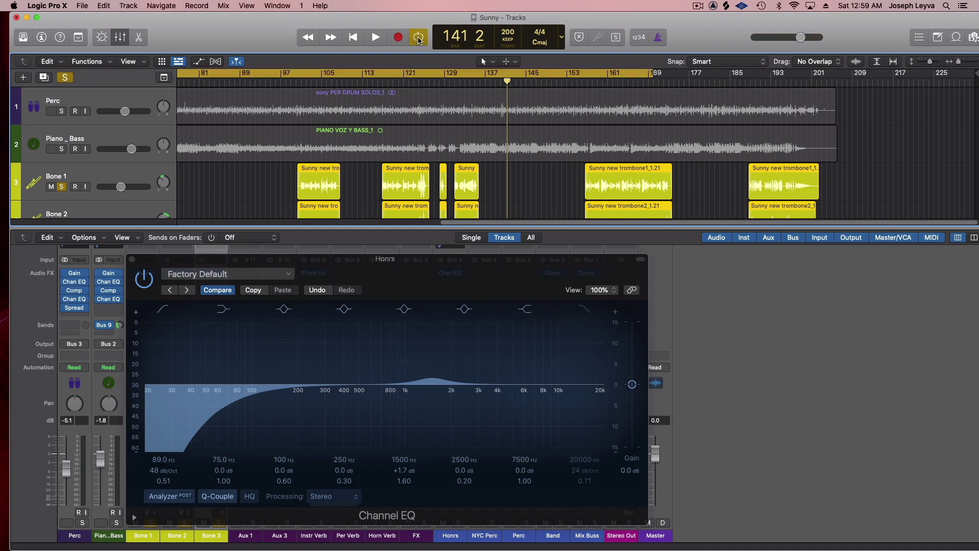
pyautogui.moveTo(534, 74); pyautogui.dragTo(671, 91)
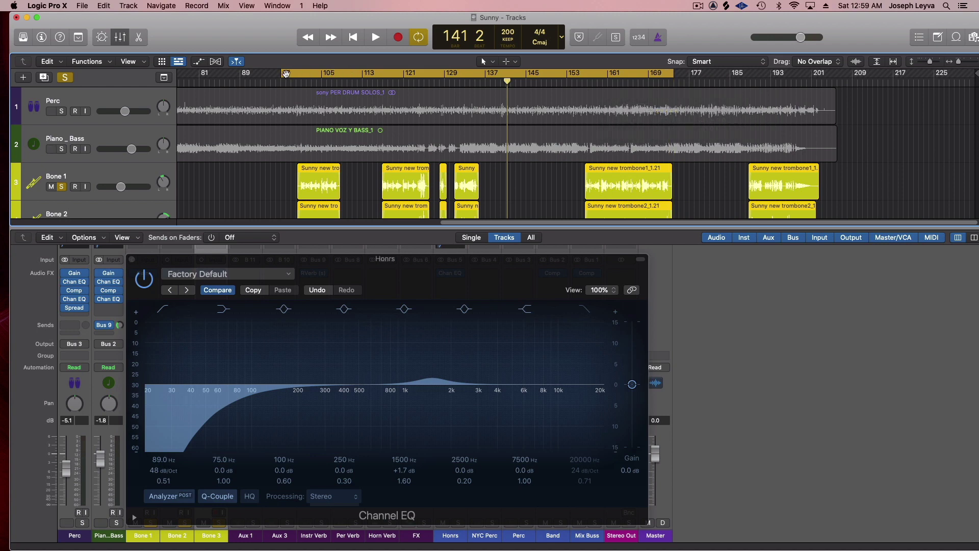
pyautogui.moveTo(285, 74); pyautogui.dragTo(588, 100)
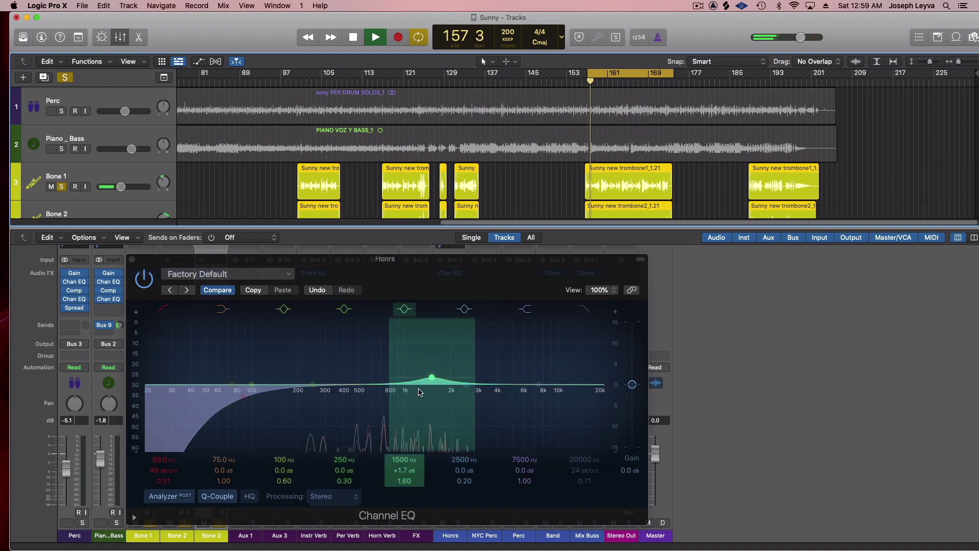
# While the loop plays, boost the Honrs EQ 2.3 dB at 1560 Hz, 2.1 dB at 254 Hz with Q 1.40, and 1.8 dB at 8200 Hz
pyautogui.click(341, 385)
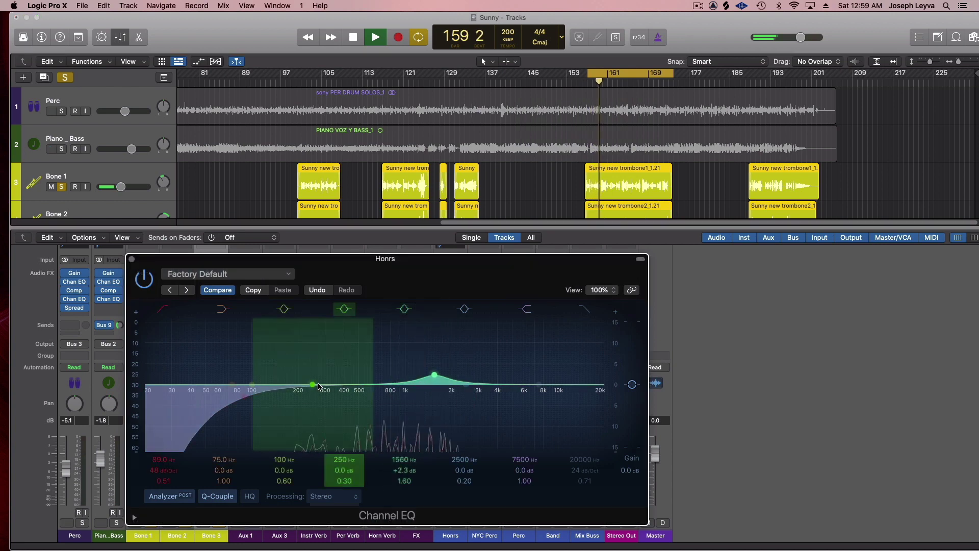
pyautogui.moveTo(314, 384); pyautogui.dragTo(320, 375)
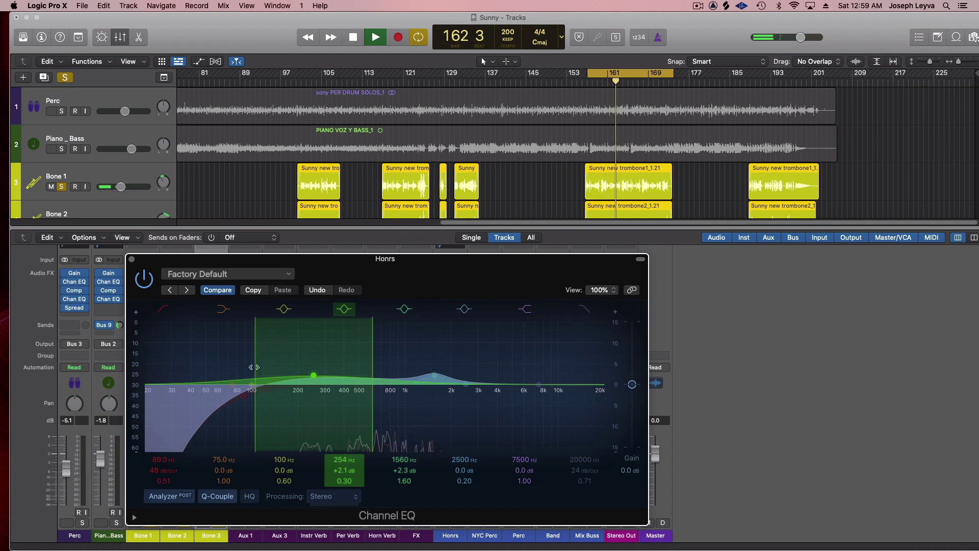
pyautogui.moveTo(258, 368); pyautogui.dragTo(270, 367)
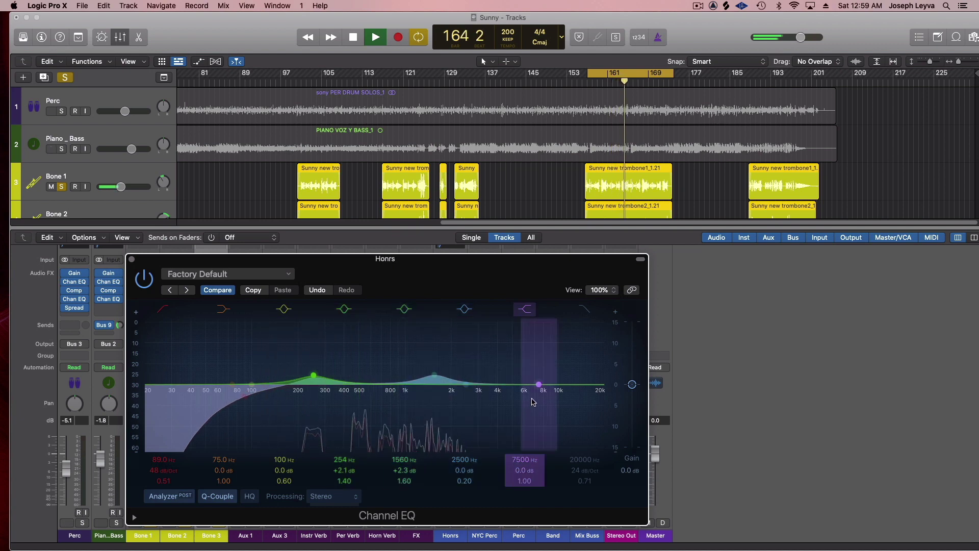
pyautogui.moveTo(538, 384); pyautogui.dragTo(546, 380)
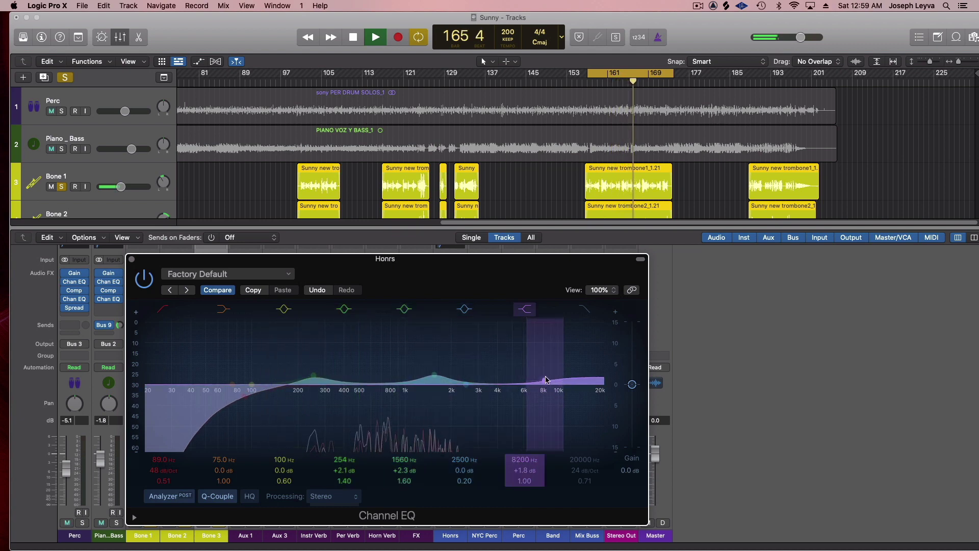
pyautogui.click(131, 260)
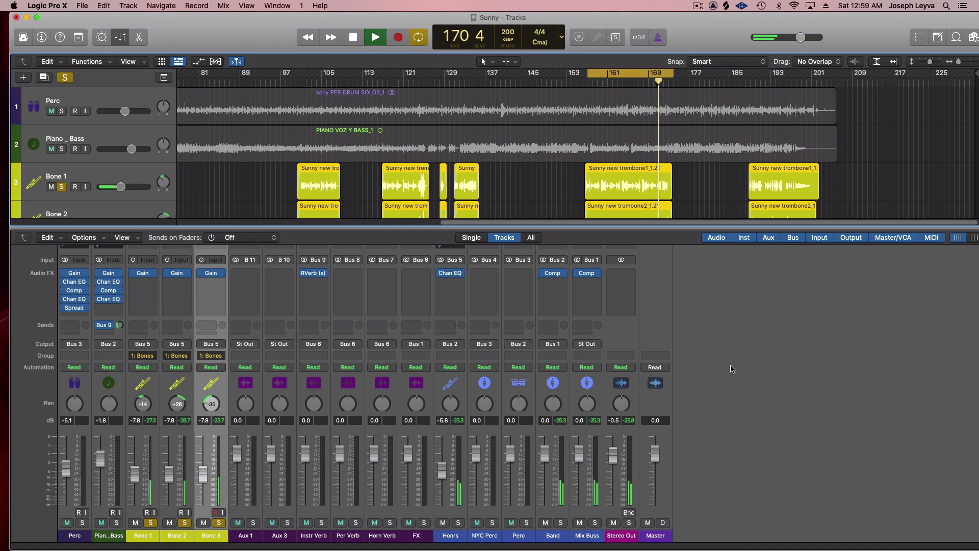
pyautogui.press('space')
# Insert a stereo Compressor after the Honrs bus's Channel EQ and set its model to Vintage Opto
pyautogui.click(520, 326)
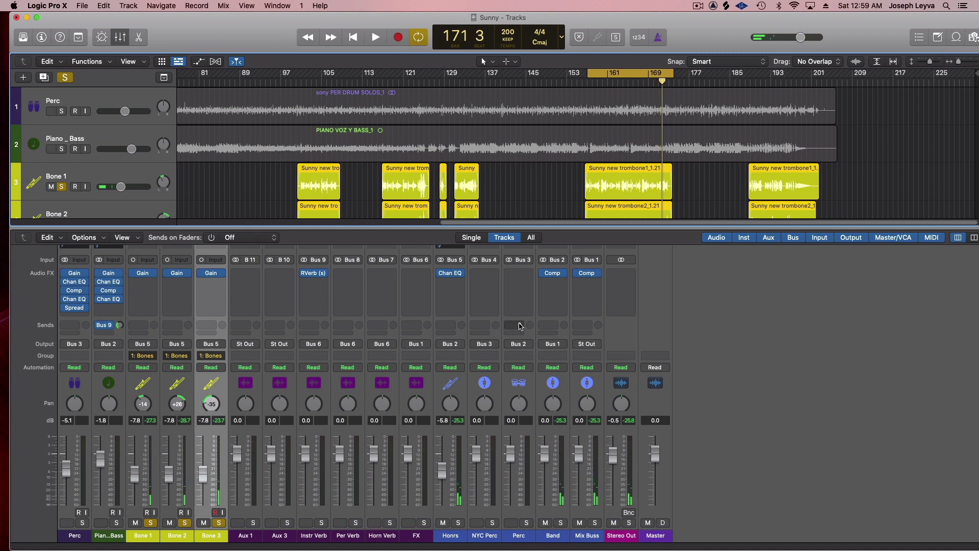
pyautogui.click(457, 285)
pyautogui.moveTo(461, 320)
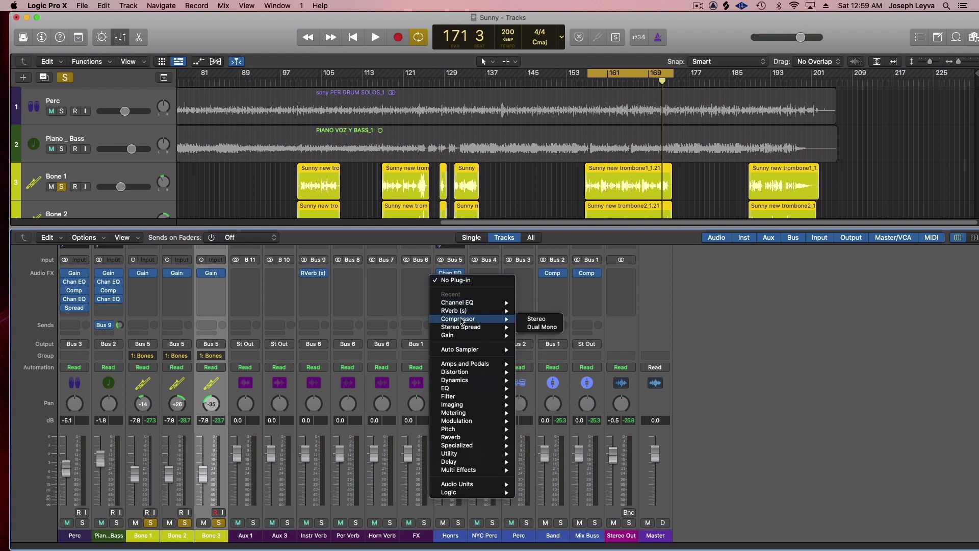
pyautogui.click(540, 321)
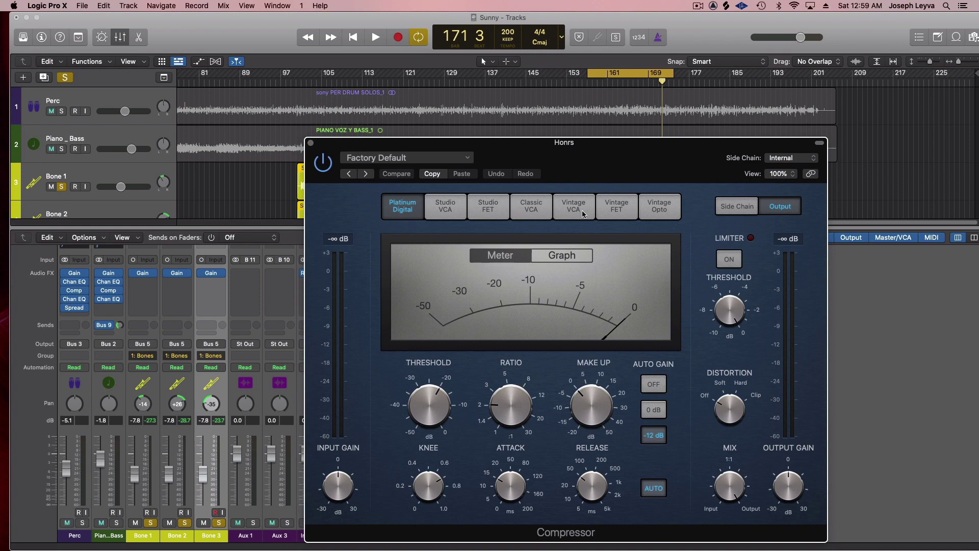
pyautogui.click(583, 213)
pyautogui.click(618, 212)
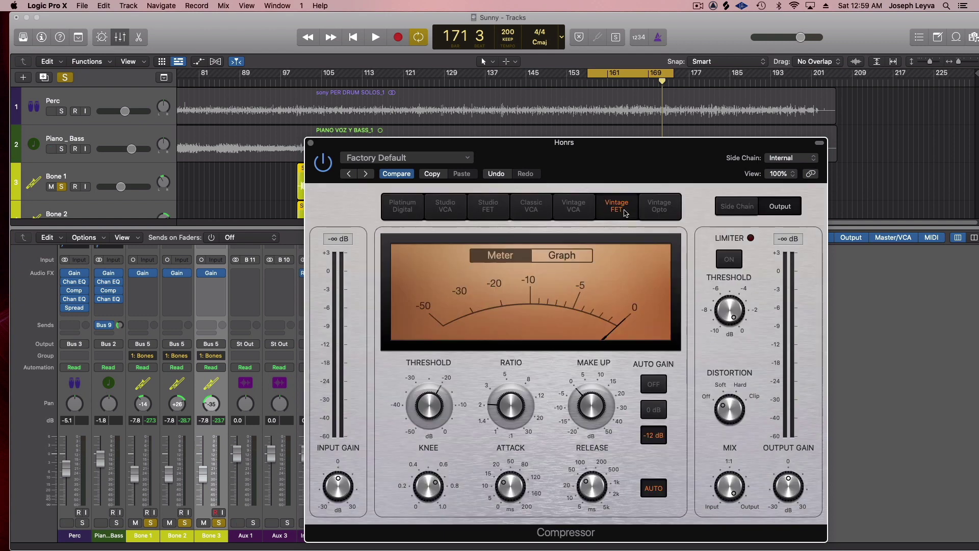
pyautogui.click(655, 212)
pyautogui.moveTo(423, 405)
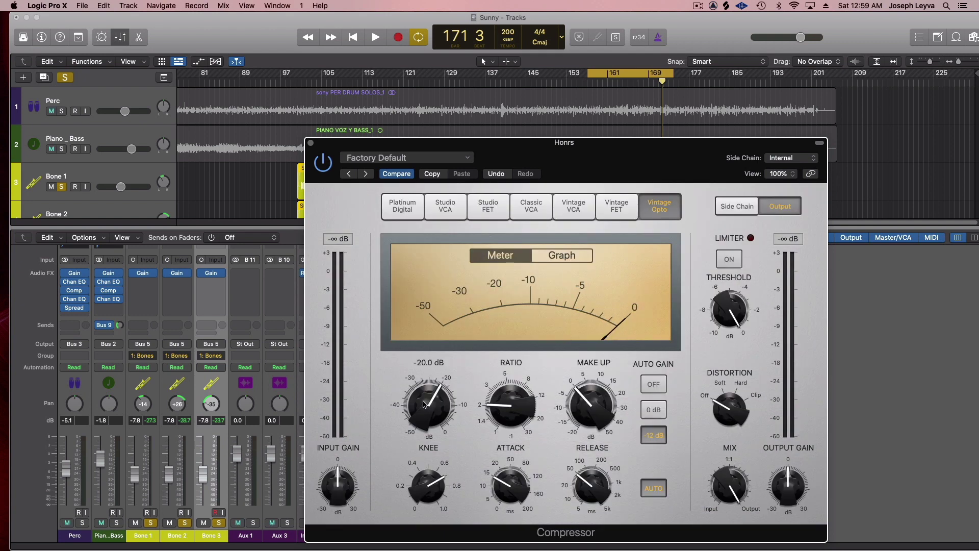
# Set the compressor's threshold to about -32.5 dB, turn off auto gain and auto release, lengthen the attack and set the release to about 51 ms
pyautogui.moveTo(435, 401); pyautogui.dragTo(427, 436)
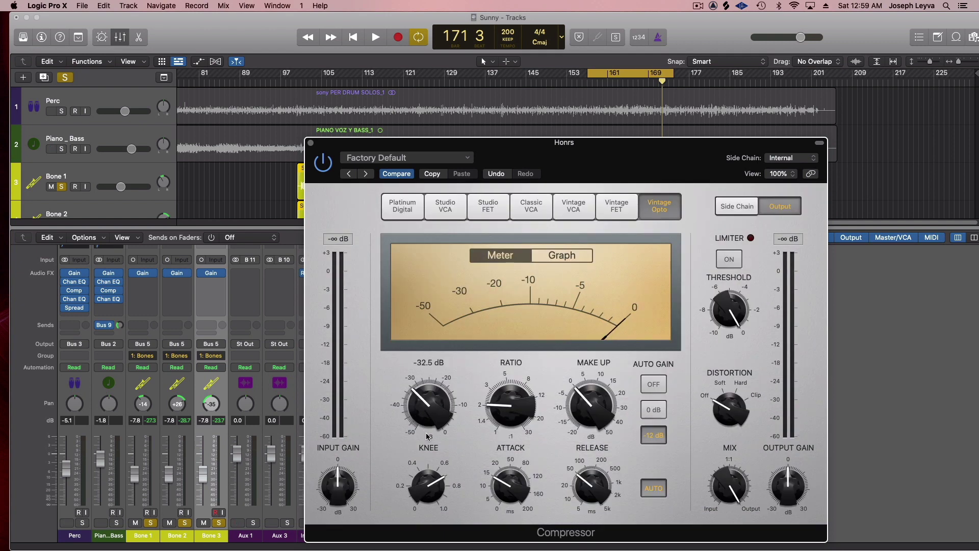
pyautogui.click(654, 385)
pyautogui.click(660, 490)
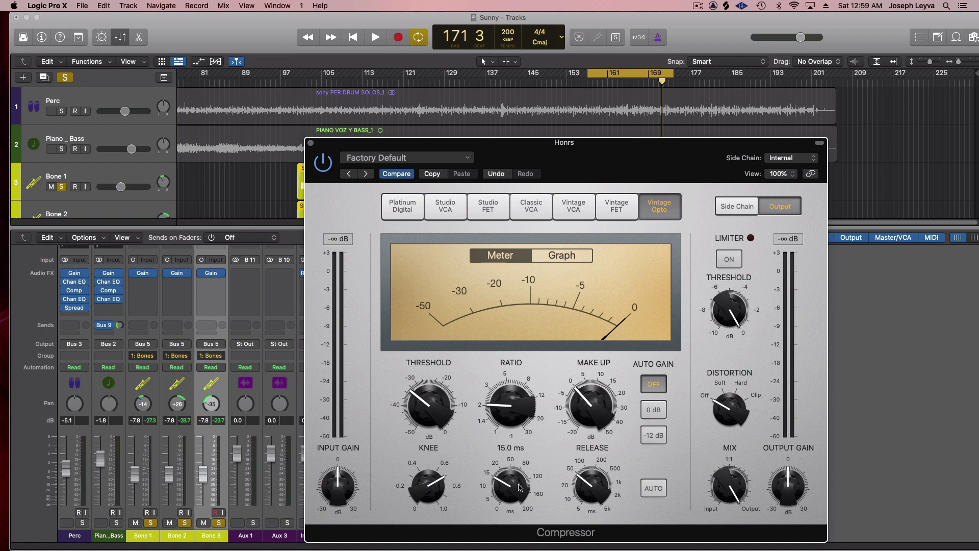
pyautogui.moveTo(520, 488); pyautogui.dragTo(527, 474)
pyautogui.moveTo(596, 482); pyautogui.dragTo(604, 480)
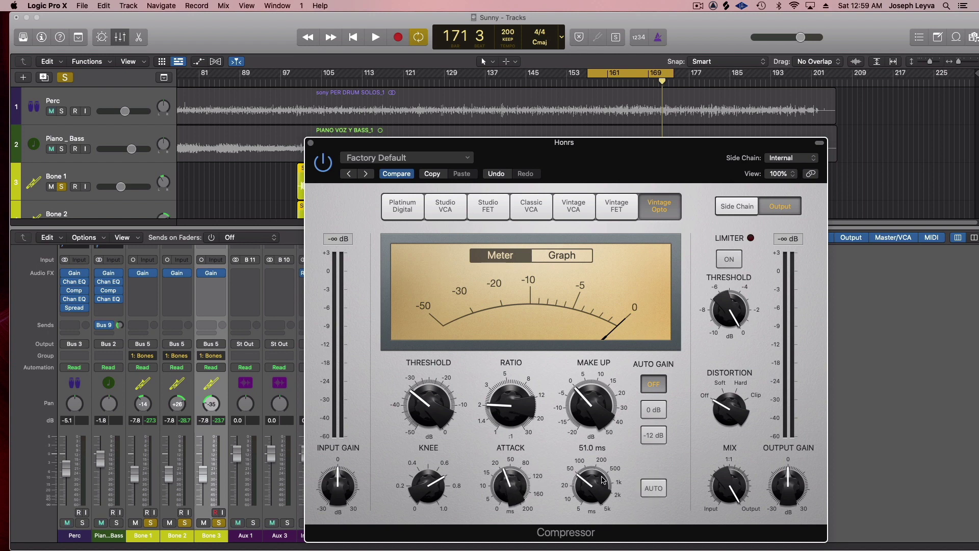
pyautogui.click(311, 142)
# Play the loop, raise the Honrs fader to -4.2 dB and check the bus's gain reduction meter
pyautogui.press('space')
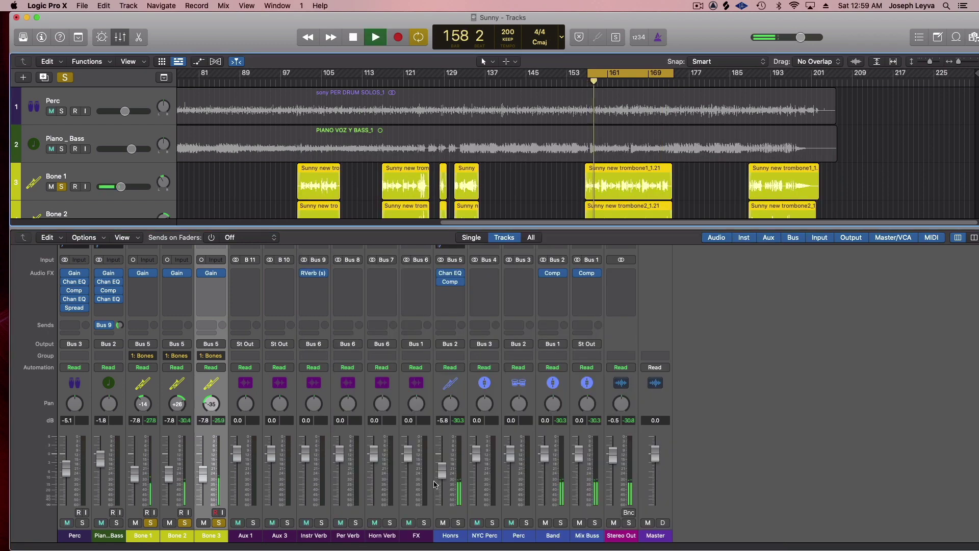
pyautogui.moveTo(442, 472); pyautogui.dragTo(442, 464)
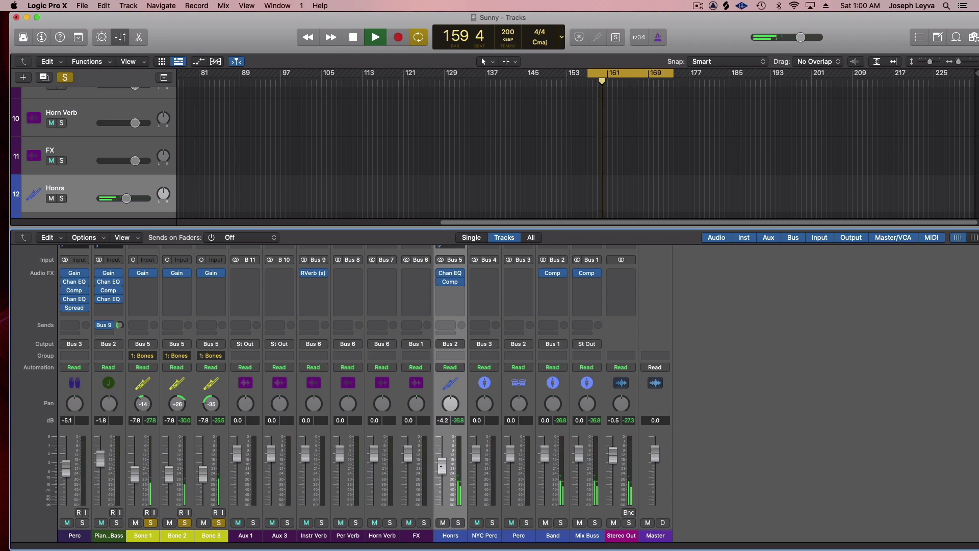
pyautogui.scroll(3, 457, 346)
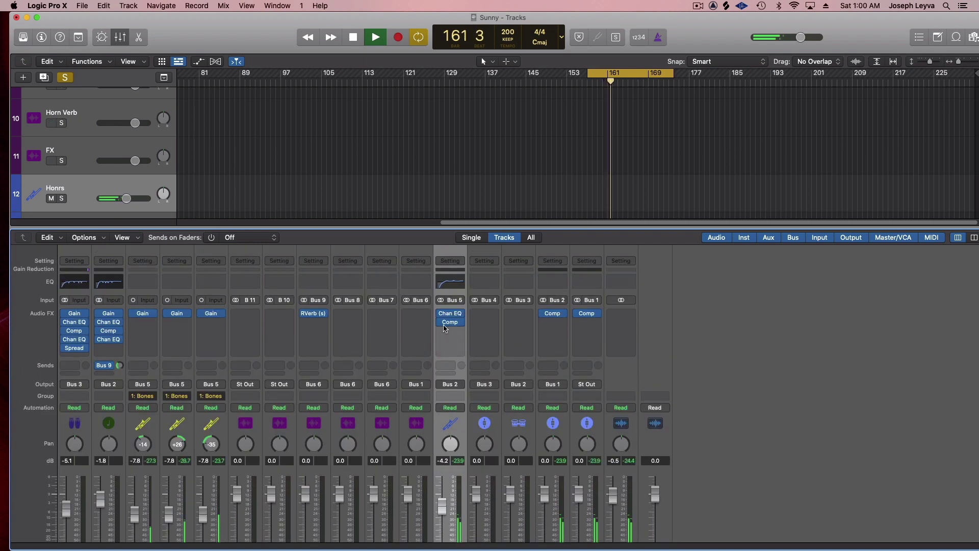
pyautogui.moveTo(442, 324)
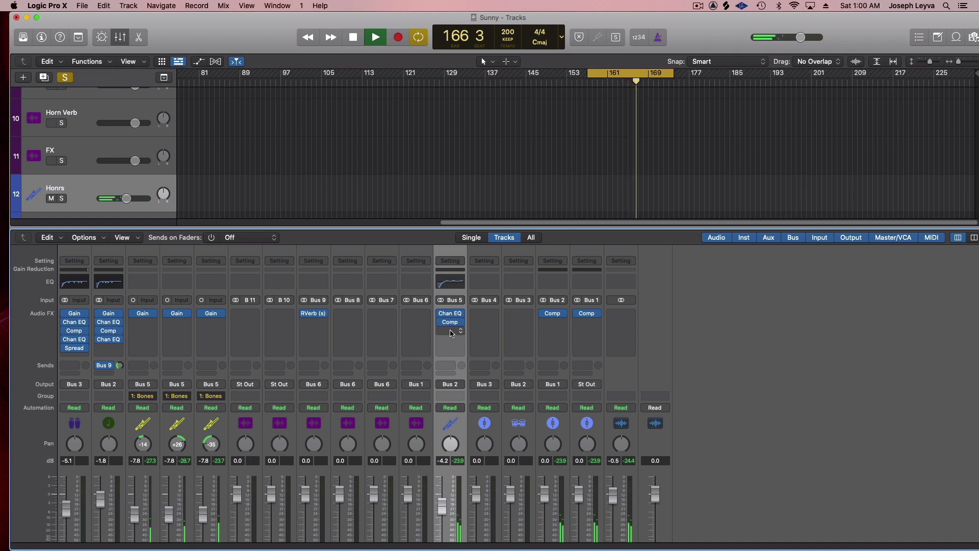
pyautogui.press('space')
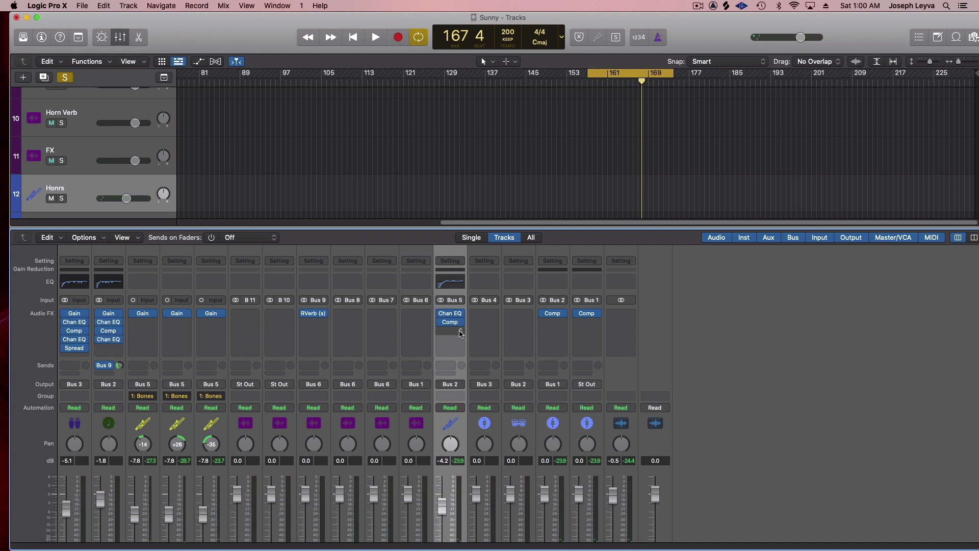
# Insert Slate Digital's Virtual Tape Machines in stereo after the compressor on the Honrs bus
pyautogui.click(459, 332)
pyautogui.moveTo(483, 506)
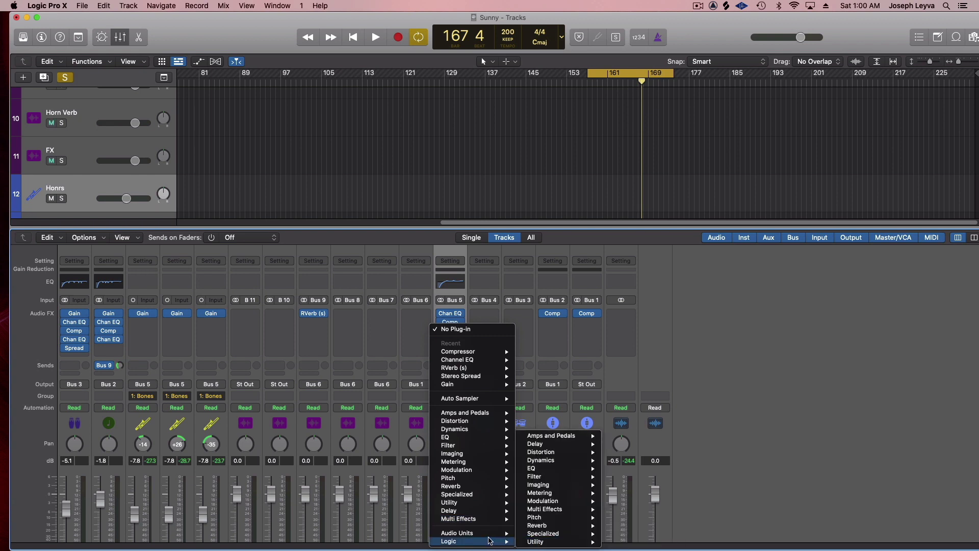
pyautogui.moveTo(485, 537)
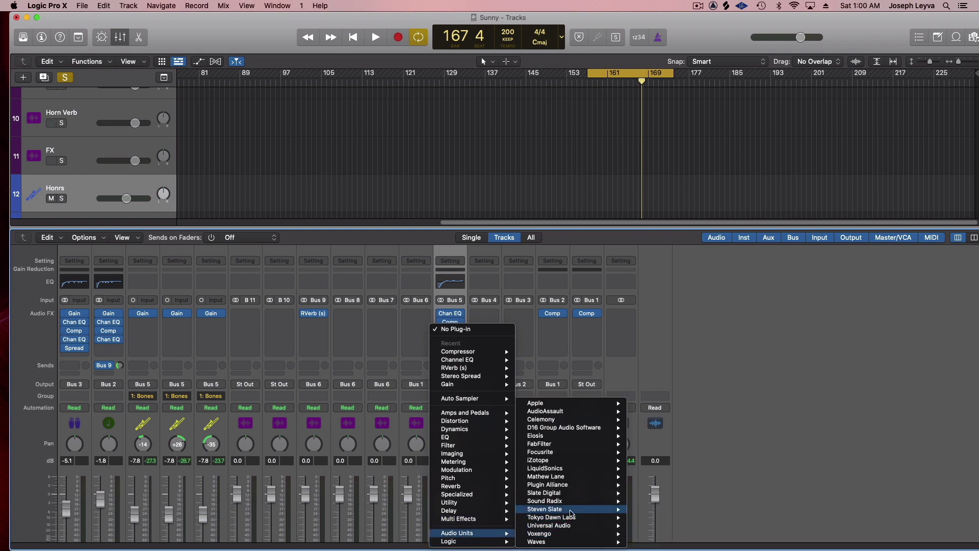
pyautogui.moveTo(574, 510)
pyautogui.moveTo(590, 495)
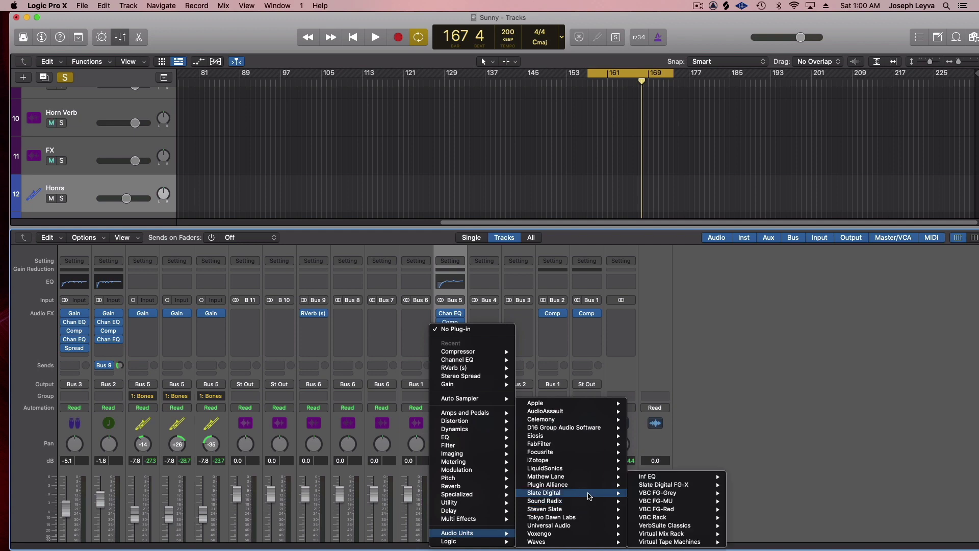
pyautogui.moveTo(694, 543)
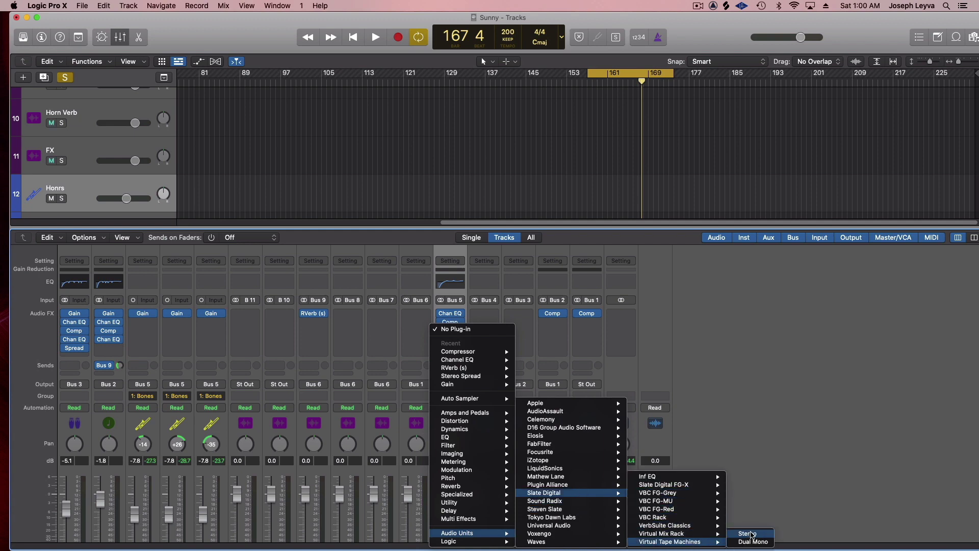
pyautogui.click(752, 534)
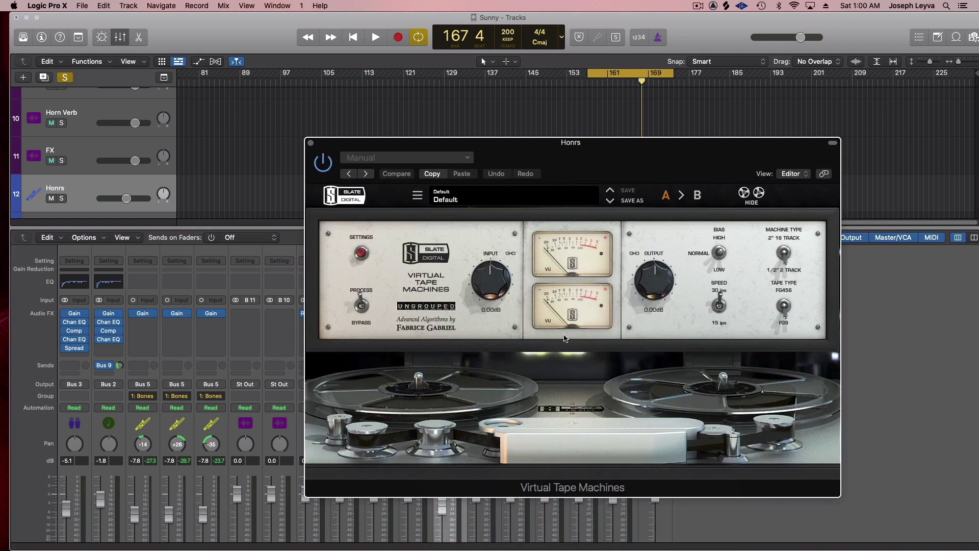
# Compare Virtual Tape Machines bypassed and active on the playing loop, and drive its input to +9.29 dB
pyautogui.moveTo(493, 276)
pyautogui.mouseDown()
pyautogui.moveTo(494, 286)
pyautogui.moveTo(510, 255)
pyautogui.moveTo(502, 264)
pyautogui.mouseUp()
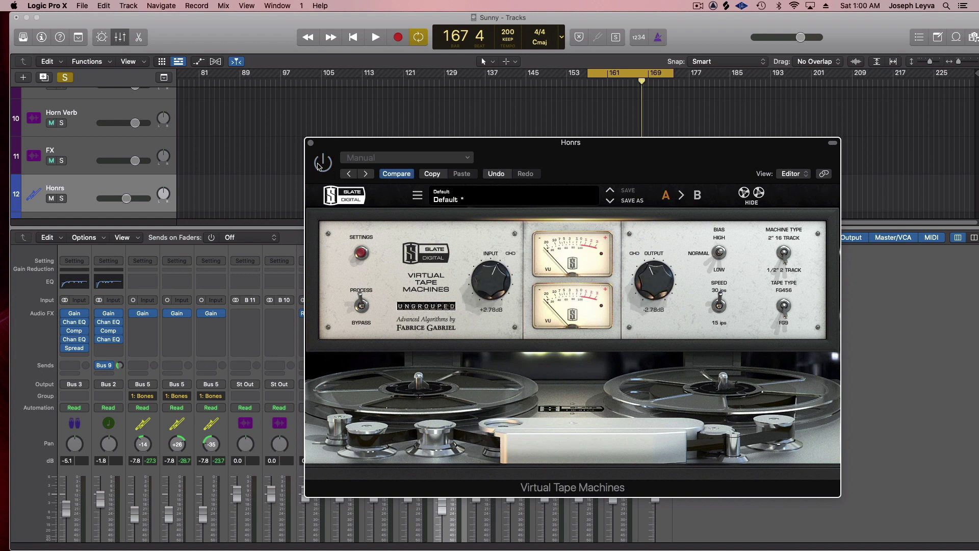
pyautogui.press('space')
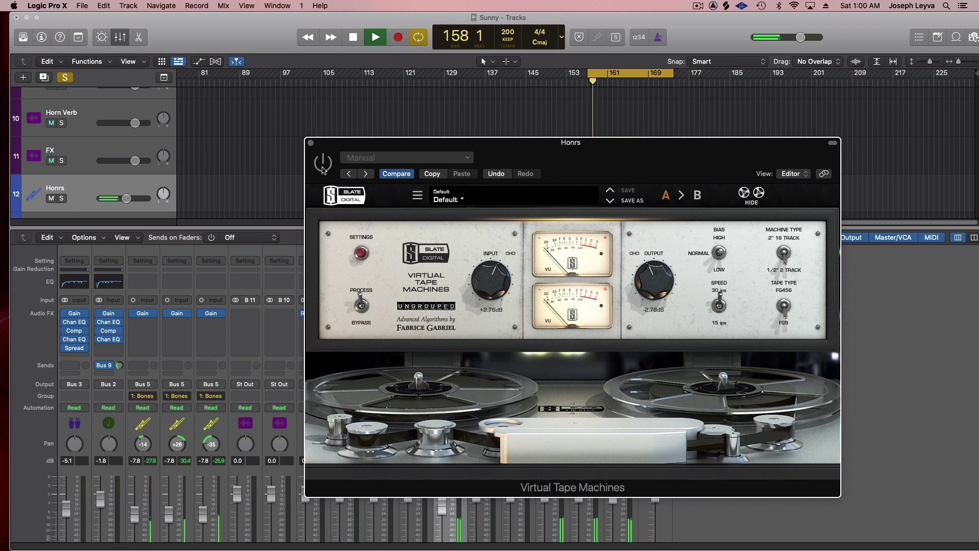
pyautogui.click(323, 168)
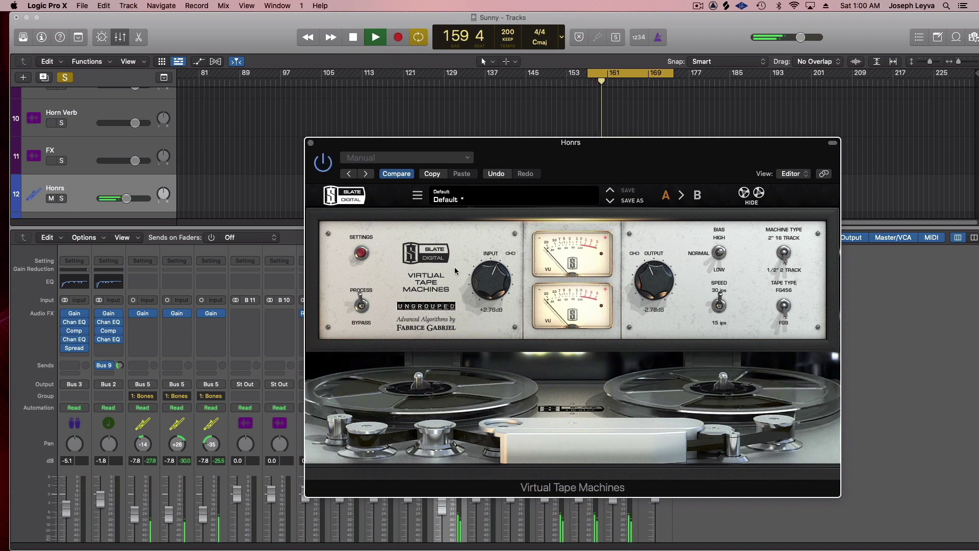
pyautogui.moveTo(487, 284); pyautogui.dragTo(488, 278)
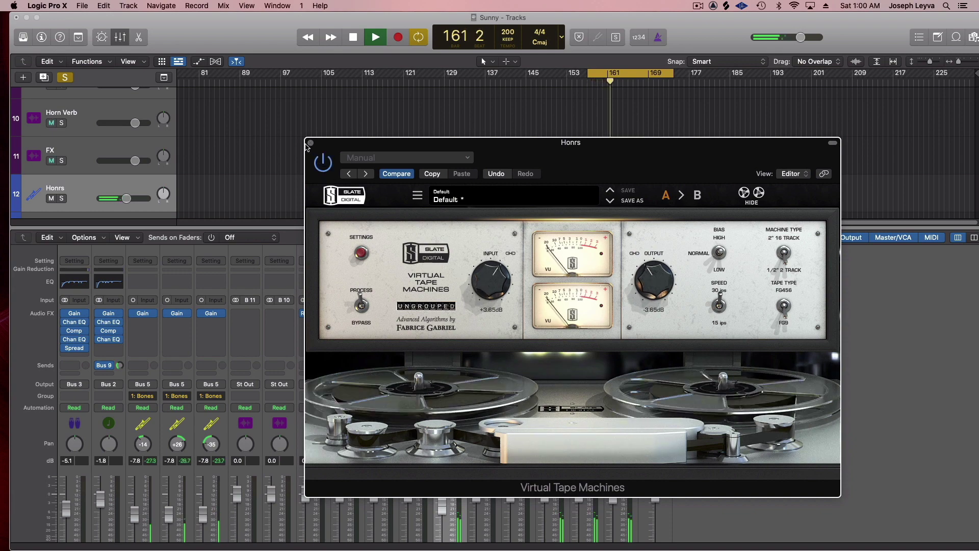
pyautogui.moveTo(495, 282); pyautogui.dragTo(496, 274)
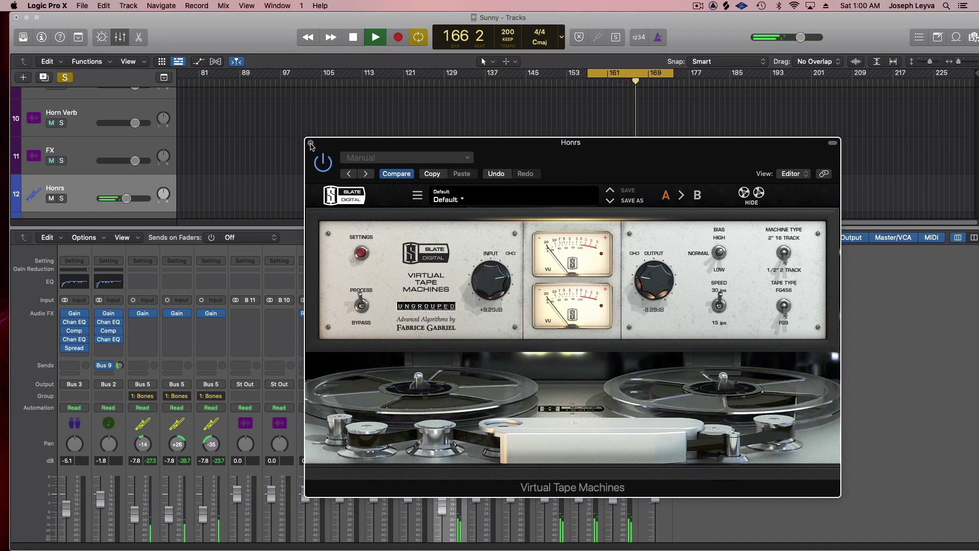
pyautogui.press('super+w')
pyautogui.scroll(-3, 712, 426)
pyautogui.press('space')
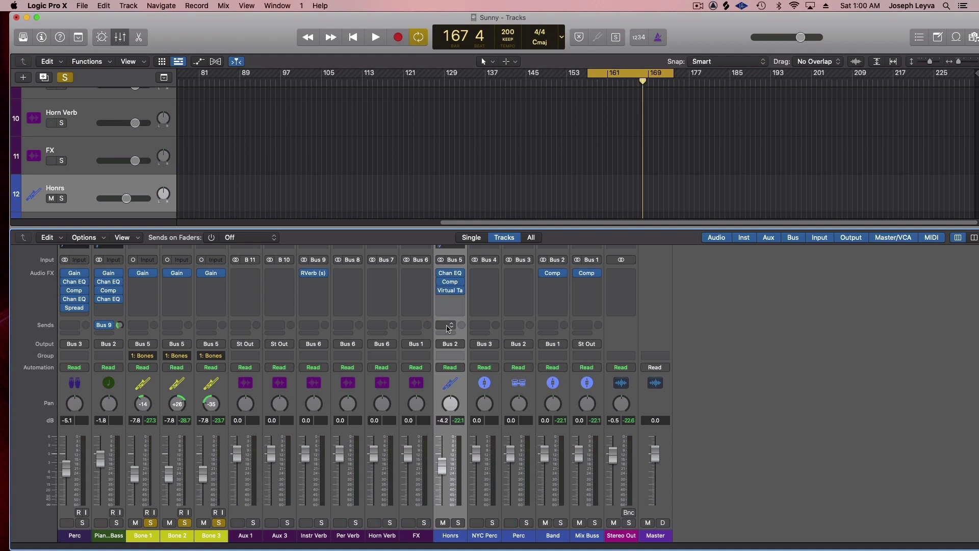
# Insert the RVerb reverb in stereo on the Horn Verb aux
pyautogui.click(383, 275)
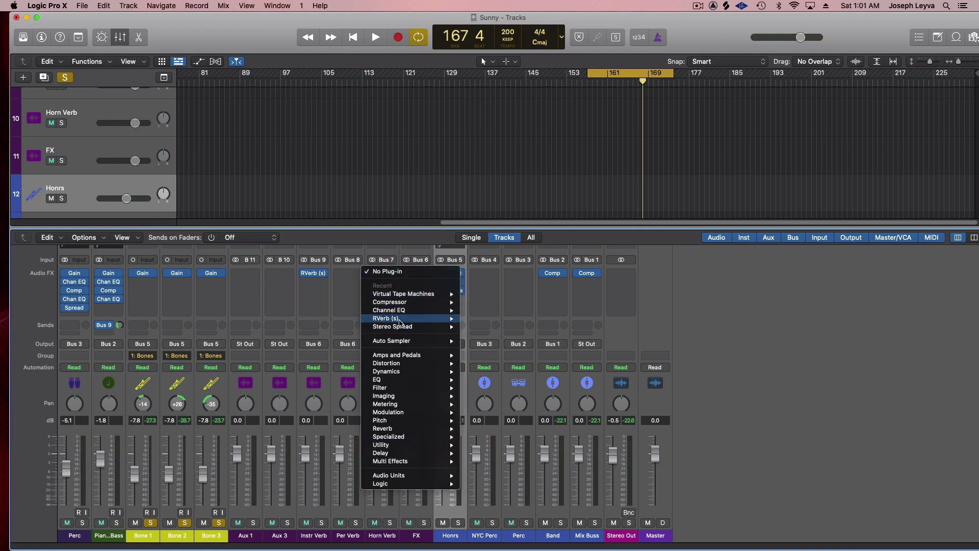
pyautogui.moveTo(401, 320)
pyautogui.click(486, 320)
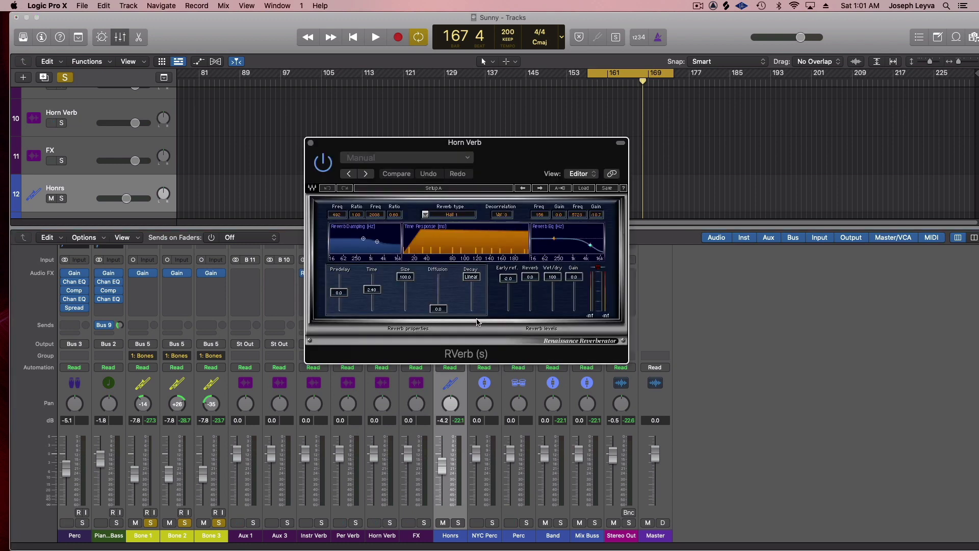
# Load RVerb's Bright Hall preset from the Halls category and raise the predelay to about 50 ms
pyautogui.click(582, 189)
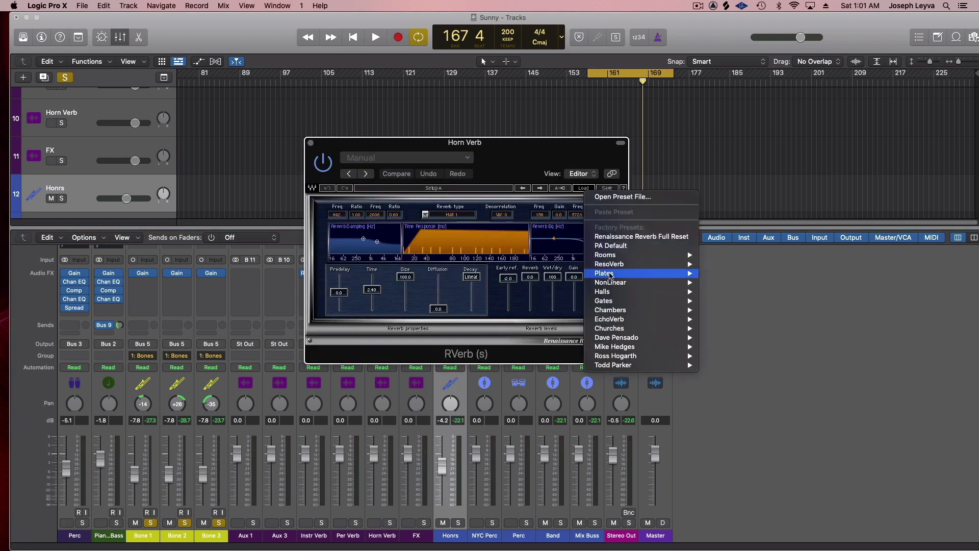
pyautogui.moveTo(694, 292)
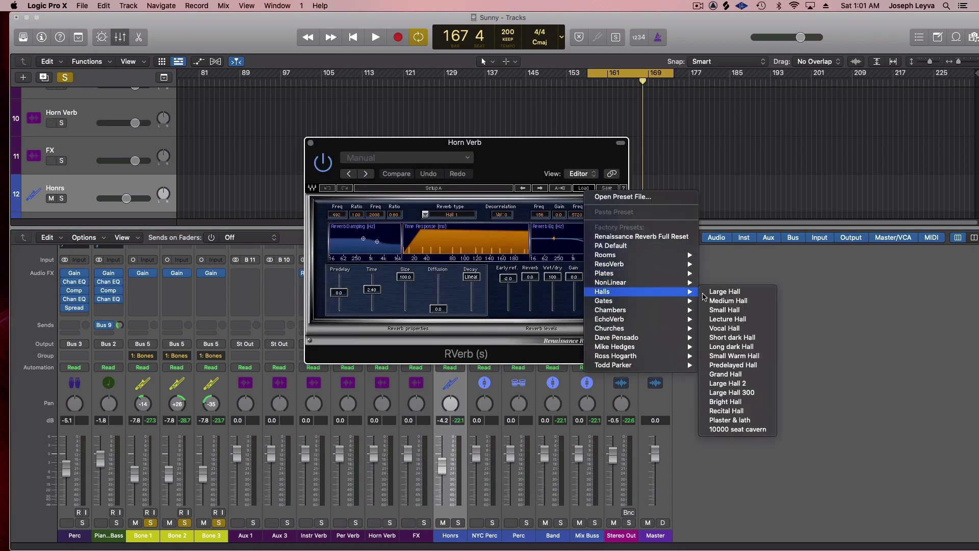
pyautogui.click(746, 401)
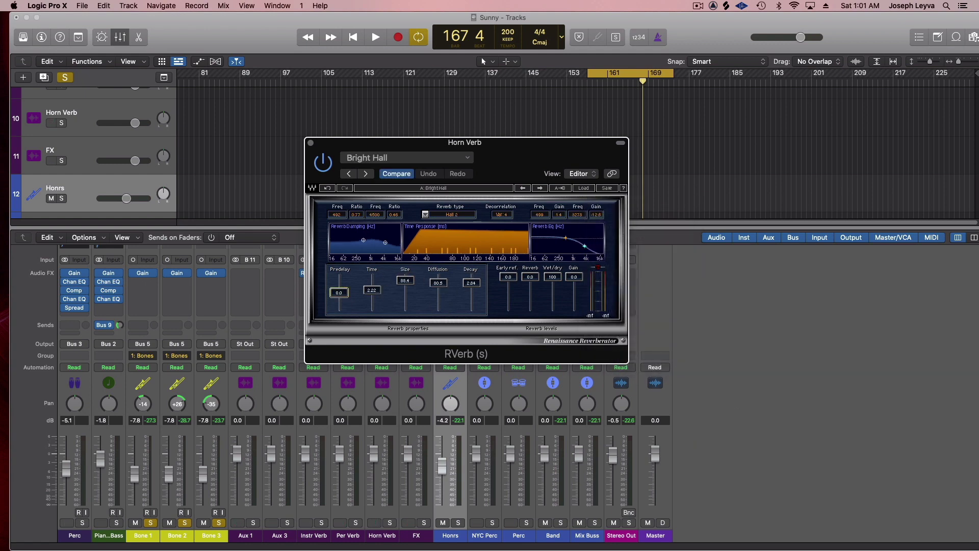
pyautogui.moveTo(340, 293); pyautogui.dragTo(339, 287)
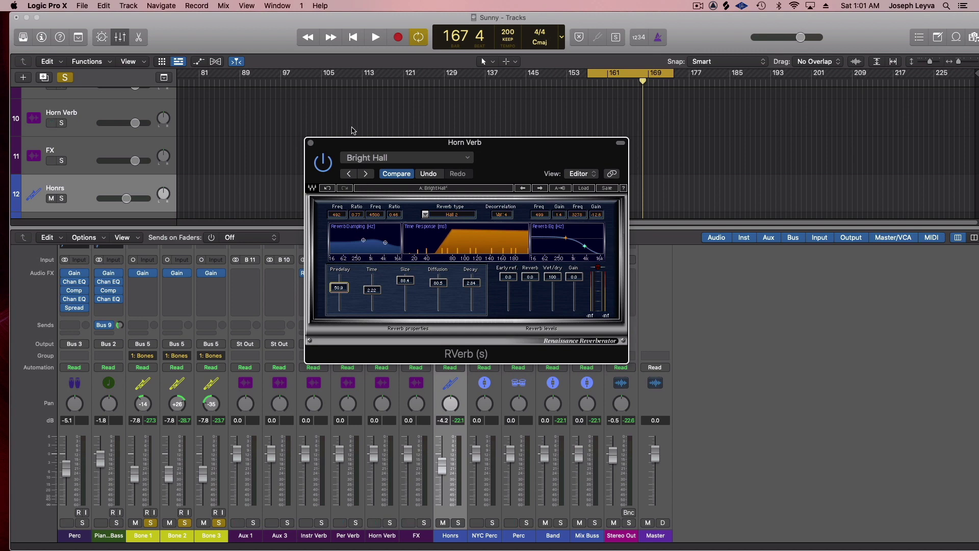
pyautogui.click(311, 143)
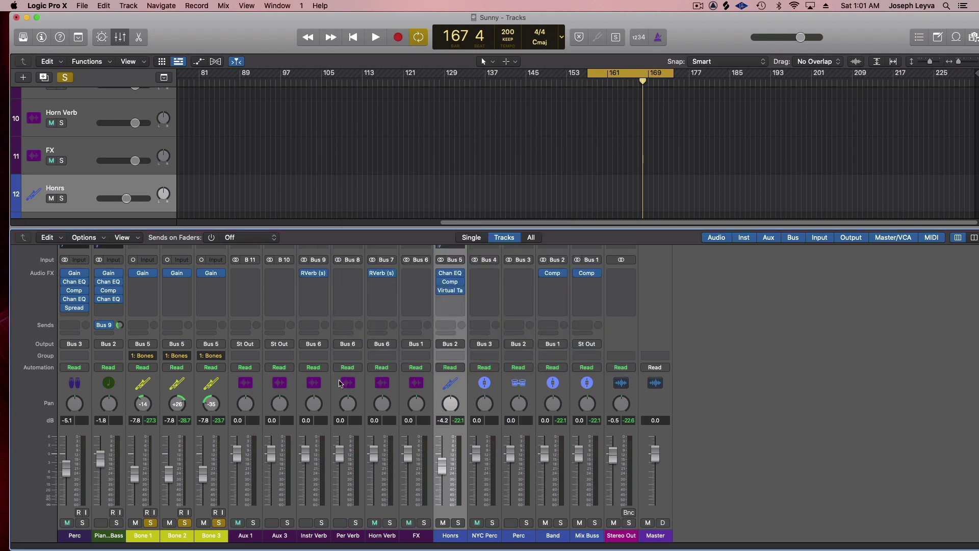
# Add a send from the Honrs bus to Bus 7 (Horn Verb), play the loop and bring up the send level
pyautogui.click(450, 327)
pyautogui.moveTo(497, 337)
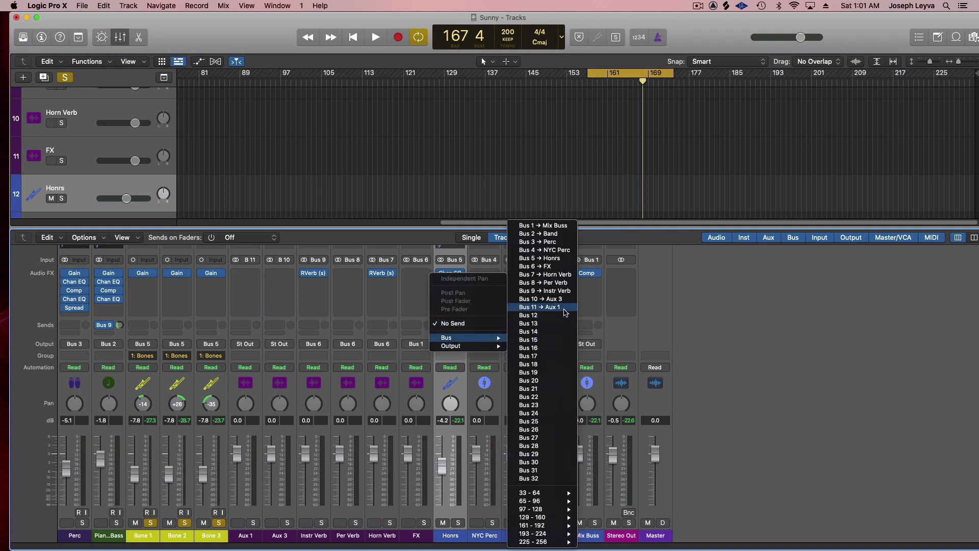
pyautogui.click(563, 275)
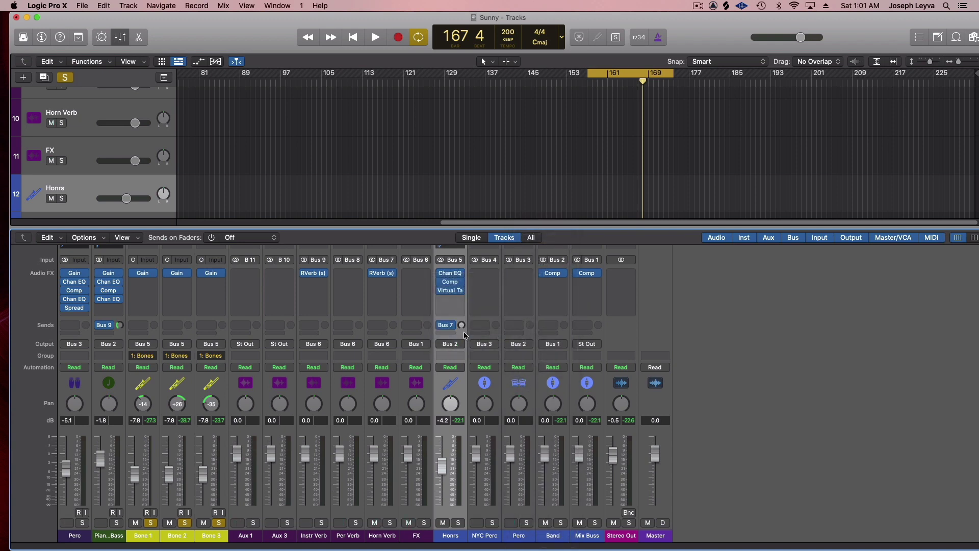
pyautogui.press('space')
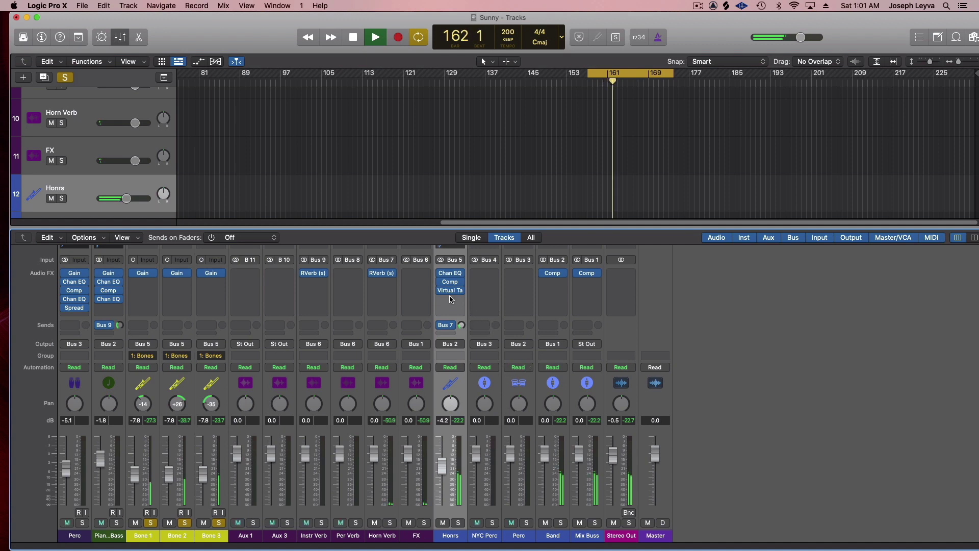
# On the Horn Verb's RVerb, cut the lows in the reverb EQ around 187 Hz and lengthen the predelay to about 83 ms
pyautogui.click(387, 277)
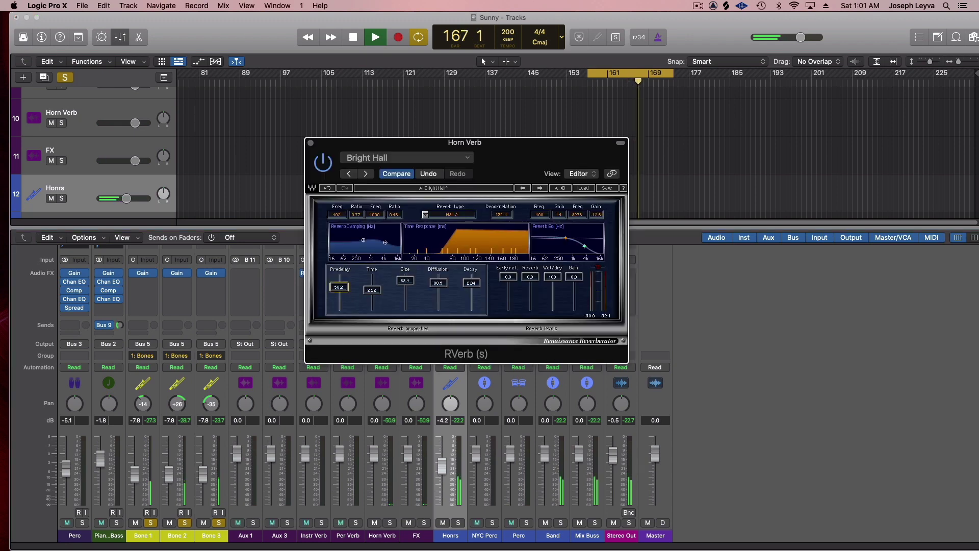
pyautogui.moveTo(566, 238); pyautogui.dragTo(556, 247)
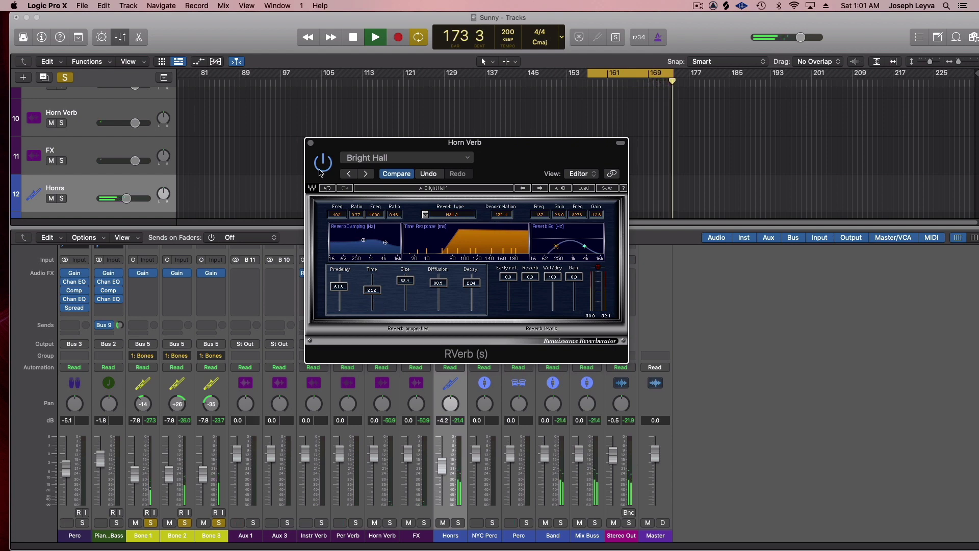
pyautogui.press('space')
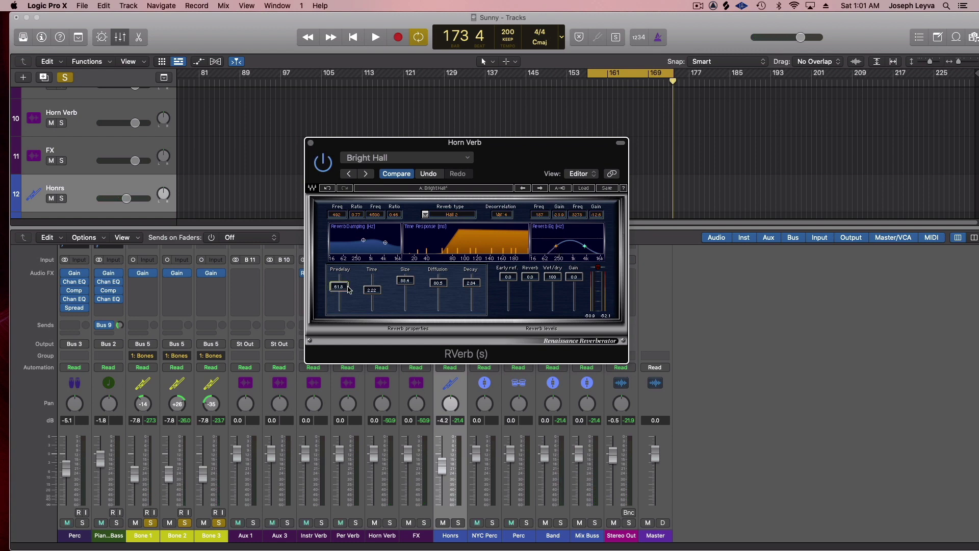
pyautogui.moveTo(339, 286); pyautogui.dragTo(339, 282)
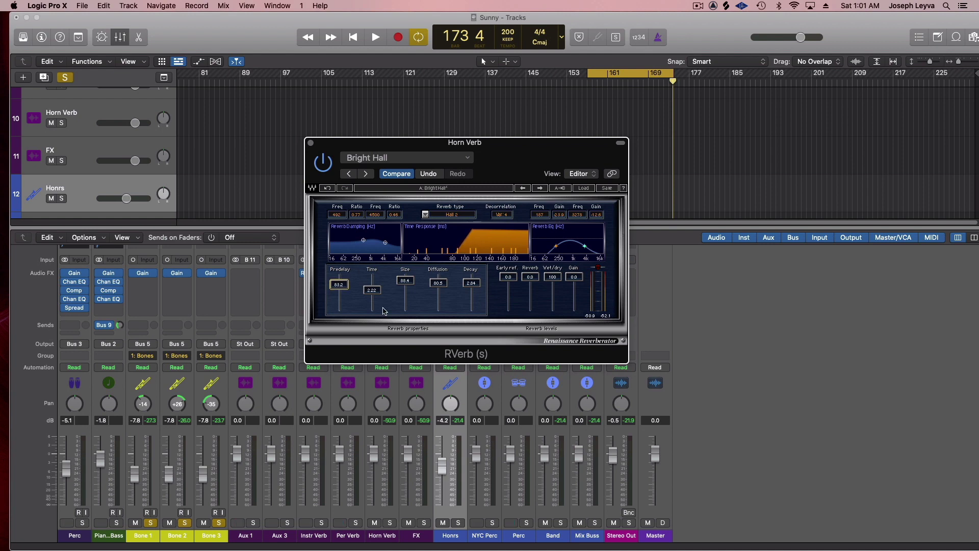
# Play the loop and raise the Honrs bus's Bus 7 send level by ear
pyautogui.press('space')
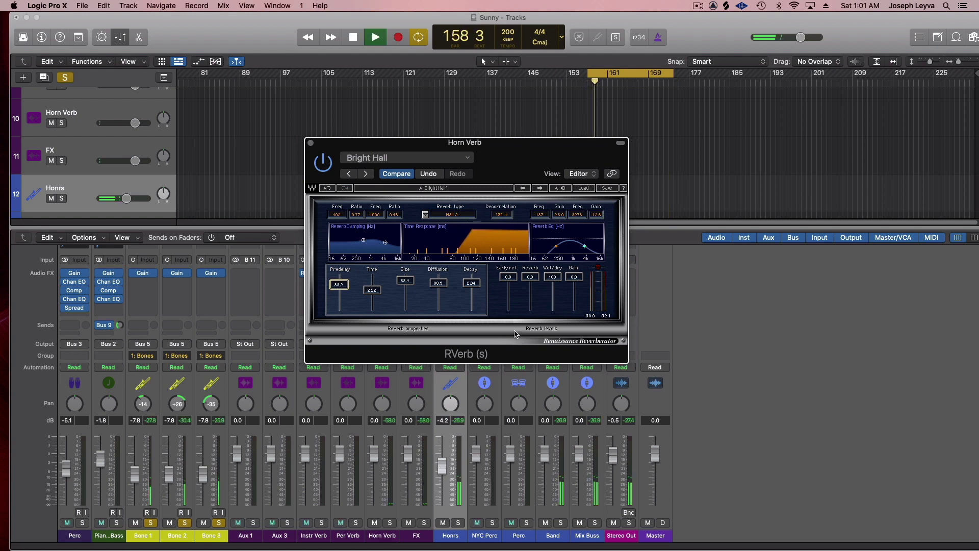
pyautogui.click(310, 142)
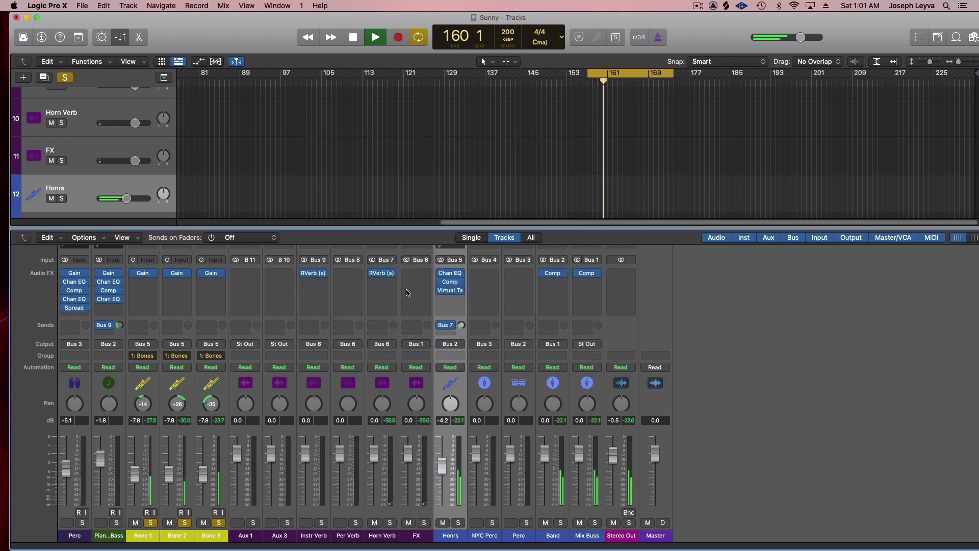
pyautogui.moveTo(462, 325)
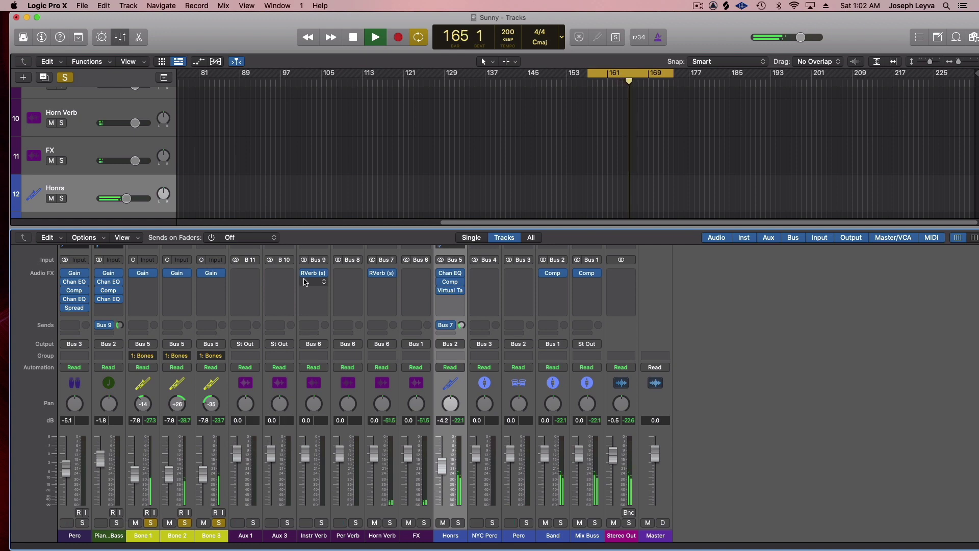
pyautogui.press('space')
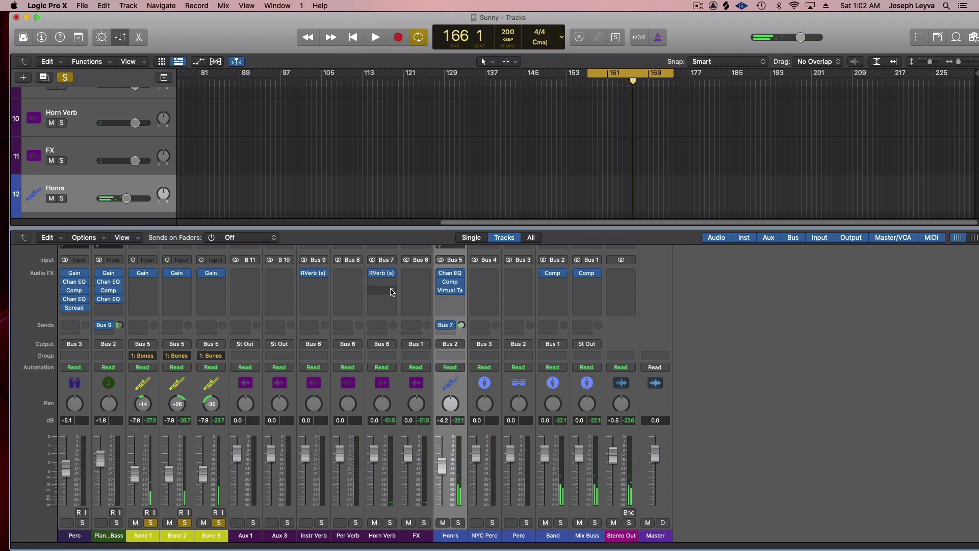
# Insert Logic's Stereo Delay in stereo after RVerb on the Horn Verb aux
pyautogui.click(389, 285)
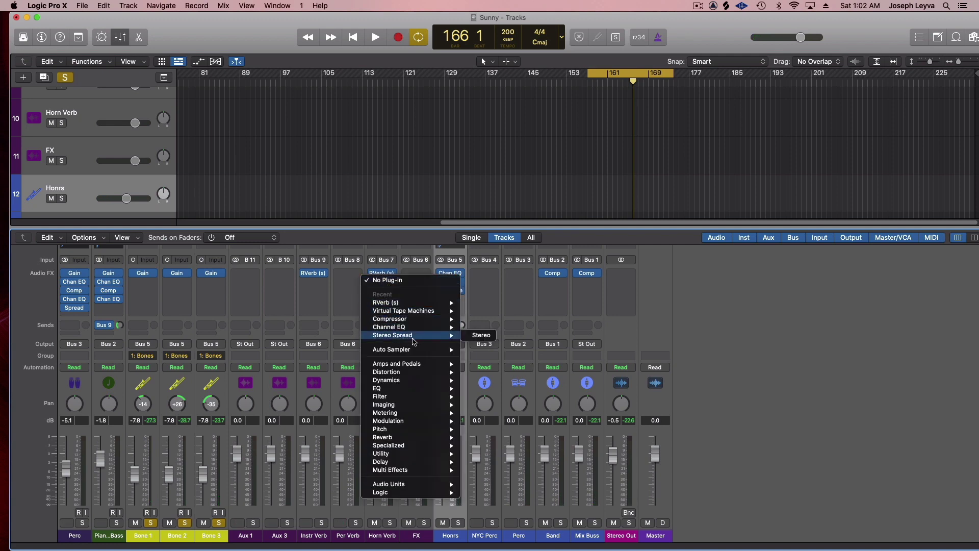
pyautogui.moveTo(409, 466)
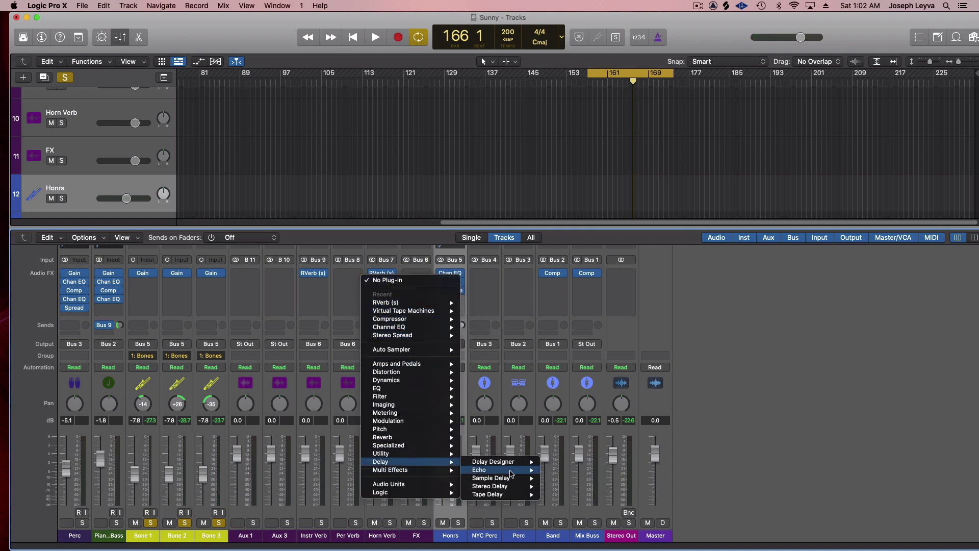
pyautogui.moveTo(510, 497)
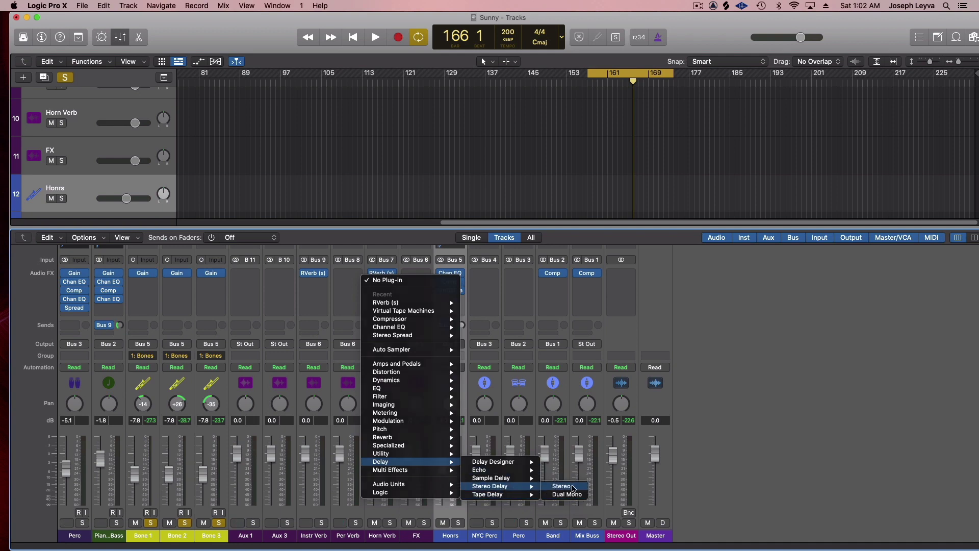
pyautogui.click(573, 488)
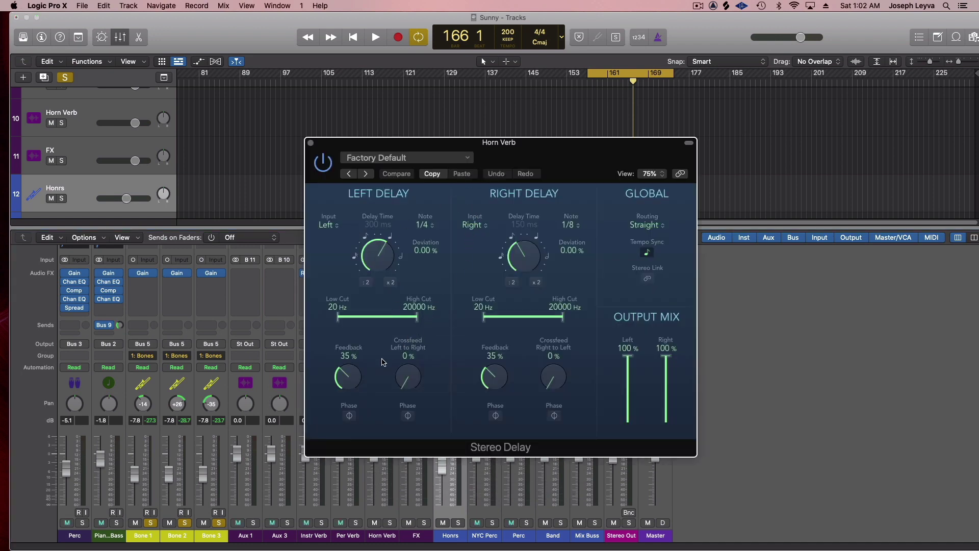
# Load the Stereo Delay's Dual 1\16 Slap preset and turn off tempo sync
pyautogui.moveTo(355, 377); pyautogui.dragTo(352, 398)
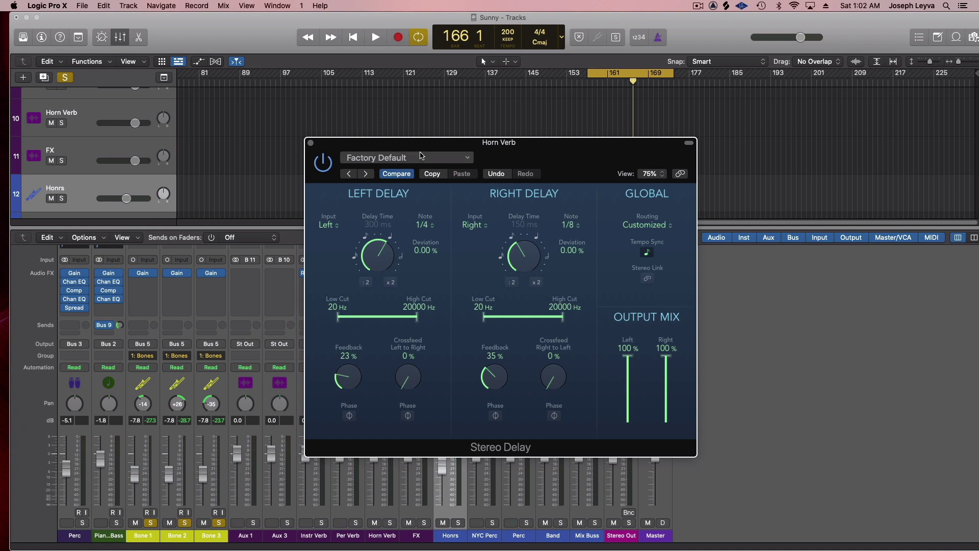
pyautogui.click(423, 157)
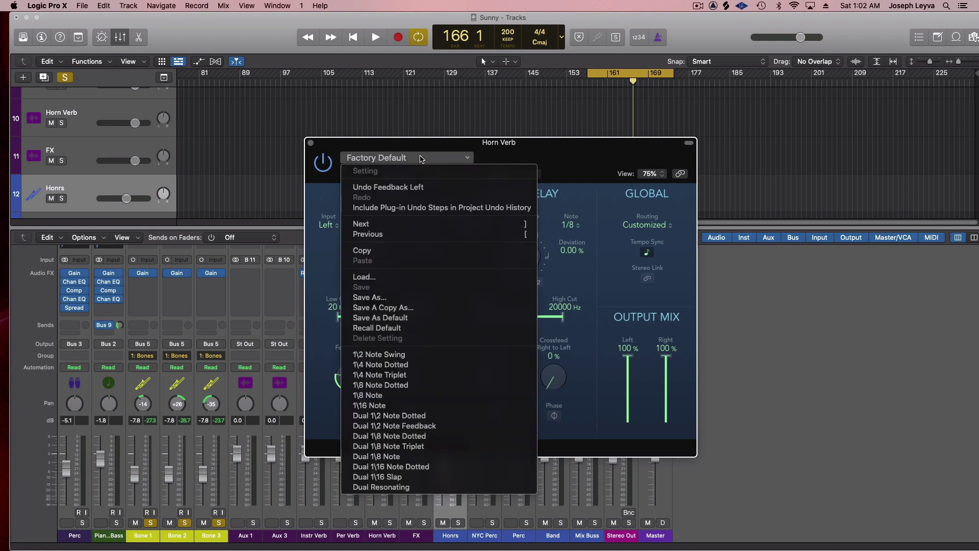
pyautogui.click(426, 477)
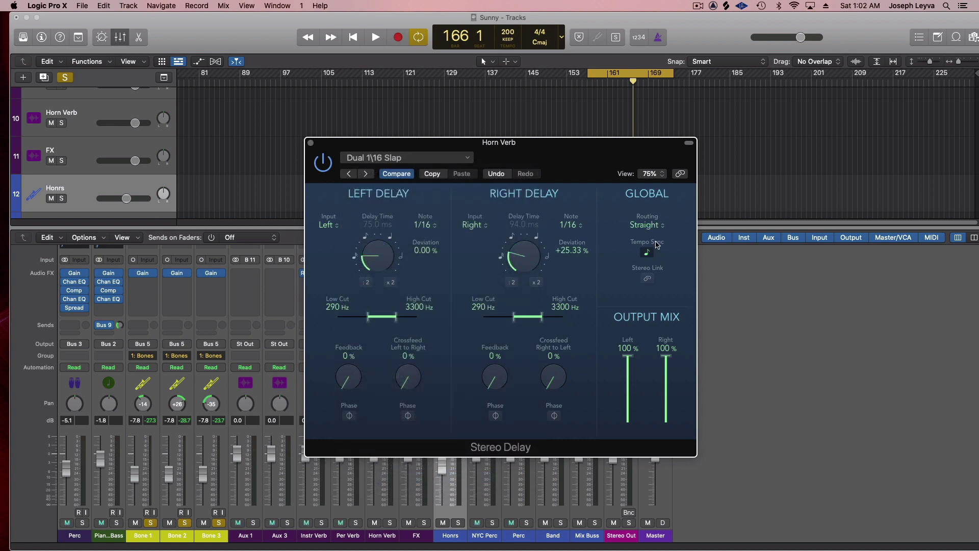
pyautogui.click(647, 253)
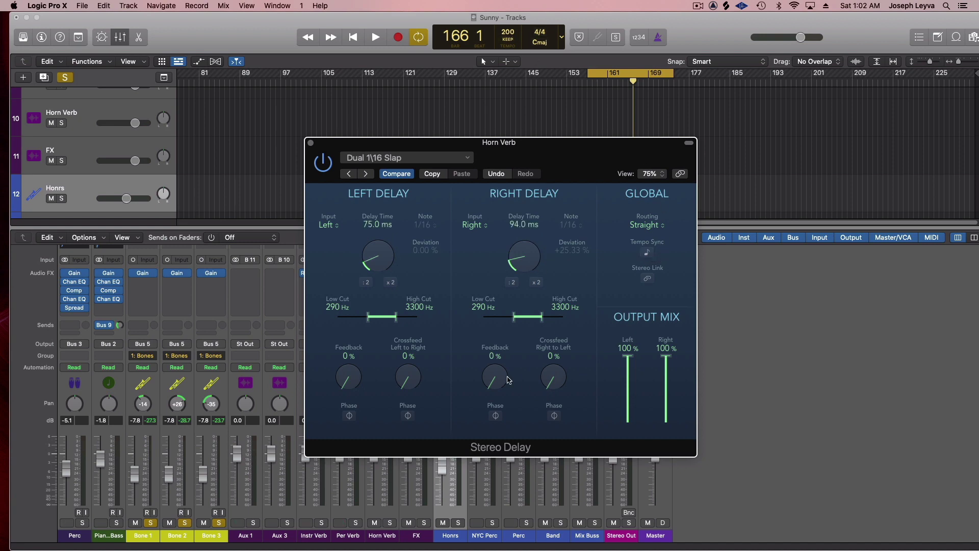
# Set the delay feedback to 2% left and 1% right, and lower the output mix to 24% left and 23% right
pyautogui.moveTo(348, 386); pyautogui.dragTo(348, 385)
pyautogui.moveTo(631, 358); pyautogui.dragTo(667, 404)
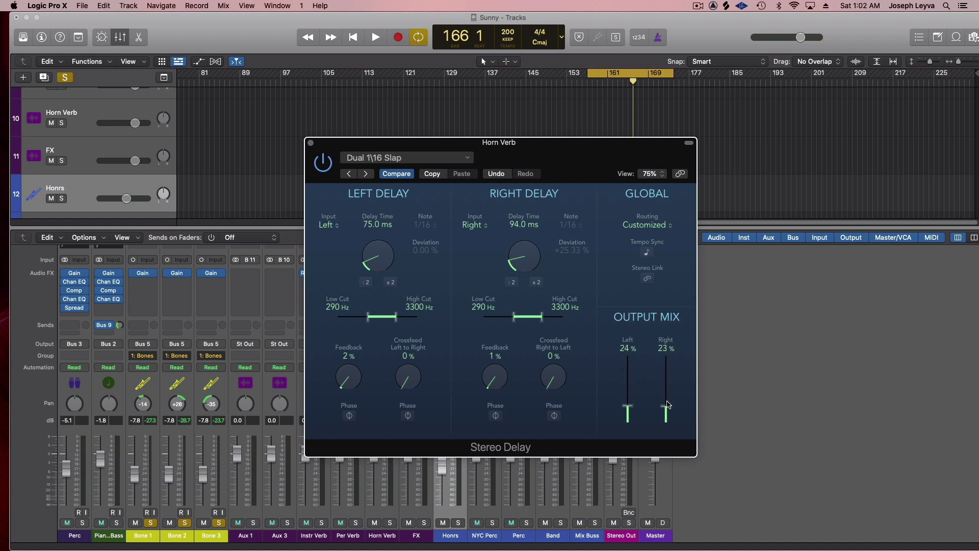
# With the loop playing, raise the delay's output mix to 54% left and 53% right, and its right feedback to 3%
pyautogui.press('space')
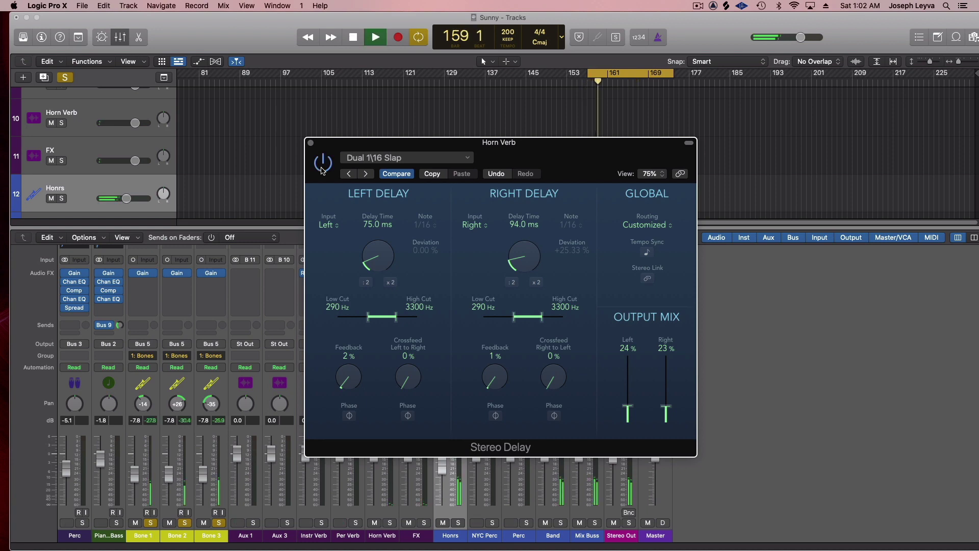
pyautogui.moveTo(632, 410); pyautogui.dragTo(667, 388)
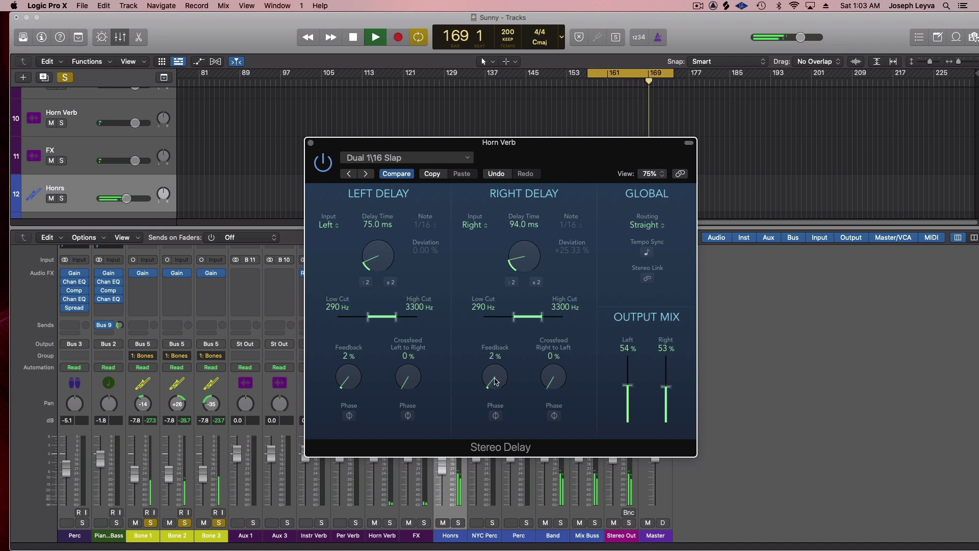
pyautogui.moveTo(495, 382); pyautogui.dragTo(496, 378)
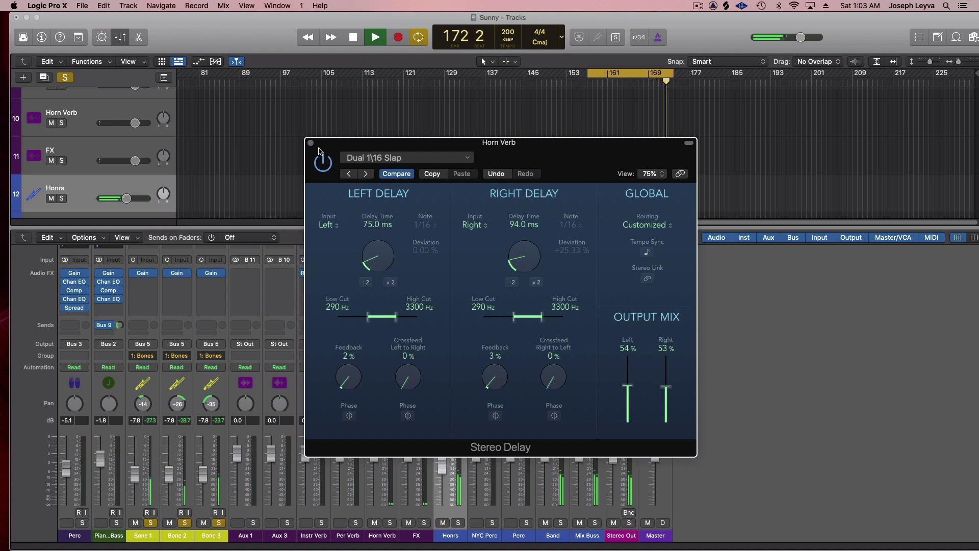
# Compare the Stereo Delay bypassed and active on the playing loop, leaving it active
pyautogui.press('space')
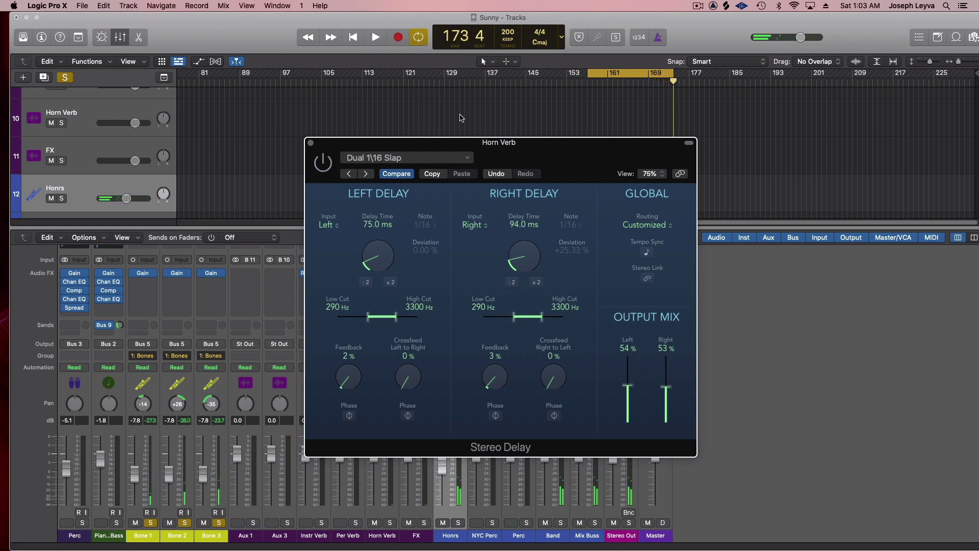
pyautogui.press('space')
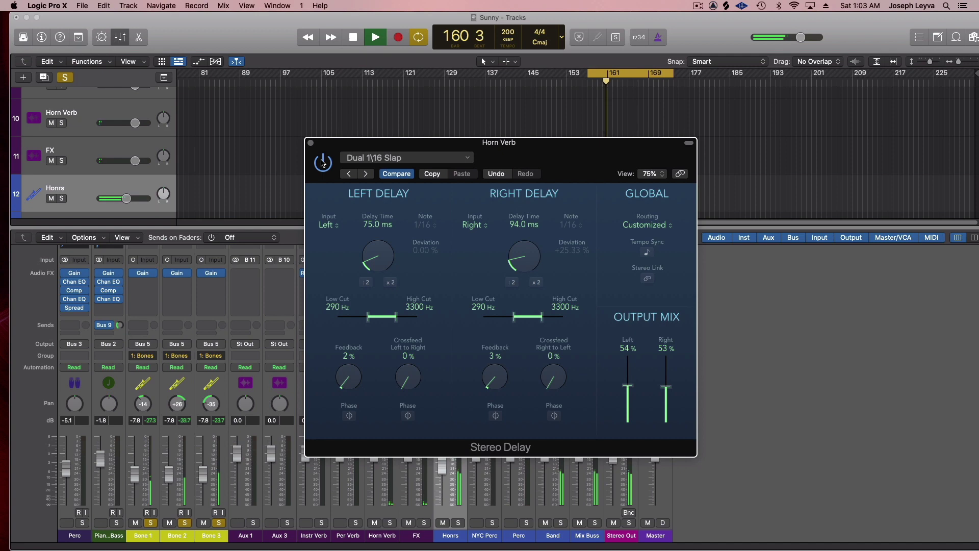
pyautogui.click(311, 144)
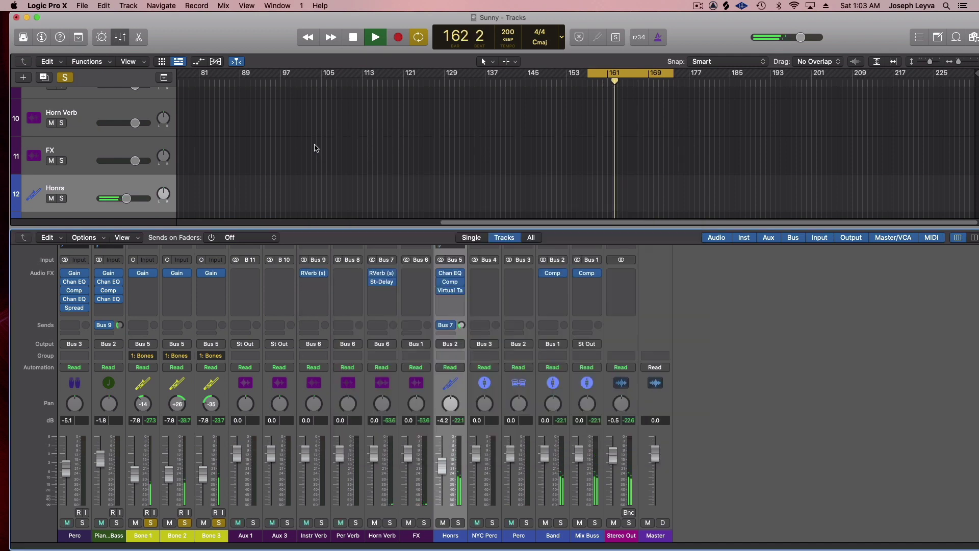
# Solo the Perc and piano/bass tracks with the horns, and balance Perc at -7.8 dB, piano/bass at -2.6 dB and Honrs at 0.7 dB
pyautogui.press('space')
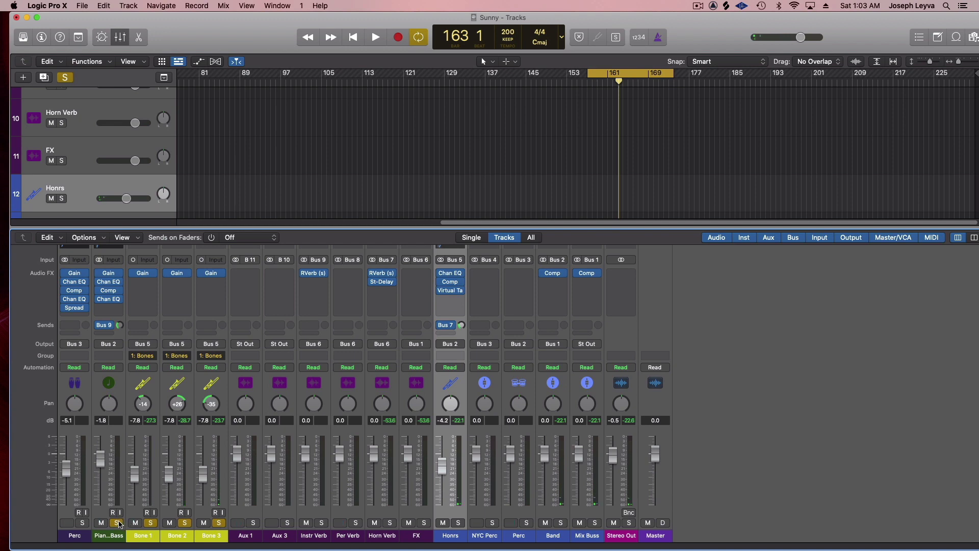
pyautogui.press('space')
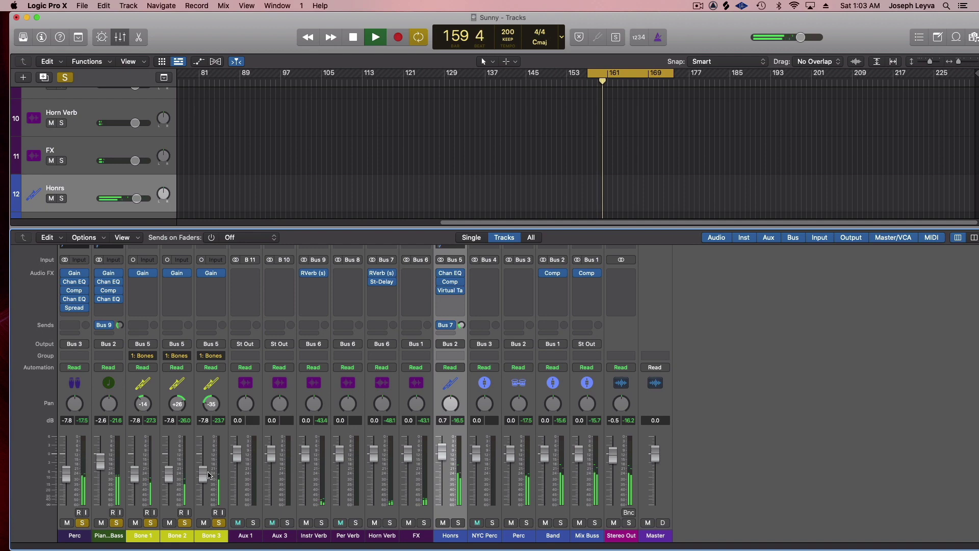
# Select the Bone 1, Bone 2 and Bone 3 channels and raise their faders together to -6.2 dB
pyautogui.click(210, 535)
pyautogui.keyDown('shift'); pyautogui.click(143, 535); pyautogui.keyUp('shift')
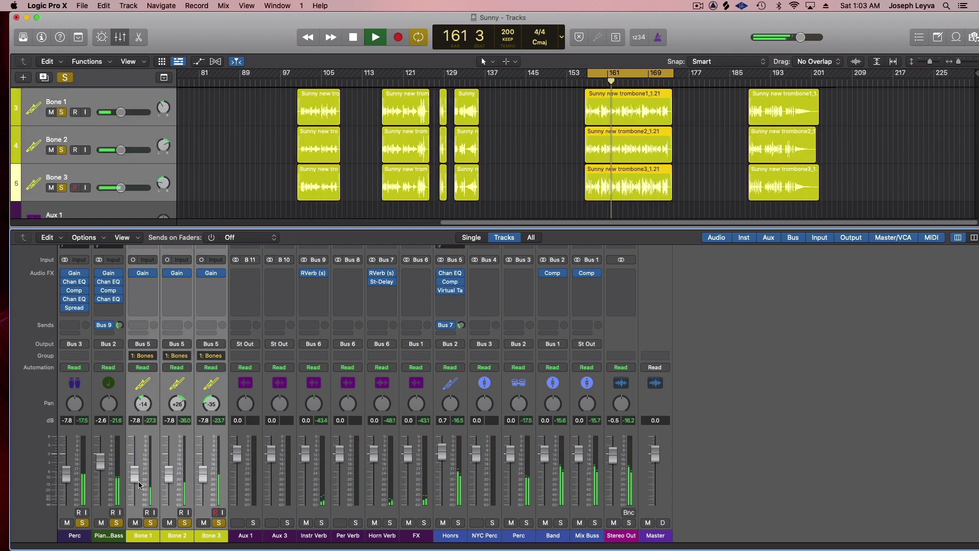
pyautogui.moveTo(134, 474); pyautogui.dragTo(134, 471)
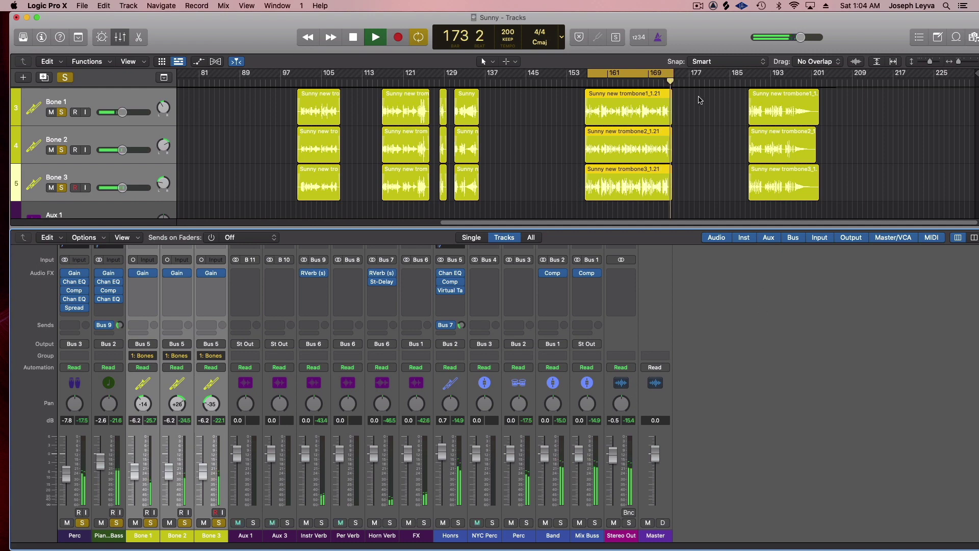
# Audition the mix from the last trombone section and in the loop, trimming Perc to -6.8 dB and Honrs to 0.4 dB
pyautogui.click(752, 82)
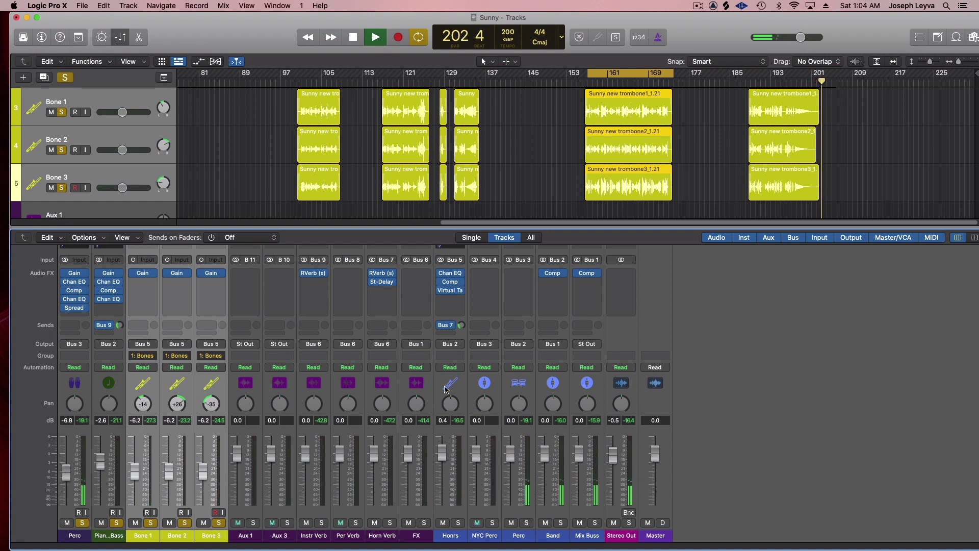
pyautogui.press('space')
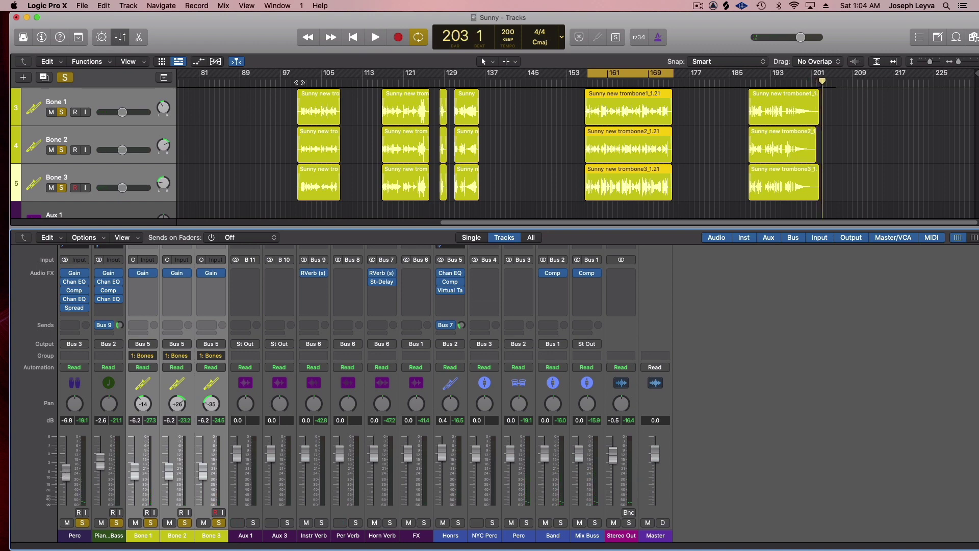
pyautogui.click(337, 106)
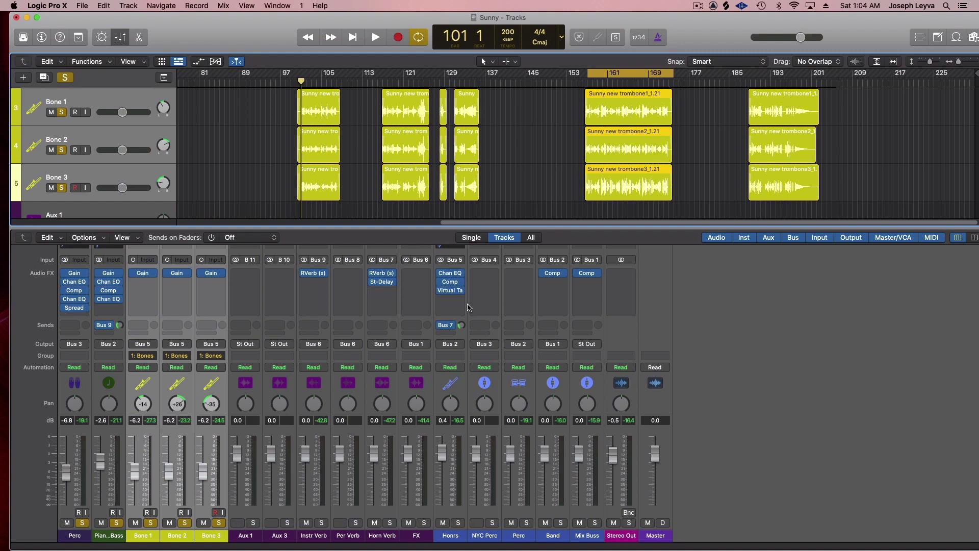
pyautogui.press('space')
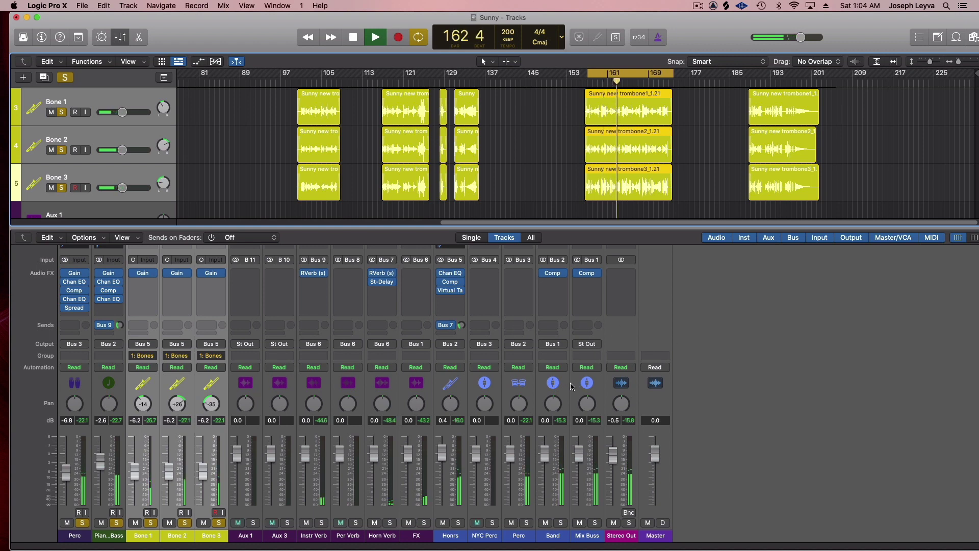
pyautogui.press('space')
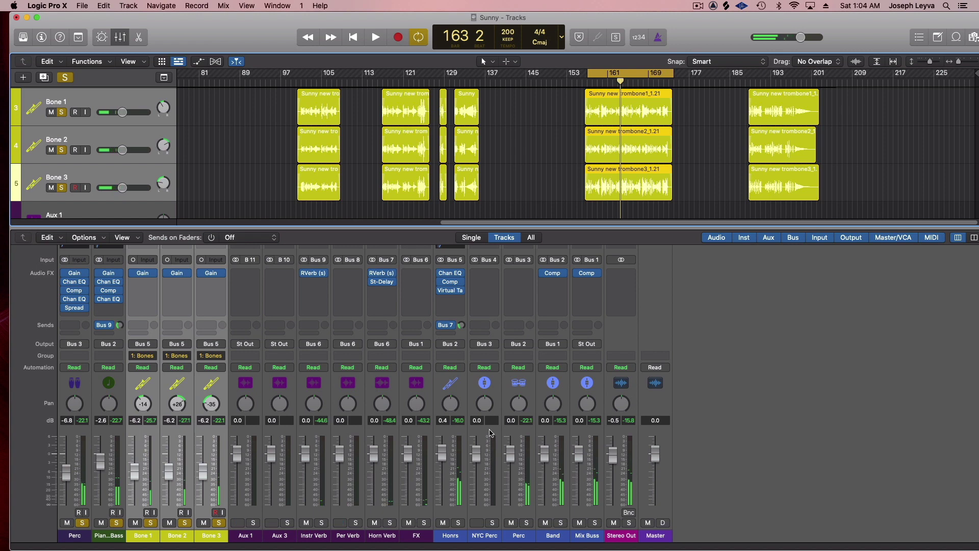
# Insert a stereo Channel EQ on NYC Perc with a +3.3 dB low shelf at 56.5 Hz and a +3.7 dB high shelf at 8550 Hz
pyautogui.click(112, 535)
pyautogui.click(77, 536)
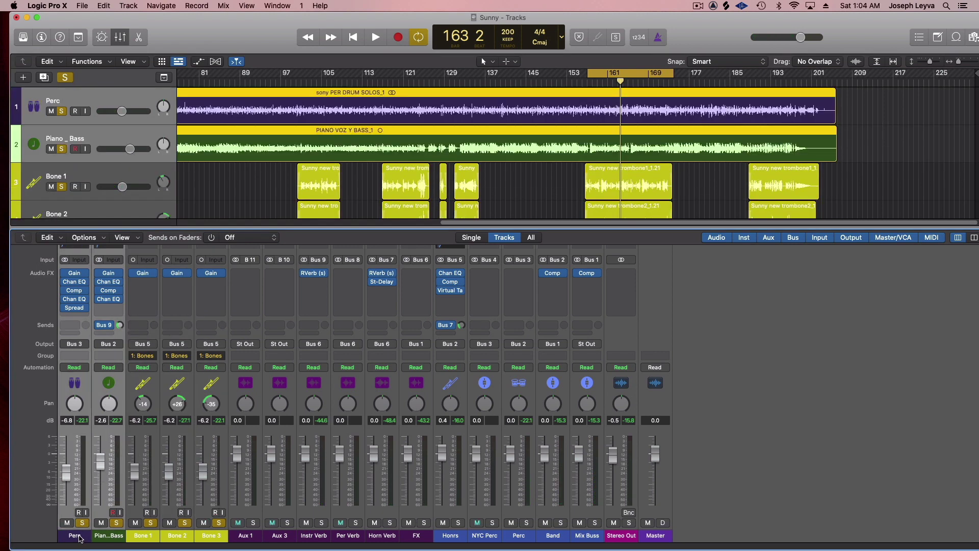
pyautogui.click(495, 277)
pyautogui.moveTo(512, 327)
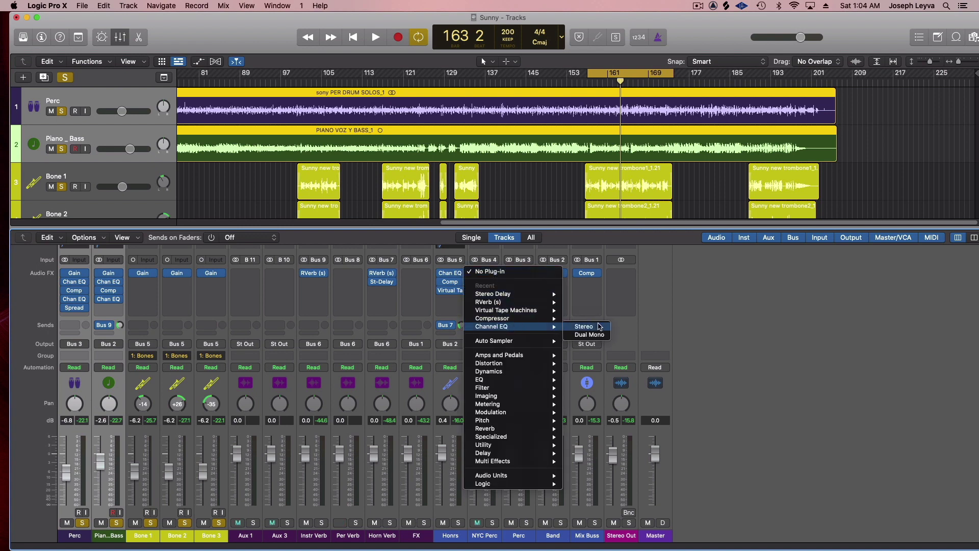
pyautogui.click(598, 327)
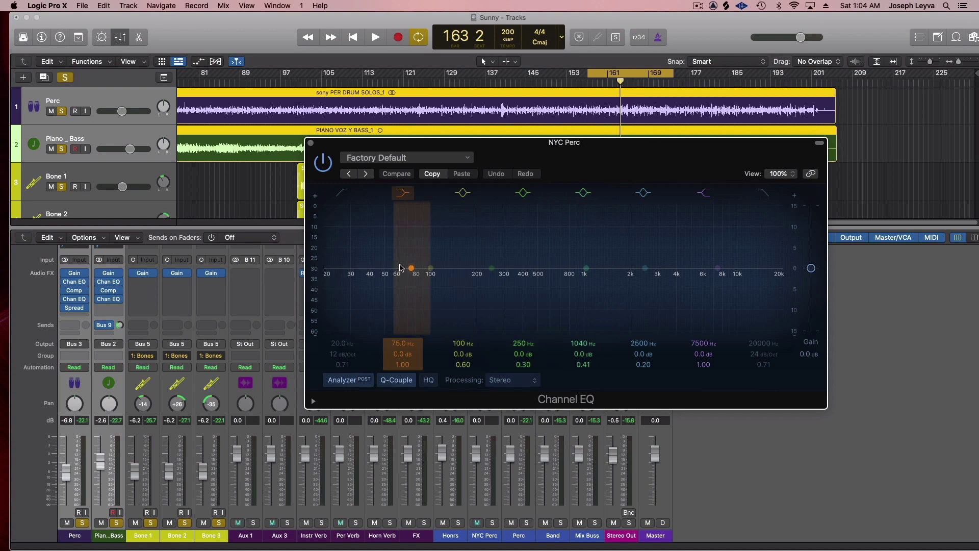
pyautogui.moveTo(400, 267); pyautogui.dragTo(396, 252)
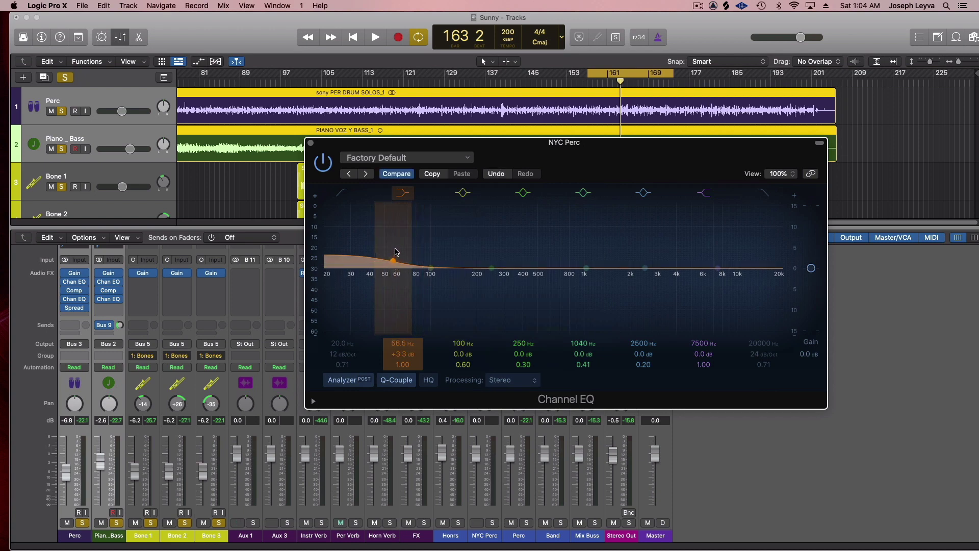
pyautogui.moveTo(715, 267); pyautogui.dragTo(726, 250)
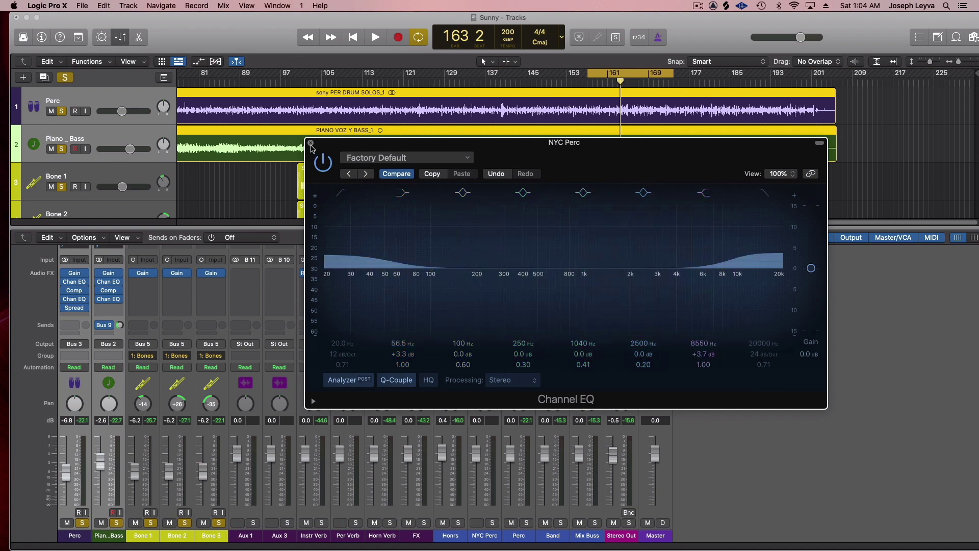
pyautogui.click(311, 144)
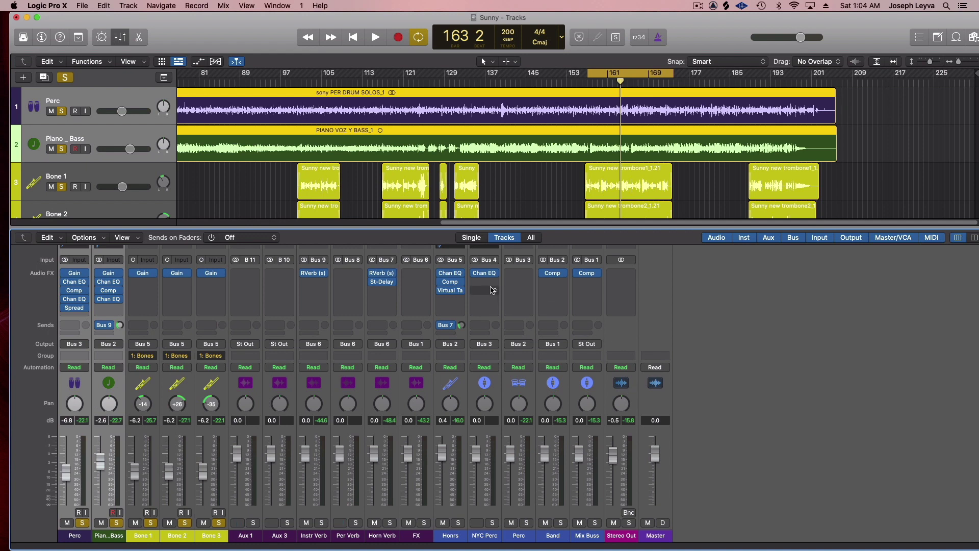
# Insert a stereo Compressor below the EQ on NYC Perc and try the Vintage VCA, Vintage FET and Classic VCA circuits
pyautogui.click(487, 286)
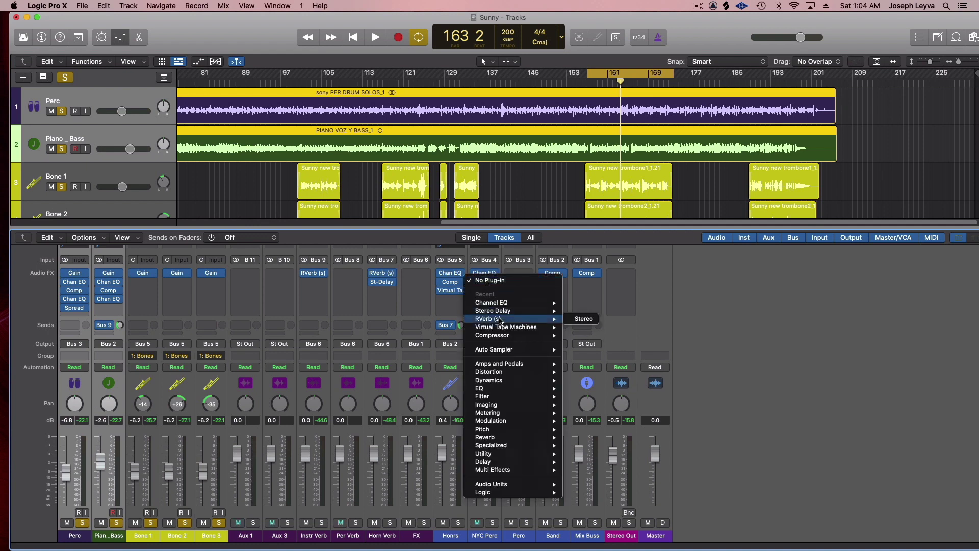
pyautogui.moveTo(511, 335)
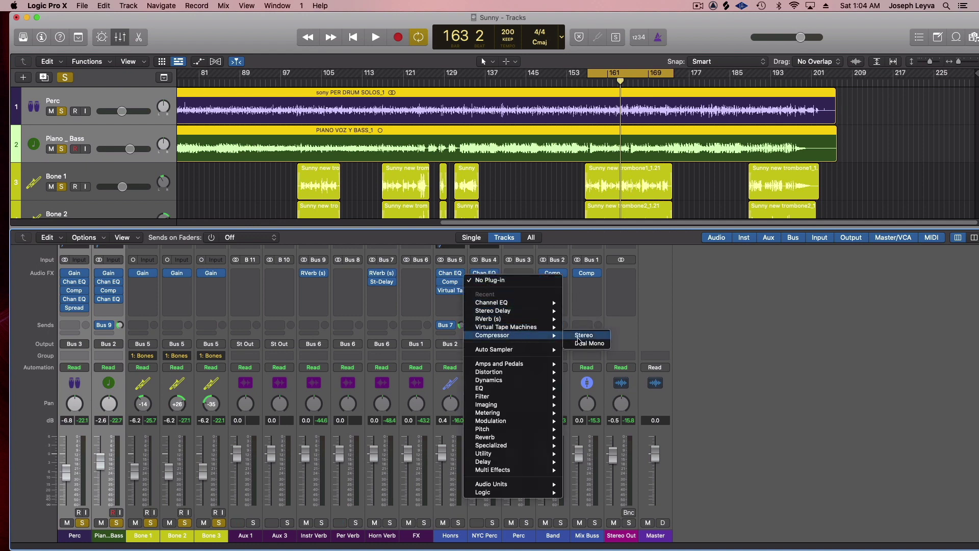
pyautogui.click(582, 338)
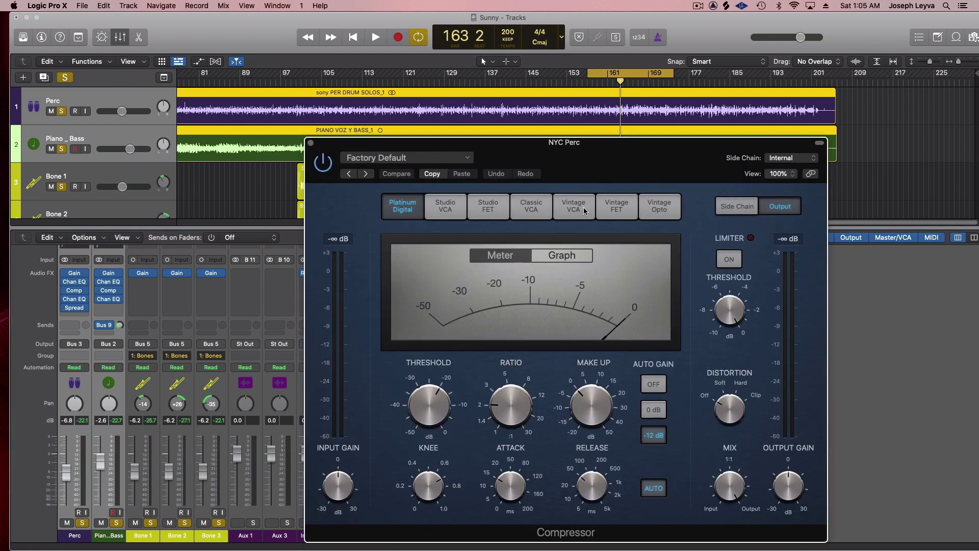
pyautogui.click(585, 211)
pyautogui.click(621, 215)
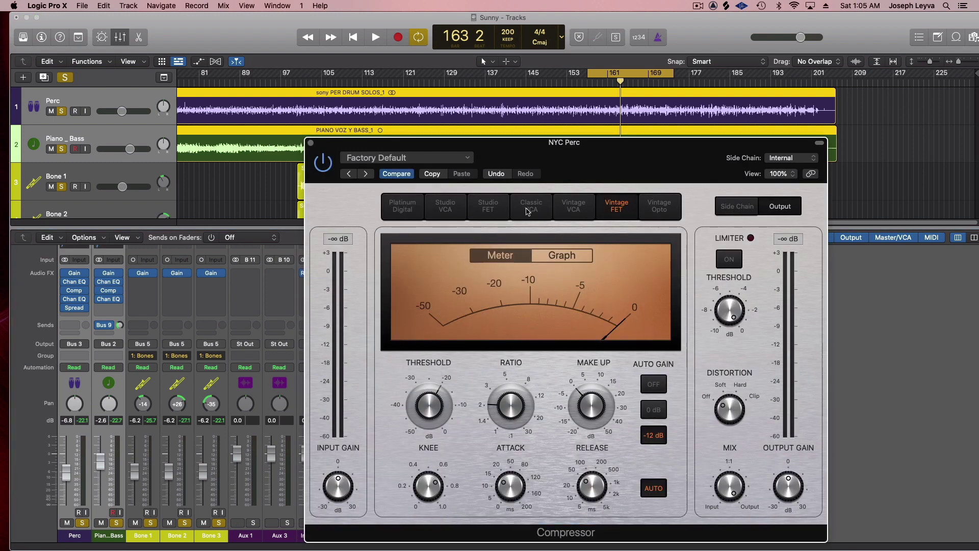
pyautogui.click(529, 212)
# Load the Type R Pumping compressor preset on NYC Perc and change its circuit type to Classic VCA
pyautogui.click(454, 159)
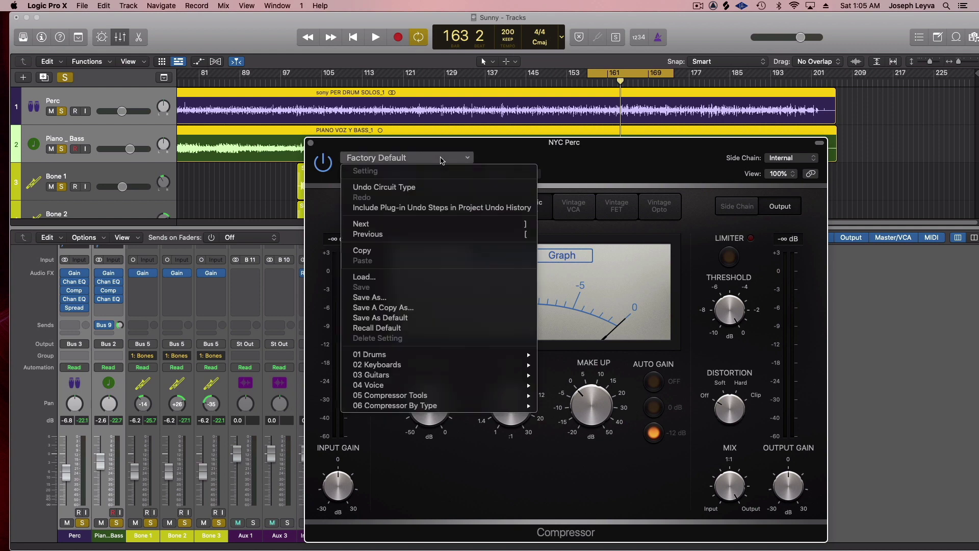
pyautogui.moveTo(416, 399)
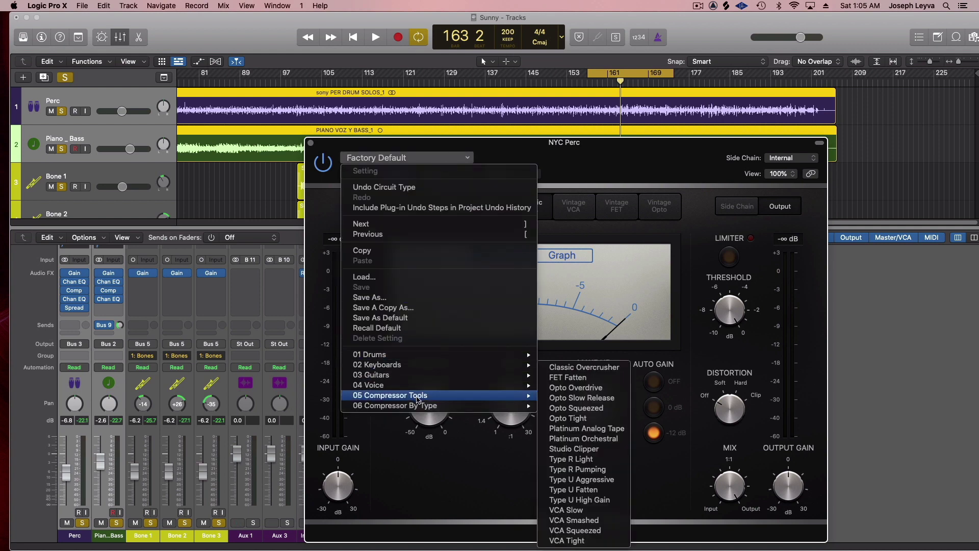
pyautogui.click(578, 468)
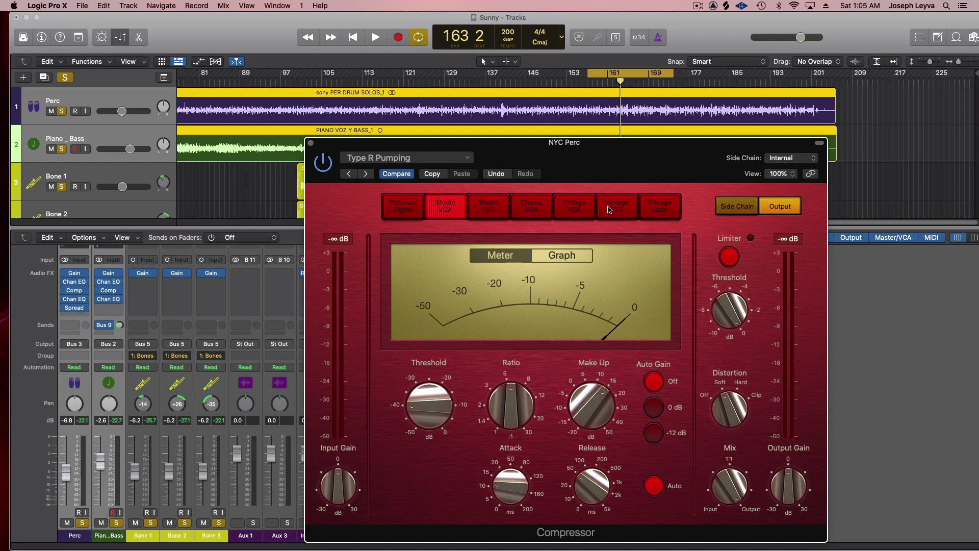
pyautogui.click(609, 210)
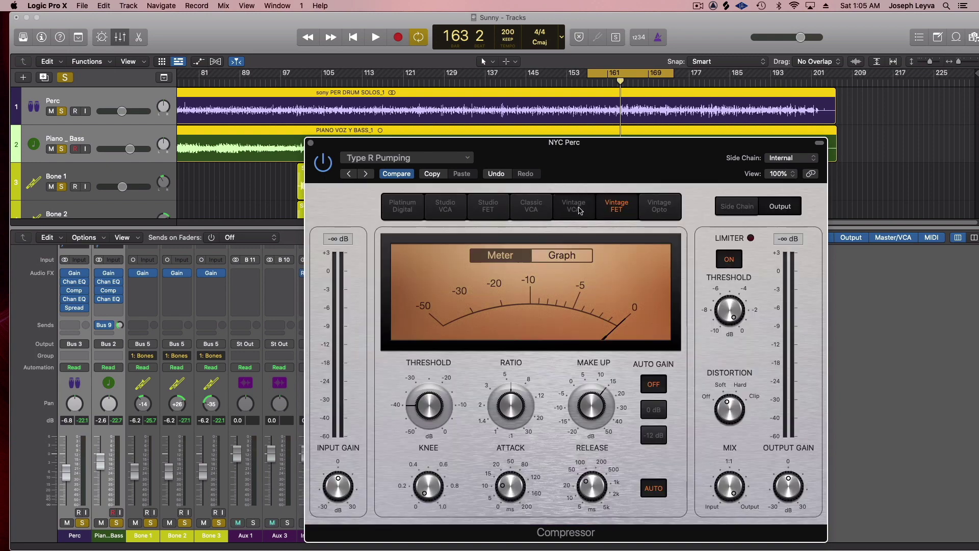
pyautogui.click(575, 209)
pyautogui.click(543, 209)
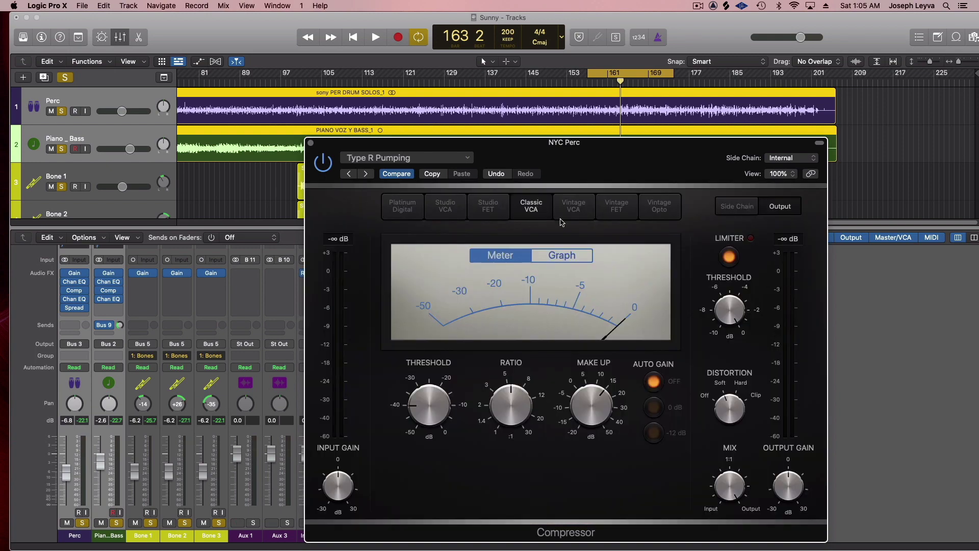
# Lower the NYC Perc compressor's threshold, adjust its ratio and make-up gain, and close the plug-in window
pyautogui.moveTo(723, 337)
pyautogui.moveTo(438, 415)
pyautogui.moveTo(428, 413); pyautogui.dragTo(427, 513)
pyautogui.moveTo(519, 416); pyautogui.dragTo(541, 415)
pyautogui.moveTo(597, 401); pyautogui.dragTo(598, 420)
pyautogui.click(311, 144)
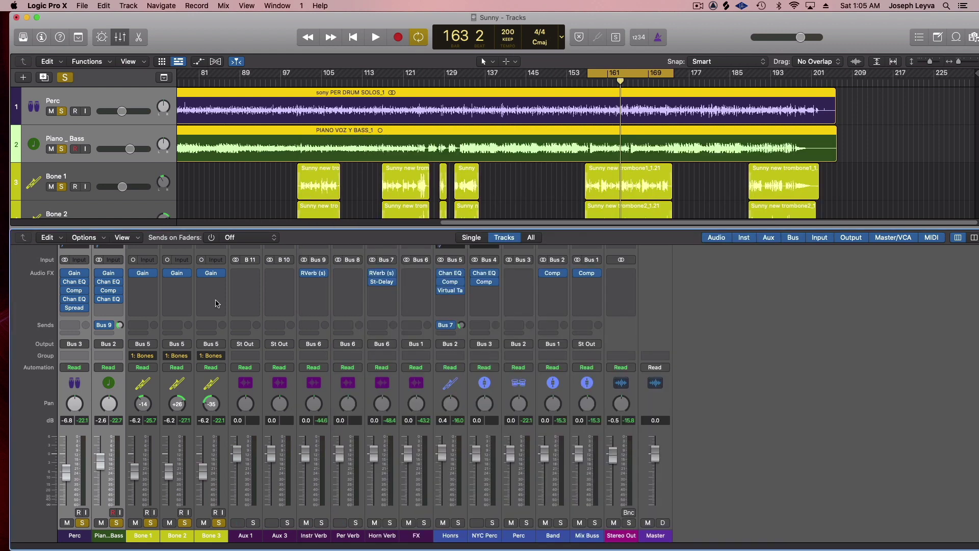
# Pull the Perc bus fader down to -∞ and add a Bus 4 (NYC Perc) send to the selected Perc and Piano _ Bass tracks
pyautogui.keyDown('shift'); pyautogui.click(77, 535); pyautogui.keyUp('shift')
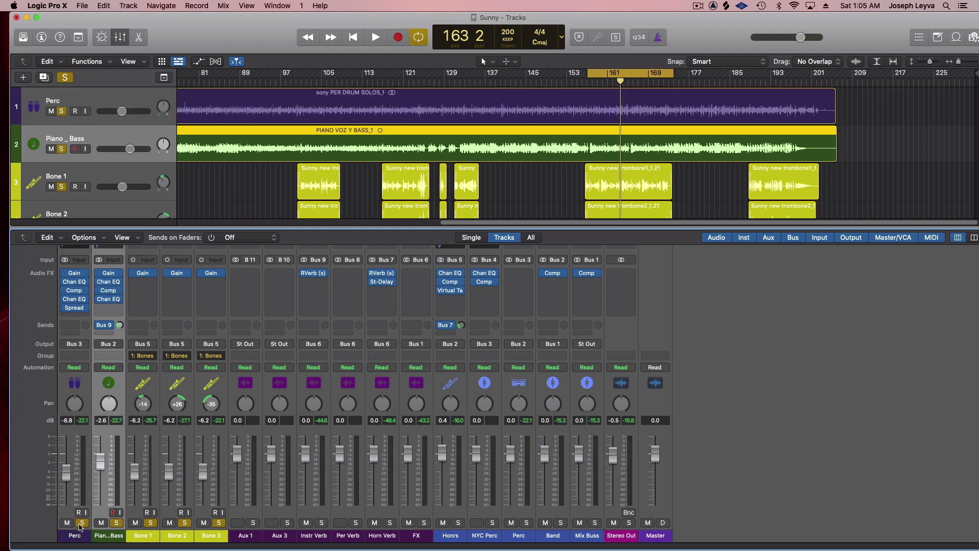
pyautogui.keyDown('shift'); pyautogui.click(81, 534); pyautogui.keyUp('shift')
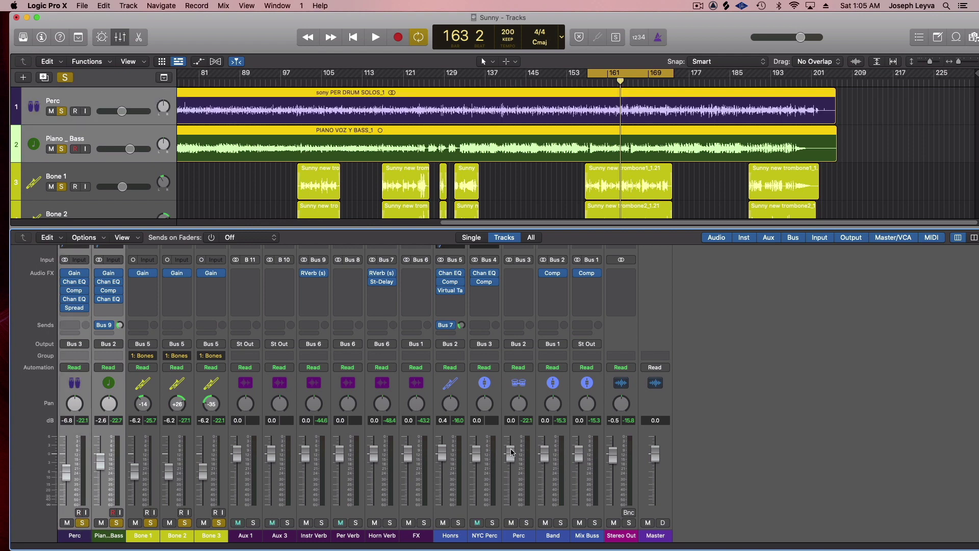
pyautogui.moveTo(512, 451); pyautogui.dragTo(512, 550)
pyautogui.click(74, 334)
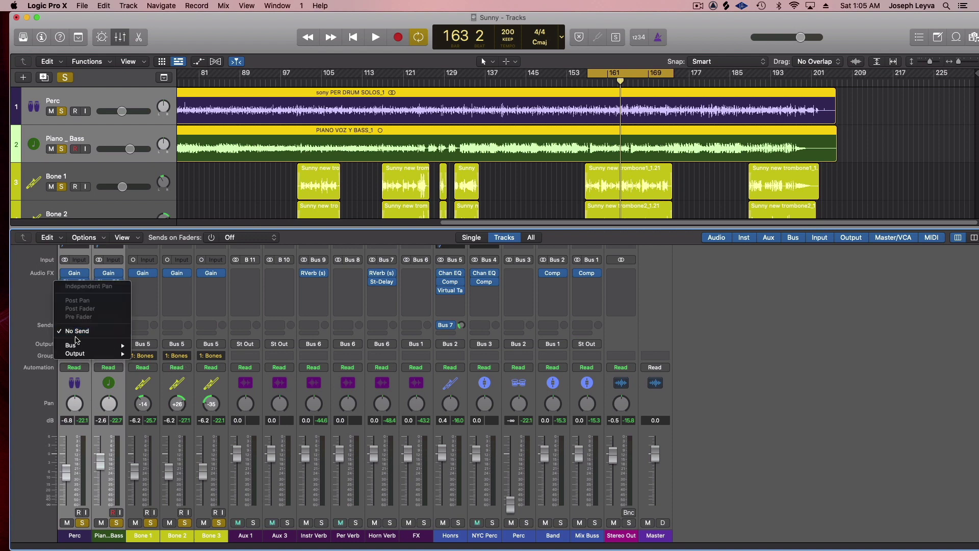
pyautogui.moveTo(81, 347)
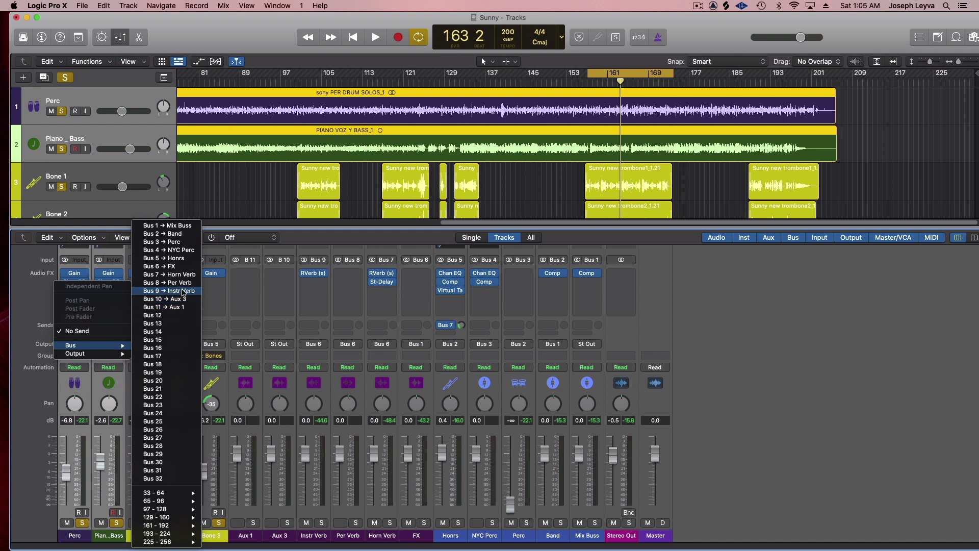
pyautogui.click(190, 250)
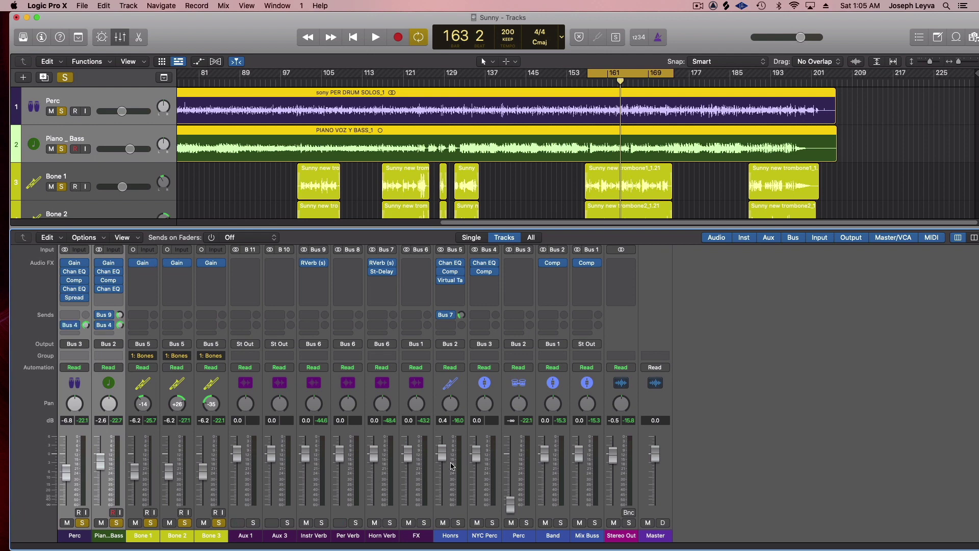
# Unsolo the Bone tracks and, while listening to the loop, bring the Perc bus fader back up to 0.0 dB
pyautogui.click(186, 523)
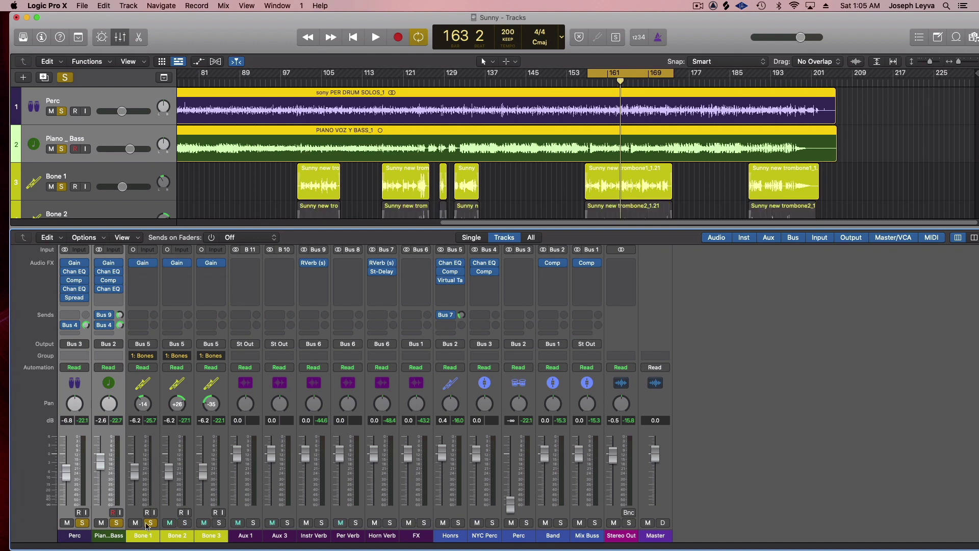
pyautogui.click(150, 522)
pyautogui.press('space')
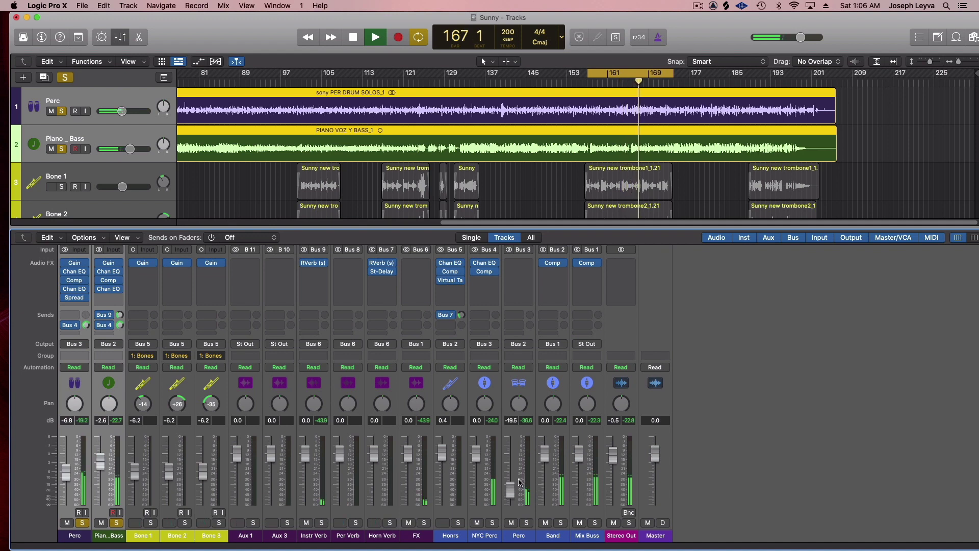
pyautogui.press('space')
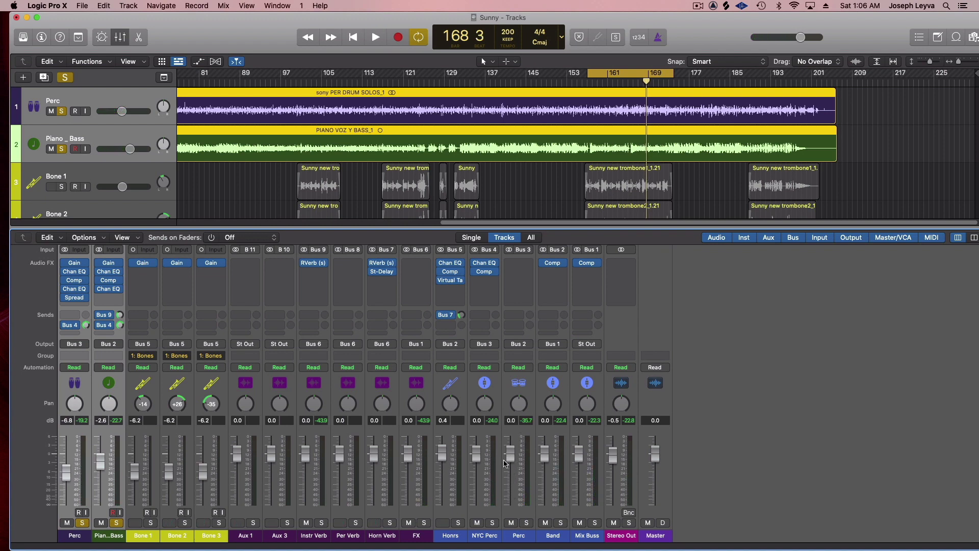
# With the loop playing, balance NYC Perc at -13.2 dB and check its contribution using mute
pyautogui.press('space')
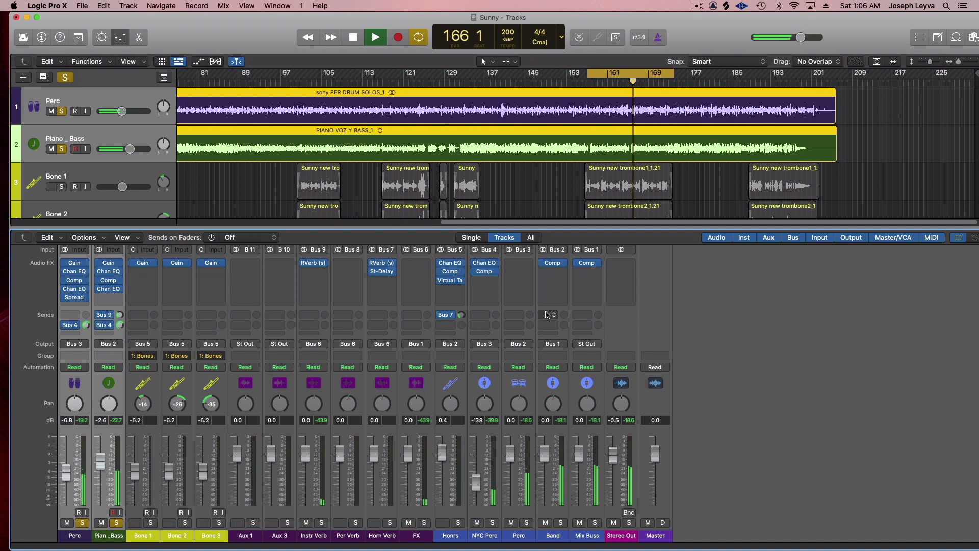
pyautogui.click(481, 525)
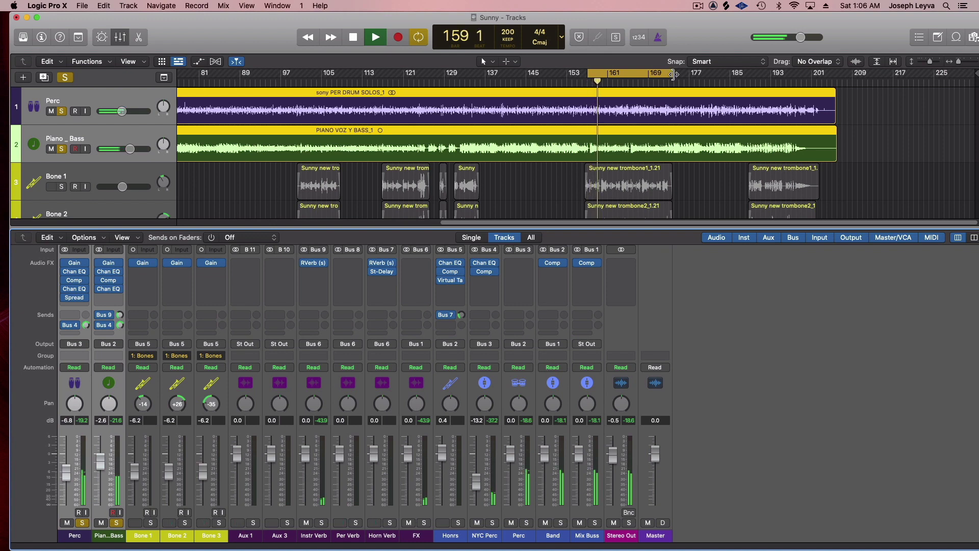
# Solo Bone 3, Bone 2 and Bone 1 again alongside the percussion and piano/bass in the playing loop
pyautogui.click(219, 523)
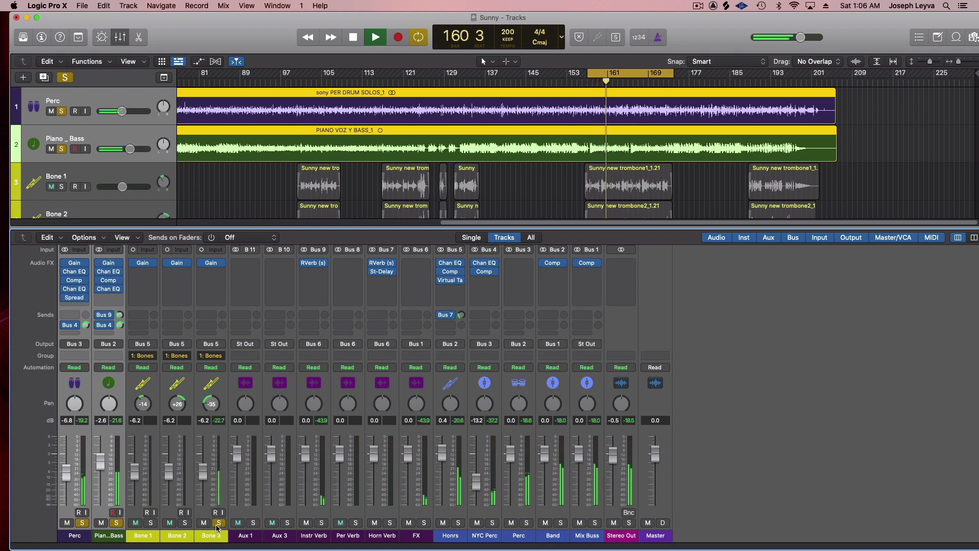
pyautogui.click(185, 523)
pyautogui.click(151, 523)
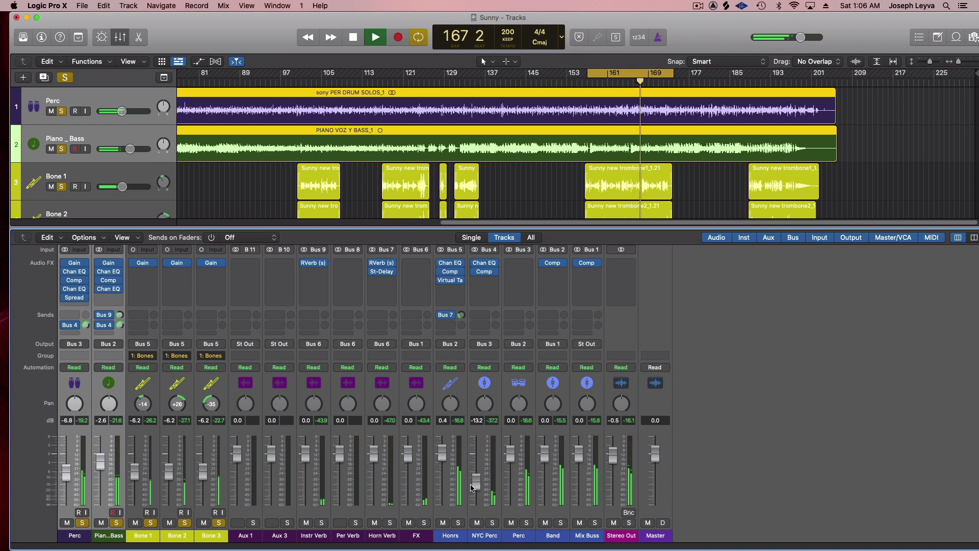
# Lower the NYC Perc fader to -14.2 dB while listening to the loop and stop playback
pyautogui.moveTo(476, 480); pyautogui.dragTo(482, 489)
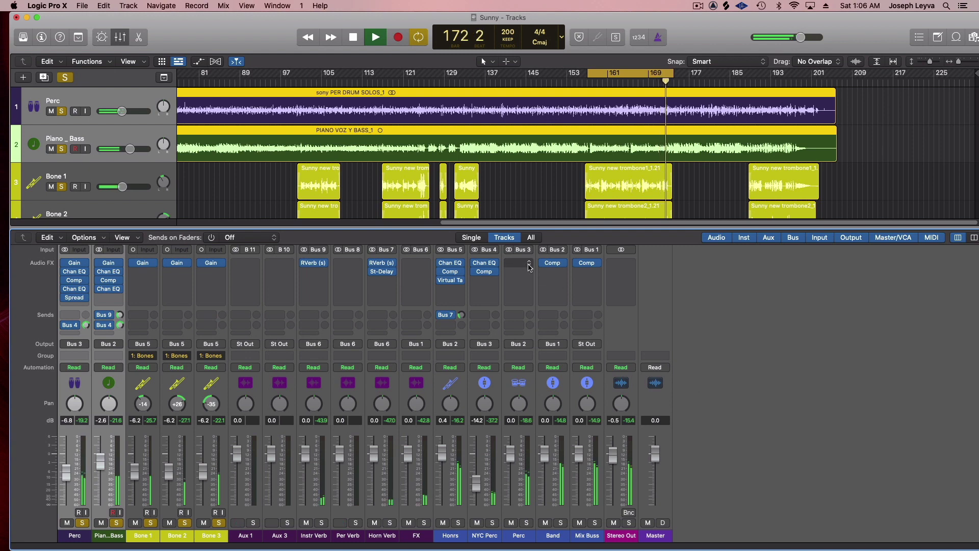
pyautogui.press('space')
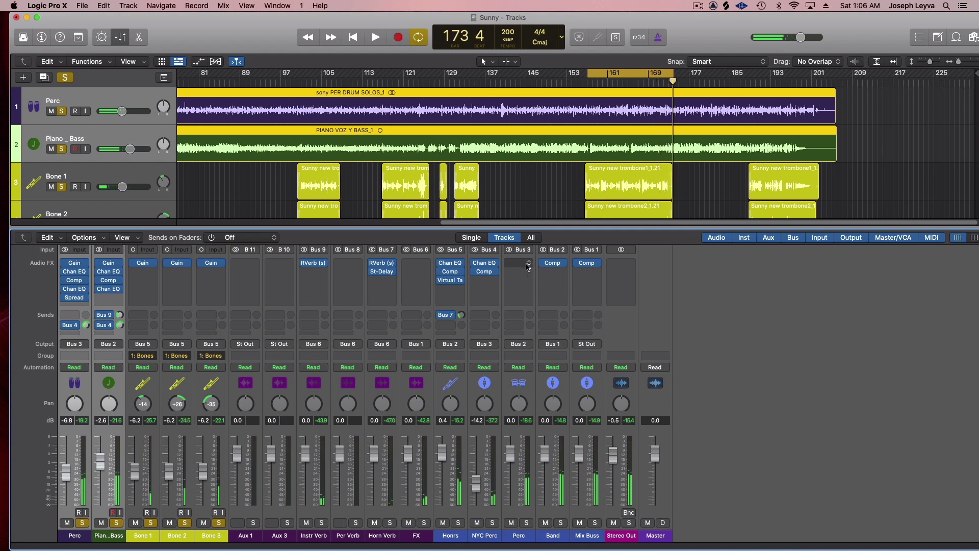
pyautogui.click(522, 267)
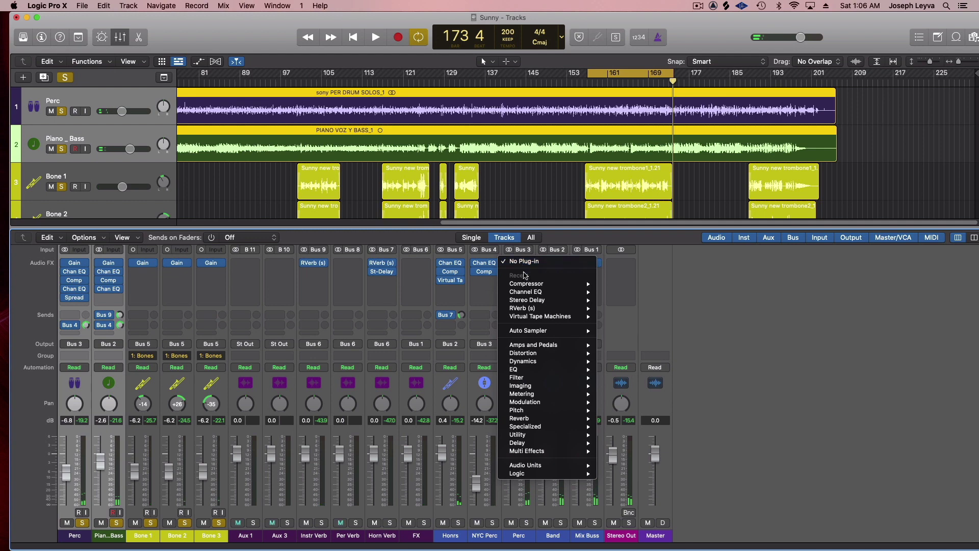
pyautogui.moveTo(529, 283)
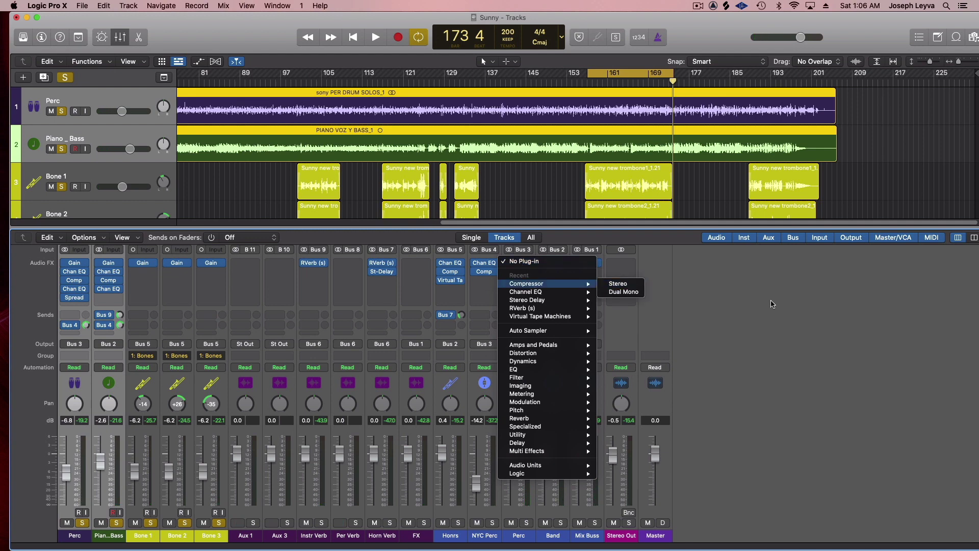
pyautogui.click(617, 284)
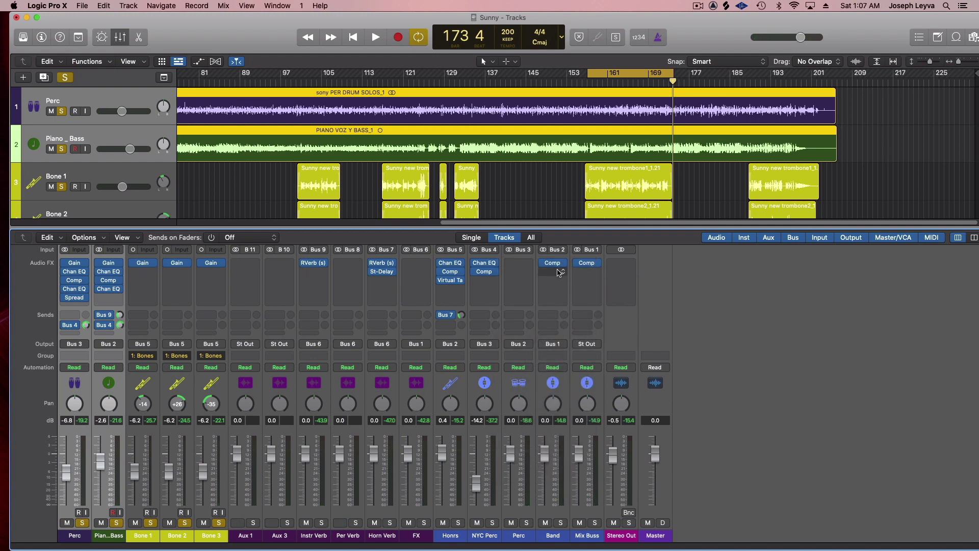
pyautogui.click(558, 272)
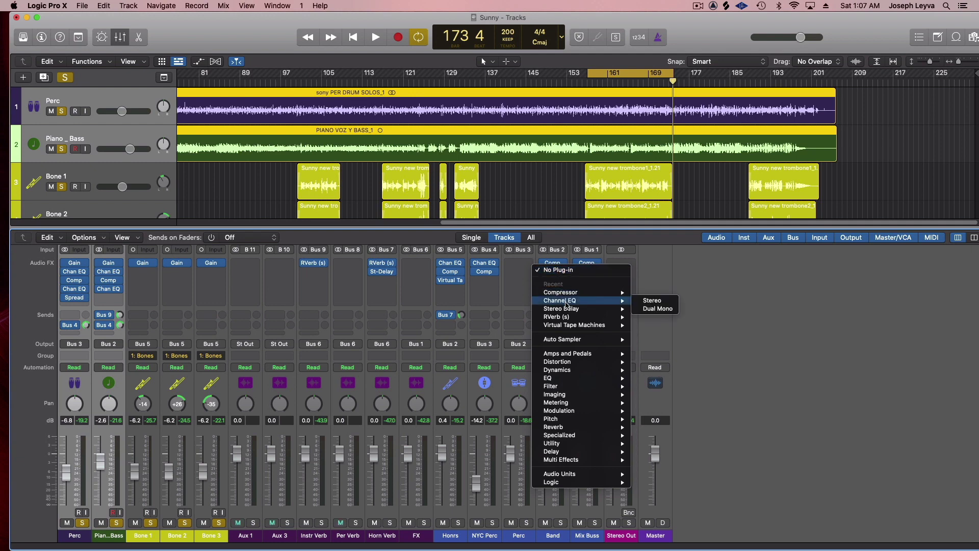
pyautogui.moveTo(572, 327)
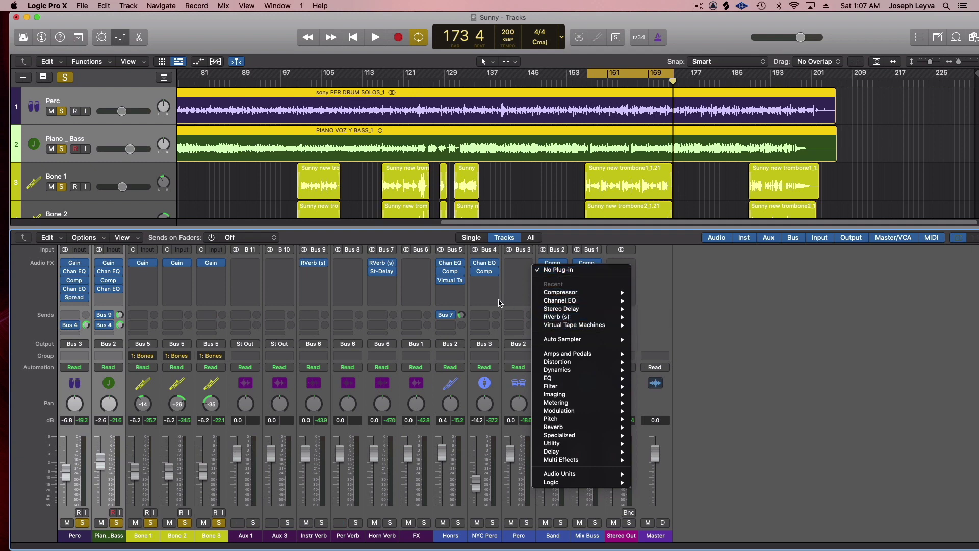
pyautogui.click(451, 284)
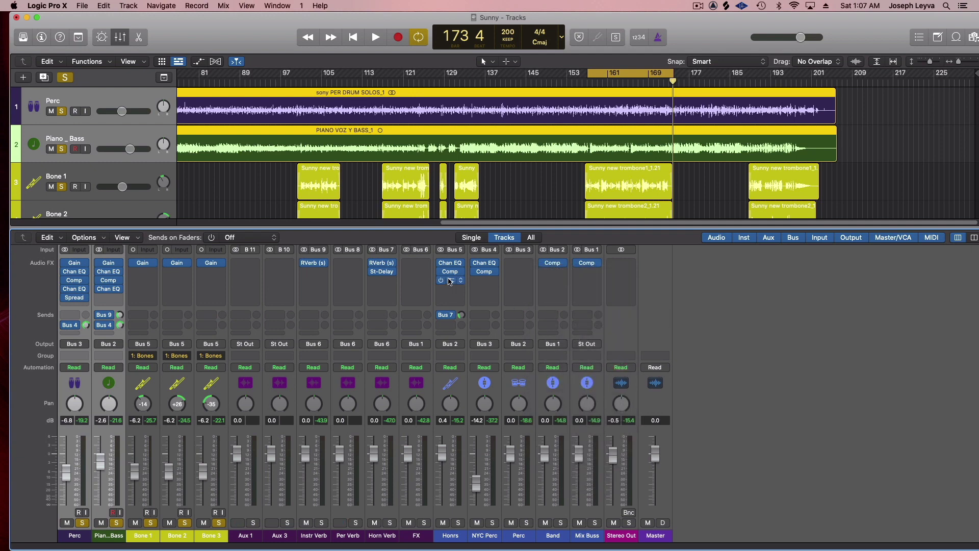
# Copy the Virtual Tape Machines plug-in from the Honrs bus to the Band bus and audition the loop with it
pyautogui.moveTo(503, 284); pyautogui.dragTo(556, 278)
pyautogui.click(554, 276)
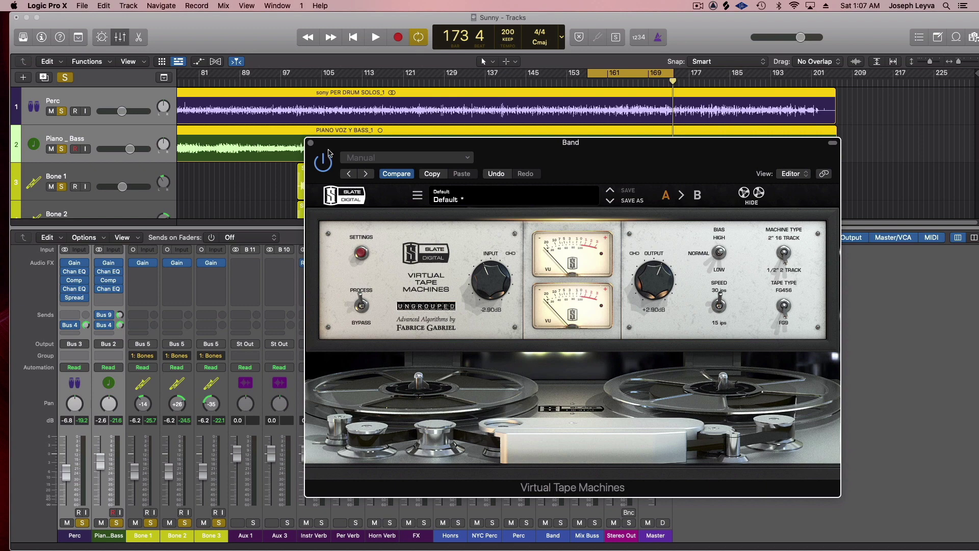
pyautogui.click(312, 144)
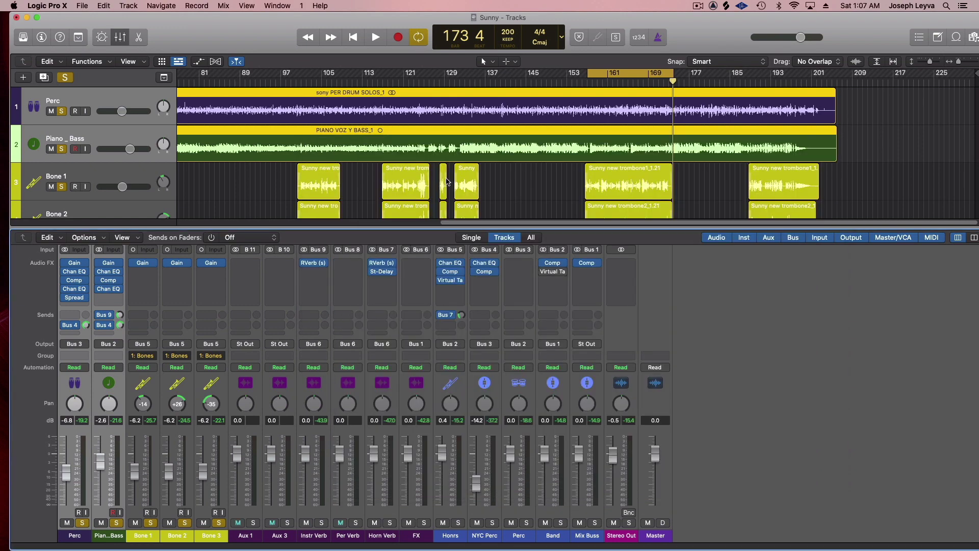
pyautogui.press('space')
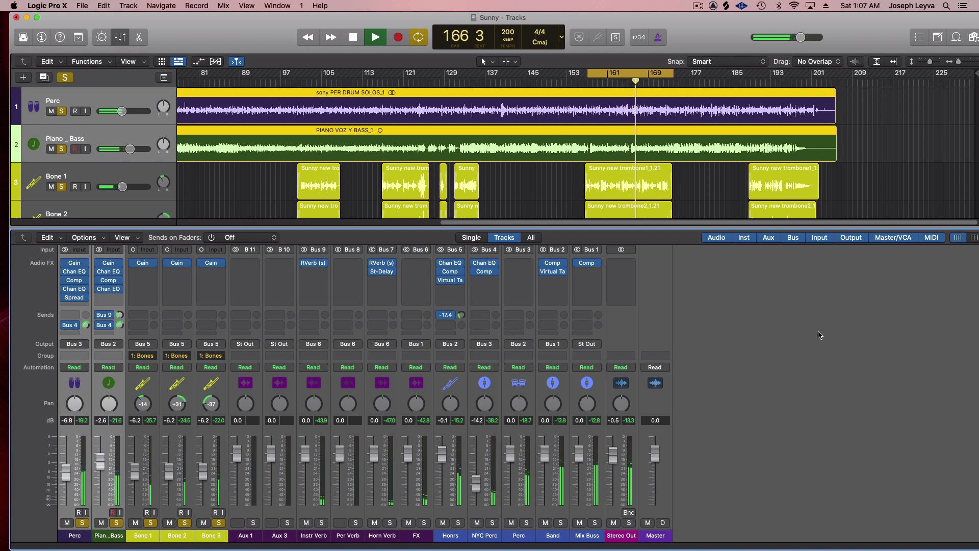
pyautogui.press('space')
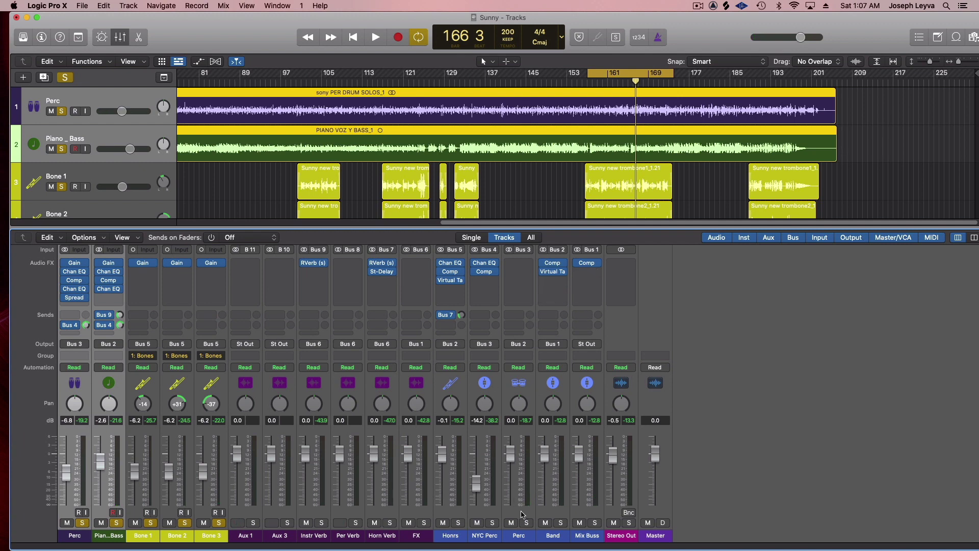
# Rename the Aux 3 channel as Room
pyautogui.click(560, 536)
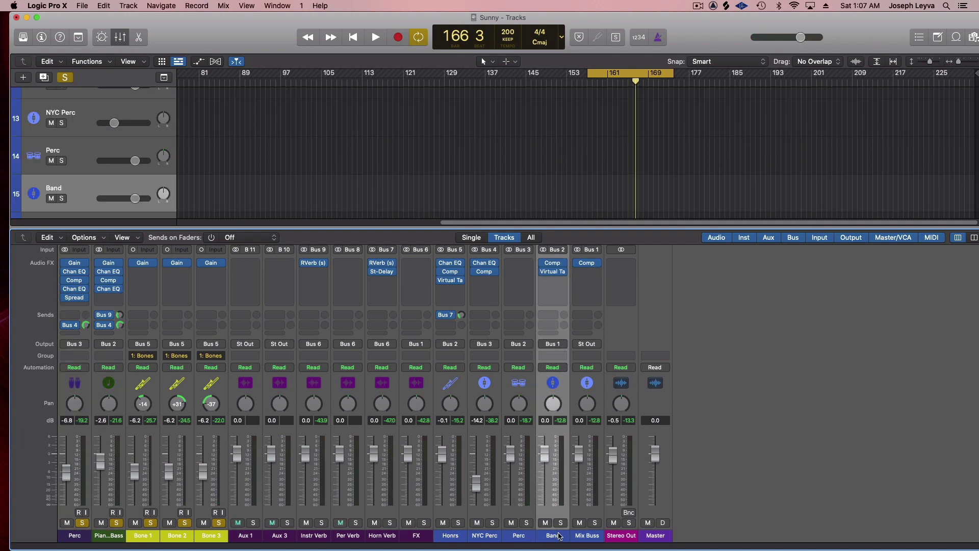
pyautogui.doubleClick(282, 537)
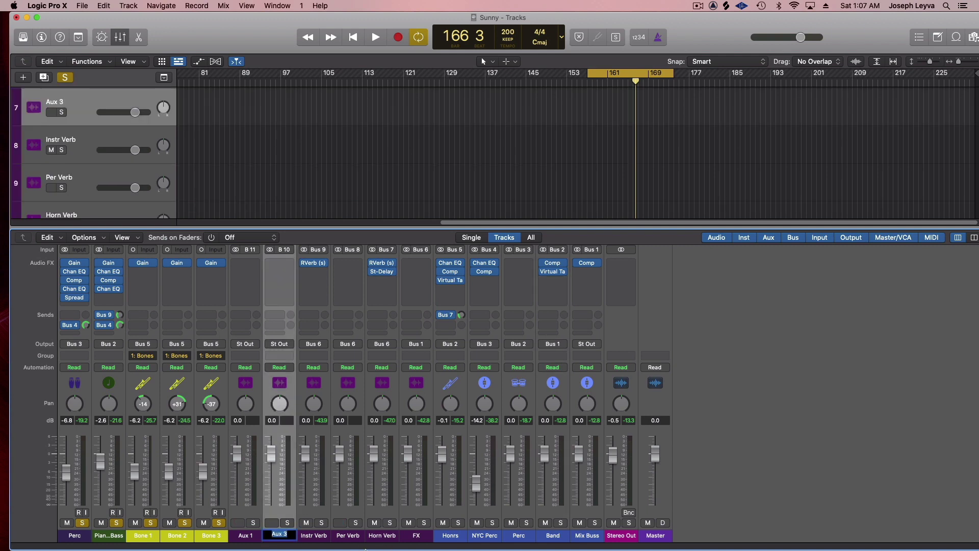
pyautogui.moveTo(312, 549)
pyautogui.write('Room')
pyautogui.press('Return')
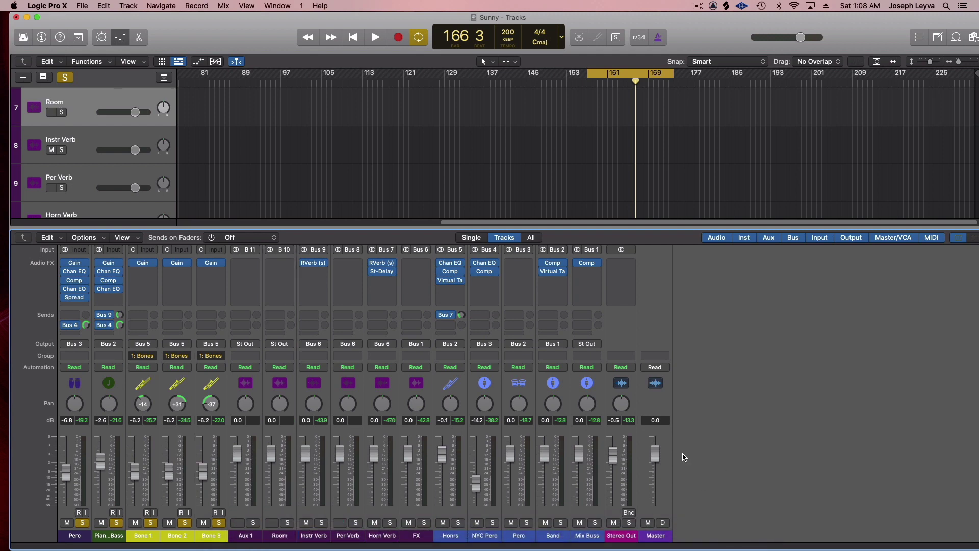
# Copy the RVerb plug-in from Instr Verb to Room and set it to the Bright Hall preset with a predelay of about 21.6
pyautogui.moveTo(314, 266); pyautogui.dragTo(289, 265)
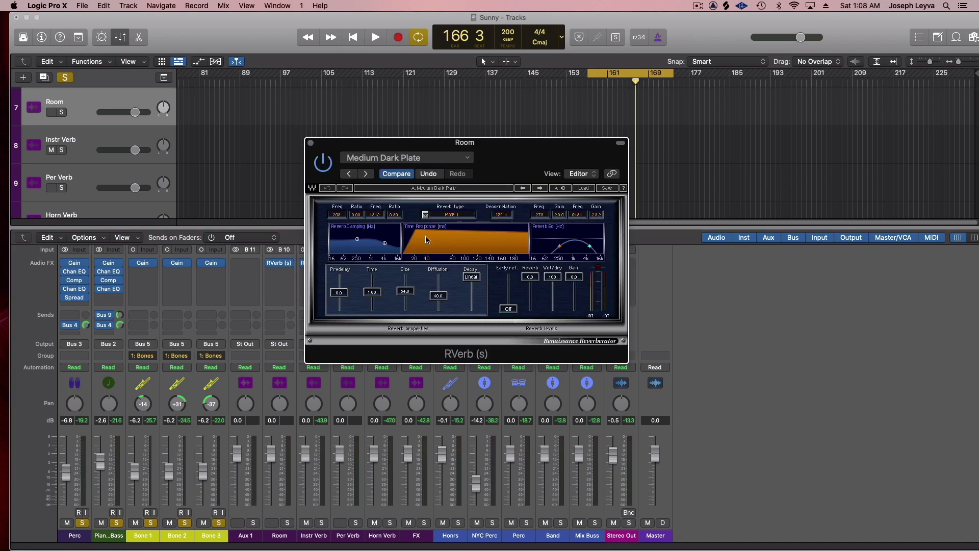
pyautogui.click(584, 188)
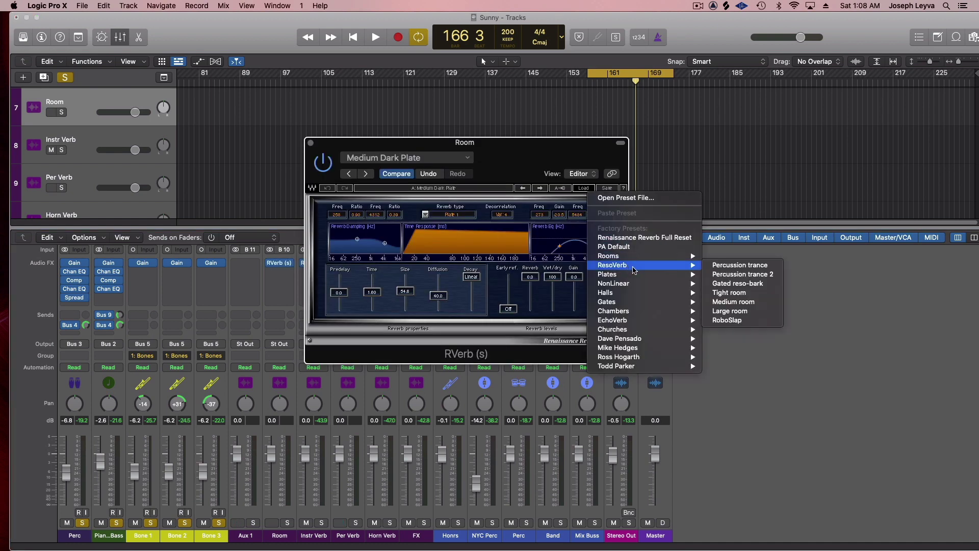
pyautogui.moveTo(653, 295)
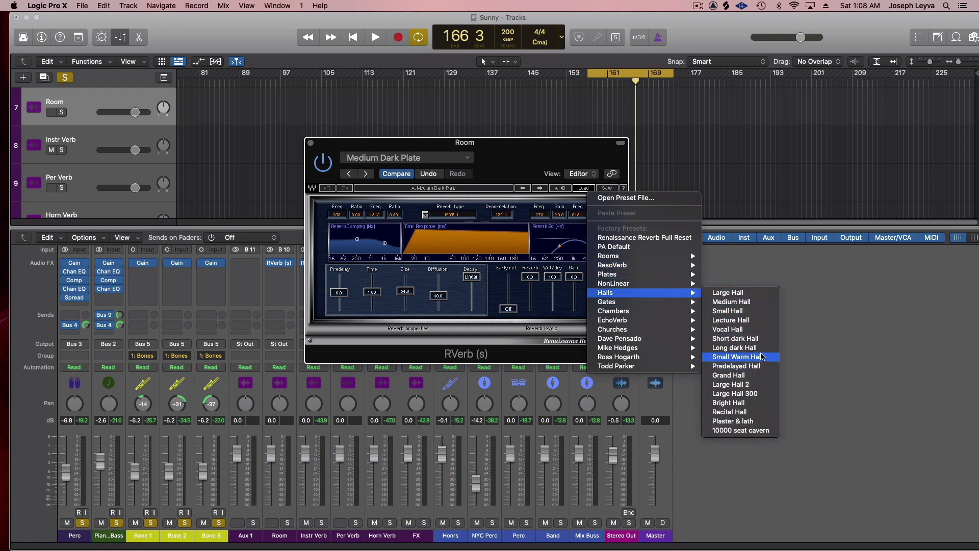
pyautogui.click(758, 407)
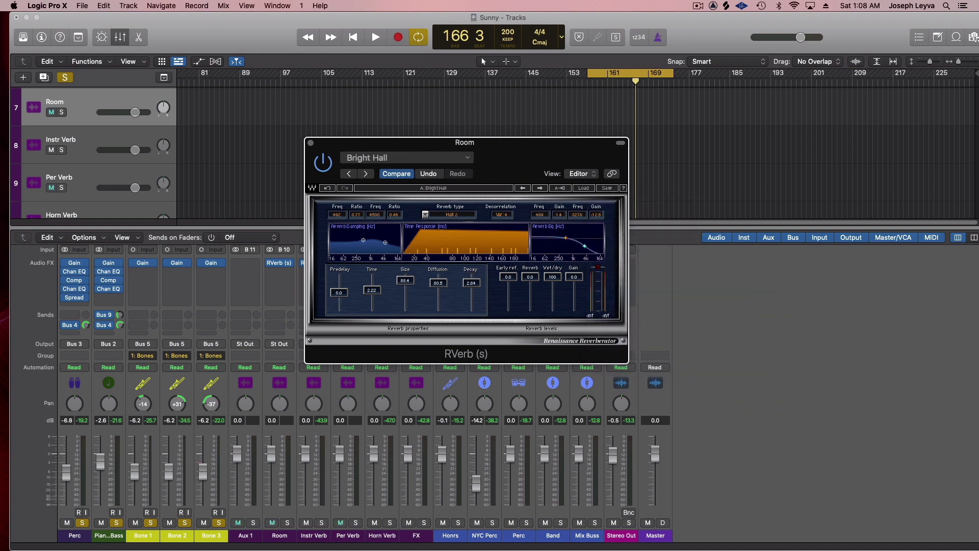
pyautogui.moveTo(339, 291); pyautogui.dragTo(339, 289)
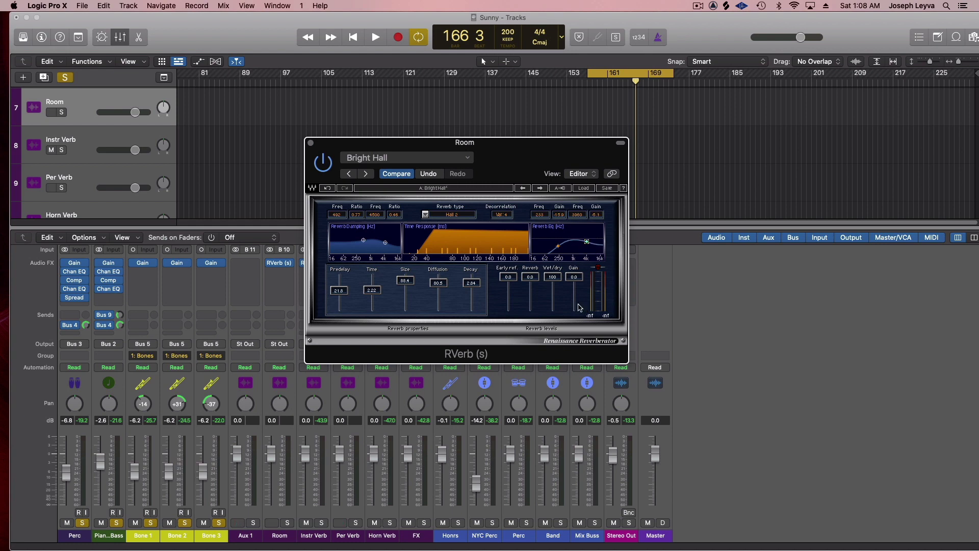
pyautogui.click(311, 144)
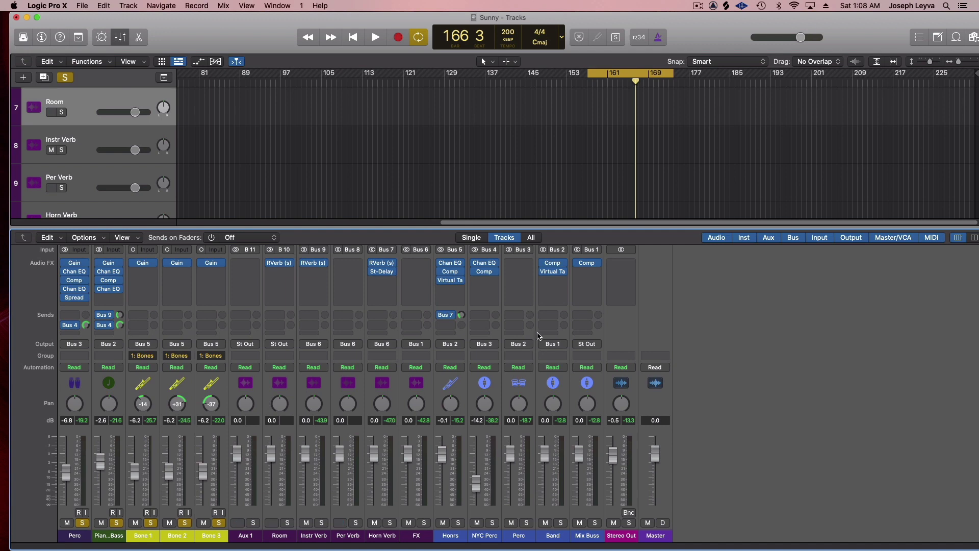
# Add a Bus 10 (Room) send to the Band bus and adjust its level while listening to the loop
pyautogui.click(554, 318)
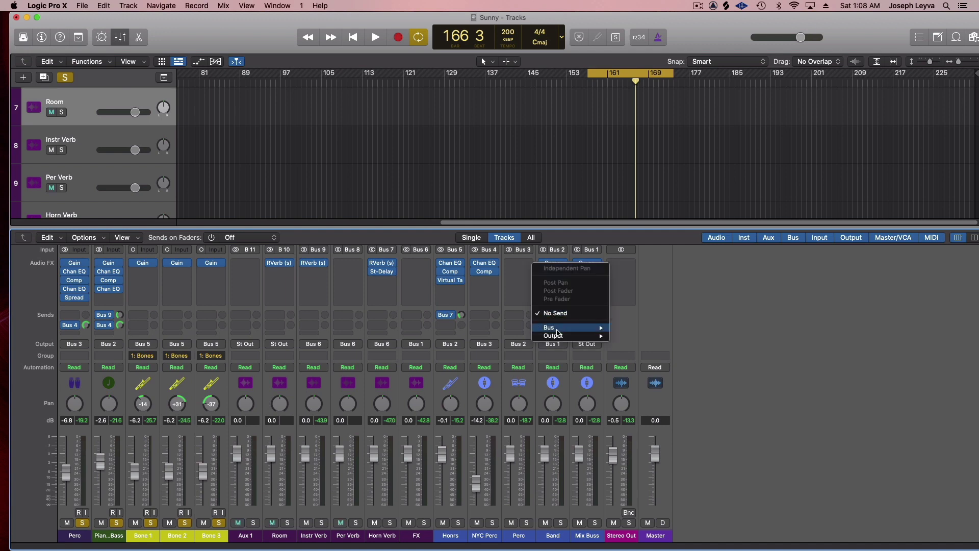
pyautogui.moveTo(559, 331)
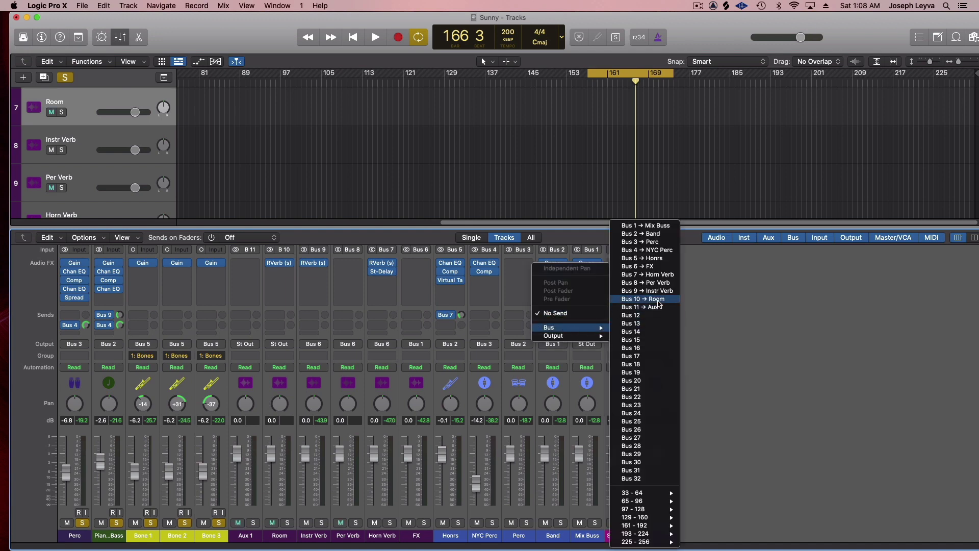
pyautogui.click(658, 304)
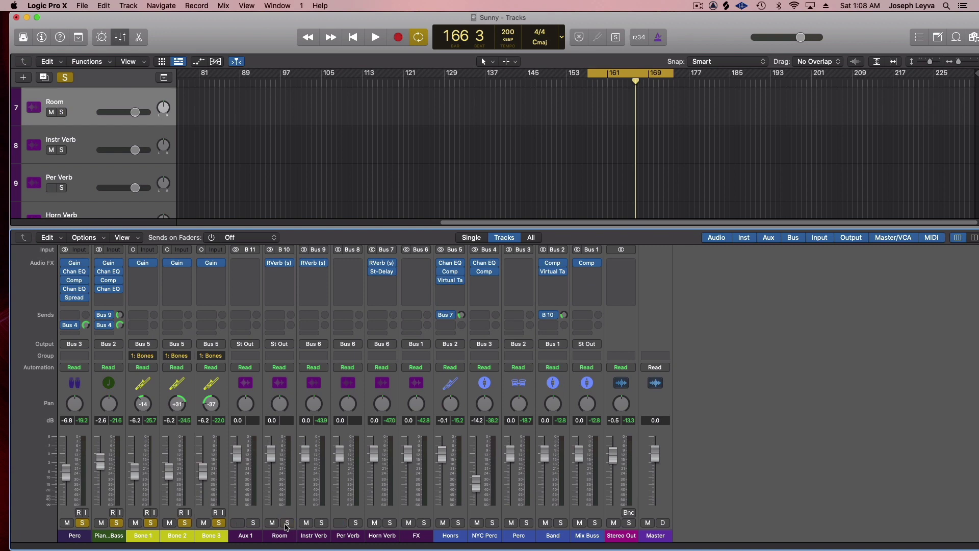
pyautogui.press('space')
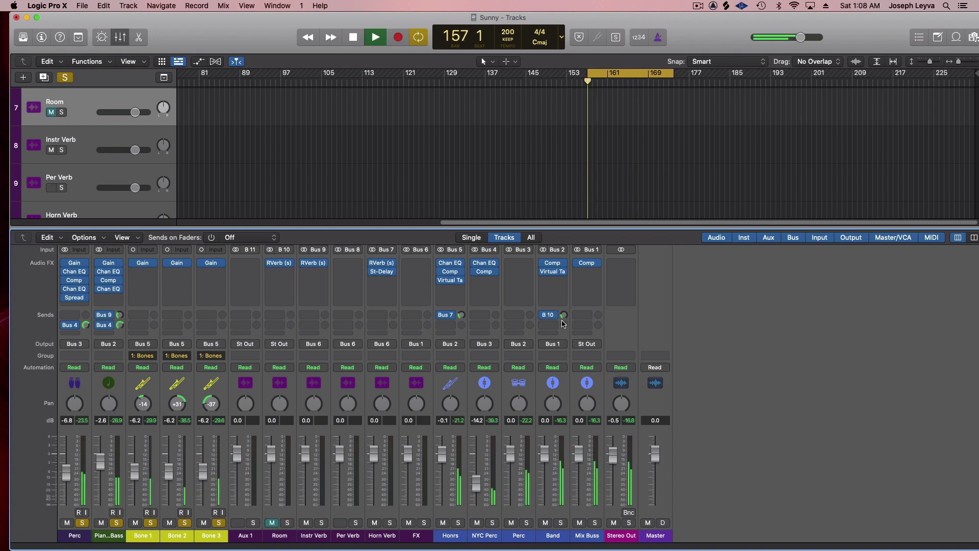
pyautogui.moveTo(566, 309)
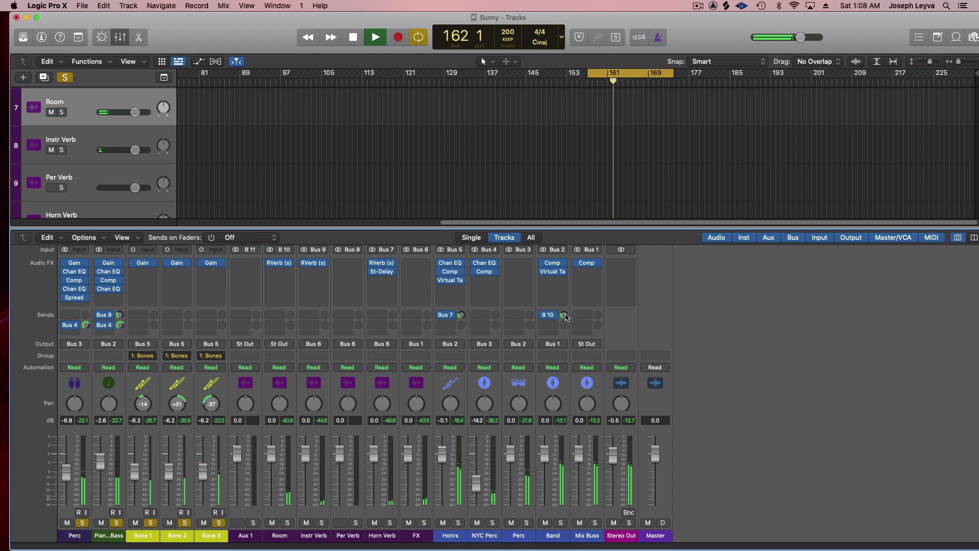
pyautogui.moveTo(565, 320); pyautogui.dragTo(604, 322)
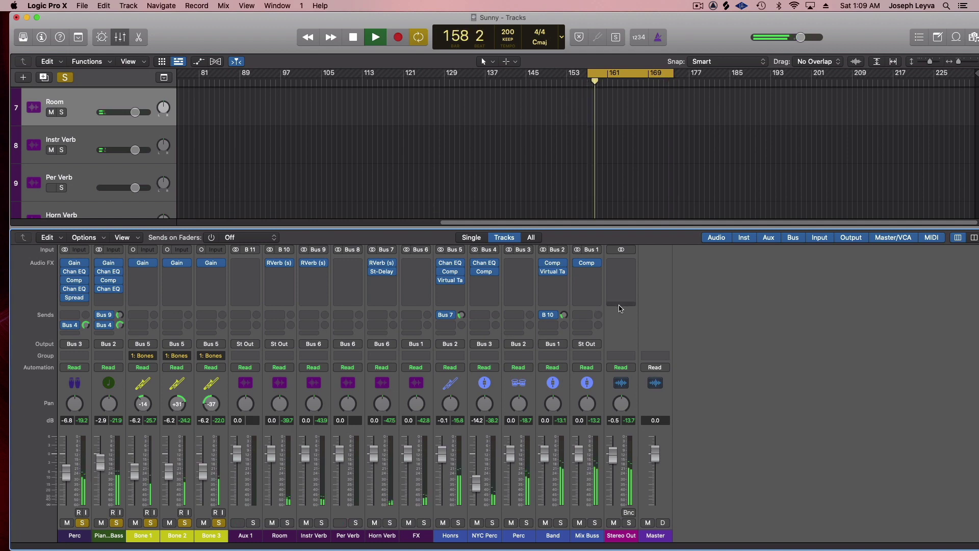
pyautogui.press('space')
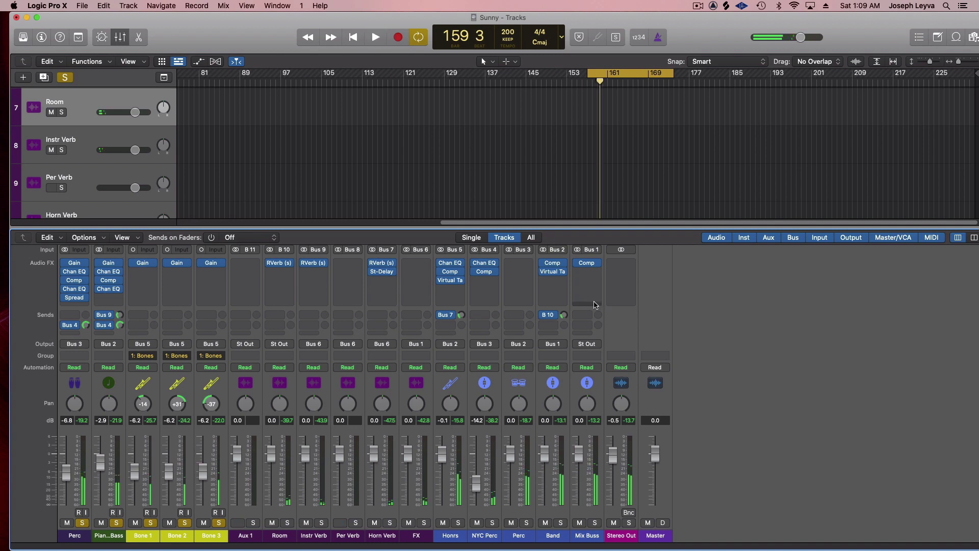
# Insert the stereo iZotope Neutron 2 plug-in after Virtual Tape Machines on the Band bus
pyautogui.click(557, 280)
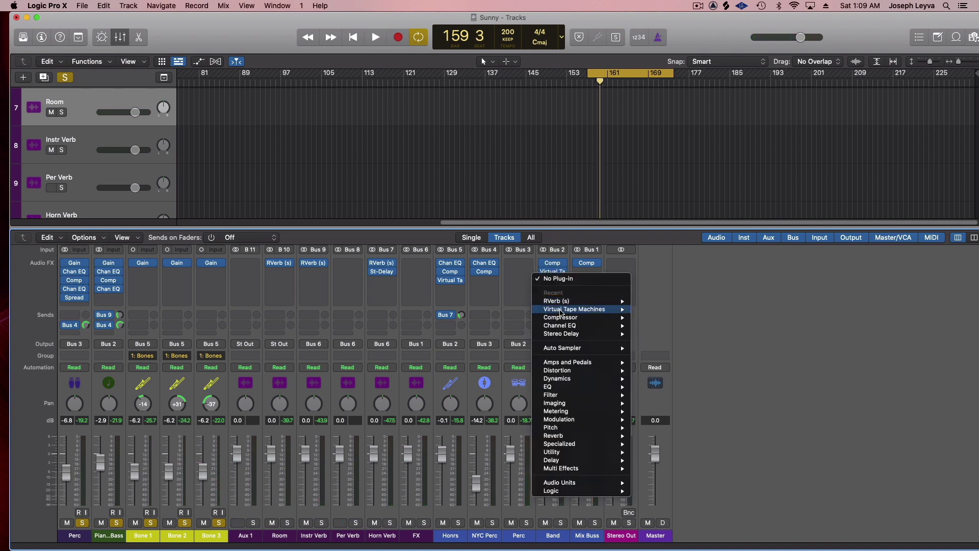
pyautogui.moveTo(584, 487)
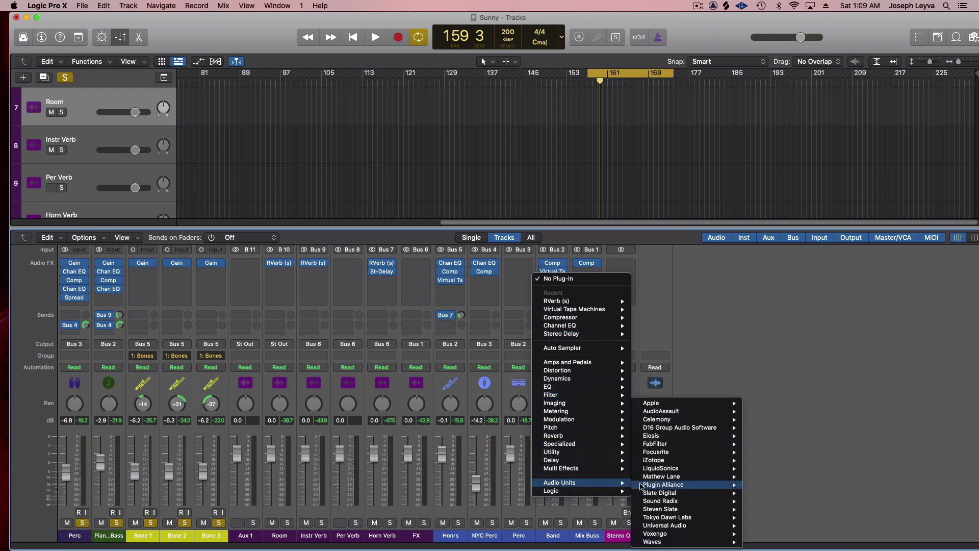
pyautogui.moveTo(668, 462)
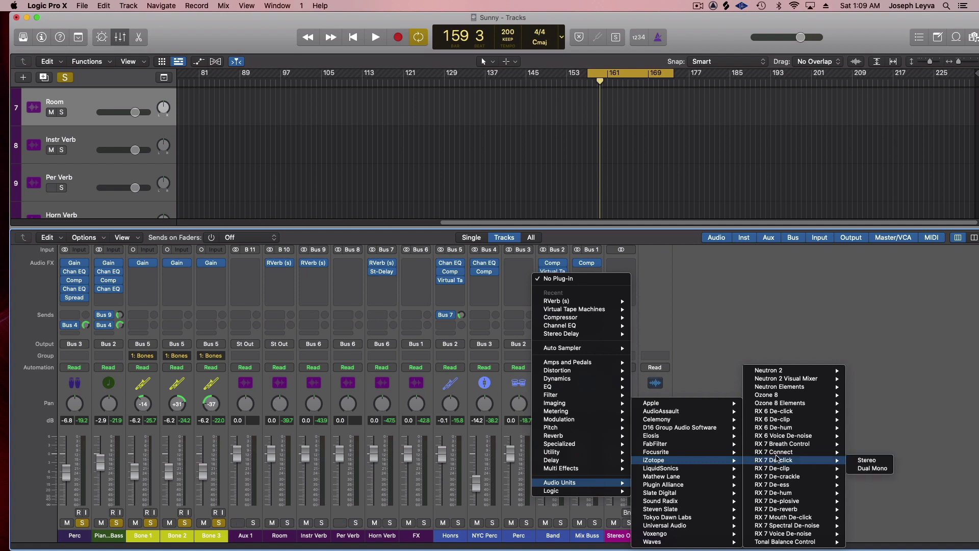
pyautogui.moveTo(803, 372)
pyautogui.click(869, 372)
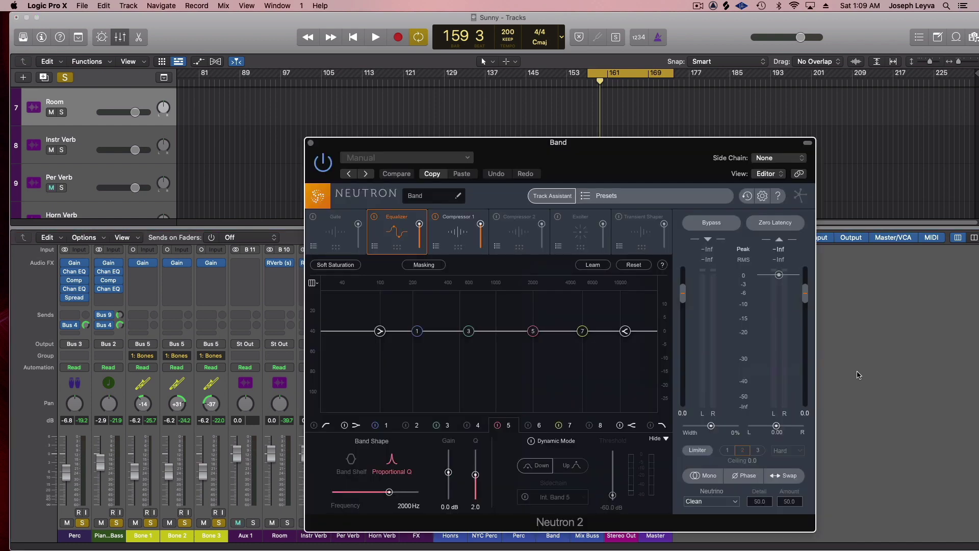
# Enable Dynamic Mode for bands 5 and 1 of the Neutron 2 equalizer
pyautogui.click(532, 441)
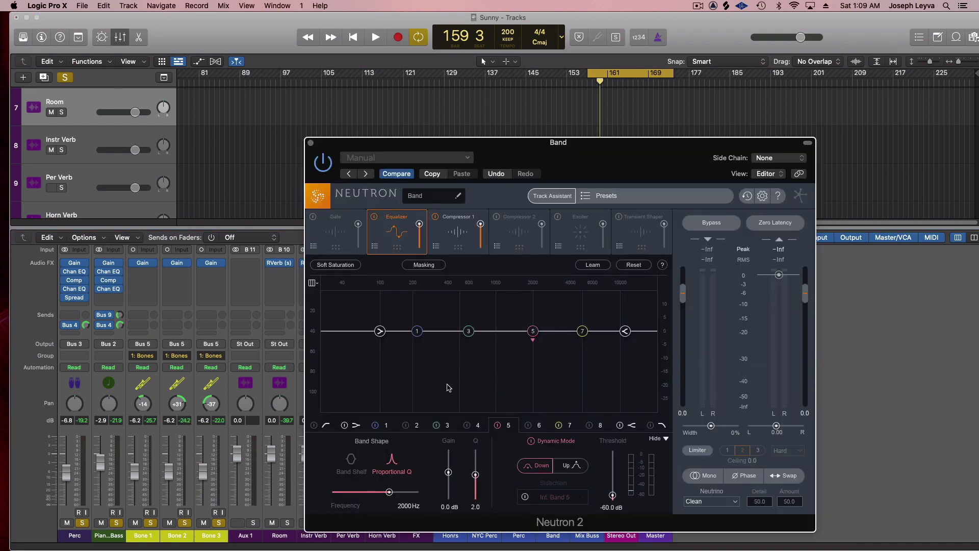
pyautogui.click(386, 426)
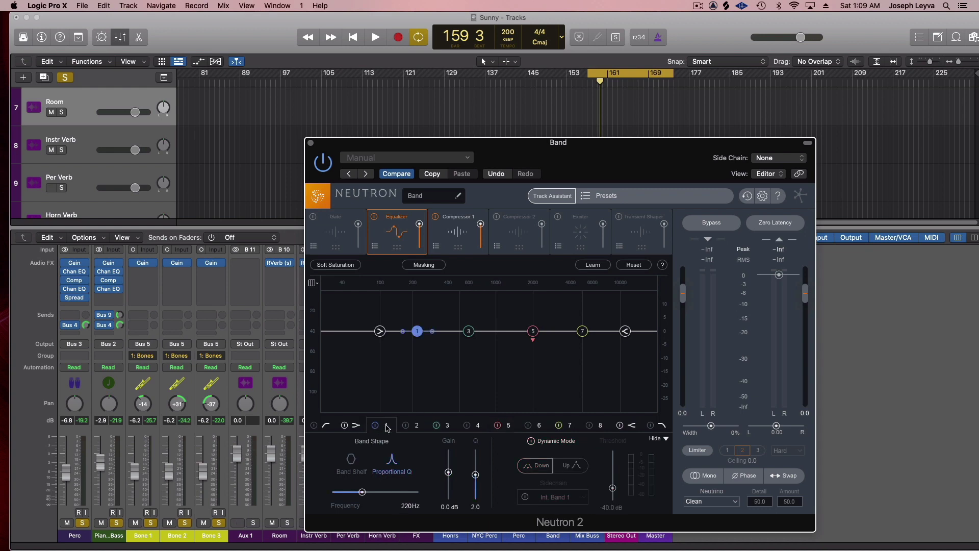
pyautogui.click(531, 441)
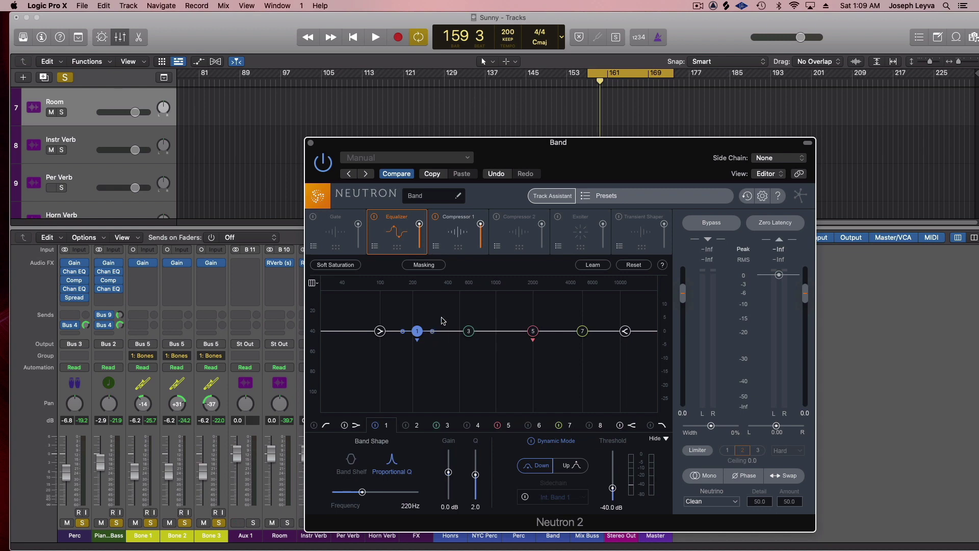
# Turn off Compressor 1, cut EQ band 1 by 3.6 dB at 228 Hz with Q 0.3, and compare it with the band bypassed during playback
pyautogui.click(437, 218)
pyautogui.moveTo(432, 332); pyautogui.dragTo(427, 346)
pyautogui.press('space')
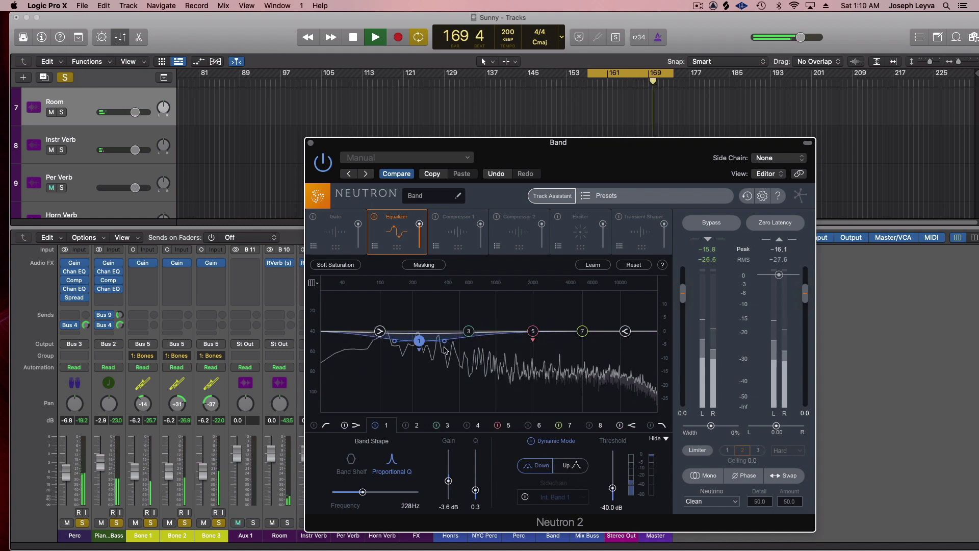
pyautogui.click(375, 426)
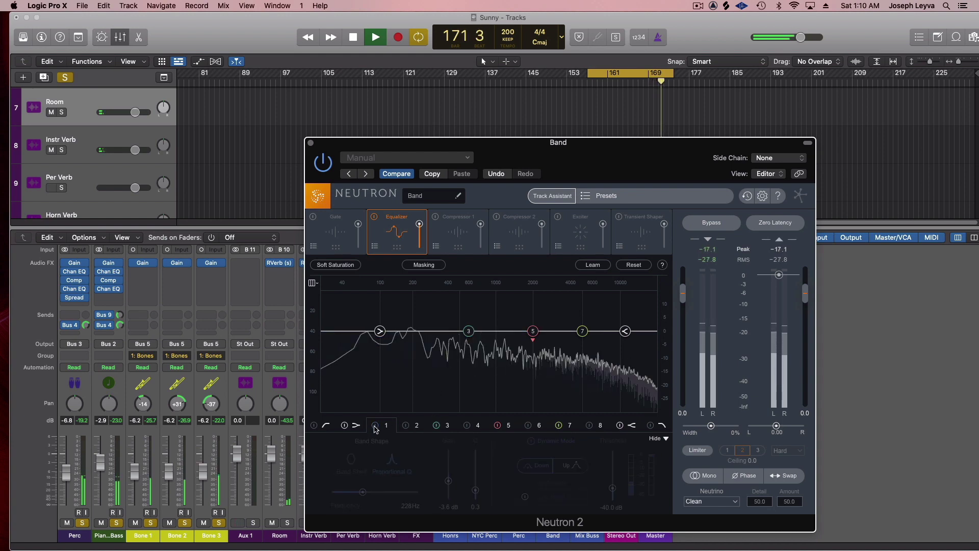
pyautogui.click(375, 425)
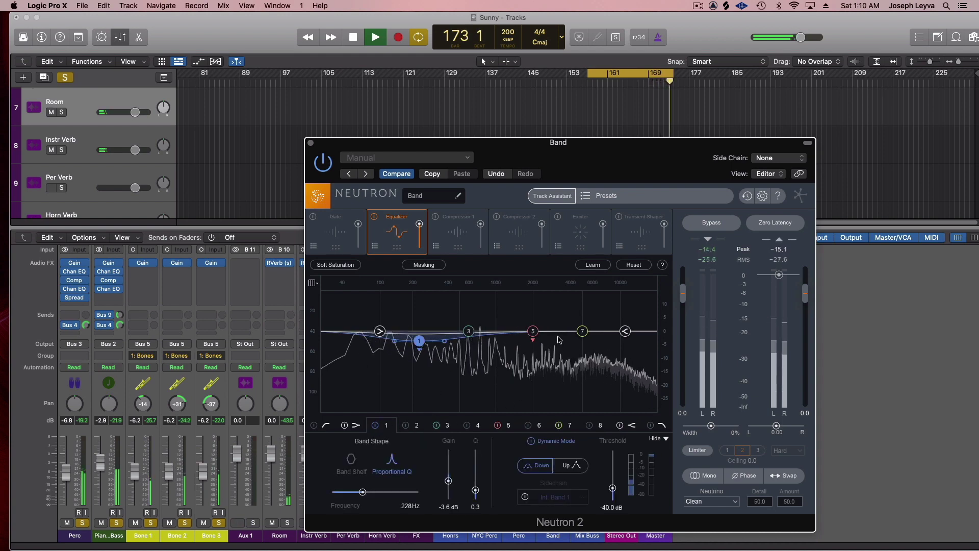
# Cut EQ band 3 by 4.6 dB at 922 Hz and enable its Dynamic Mode
pyautogui.click(625, 331)
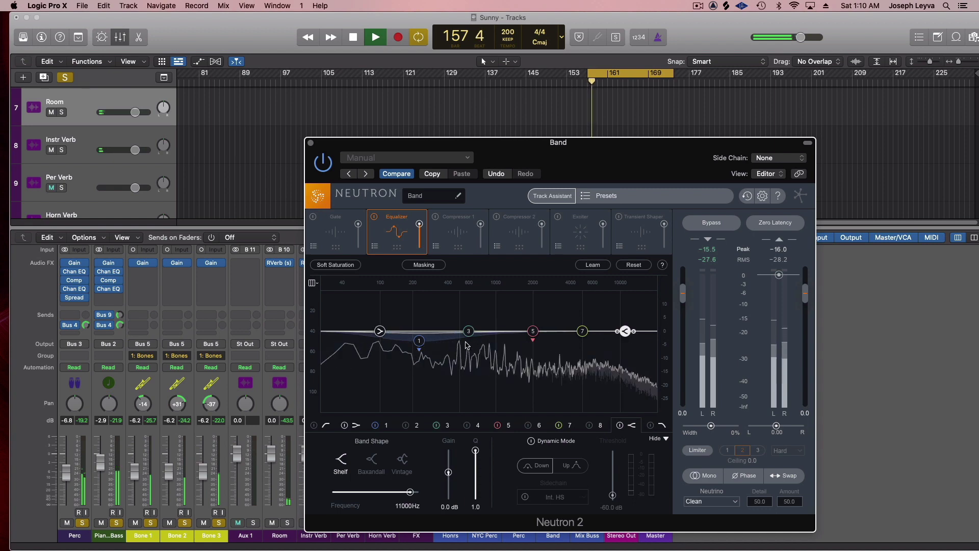
pyautogui.moveTo(463, 336); pyautogui.dragTo(491, 347)
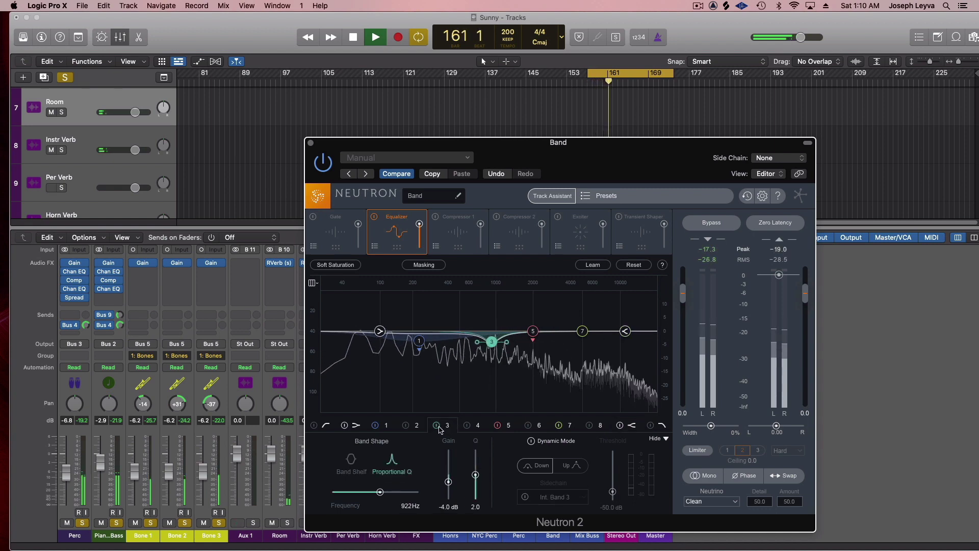
pyautogui.click(531, 441)
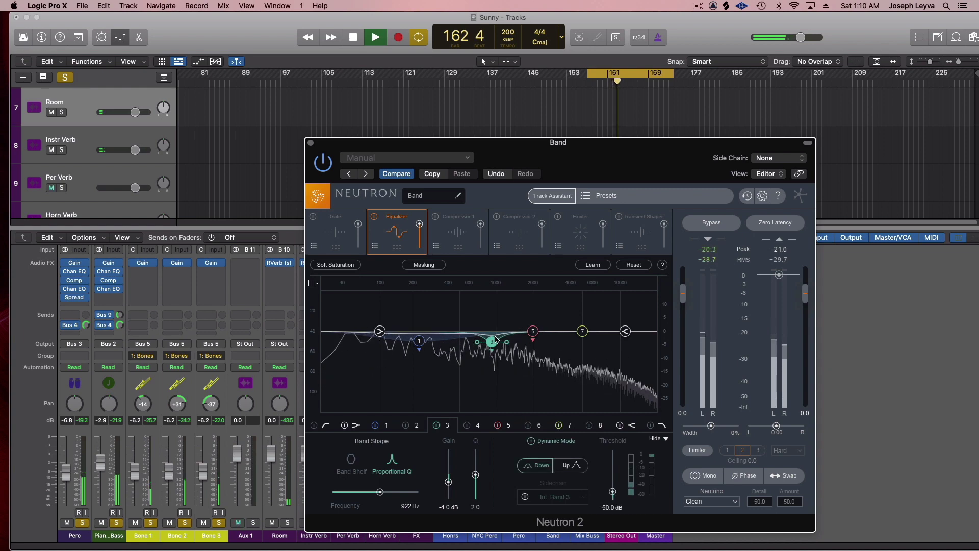
pyautogui.moveTo(493, 341); pyautogui.dragTo(494, 343)
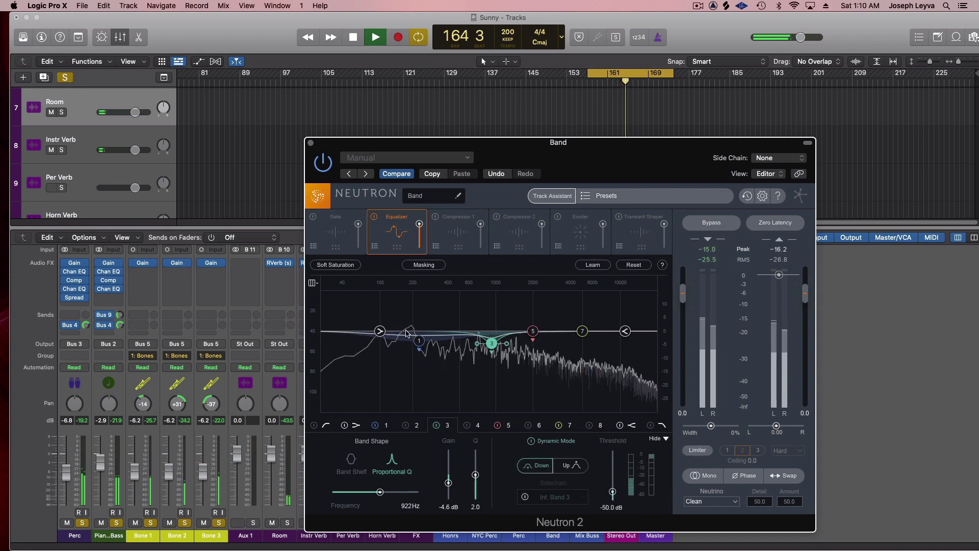
# Lower the EQ's low shelf slightly, boost band 5 by 1.8 dB at 2174 Hz, and set band 3 to -6.3 dB at 871 Hz
pyautogui.moveTo(380, 331); pyautogui.dragTo(382, 332)
pyautogui.moveTo(532, 334)
pyautogui.mouseDown()
pyautogui.moveTo(557, 327)
pyautogui.moveTo(541, 330)
pyautogui.mouseUp()
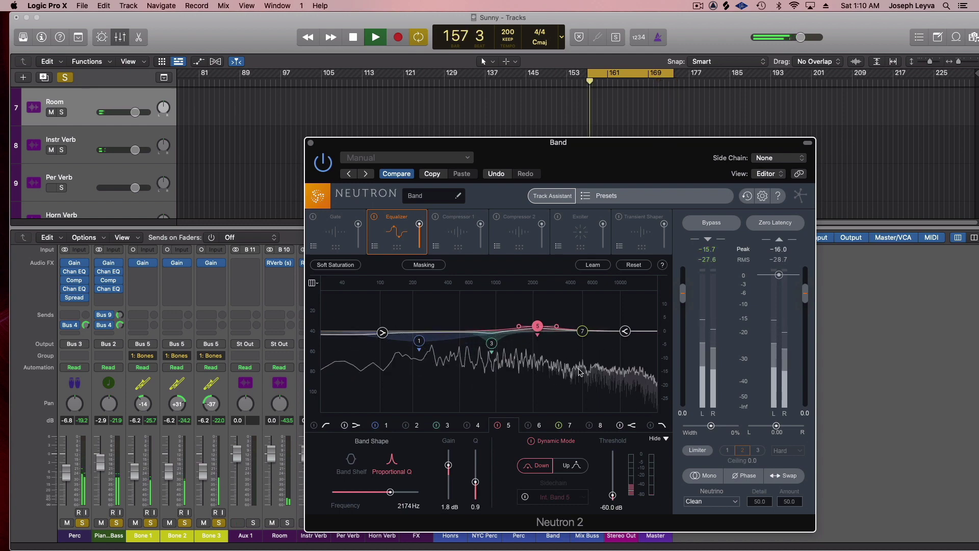
pyautogui.moveTo(490, 349)
pyautogui.mouseDown()
pyautogui.moveTo(485, 354)
pyautogui.moveTo(506, 348)
pyautogui.mouseUp()
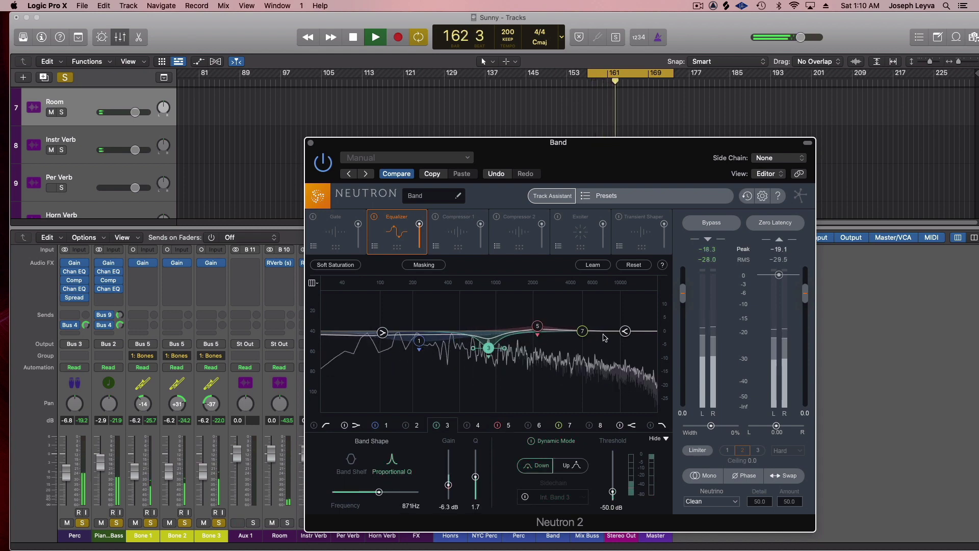
# Raise the high shelf 0.7 dB at 8702 Hz, set band 1 to -4.2 dB at 208 Hz with Q 0.5, and close Neutron 2
pyautogui.moveTo(625, 331); pyautogui.dragTo(614, 332)
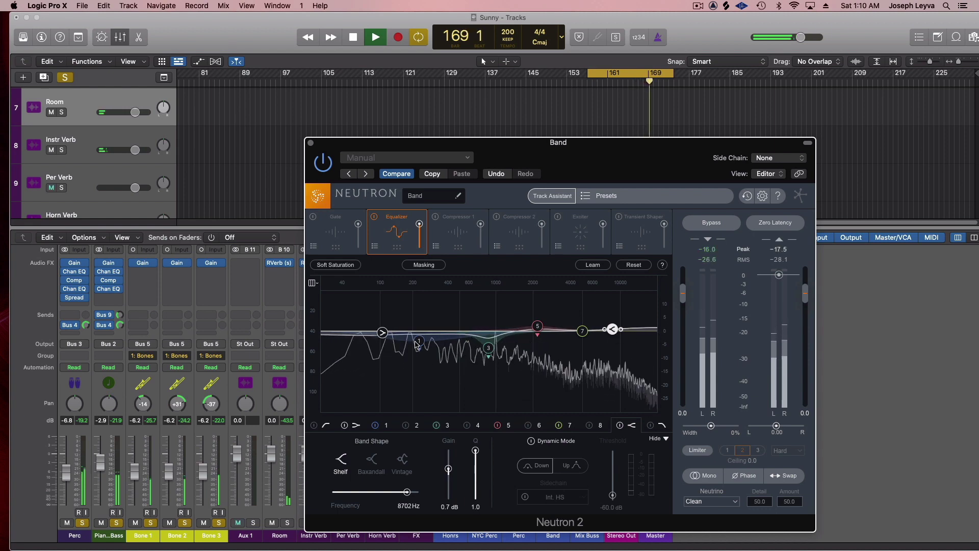
pyautogui.moveTo(417, 345); pyautogui.dragTo(414, 346)
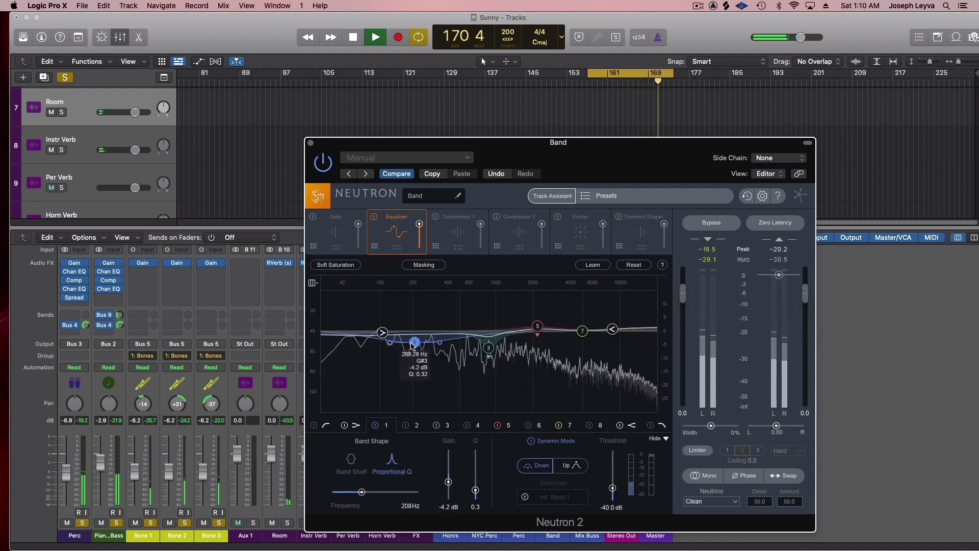
pyautogui.scroll(2, 428, 343)
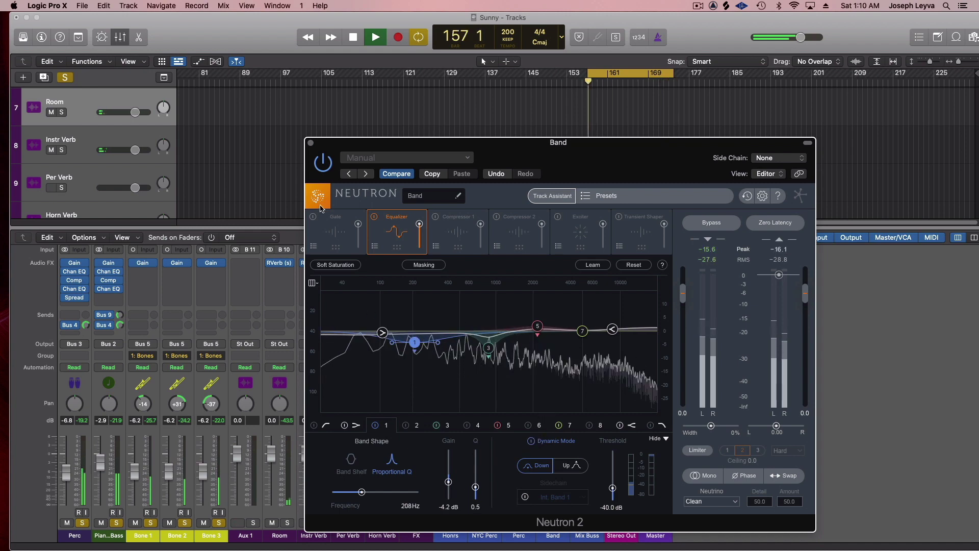
pyautogui.click(311, 143)
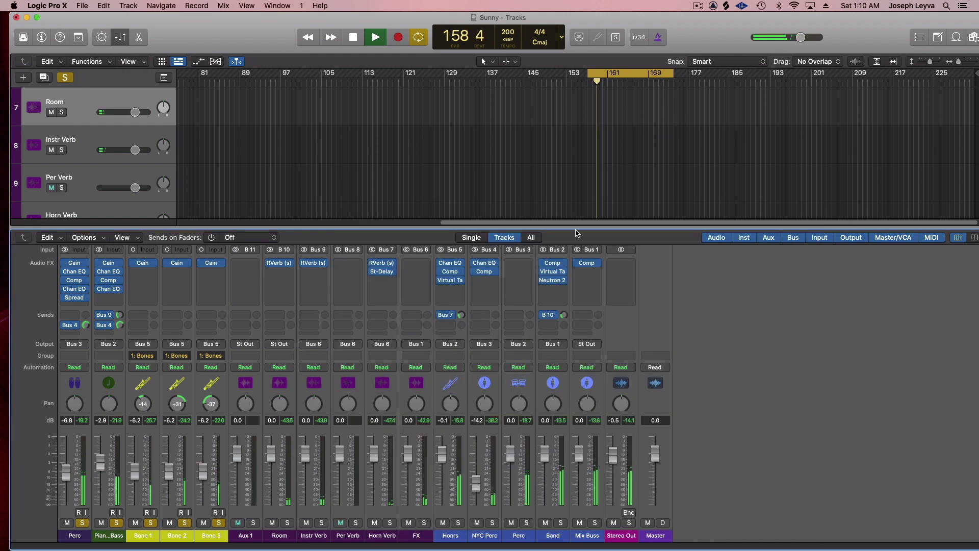
# Stop playback and extend the cycle range from bar 1 to the end of the Perc and Piano _ Bass regions
pyautogui.moveTo(544, 285)
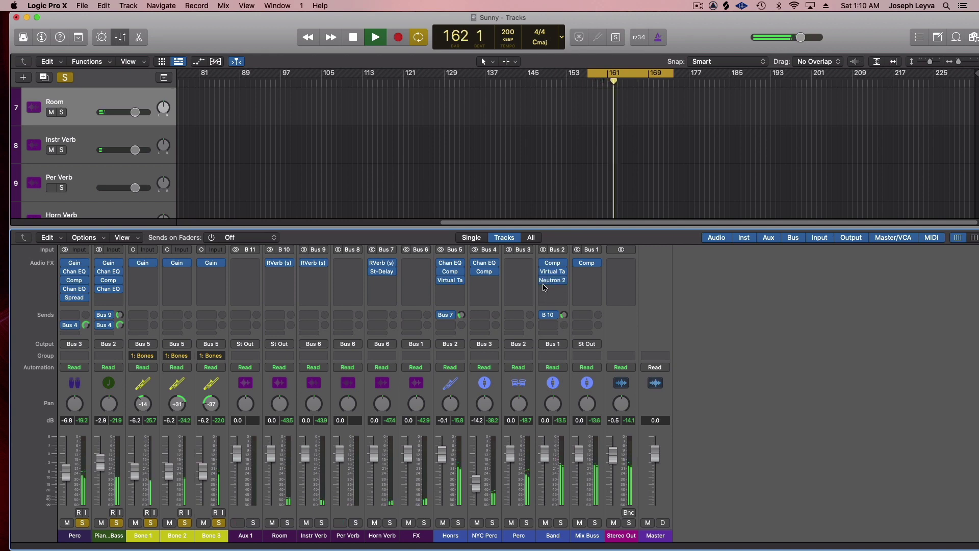
pyautogui.moveTo(775, 226); pyautogui.dragTo(782, 546)
pyautogui.scroll(5, 612, 338)
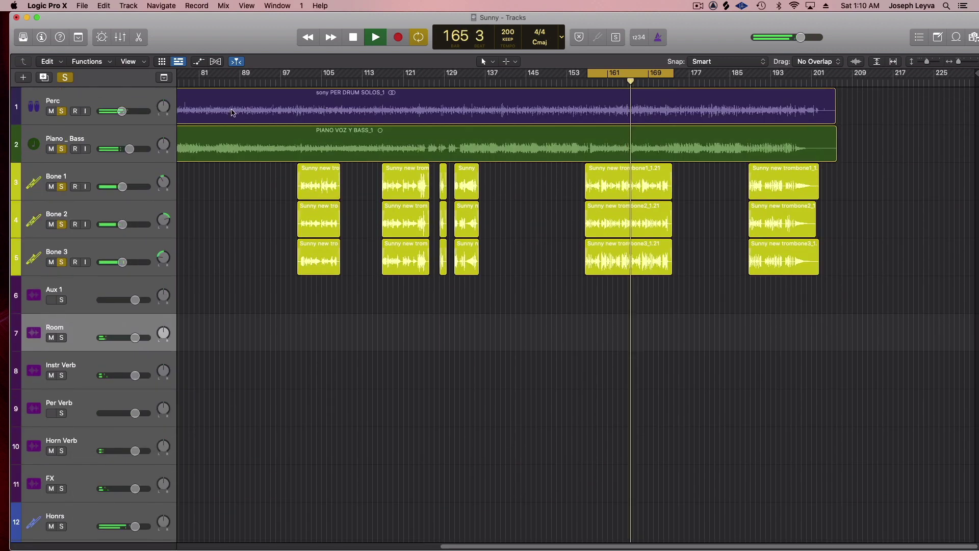
pyautogui.scroll(-3, 918, 77)
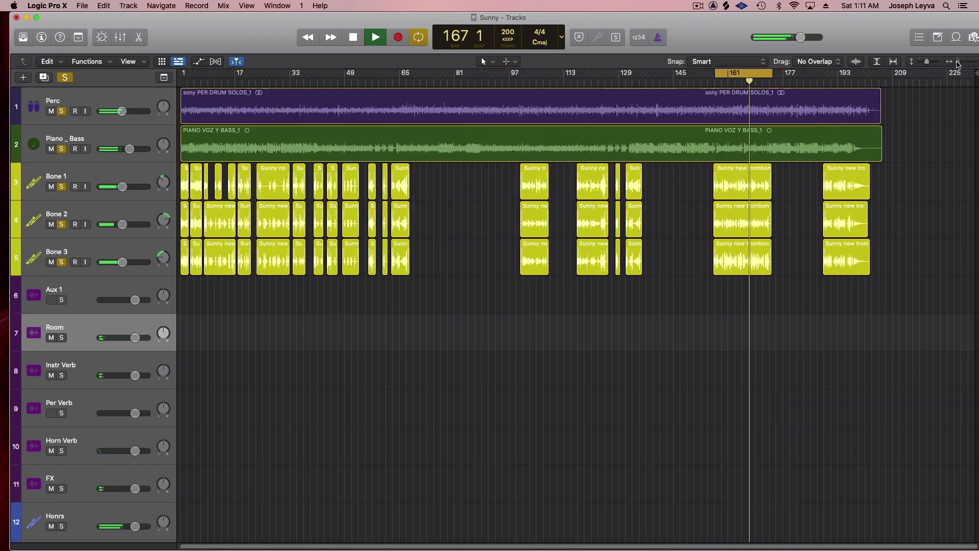
pyautogui.press('space')
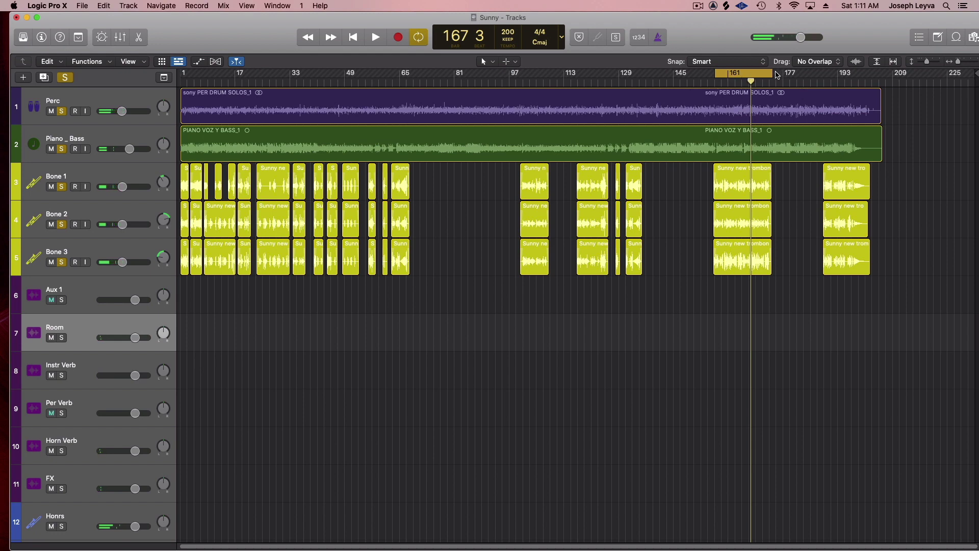
pyautogui.moveTo(772, 73); pyautogui.dragTo(883, 73)
pyautogui.moveTo(717, 73); pyautogui.dragTo(182, 72)
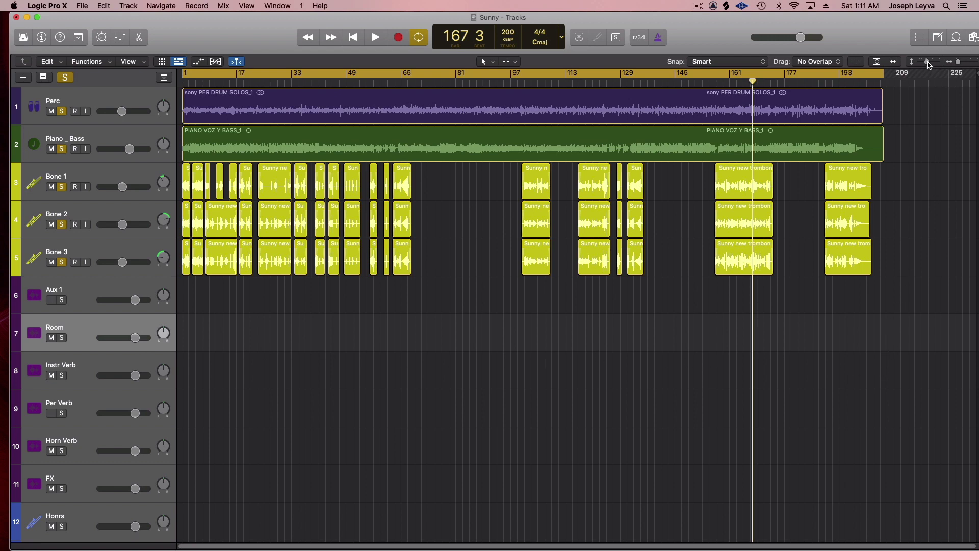
# Assign the Perc and Piano _ Bass channels to Group 2: Band
pyautogui.moveTo(930, 64); pyautogui.dragTo(961, 62)
pyautogui.hscroll(10, 674, 539)
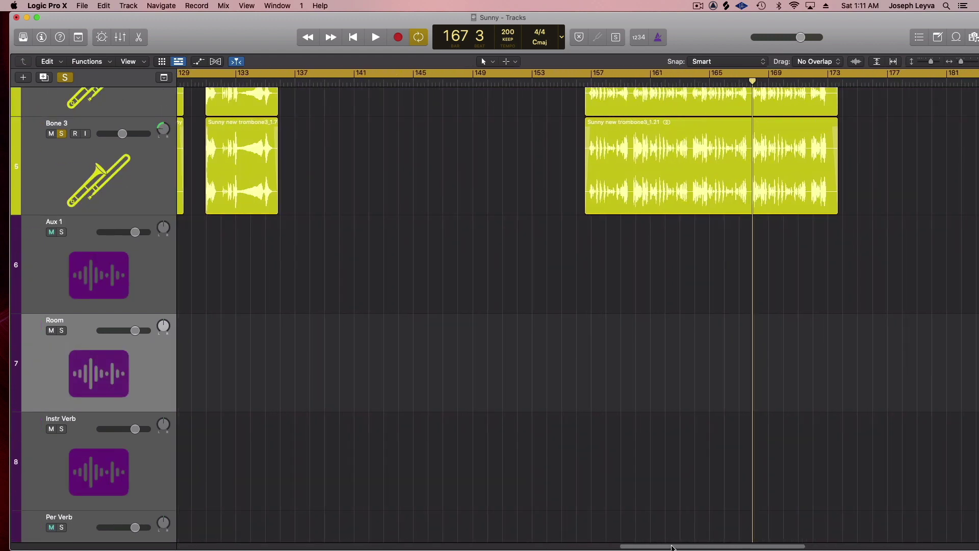
pyautogui.scroll(1, 681, 357)
pyautogui.scroll(5, 682, 356)
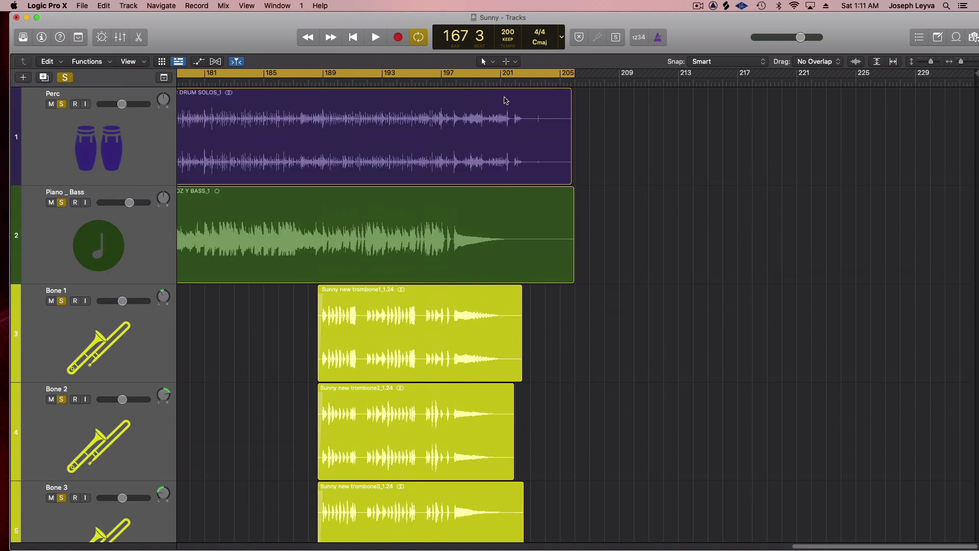
pyautogui.click(120, 41)
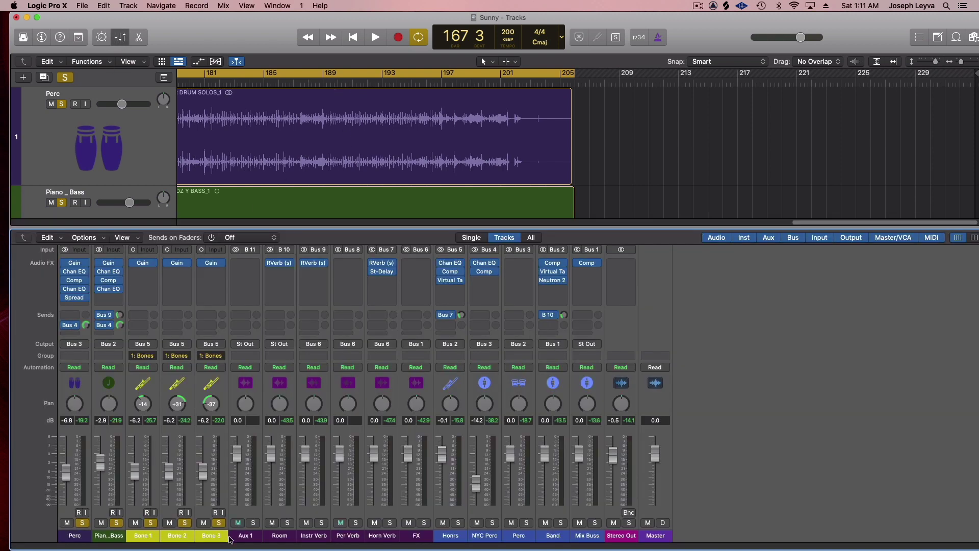
pyautogui.click(84, 538)
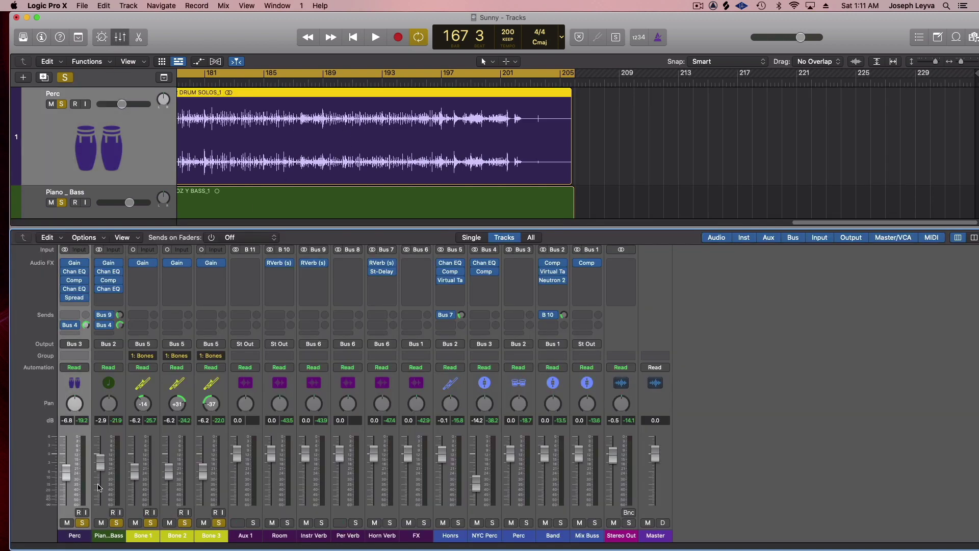
pyautogui.click(111, 534)
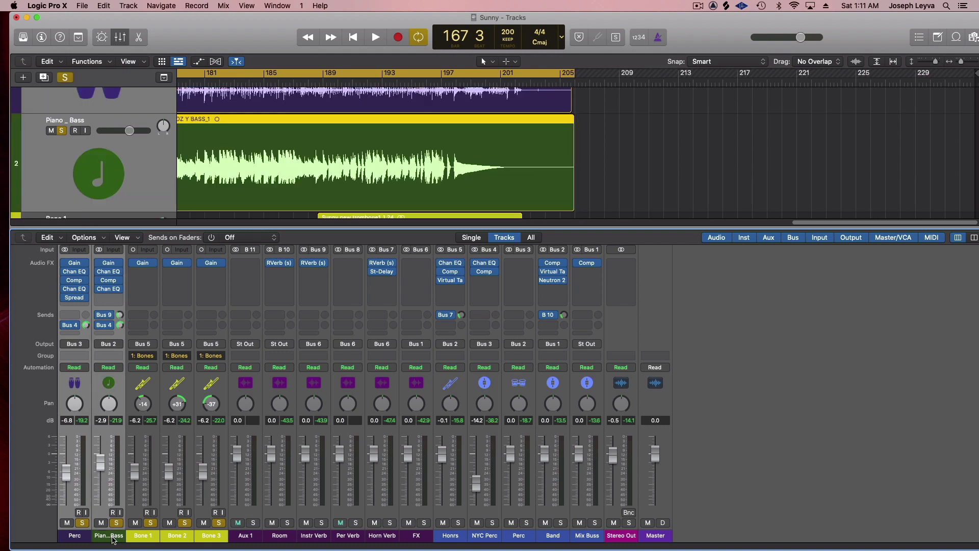
pyautogui.click(113, 356)
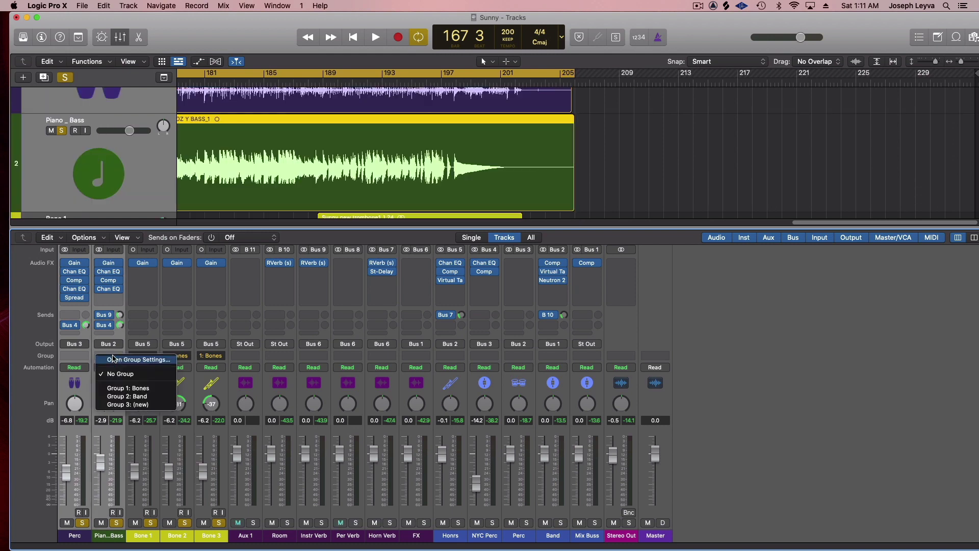
pyautogui.click(124, 396)
pyautogui.scroll(3, 637, 125)
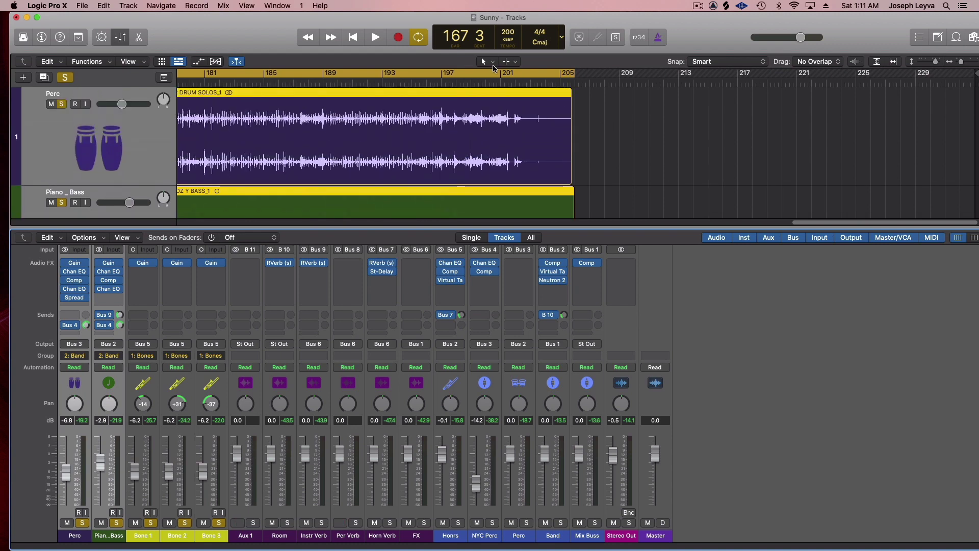
# Use the Fade Tool to add a curved fade-out to the Perc and Piano _ Bass regions from about bar 199 to their end
pyautogui.click(489, 62)
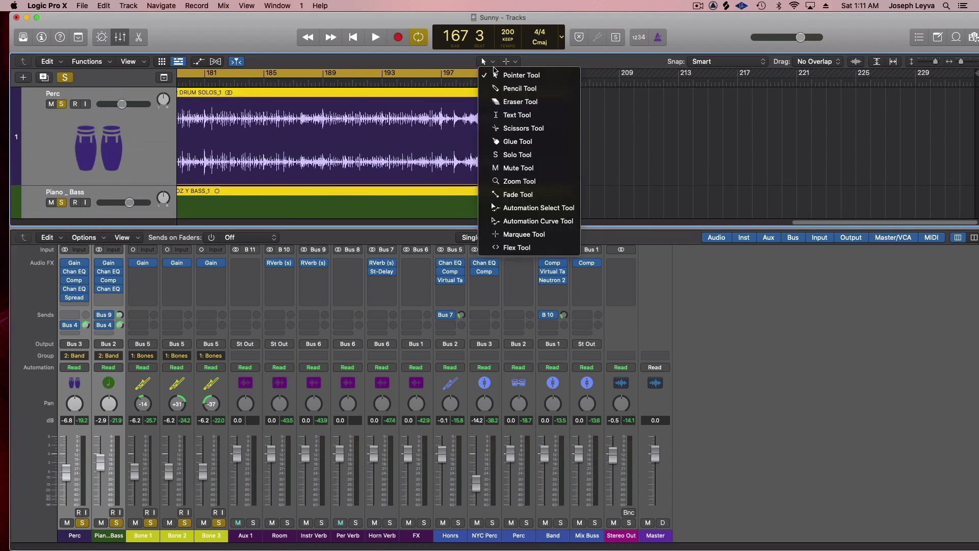
pyautogui.click(526, 201)
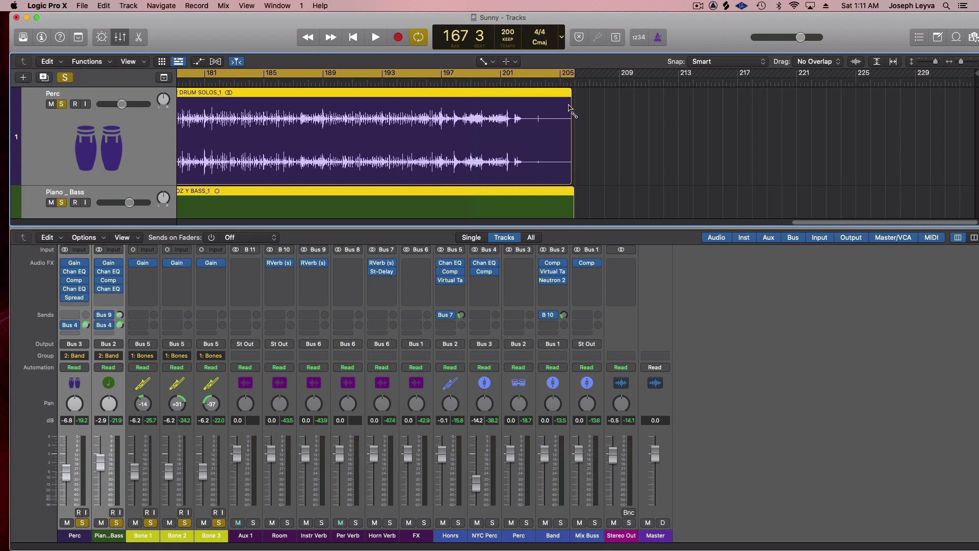
pyautogui.moveTo(571, 105); pyautogui.dragTo(479, 110)
pyautogui.moveTo(524, 134); pyautogui.dragTo(541, 124)
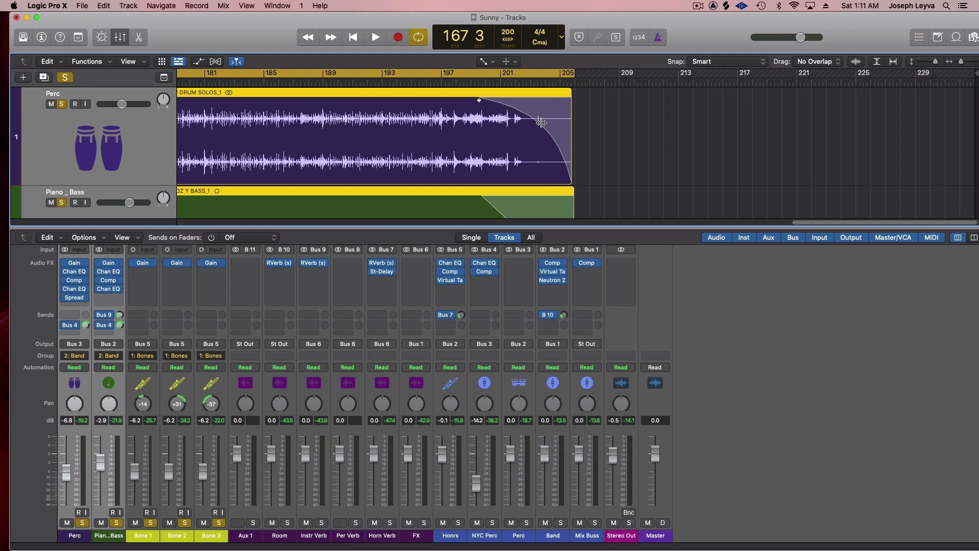
# Turn off cycle mode and play the song's ending from about bar 196 to check the fade-out
pyautogui.click(437, 82)
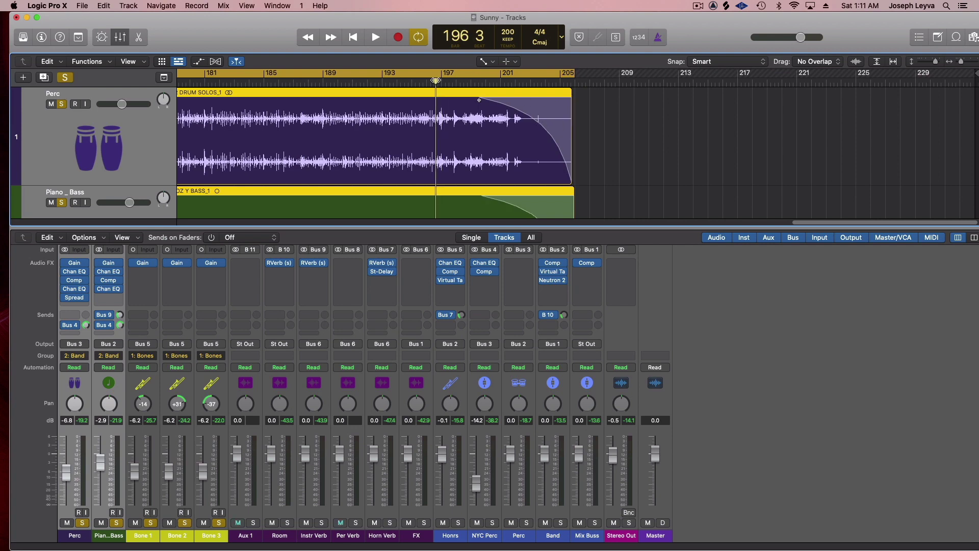
pyautogui.click(423, 43)
pyautogui.press('space')
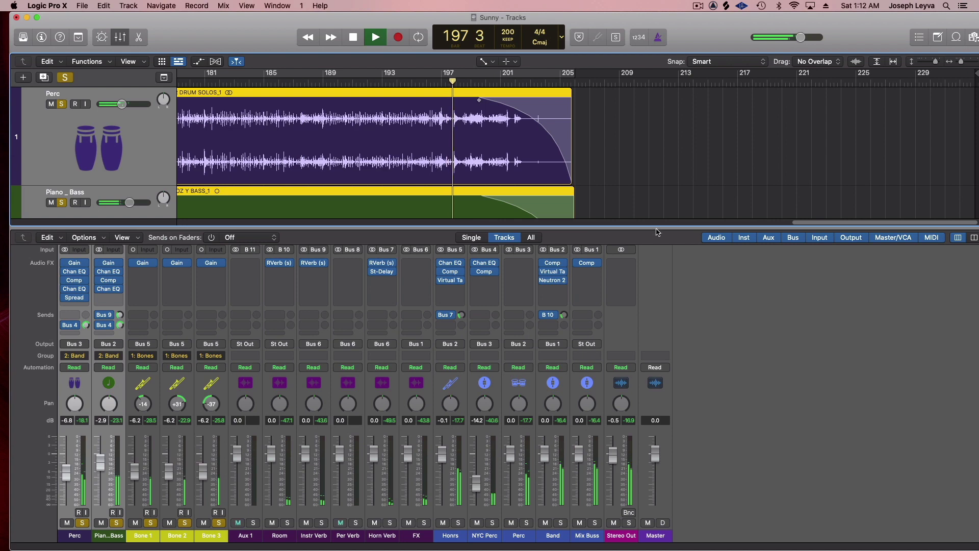
pyautogui.press('x')
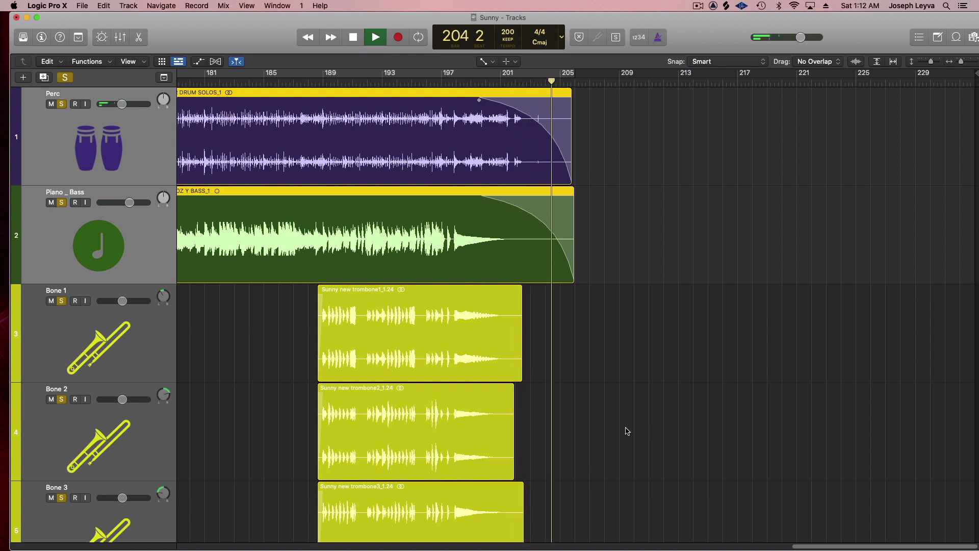
pyautogui.press('space')
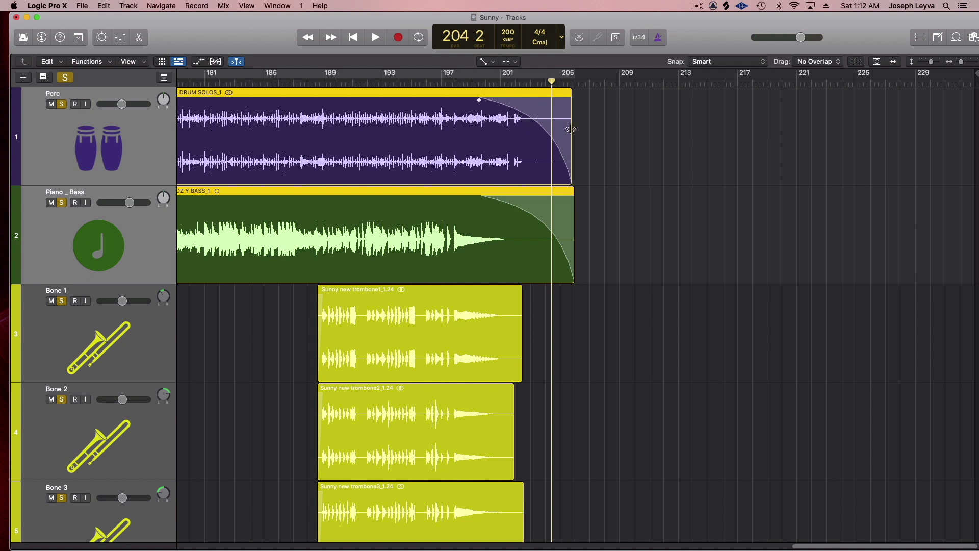
# Switch back to the Pointer Tool and shorten the ends of the Perc and Piano _ Bass regions to about bar 202
pyautogui.click(489, 61)
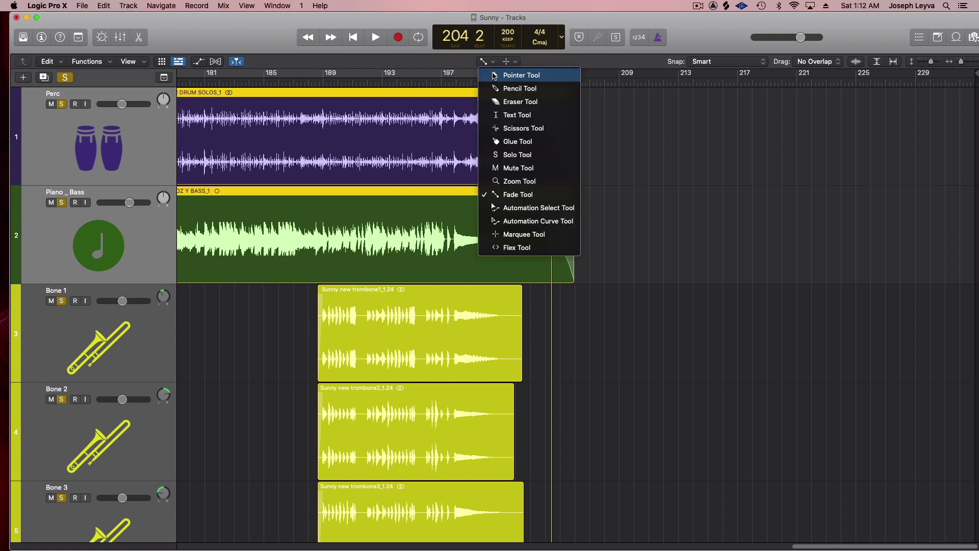
pyautogui.click(510, 74)
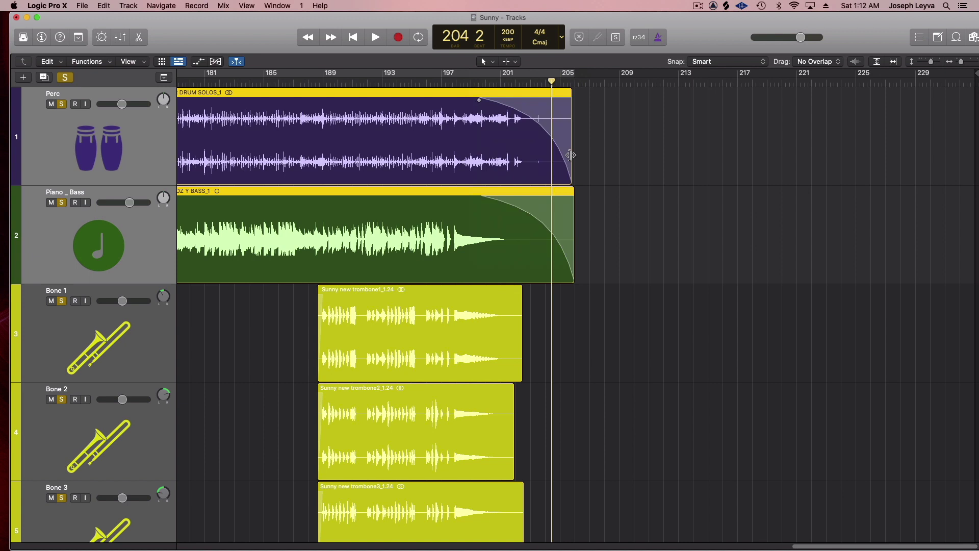
pyautogui.moveTo(571, 155); pyautogui.dragTo(520, 148)
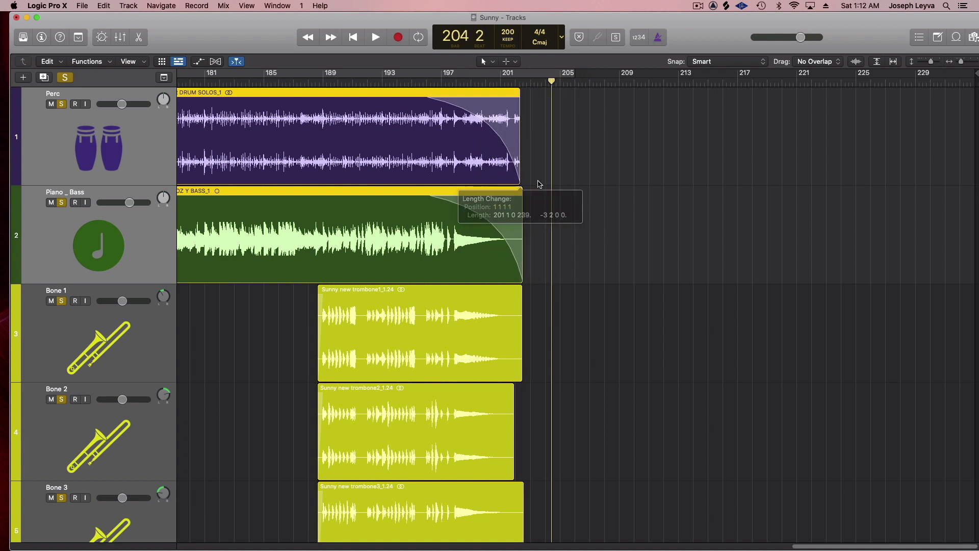
# Play the song's ending from about bar 191 to check the shortened Perc and Piano _ Bass fade-outs
pyautogui.press('space')
pyautogui.press('space')
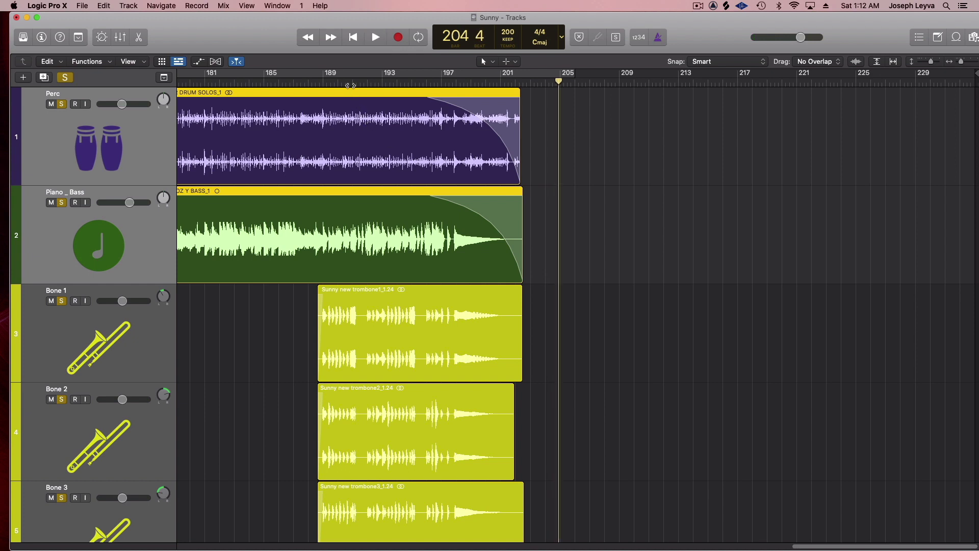
pyautogui.click(350, 84)
pyautogui.press('space')
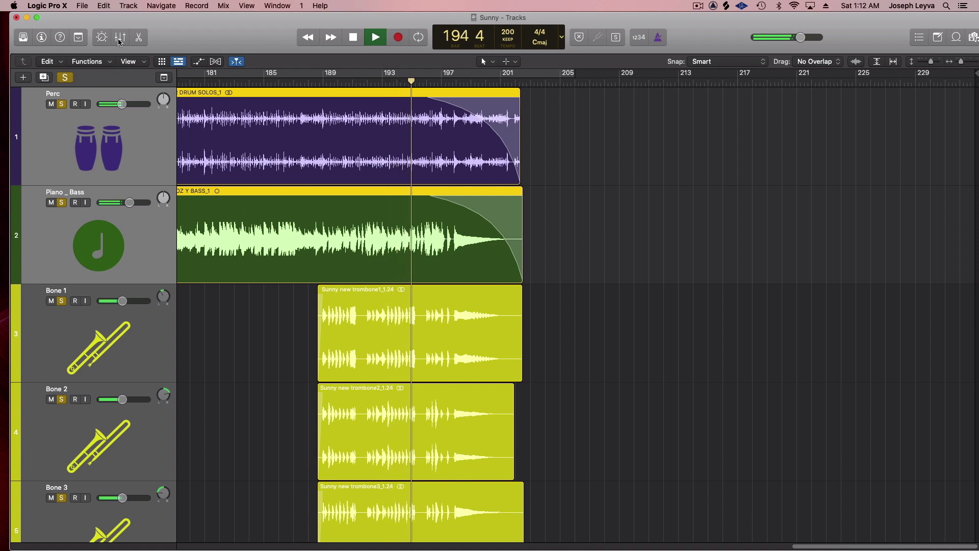
pyautogui.press('x')
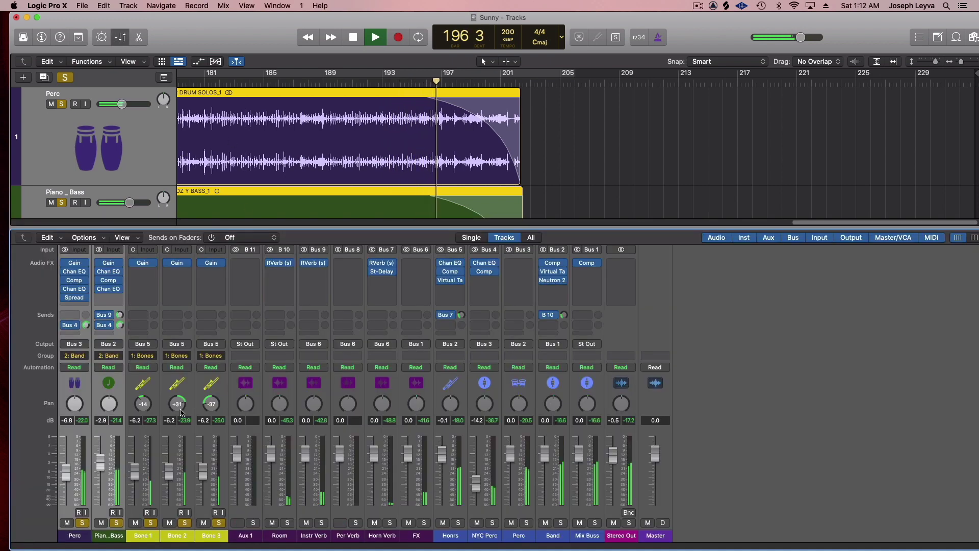
pyautogui.moveTo(674, 226); pyautogui.dragTo(679, 541)
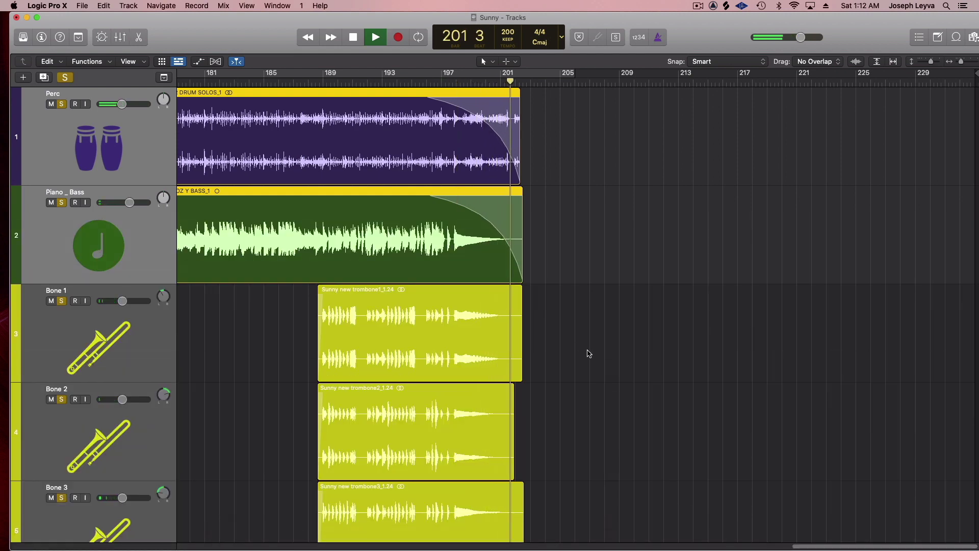
pyautogui.press('space')
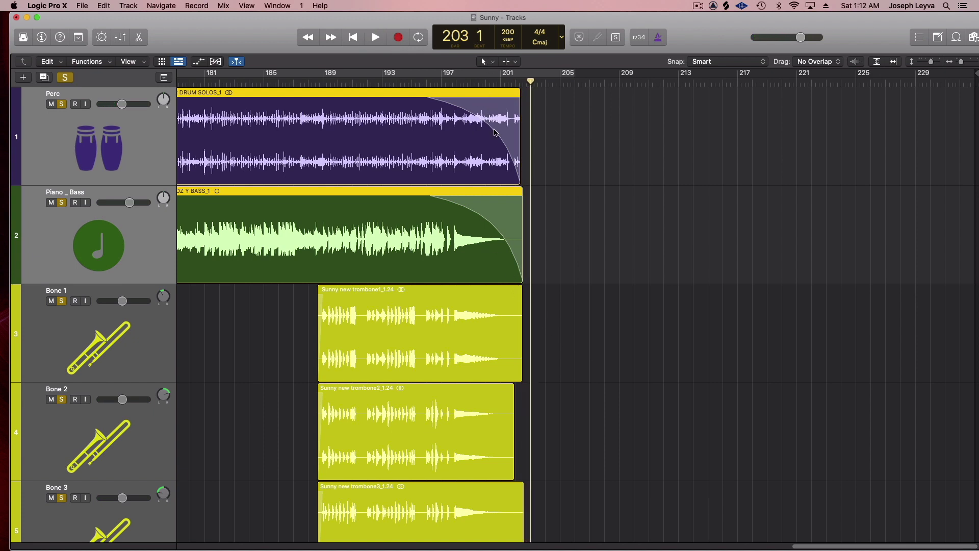
# Use the Fade Tool to curve the Perc and Piano _ Bass fade-outs more strongly and add curved fade-outs to the three trombone regions from about bar 199
pyautogui.click(486, 61)
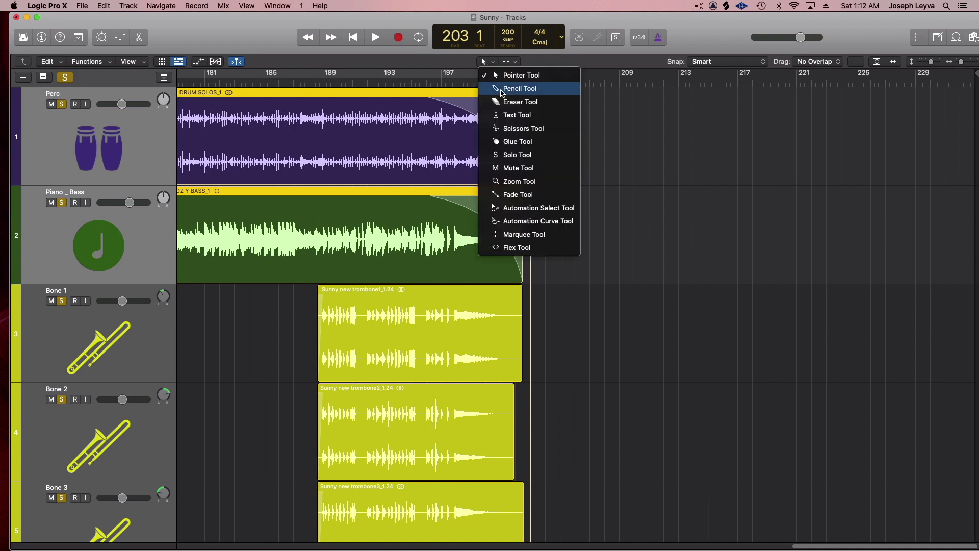
pyautogui.click(524, 192)
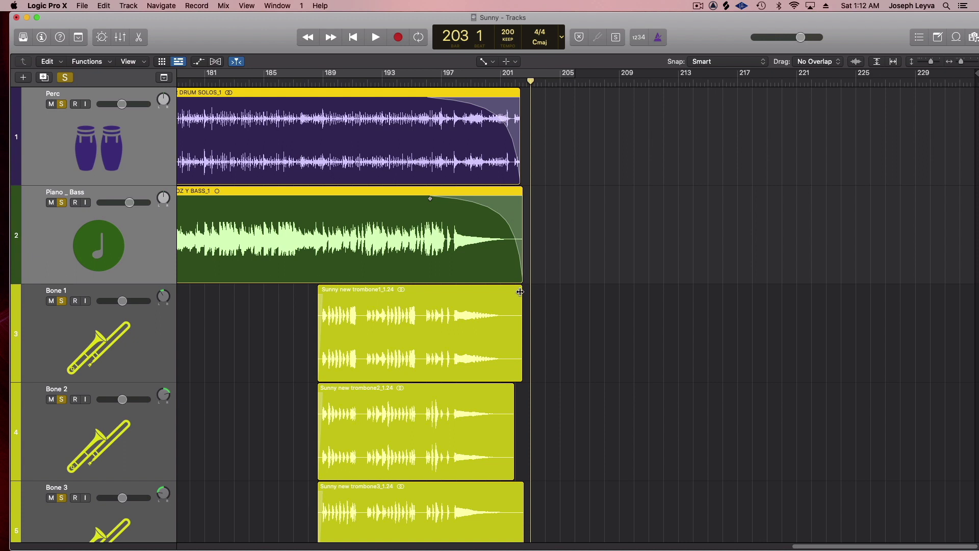
pyautogui.moveTo(520, 295); pyautogui.dragTo(470, 295)
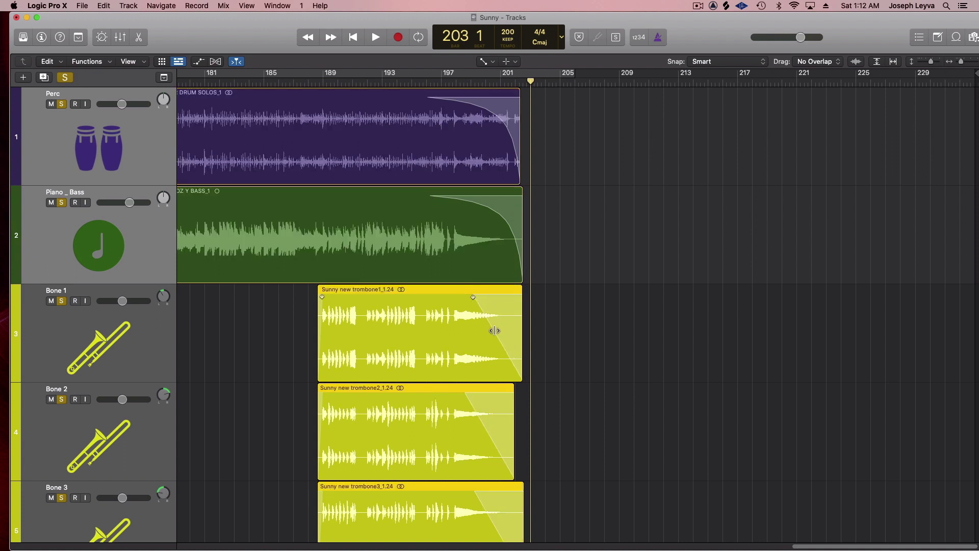
pyautogui.moveTo(490, 327); pyautogui.dragTo(540, 299)
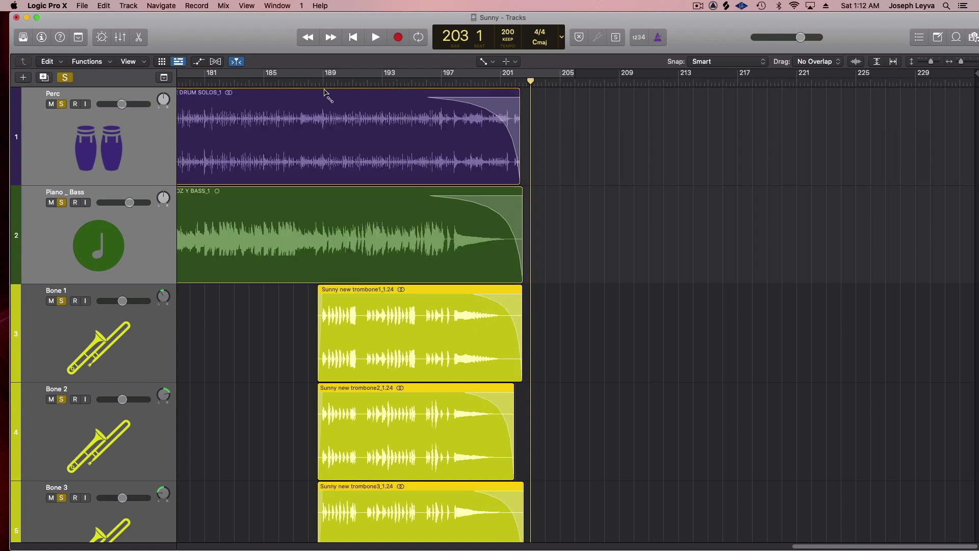
pyautogui.press('space')
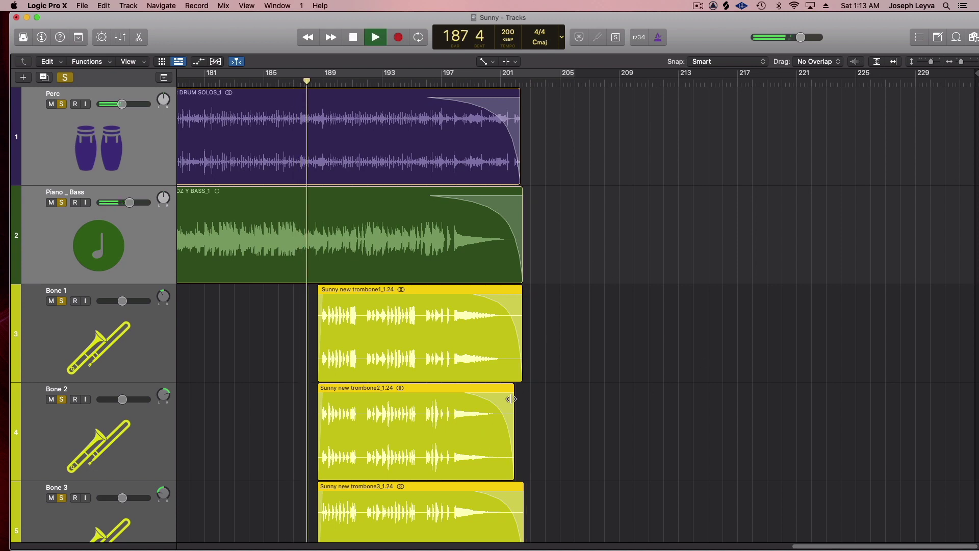
pyautogui.click(121, 37)
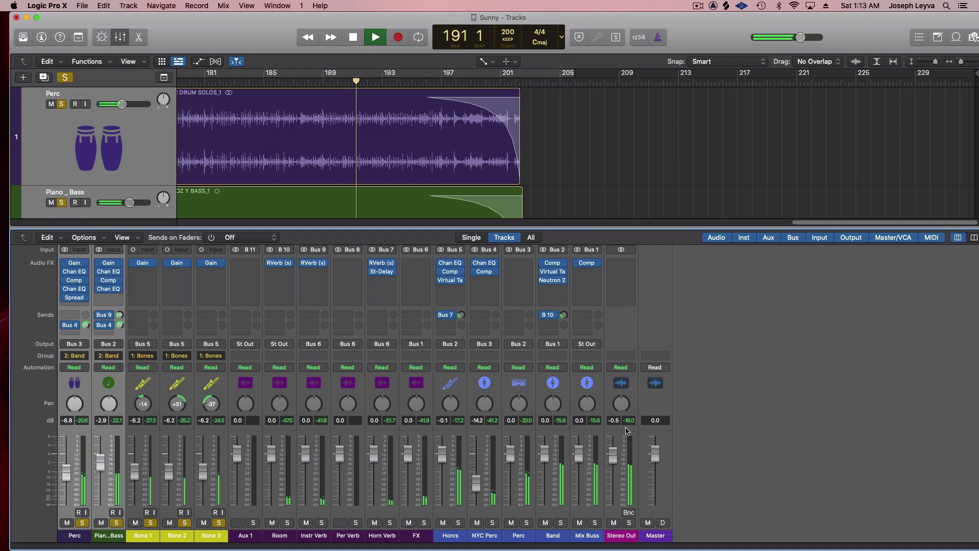
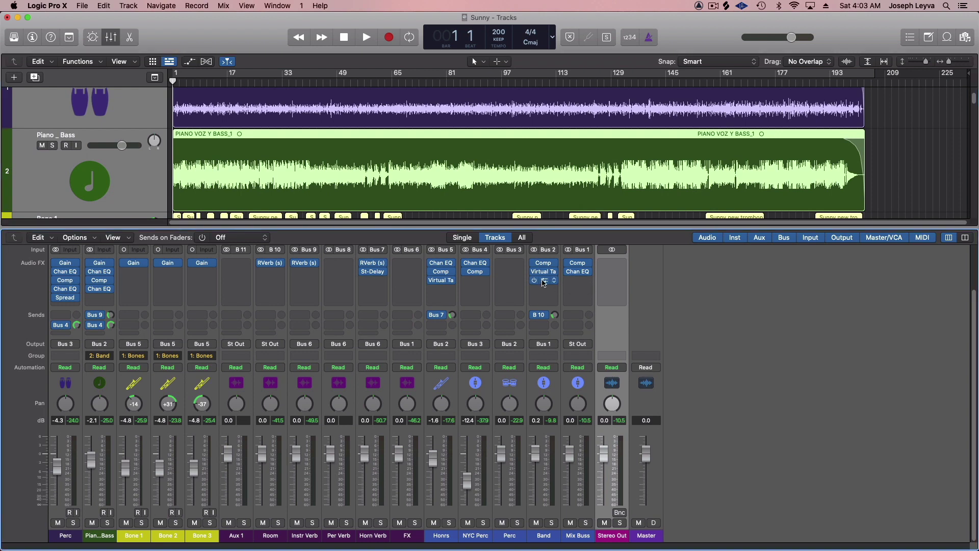
# In the Band bus's Neutron 2 equalizer, set the gain of band 3 to -3.7 dB
pyautogui.click(543, 281)
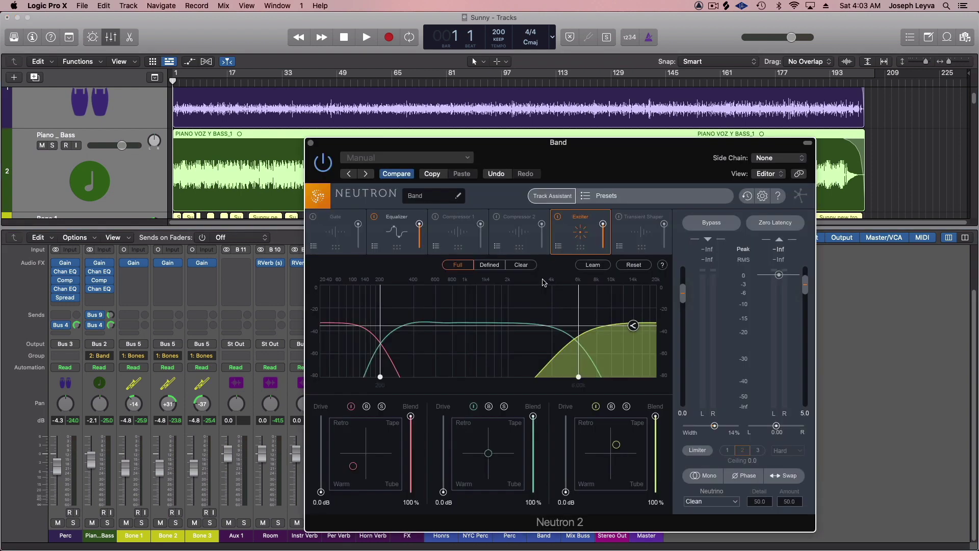
pyautogui.click(401, 234)
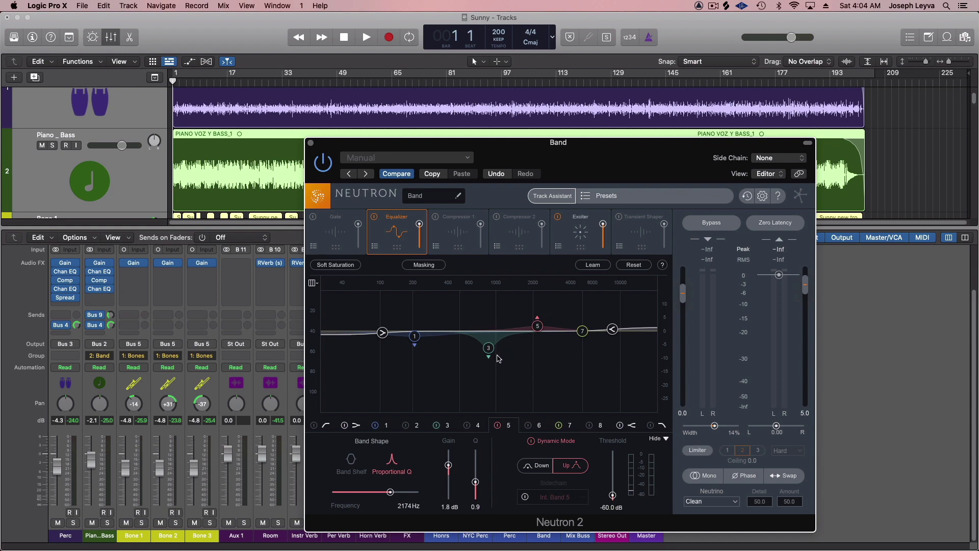
pyautogui.click(449, 426)
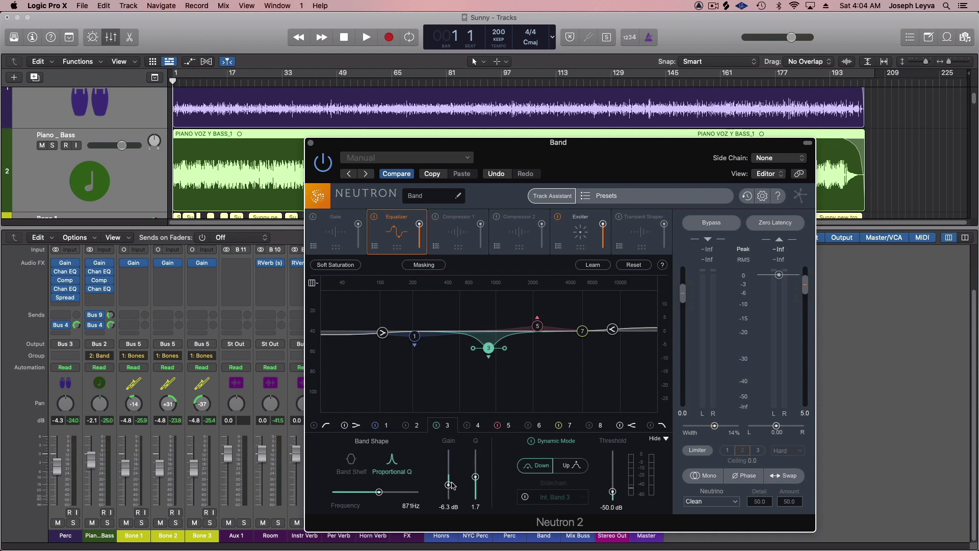
pyautogui.moveTo(449, 485); pyautogui.dragTo(448, 481)
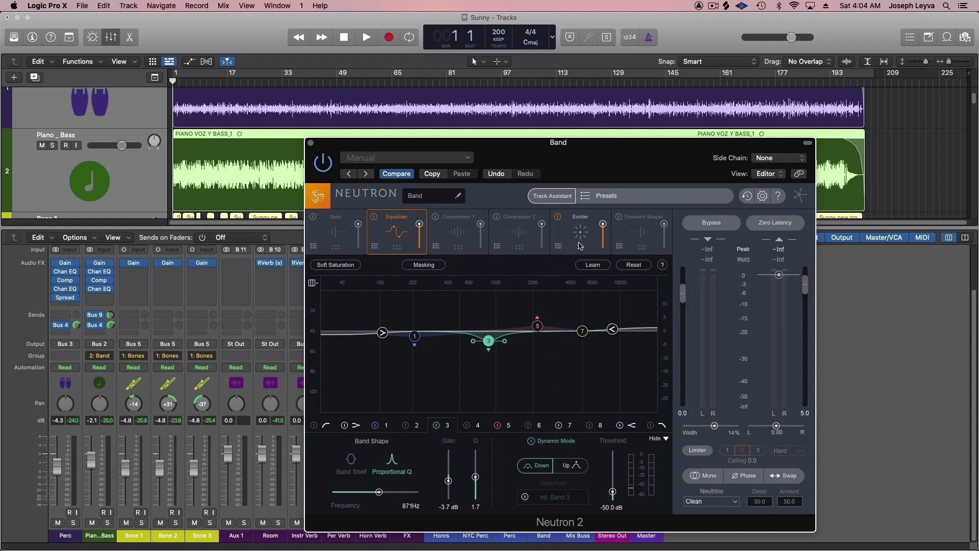
# Review the Band bus's Neutron 2 Exciter settings and the Channel EQ on the Mix Buss
pyautogui.click(581, 240)
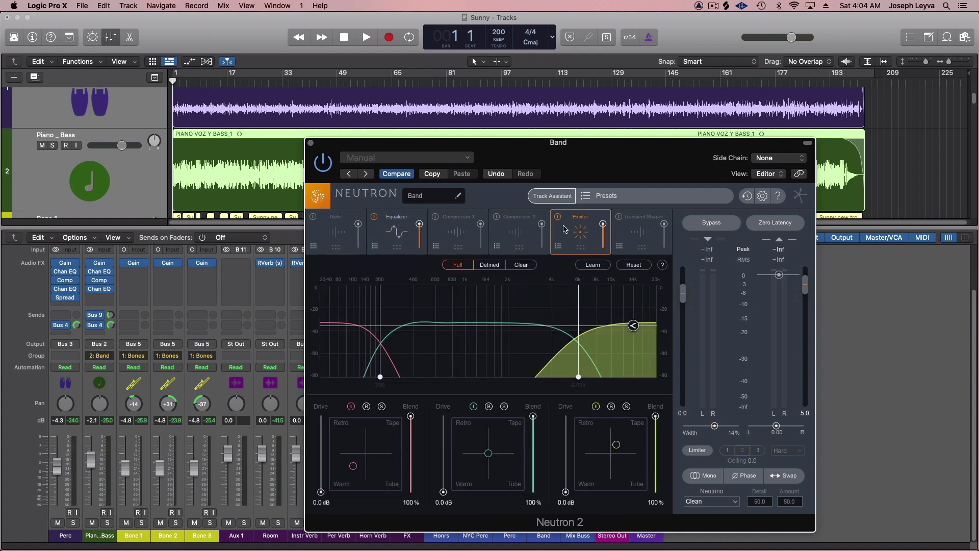
pyautogui.click(310, 143)
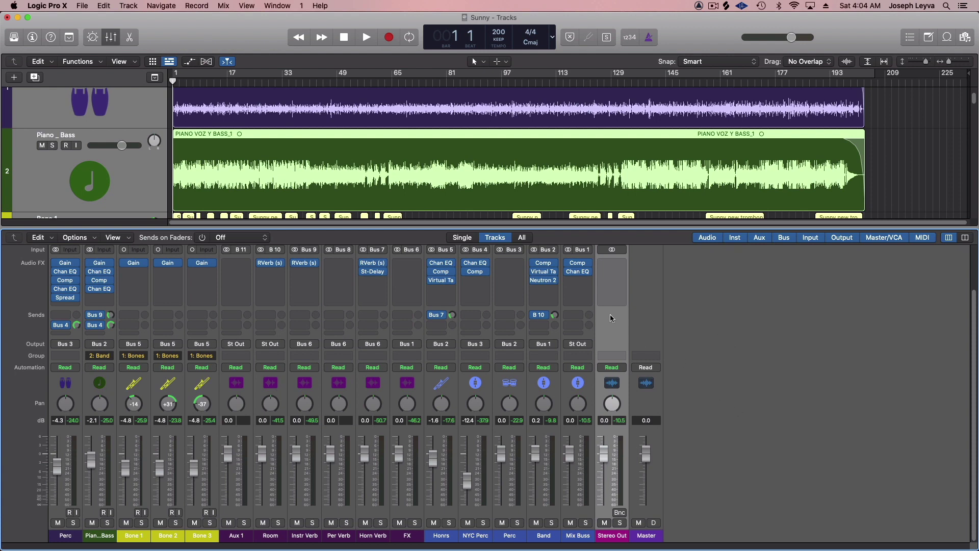
pyautogui.click(579, 275)
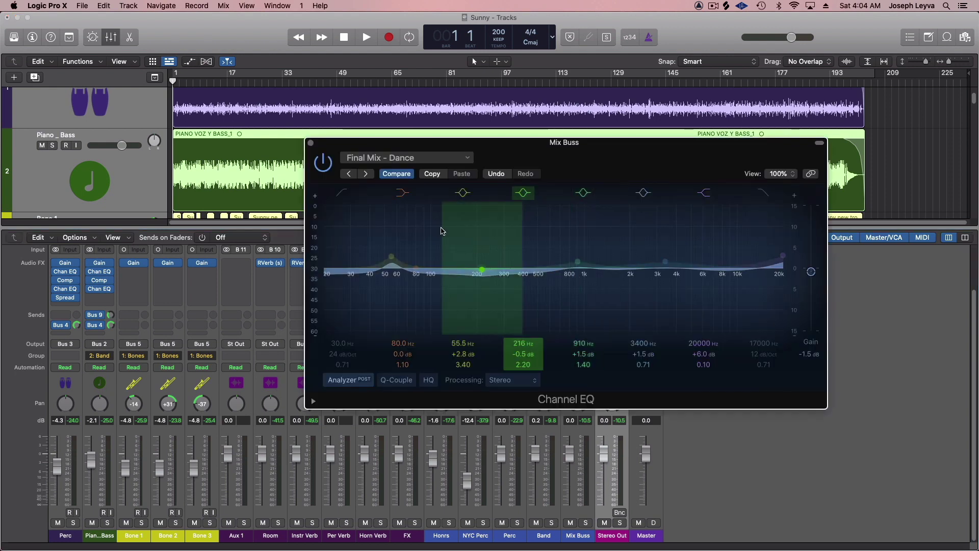
pyautogui.click(312, 144)
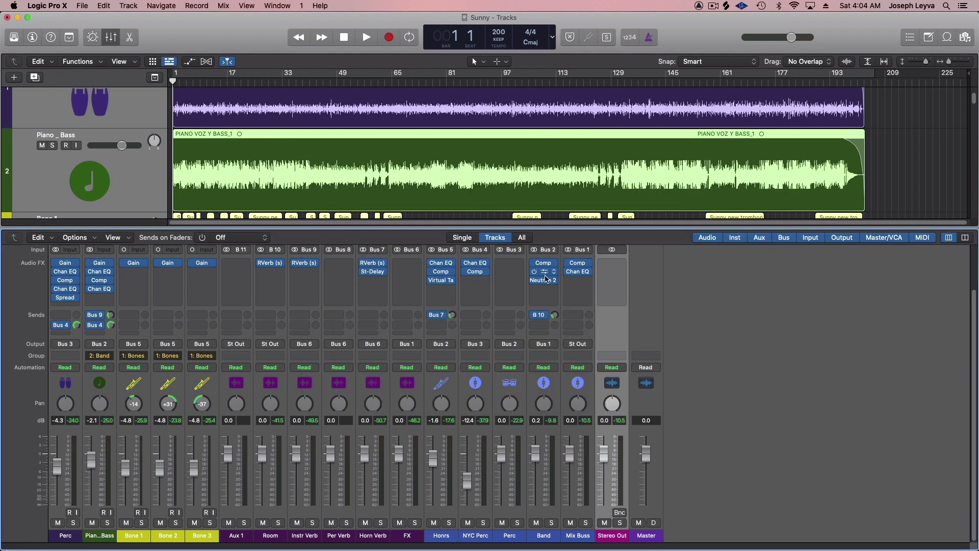
# Set the high shelf in the Band bus's Neutron 2 equalizer to 0.9 dB at 8539 Hz and close the plug-in
pyautogui.click(544, 283)
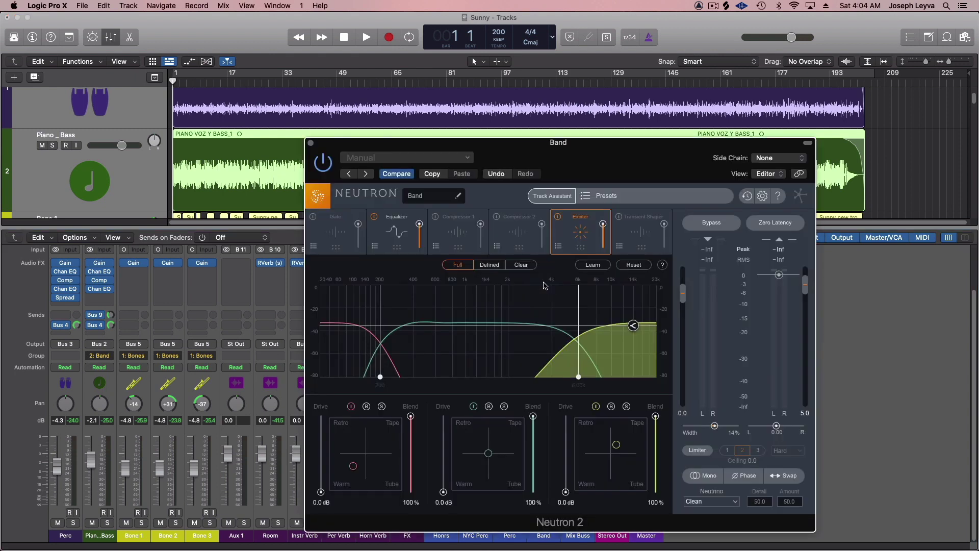
pyautogui.click(398, 236)
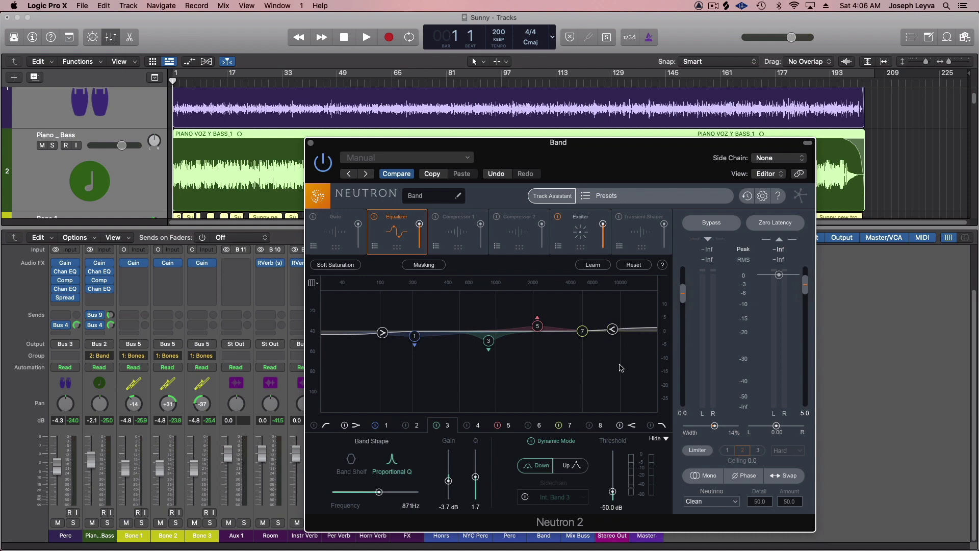
pyautogui.click(614, 329)
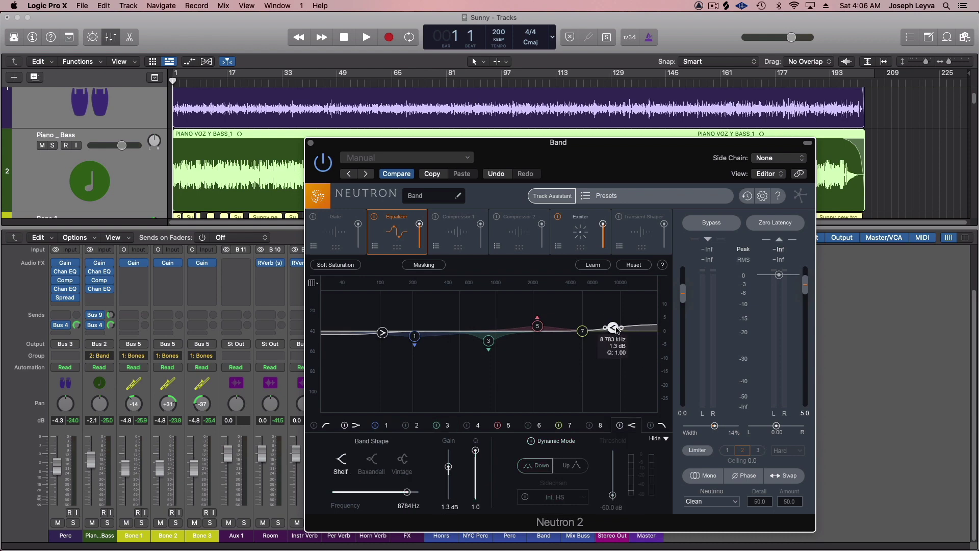
pyautogui.moveTo(616, 331); pyautogui.dragTo(614, 330)
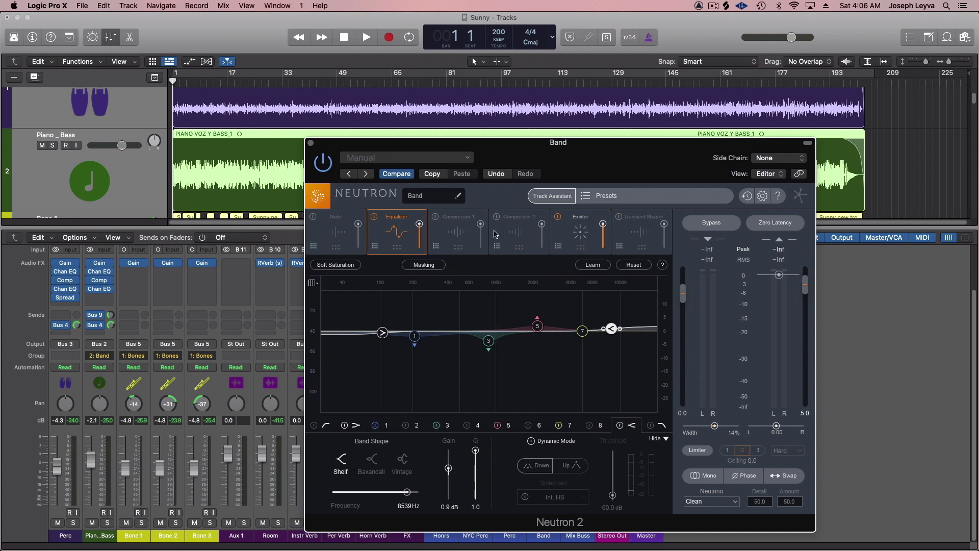
pyautogui.click(311, 143)
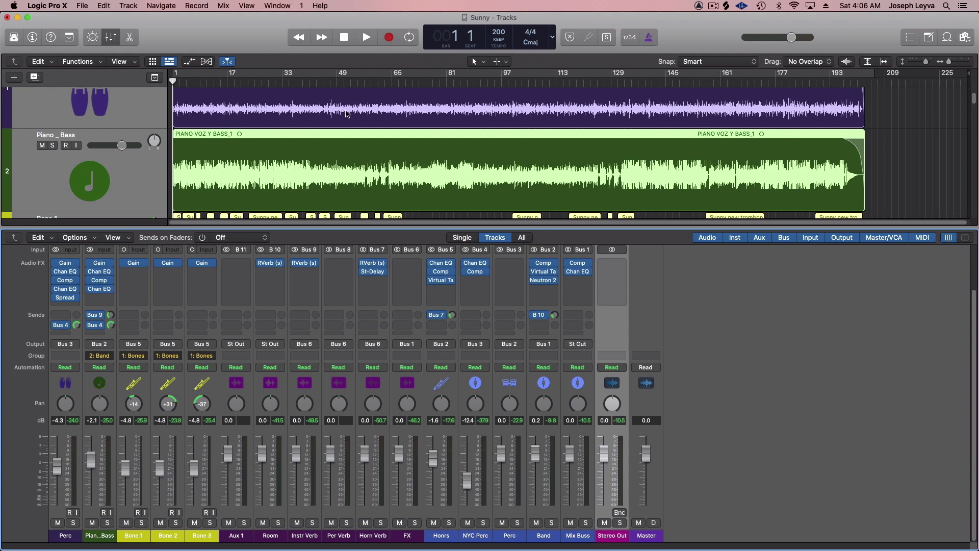
# Play the mix from the start to about bar 30, then inspect the Channel EQ on the Honrs bus
pyautogui.click(368, 39)
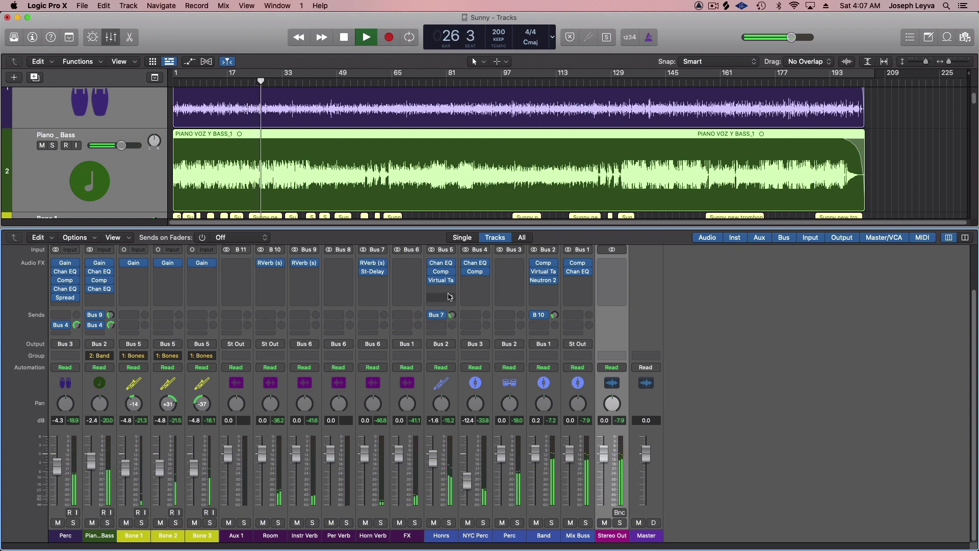
pyautogui.press('space')
pyautogui.click(443, 264)
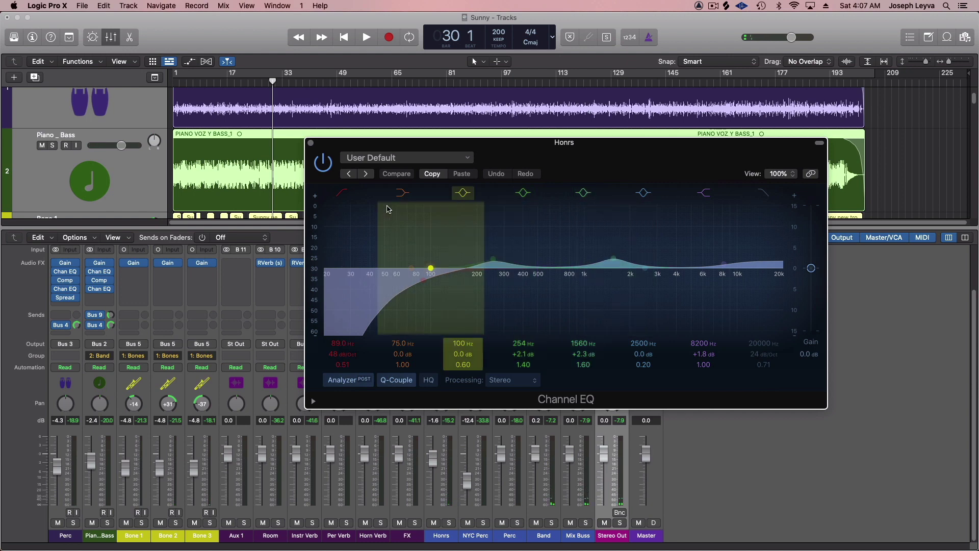
pyautogui.click(311, 144)
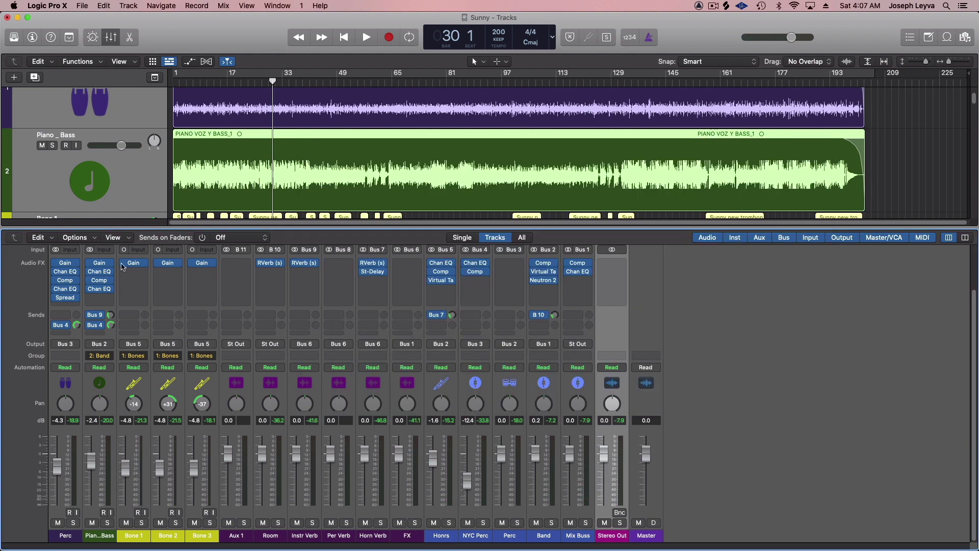
pyautogui.click(441, 266)
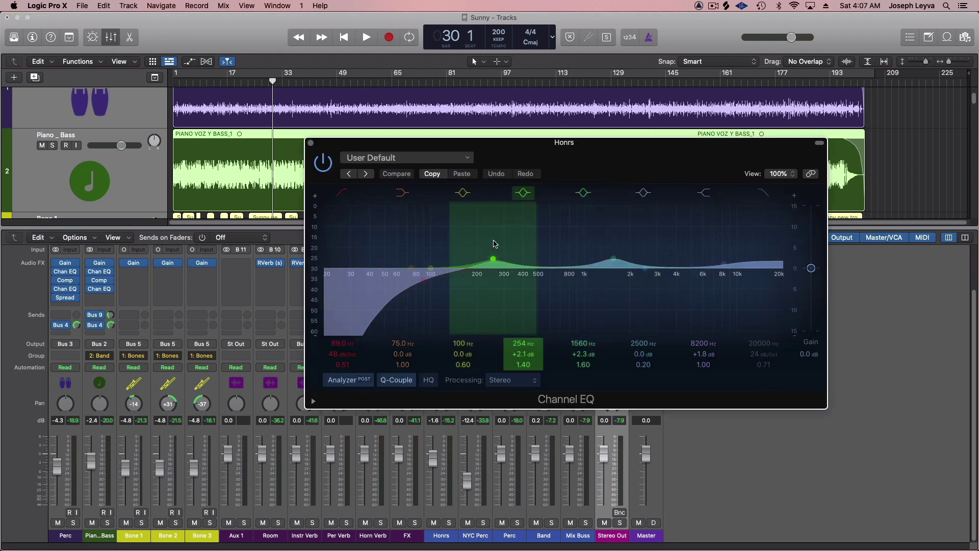
pyautogui.click(311, 143)
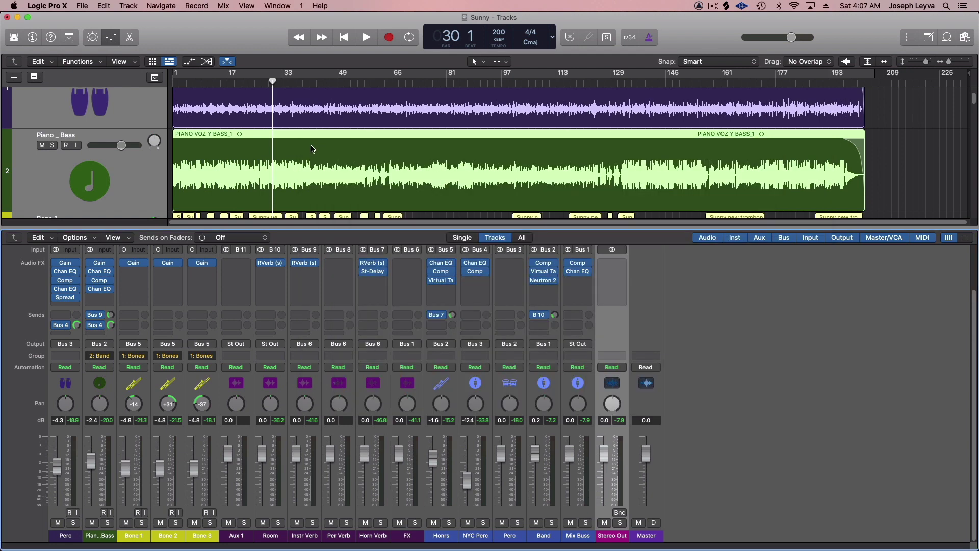
# In the second Piano _ Bass Channel EQ, move the upper-mid boost to 1090 Hz and the flat 250 Hz band to 1650 Hz, -3.7 dB, Q 4.30
pyautogui.click(99, 290)
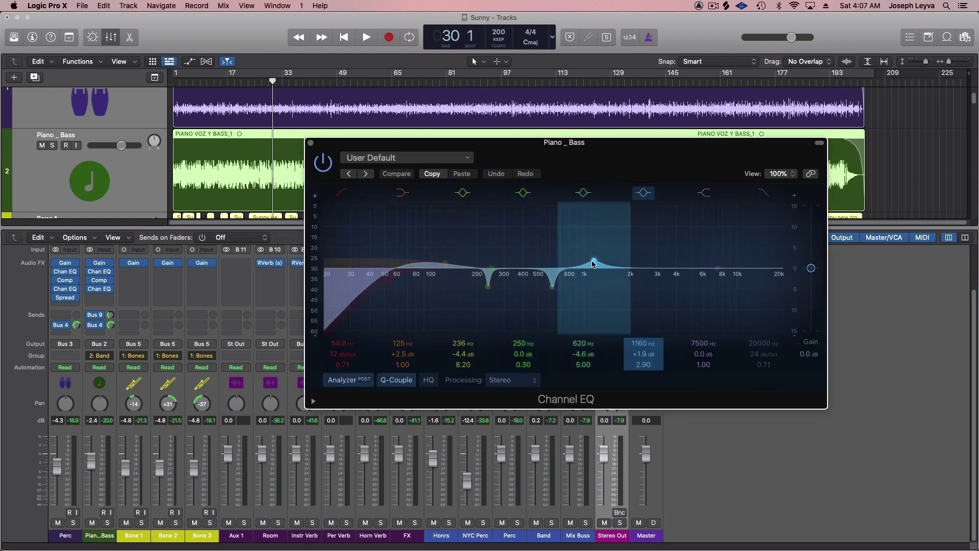
pyautogui.moveTo(594, 263); pyautogui.dragTo(590, 260)
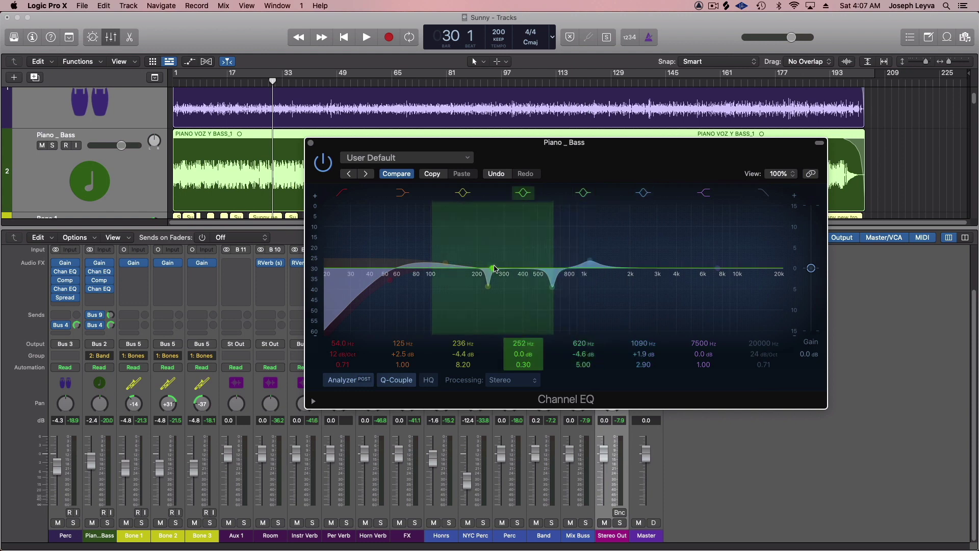
pyautogui.moveTo(491, 269); pyautogui.dragTo(620, 274)
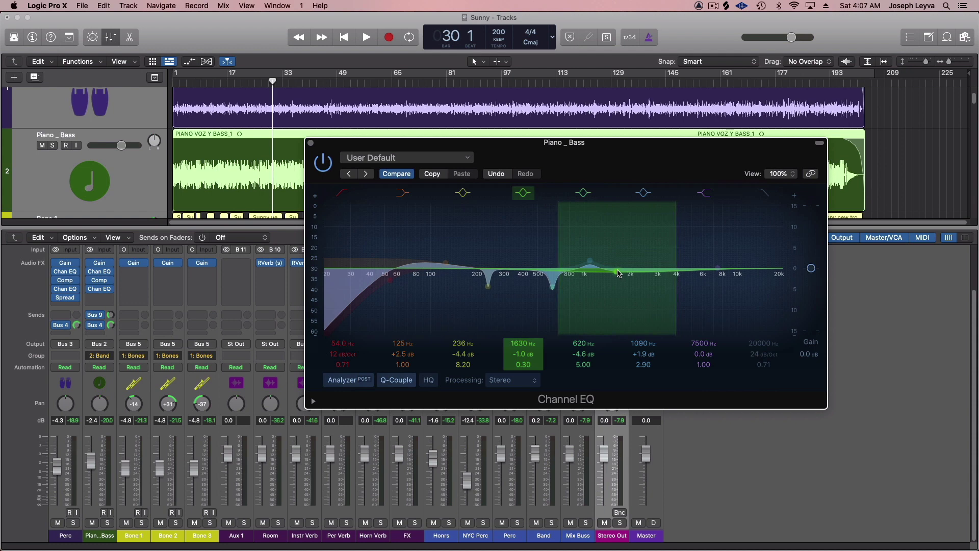
pyautogui.moveTo(618, 274); pyautogui.dragTo(619, 284)
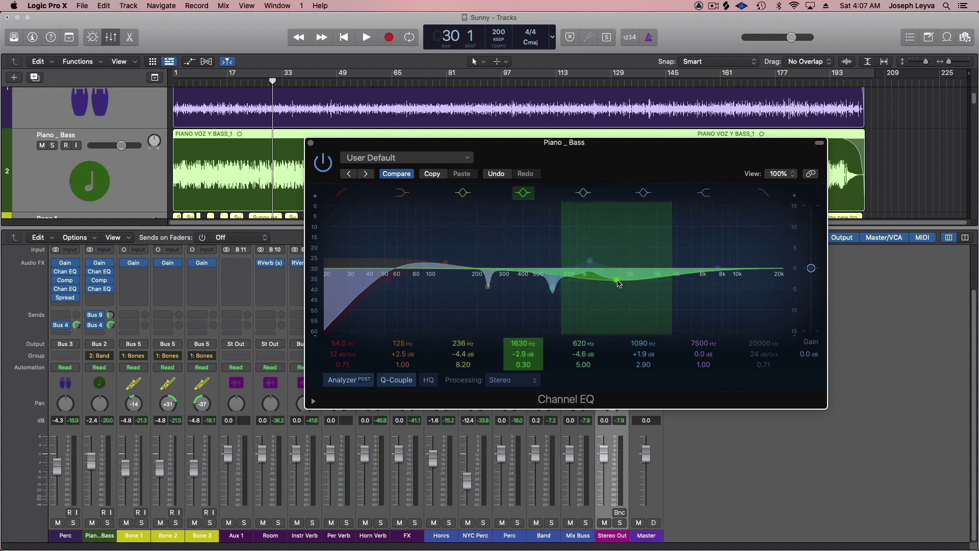
pyautogui.moveTo(561, 247); pyautogui.dragTo(587, 246)
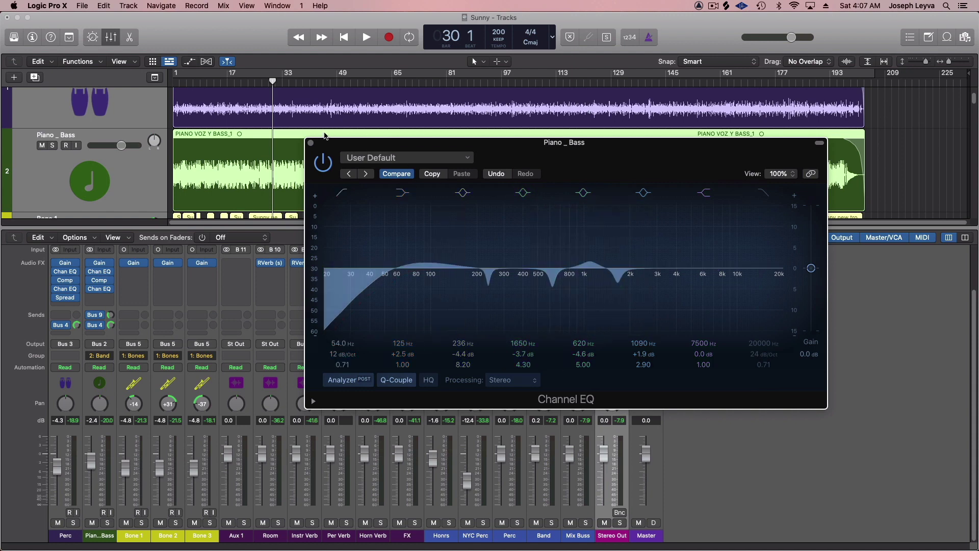
# Close the Piano _ Bass EQ, play on from bar 30, and adjust the Band bus's Bus 10 send with the Perc fader at -3.1 dB
pyautogui.click(311, 143)
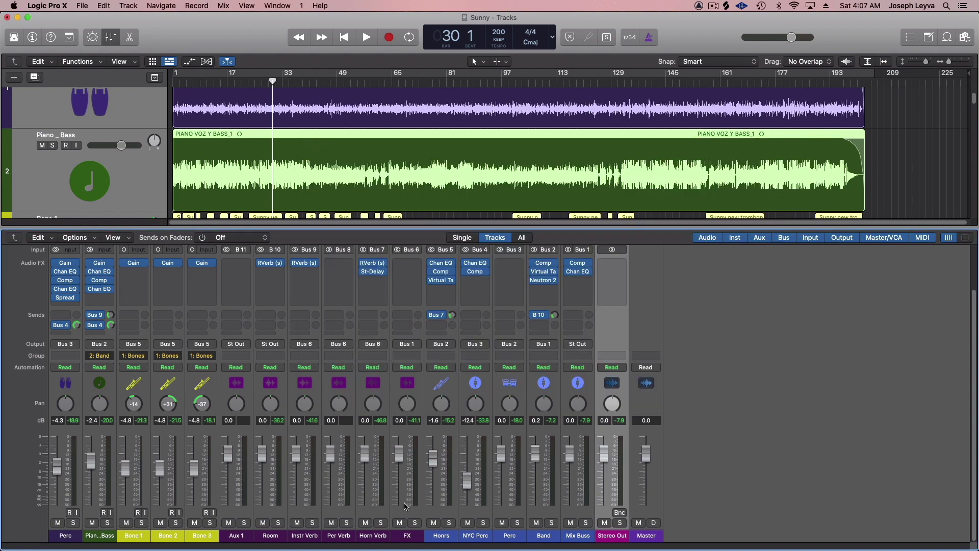
pyautogui.press('space')
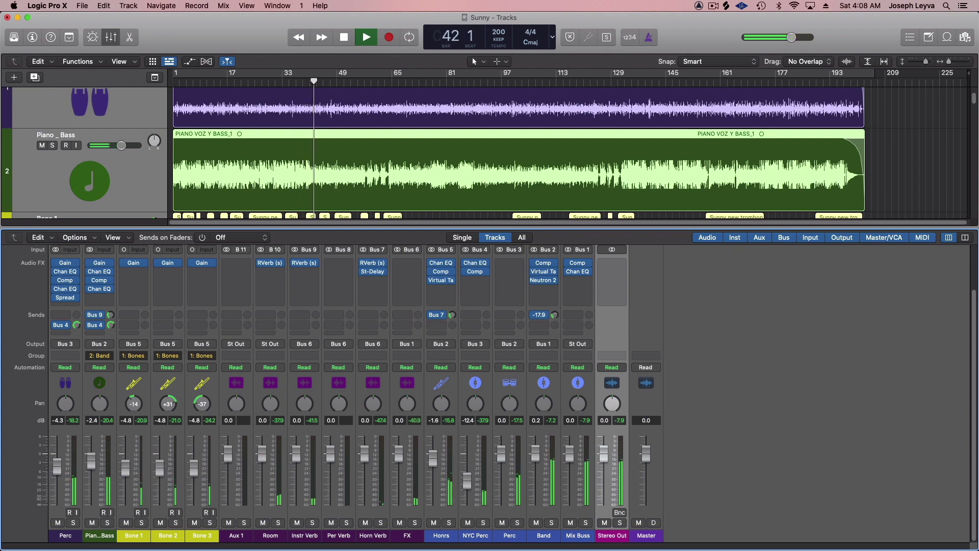
pyautogui.moveTo(556, 317); pyautogui.dragTo(566, 326)
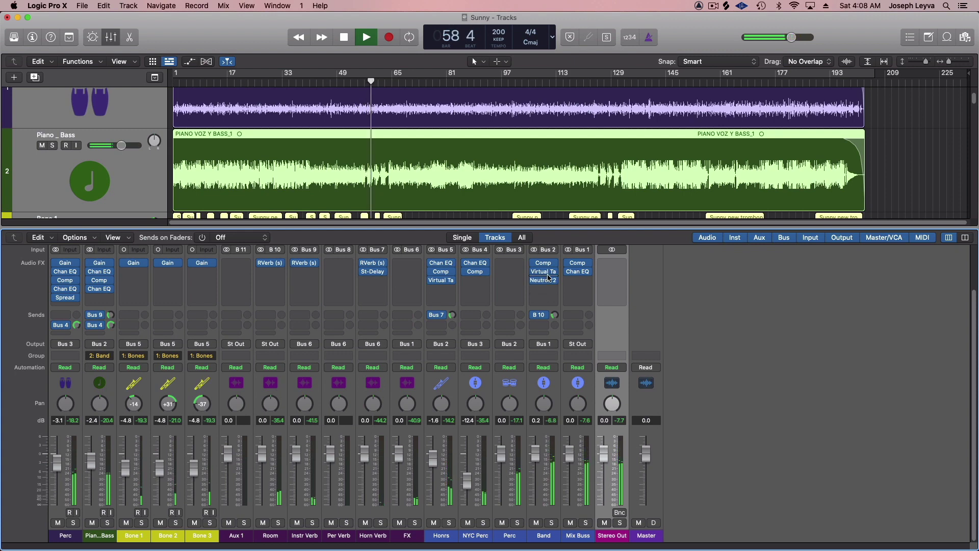
pyautogui.moveTo(552, 284)
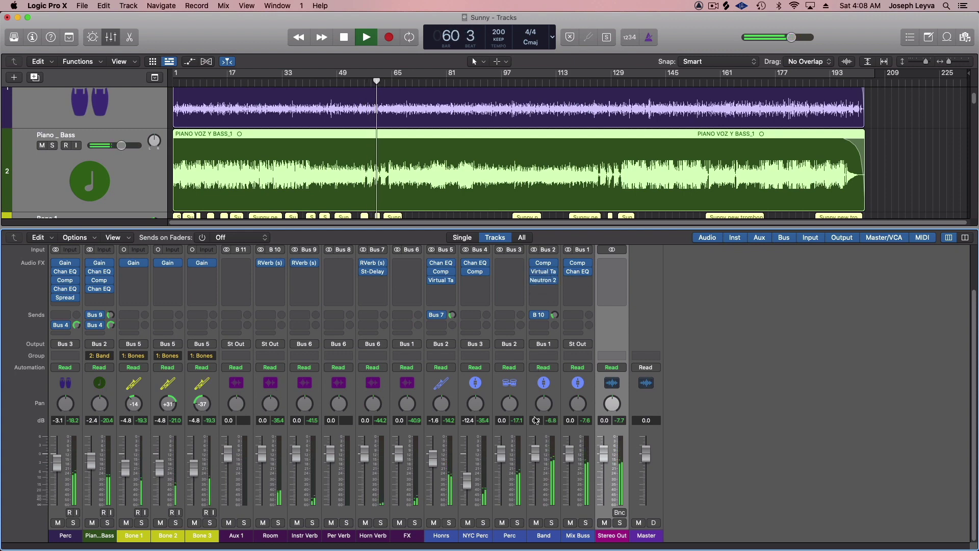
# Raise the output gain of the Mix Buss Compressor to +2.5 dB during playback and close the plug-in
pyautogui.moveTo(581, 266)
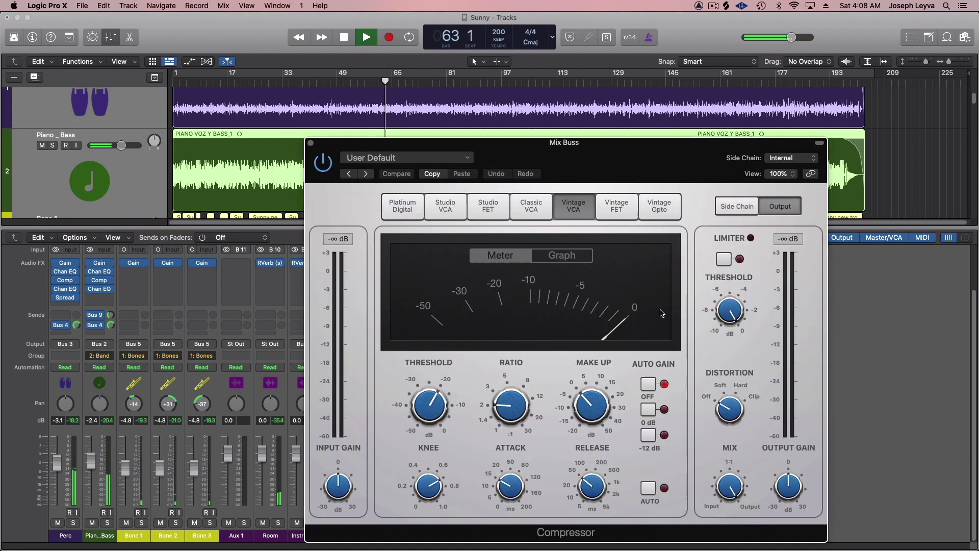
pyautogui.click(579, 263)
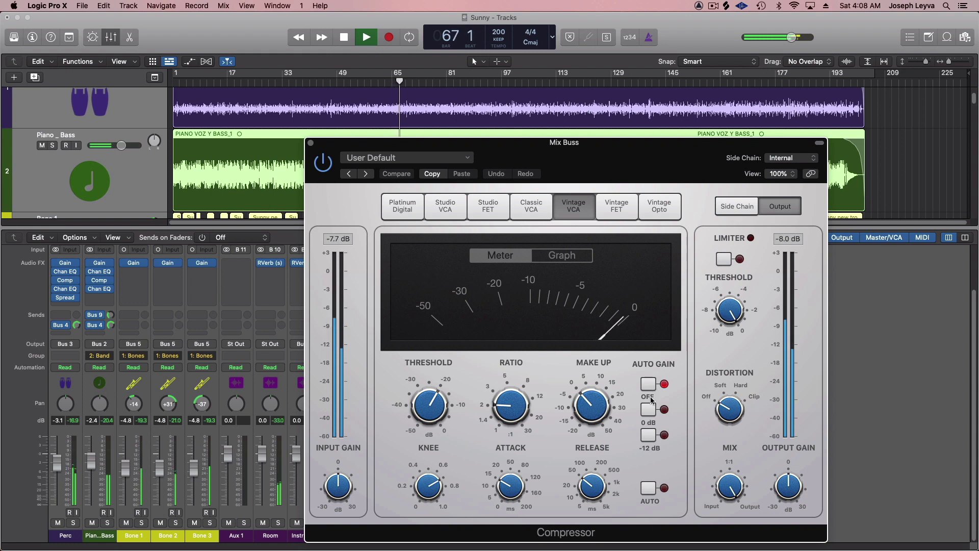
pyautogui.moveTo(788, 488); pyautogui.dragTo(785, 478)
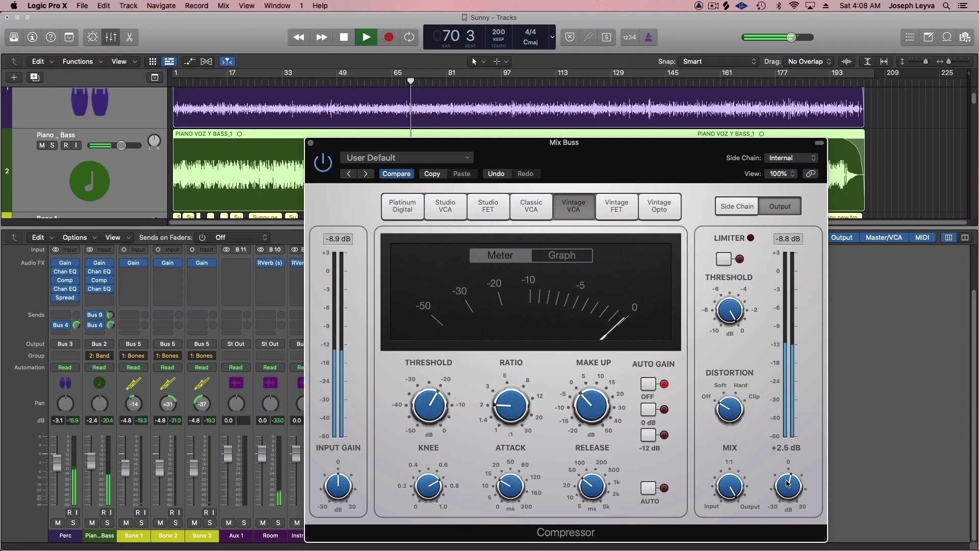
pyautogui.click(311, 144)
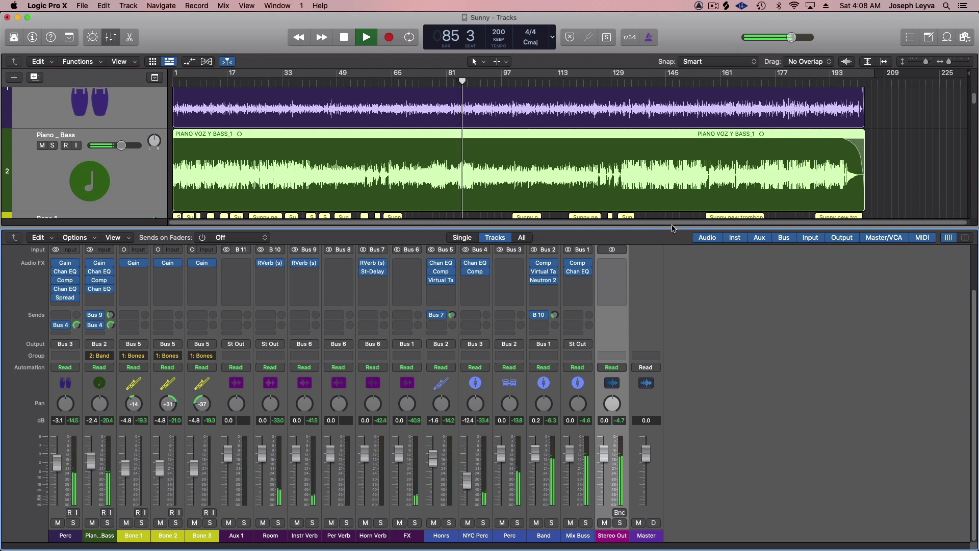
# Enlarge the tracks area and reduce the track height until all Perc, Piano _ Bass and Bone regions fit in view
pyautogui.moveTo(672, 228); pyautogui.dragTo(671, 347)
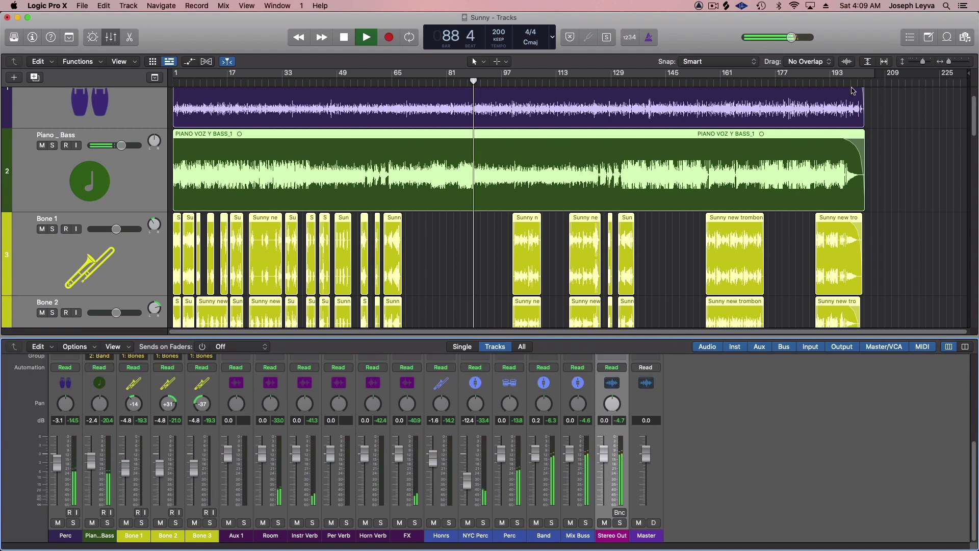
pyautogui.click(923, 62)
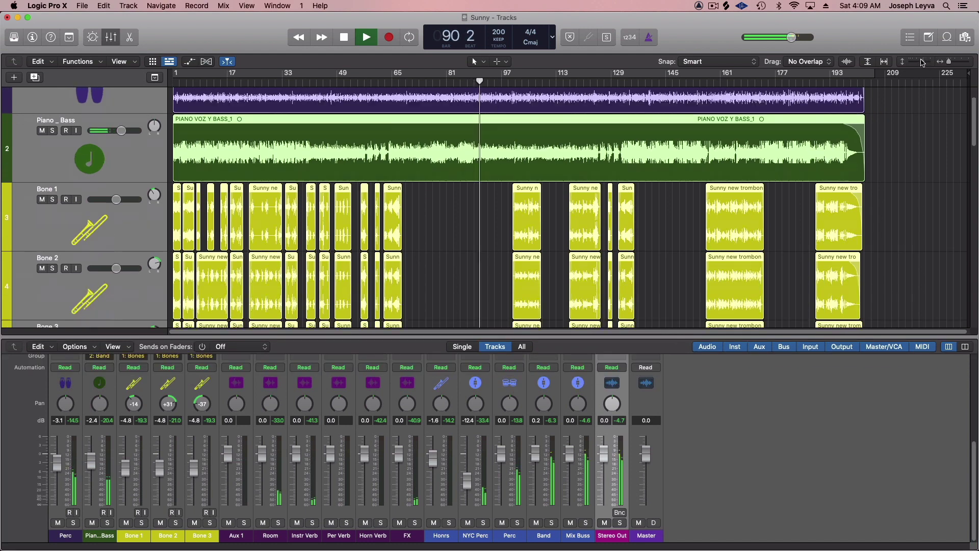
pyautogui.moveTo(923, 63); pyautogui.dragTo(916, 61)
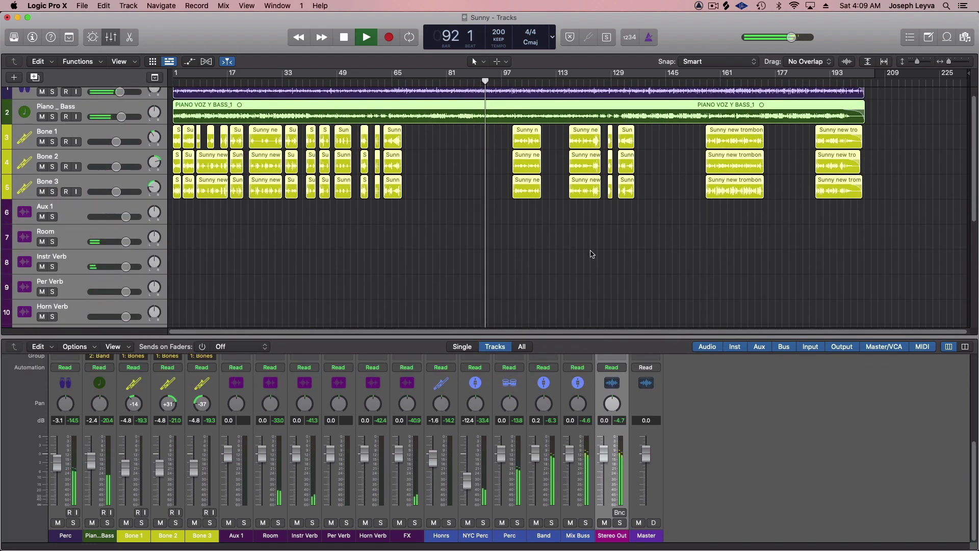
pyautogui.click(592, 254)
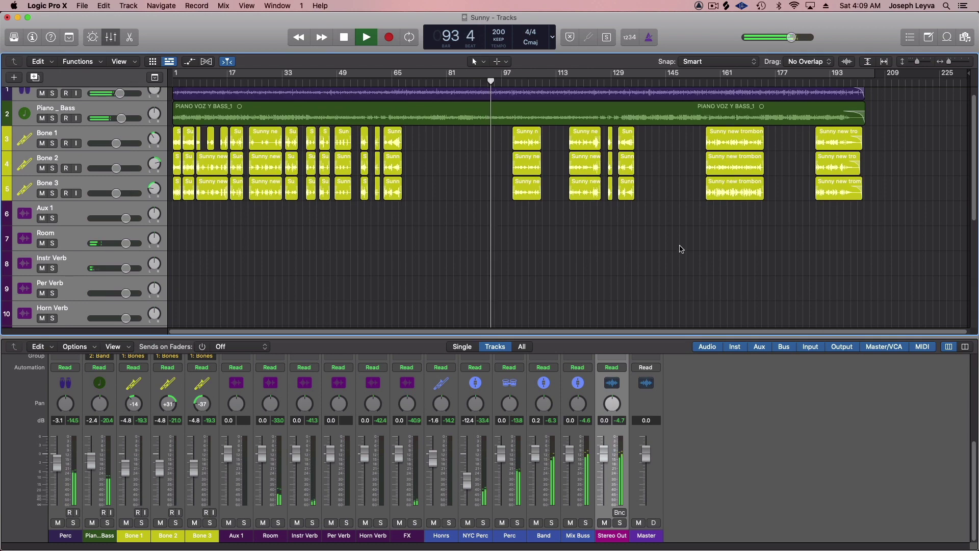
pyautogui.scroll(2, 681, 250)
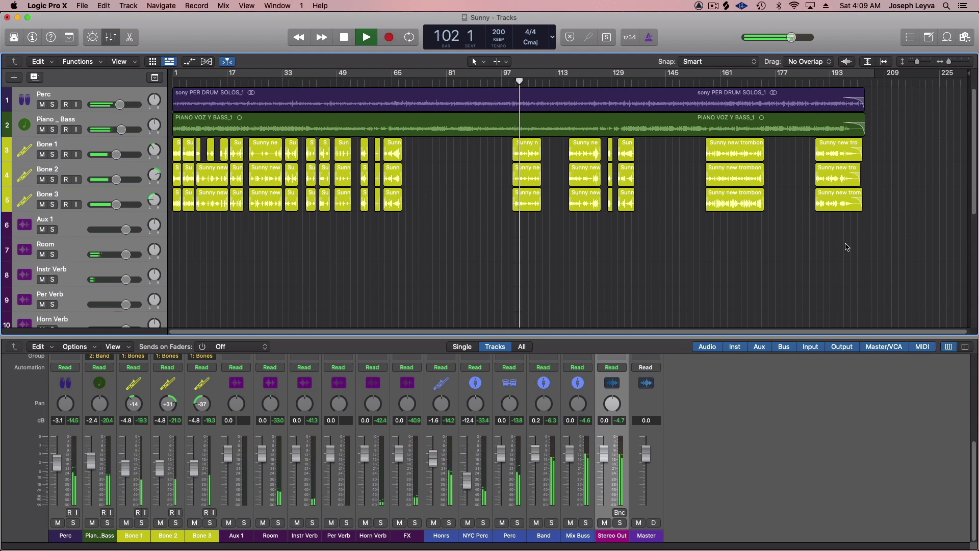
# Set the NYC Perc bus fader to -12.0 dB during playback and give the mixer more height
pyautogui.scroll(5, 457, 425)
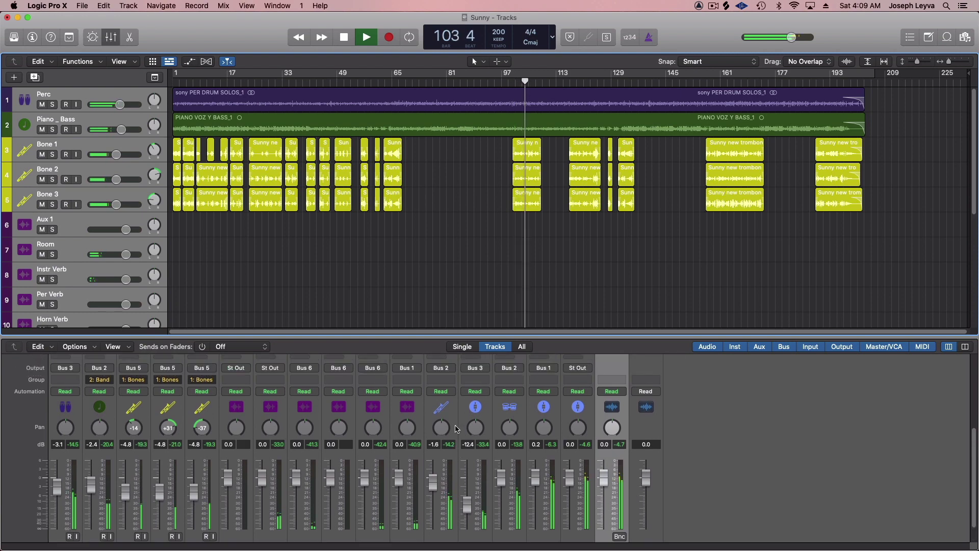
pyautogui.click(452, 393)
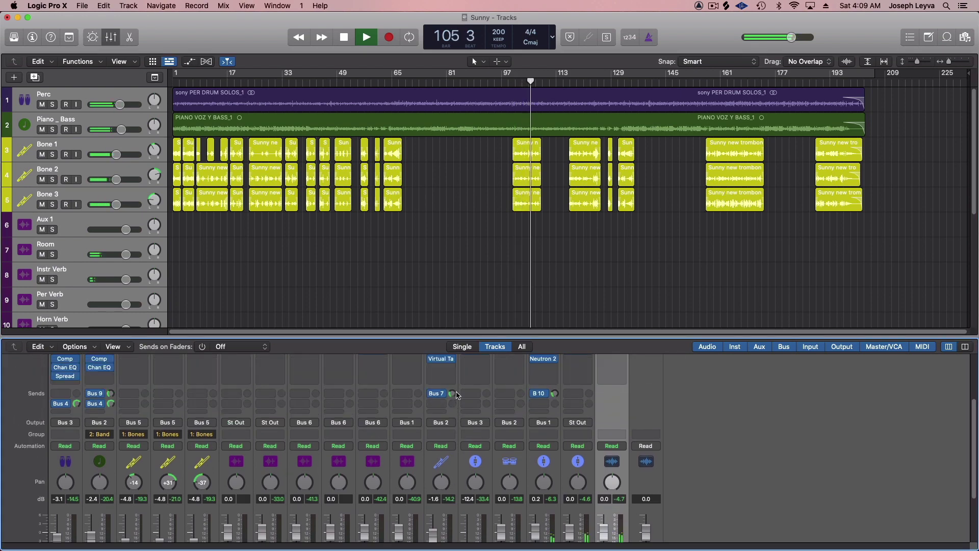
pyautogui.scroll(-2, 867, 477)
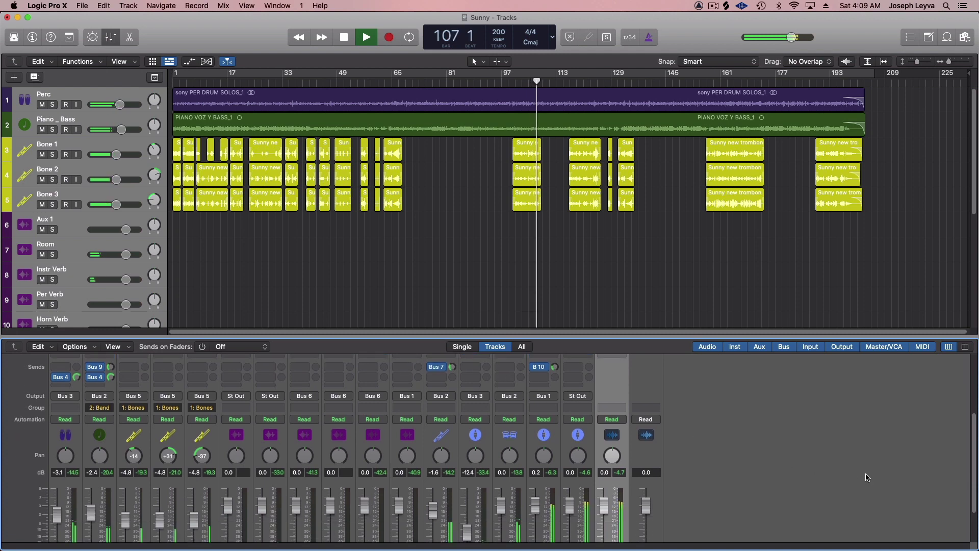
pyautogui.scroll(-3, 866, 478)
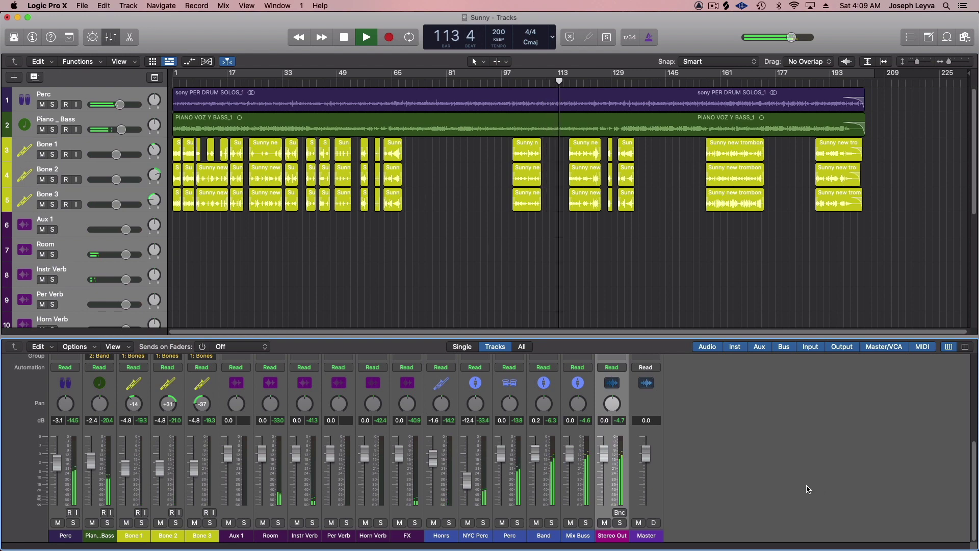
pyautogui.scroll(5, 801, 487)
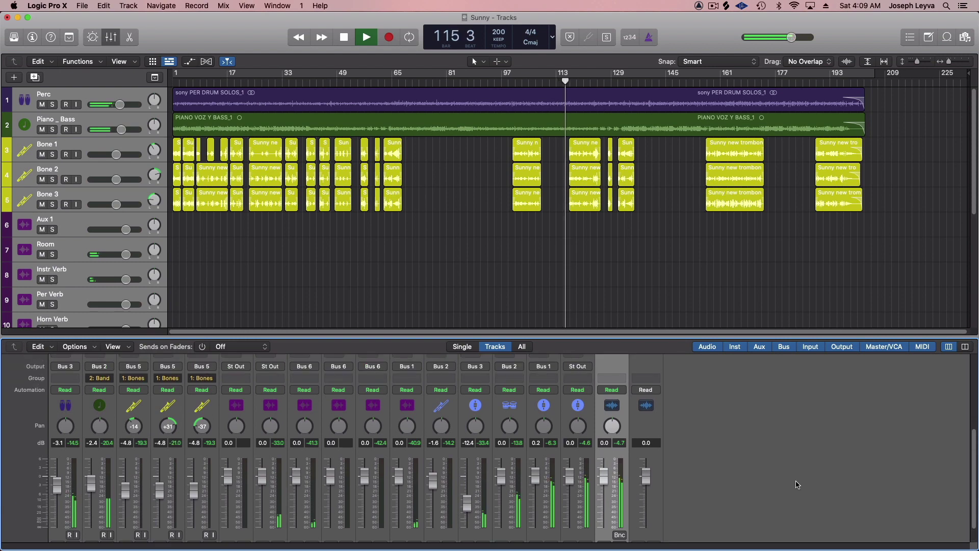
pyautogui.scroll(3, 799, 485)
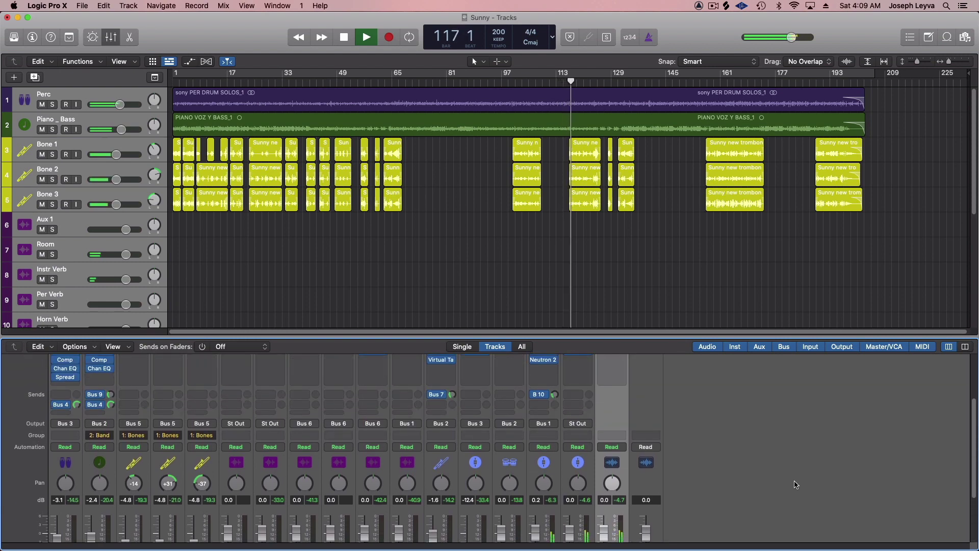
pyautogui.scroll(4, 793, 485)
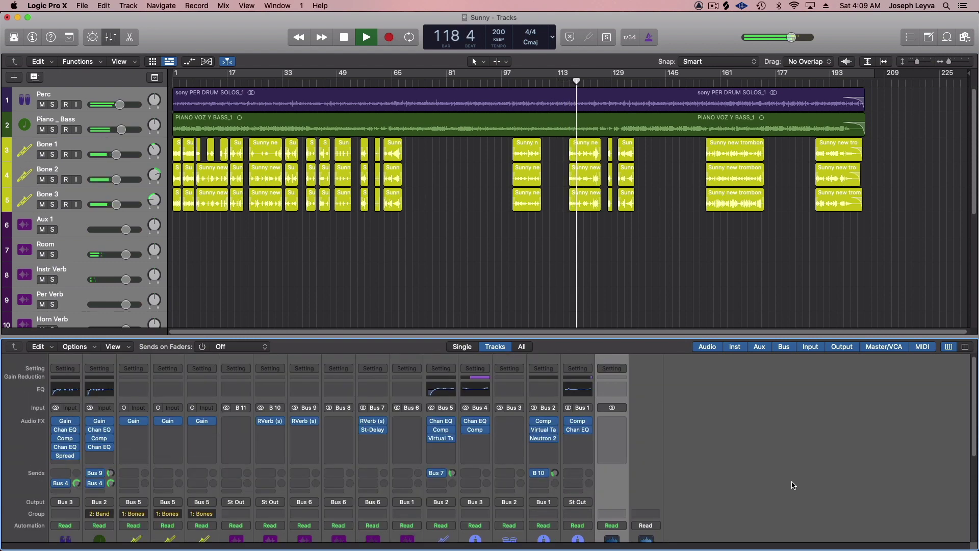
pyautogui.scroll(-5, 793, 485)
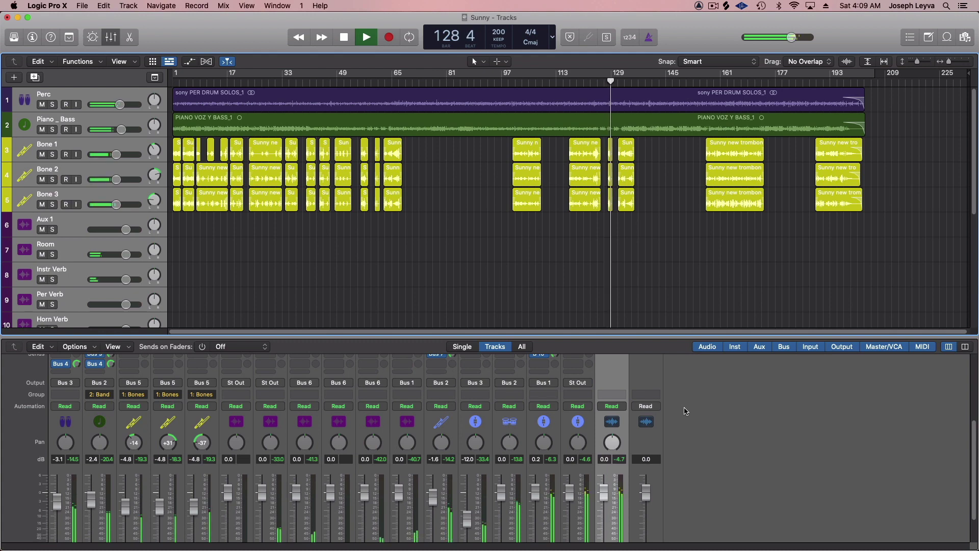
pyautogui.moveTo(664, 336); pyautogui.dragTo(665, 297)
pyautogui.scroll(-3, 754, 490)
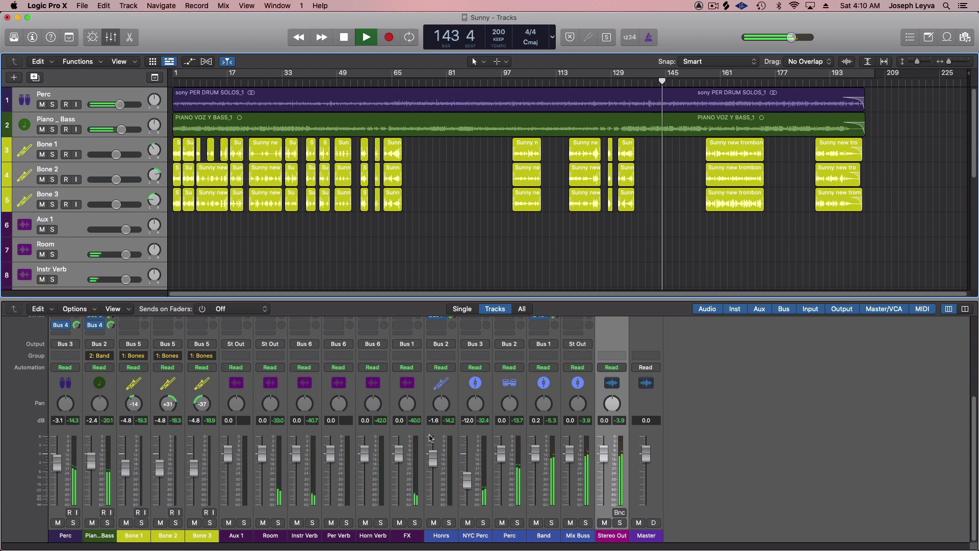
# In the Band bus's Neutron 2 equalizer, set band 7 to -2.7 dB at 4458 Hz and enable its Dynamic Mode
pyautogui.scroll(2, 627, 402)
pyautogui.scroll(10, 626, 402)
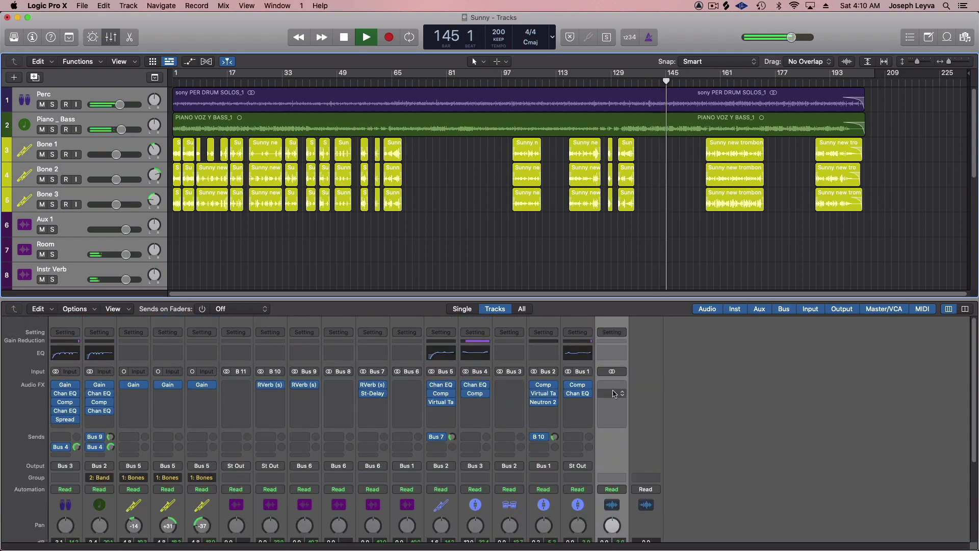
pyautogui.click(544, 403)
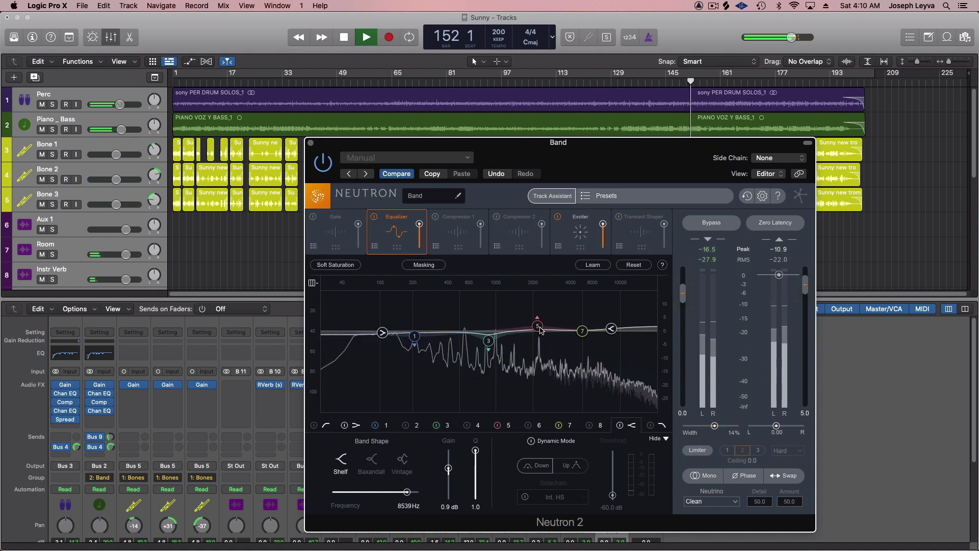
pyautogui.moveTo(583, 335); pyautogui.dragTo(575, 339)
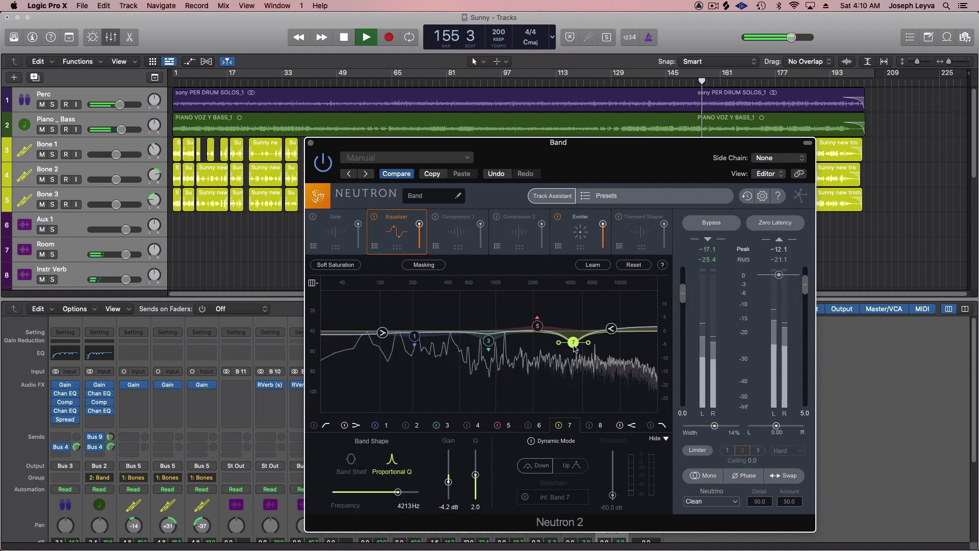
pyautogui.click(532, 441)
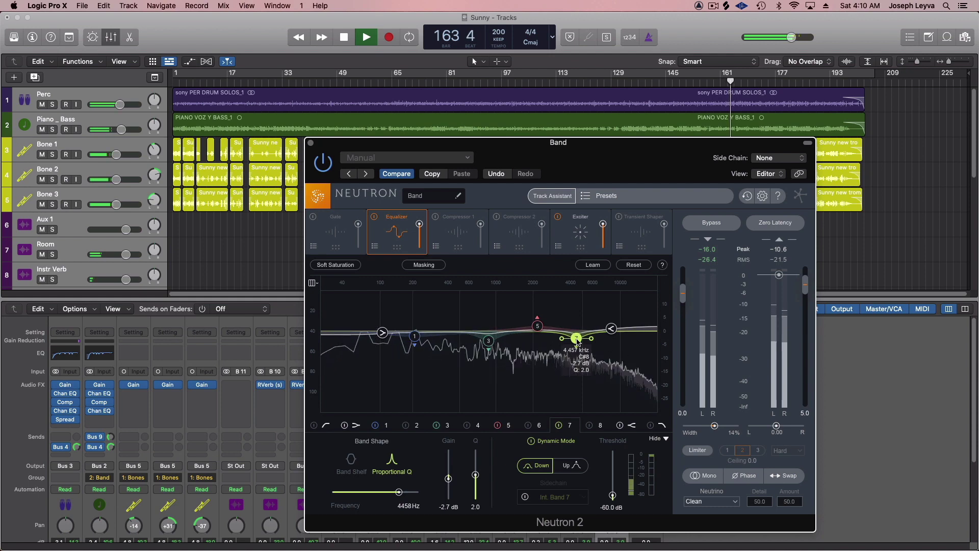
# Set the Neutron 2 high shelf on the Band bus to 1.3 dB at 8620 Hz and switch off the Exciter module
pyautogui.click(611, 329)
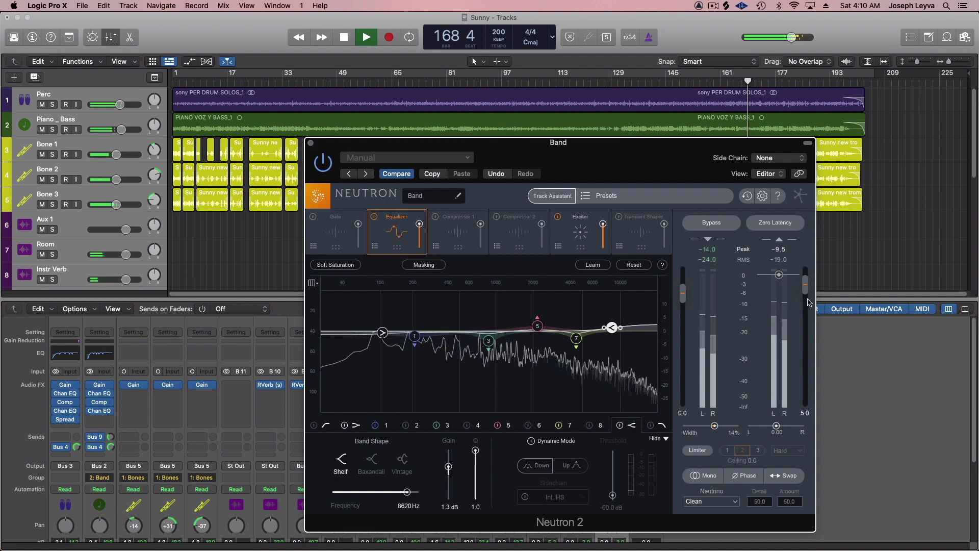
pyautogui.moveTo(805, 290); pyautogui.dragTo(806, 293)
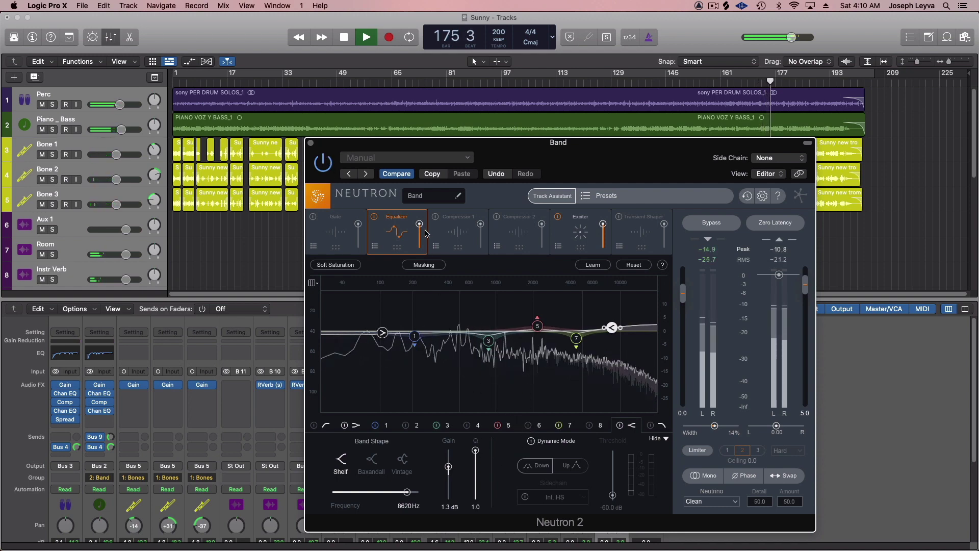
pyautogui.click(560, 217)
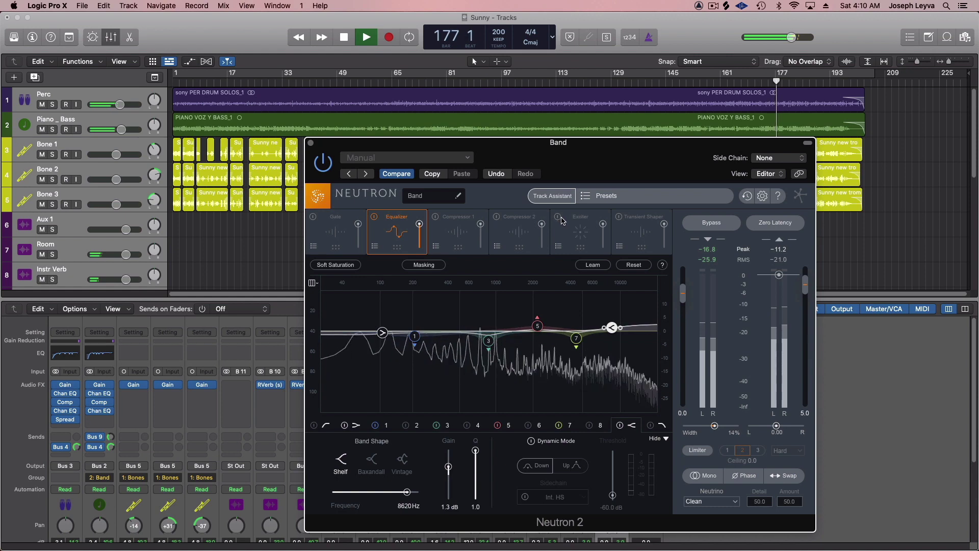
pyautogui.click(310, 143)
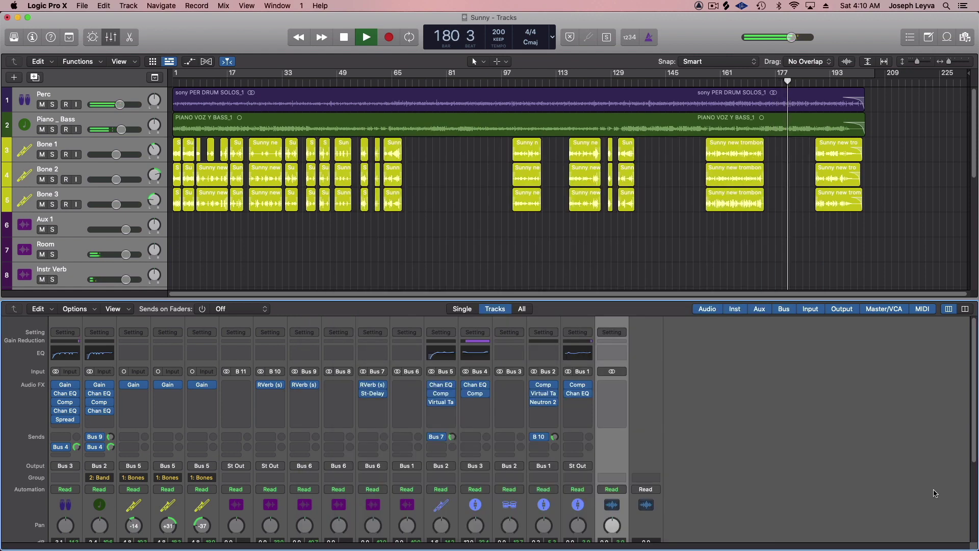
# Listen to the mix through the faded ending, stop at bar 204, and review the mixer channel strips and levels
pyautogui.scroll(-5, 824, 471)
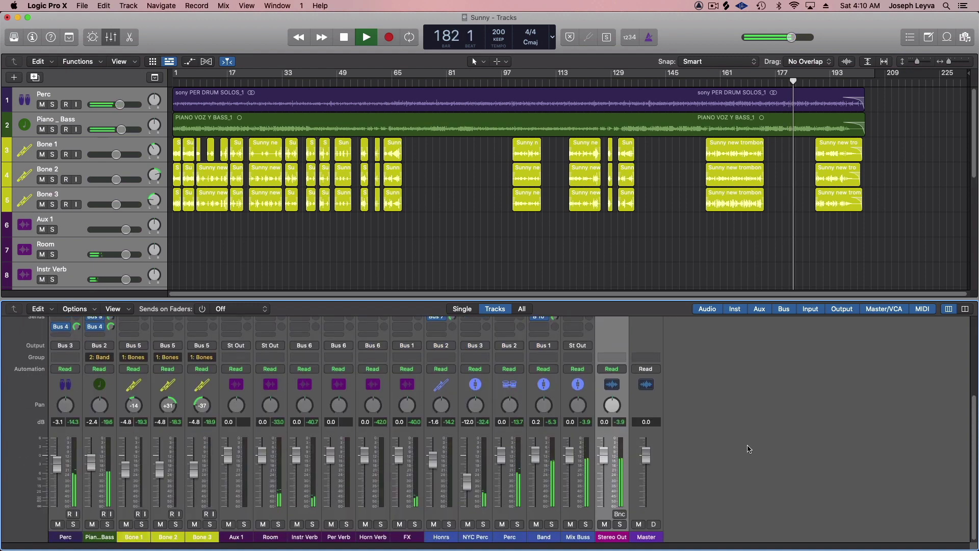
pyautogui.scroll(1, 760, 442)
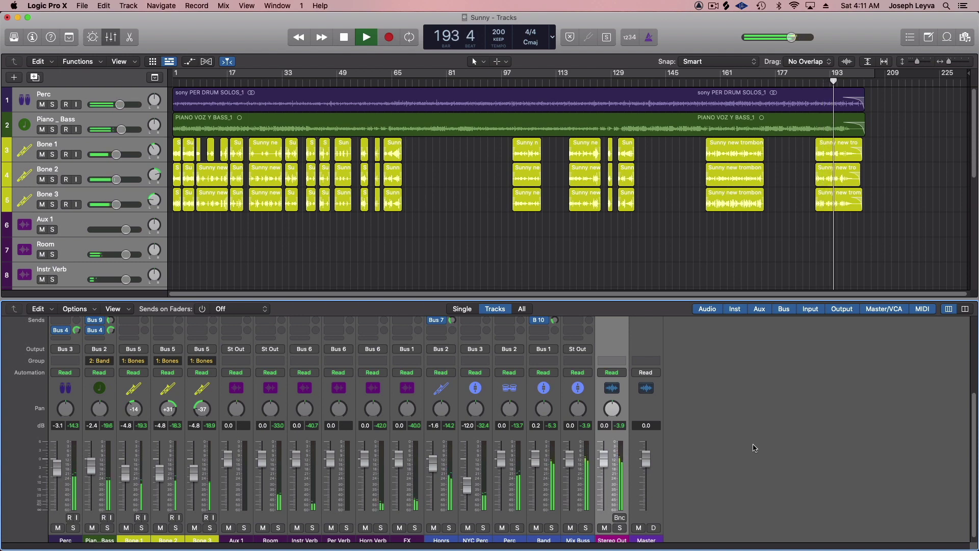
pyautogui.click(640, 261)
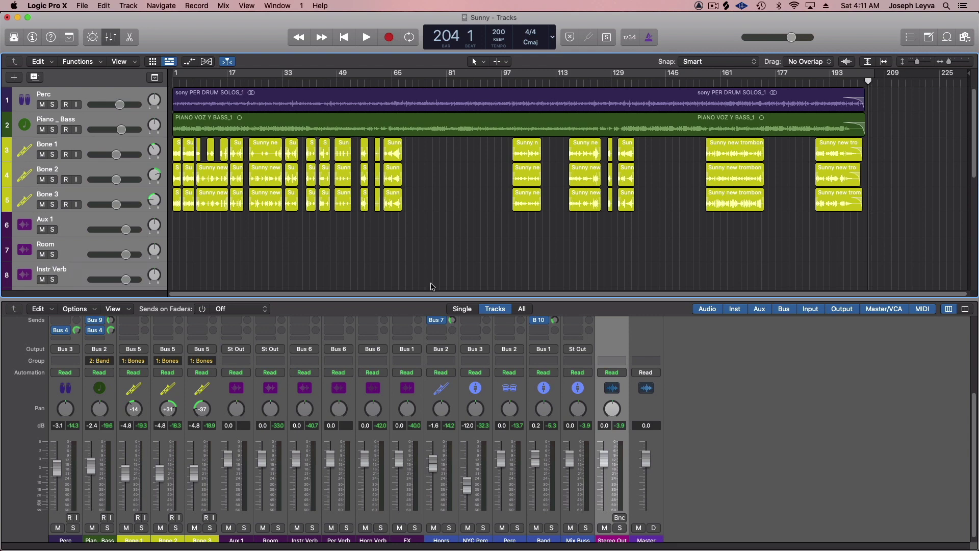
pyautogui.scroll(5, 644, 443)
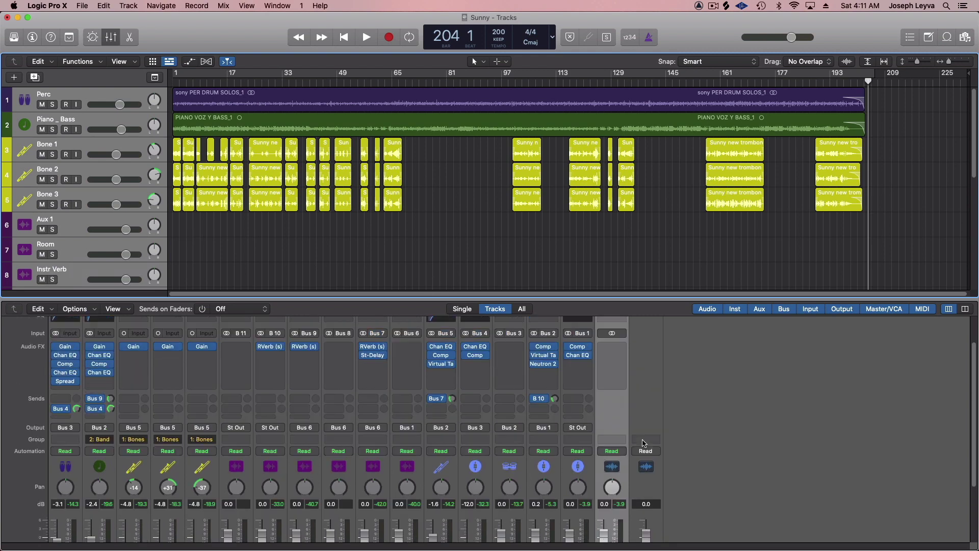
pyautogui.scroll(-4, 644, 443)
pyautogui.scroll(-2, 643, 443)
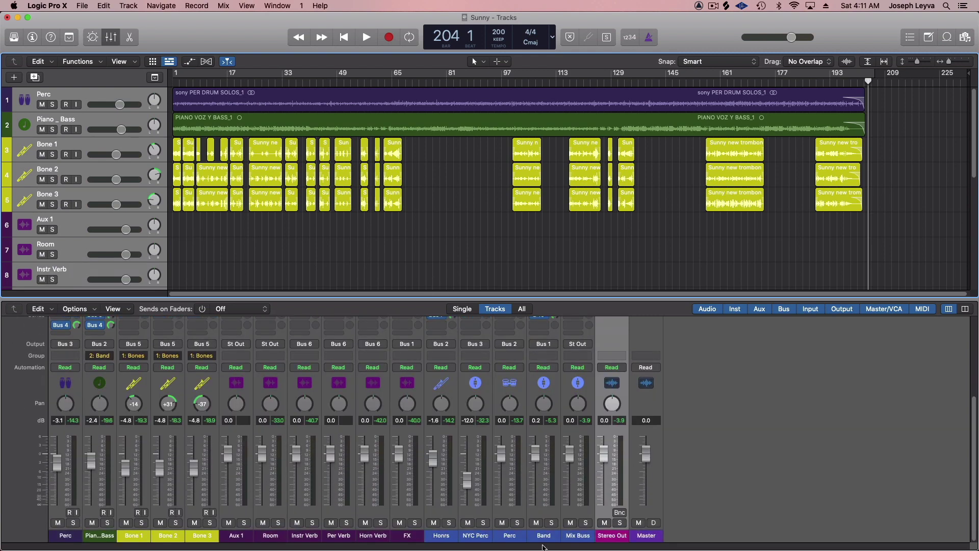
# Select all tracks and buses through Mix Buss, bypass their plug-ins and sends, and lower the Stereo Out fader to about -11.6 dB
pyautogui.click(569, 541)
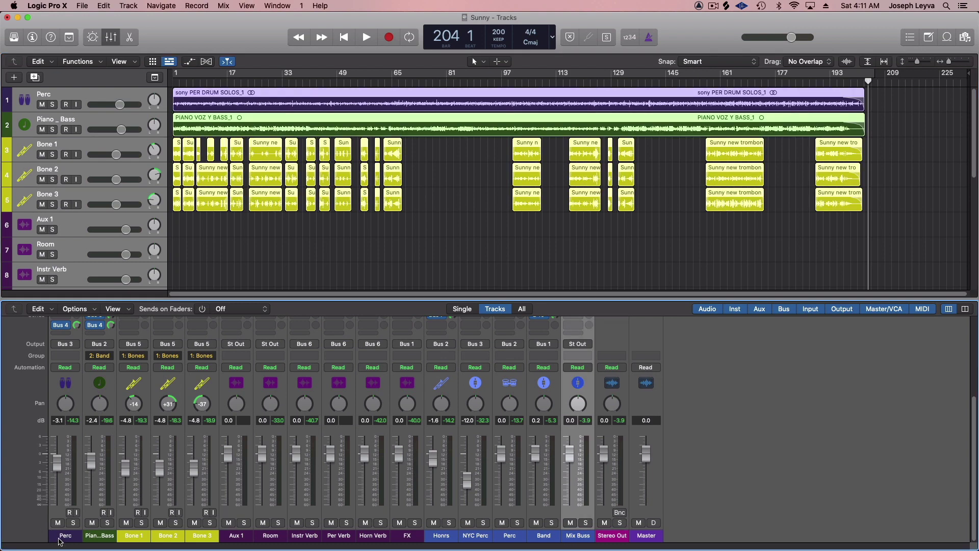
pyautogui.scroll(8, 117, 388)
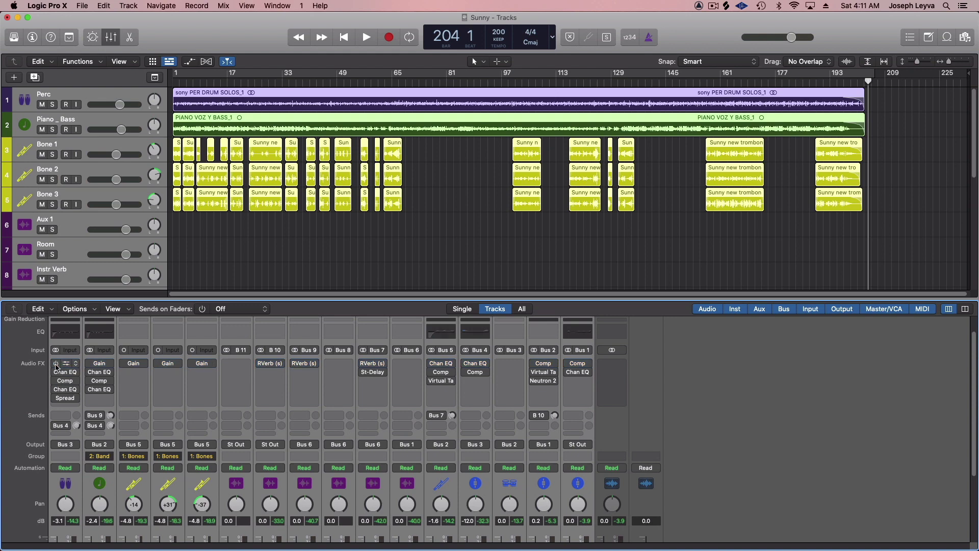
pyautogui.scroll(-5, 682, 480)
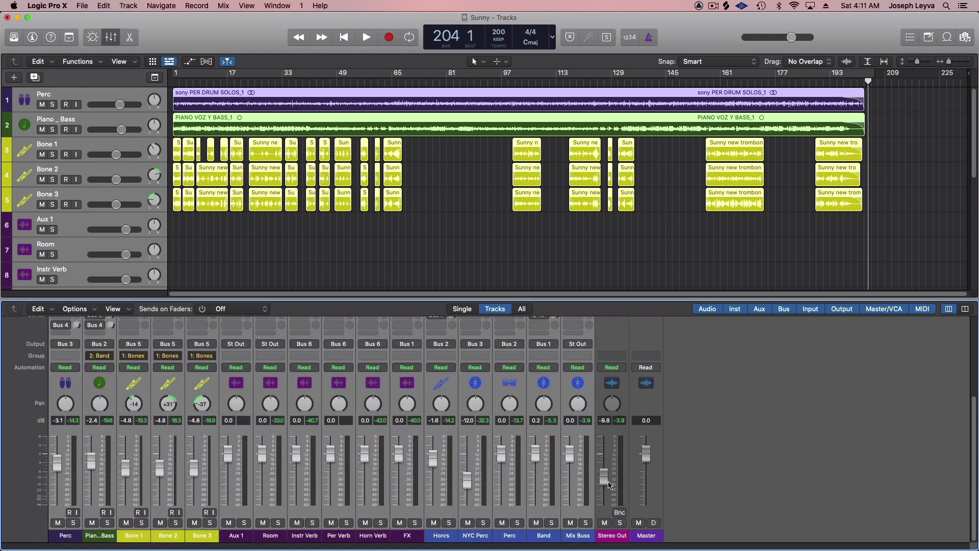
# Play the unprocessed mix from around bar 158 and stop playback at bar 174
pyautogui.click(708, 85)
pyautogui.press('space')
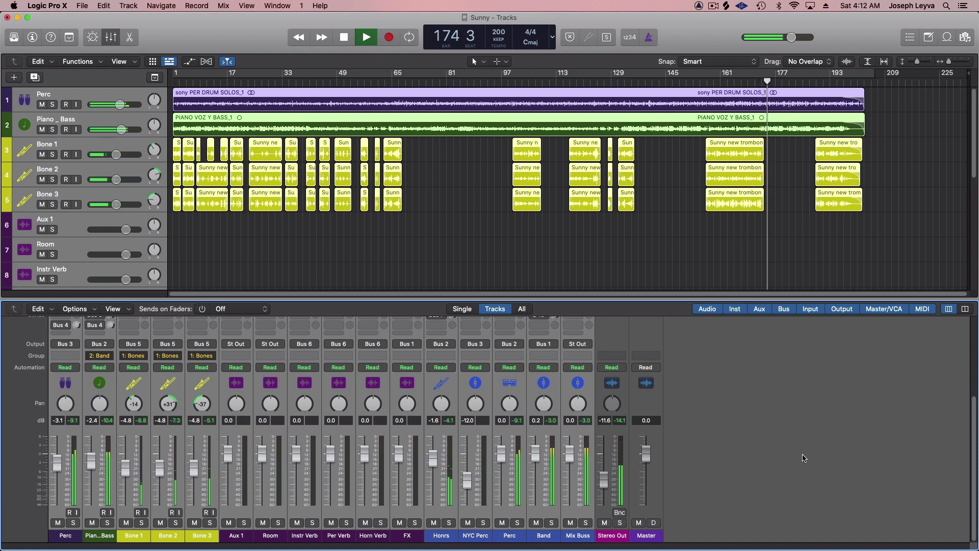
pyautogui.press('space')
# Re-enable the bypassed plug-ins and sends on all selected channels
pyautogui.scroll(5, 597, 448)
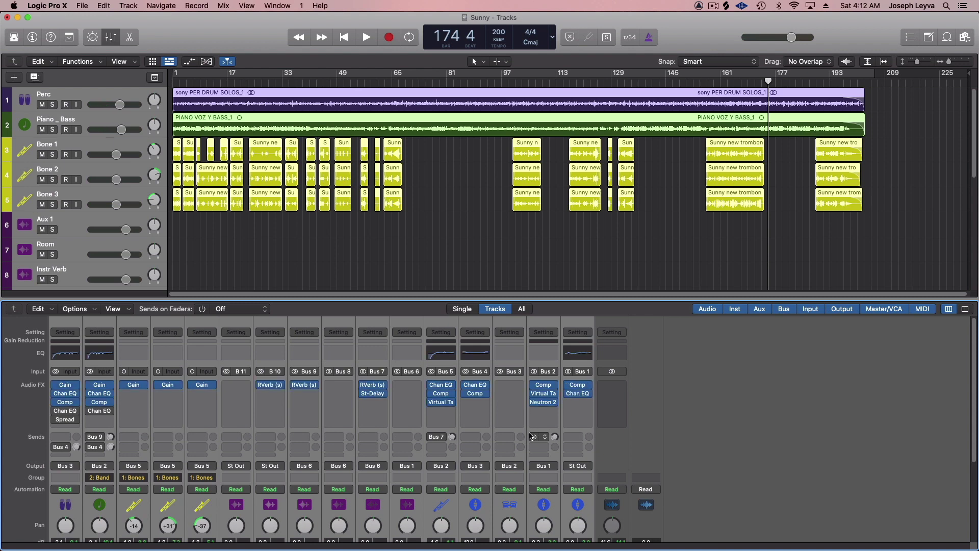
pyautogui.click(91, 449)
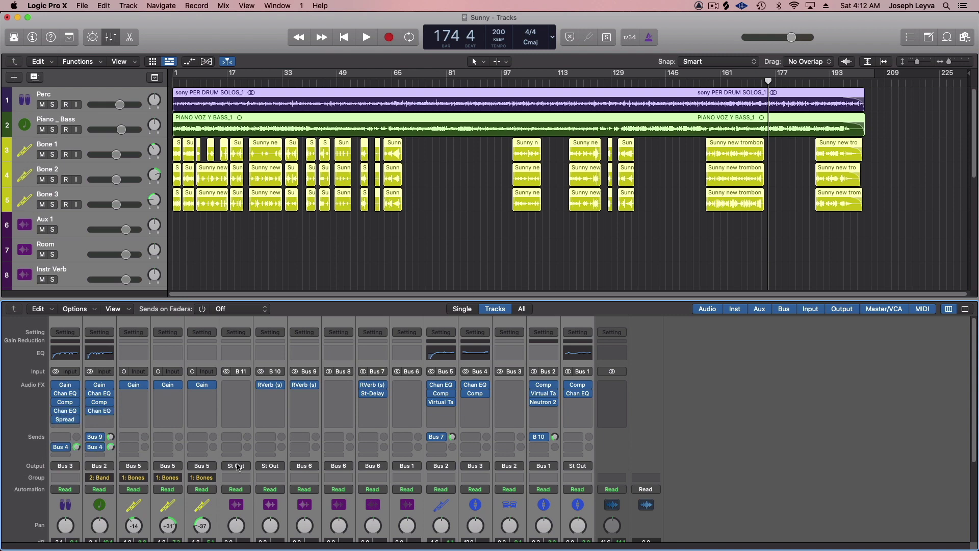
pyautogui.scroll(-5, 699, 406)
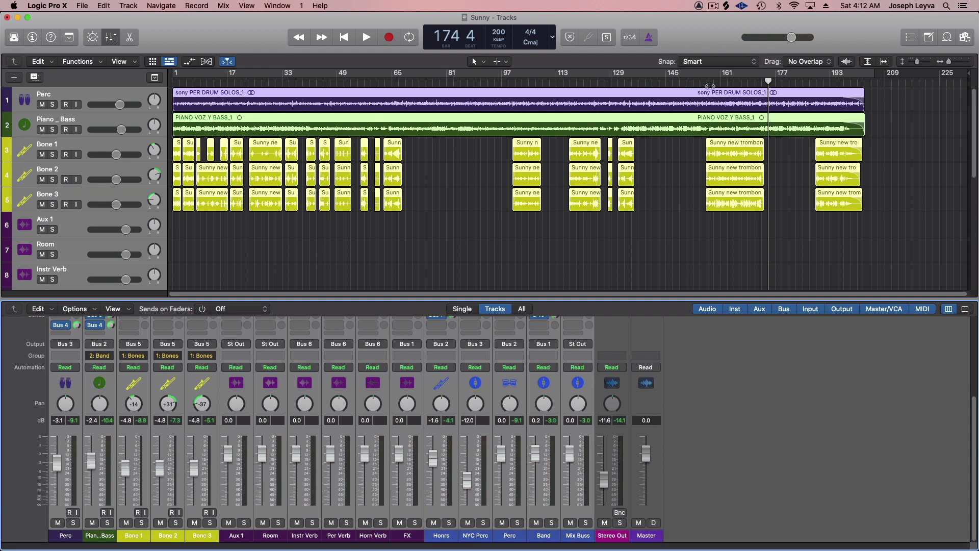
# Set the Stereo Out fader to -0.6 dB and play the mix from bar 158
pyautogui.click(710, 83)
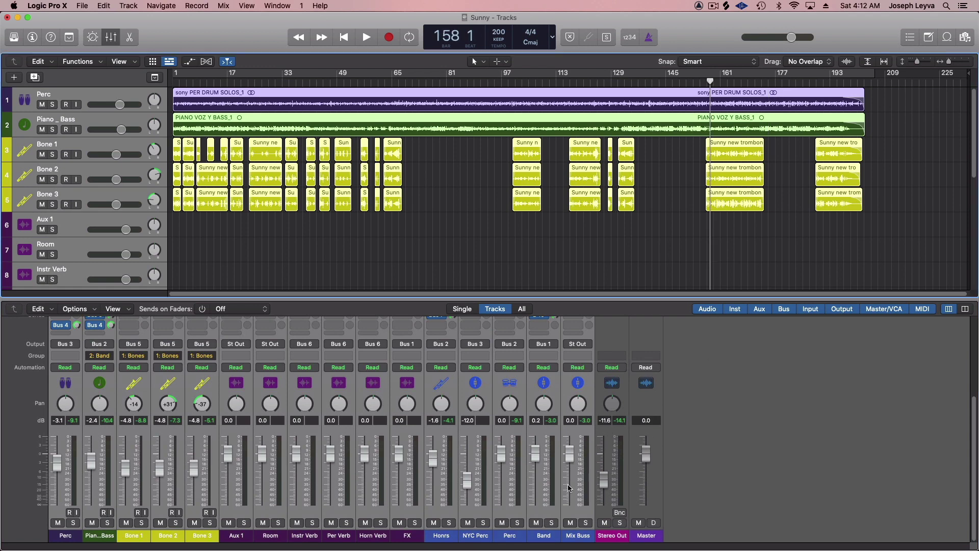
pyautogui.moveTo(603, 480); pyautogui.dragTo(604, 463)
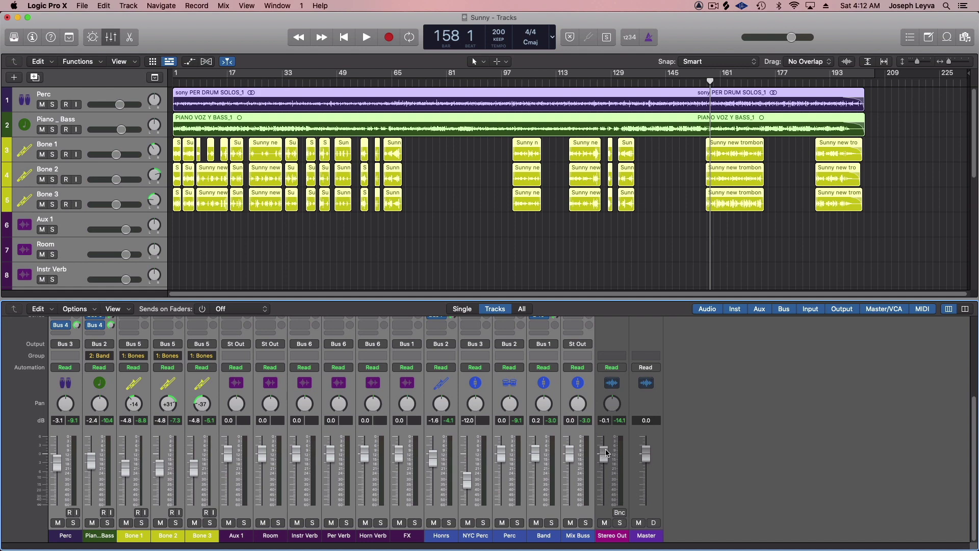
pyautogui.press('space')
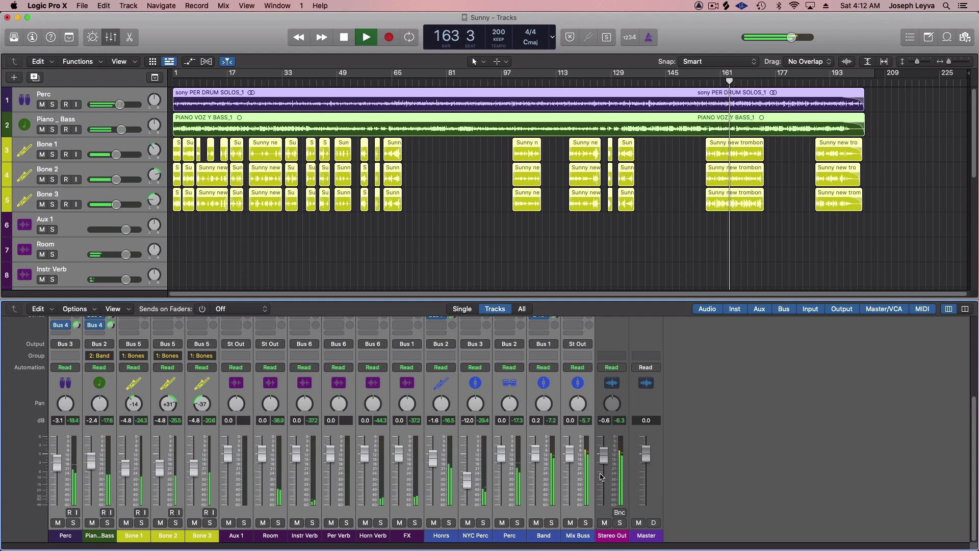
pyautogui.press('Up')
# Listen to the processed mix while checking the channel meters, plug-ins and sends, and stop at bar 175
pyautogui.click(647, 487)
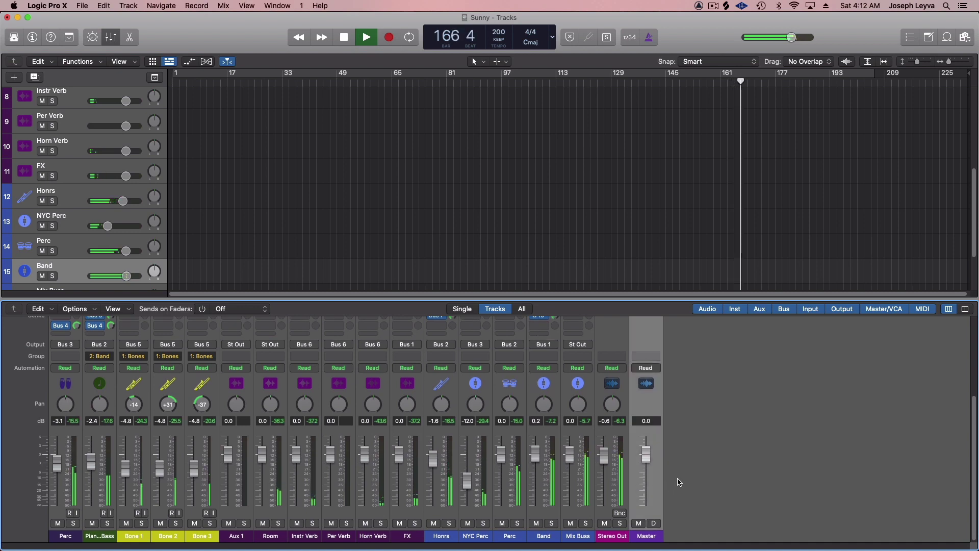
pyautogui.scroll(2, 677, 482)
pyautogui.scroll(3, 681, 480)
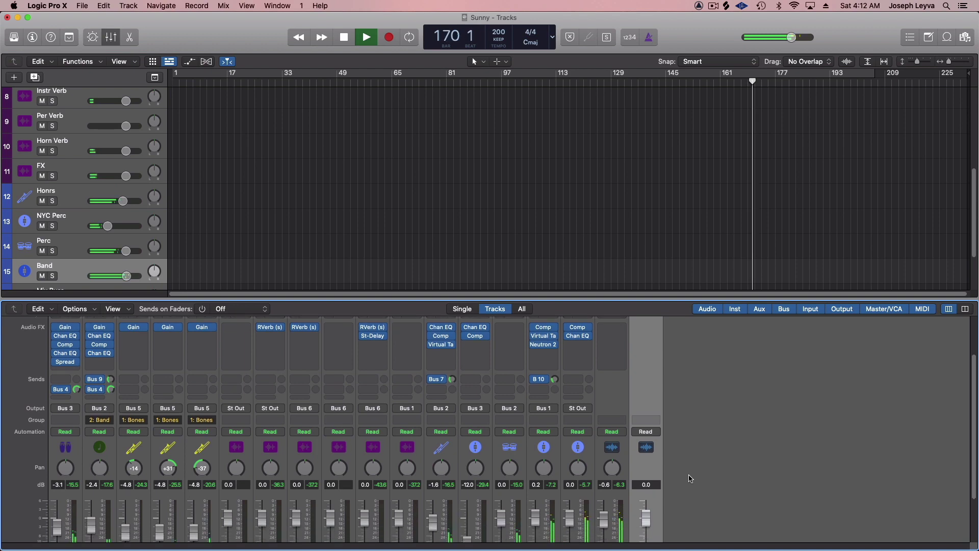
pyautogui.scroll(-3, 688, 480)
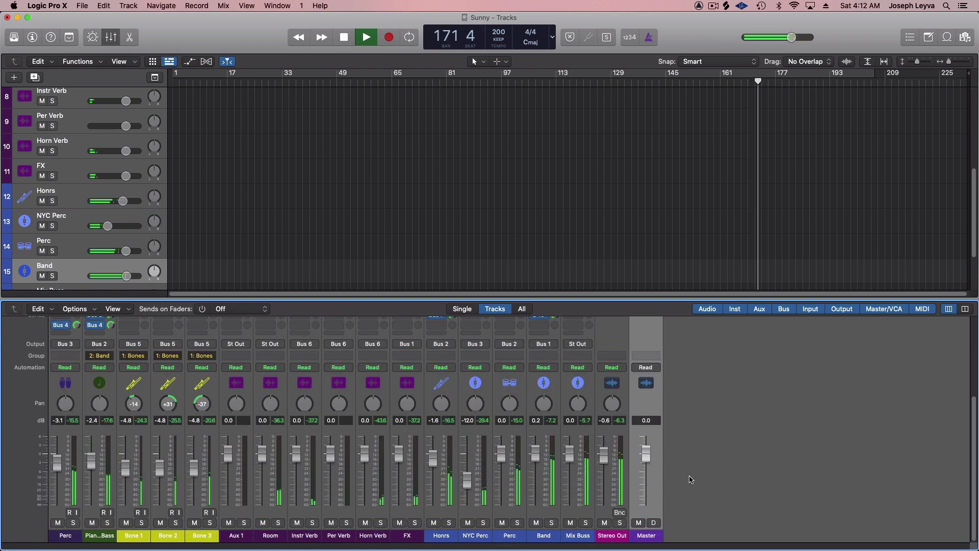
pyautogui.scroll(3, 691, 481)
pyautogui.scroll(2, 691, 481)
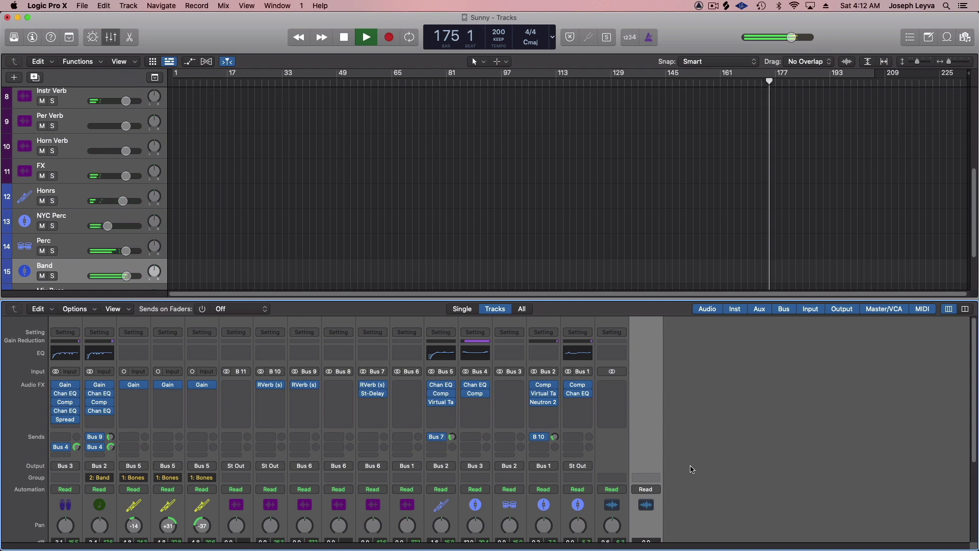
pyautogui.press('space')
pyautogui.scroll(-3, 691, 469)
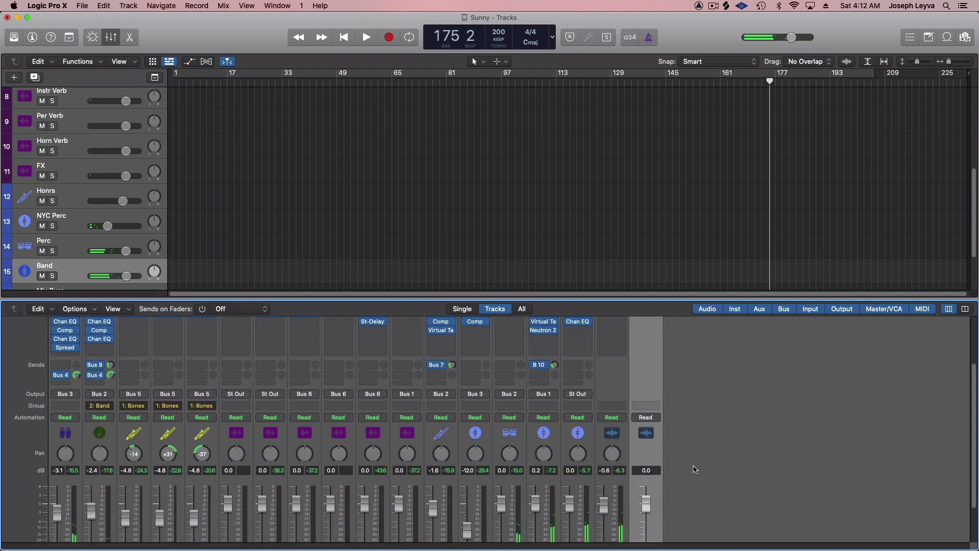
# Open Neutron 2 on the Band bus and play a short passage up to bar 143 to check its equalizer spectrum
pyautogui.click(545, 332)
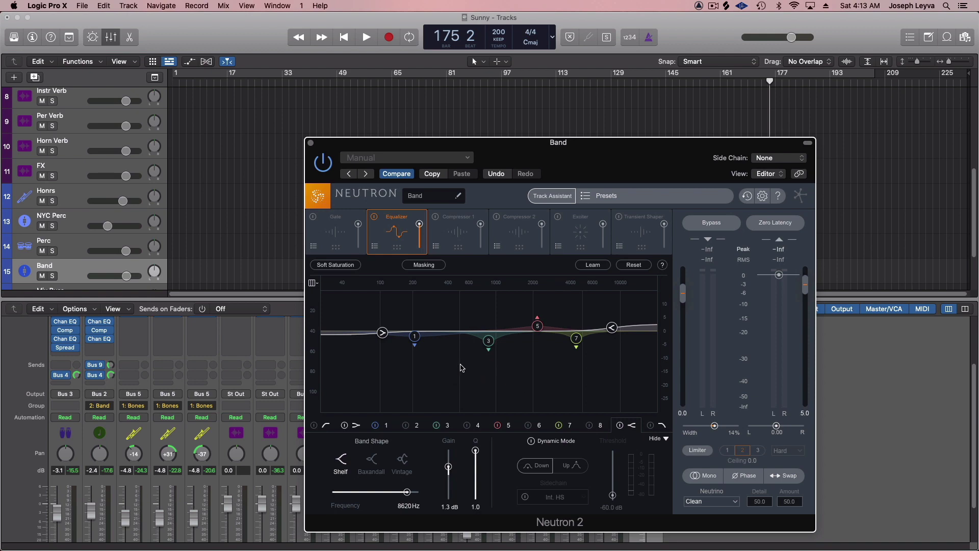
pyautogui.click(655, 83)
pyautogui.press('space')
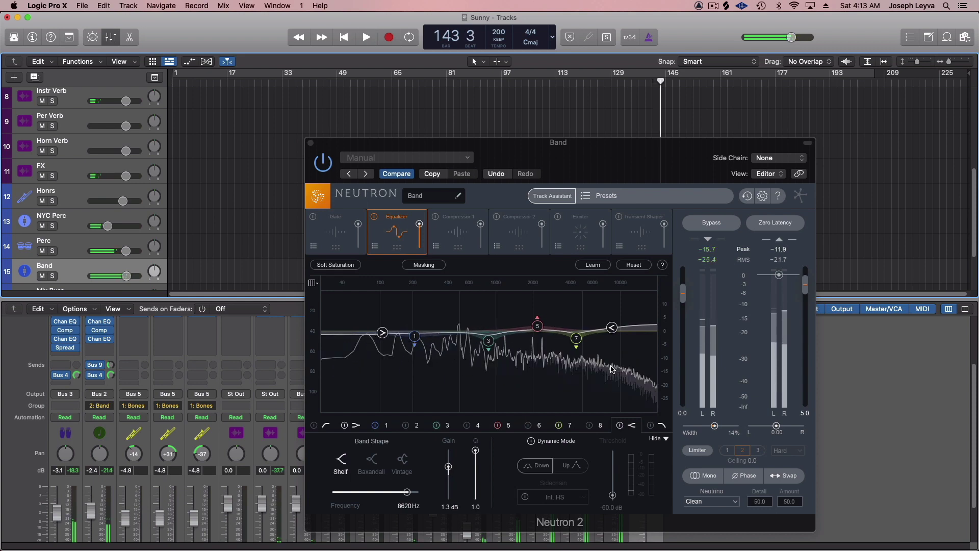
pyautogui.press('space')
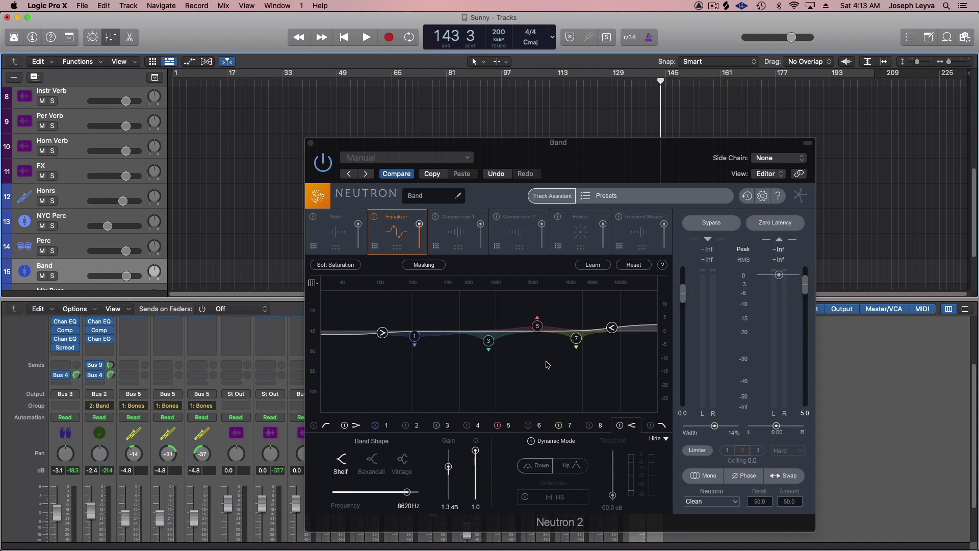
# Enable Soft Saturation in the Band bus's Neutron 2 equalizer and close the plug-in window
pyautogui.click(666, 440)
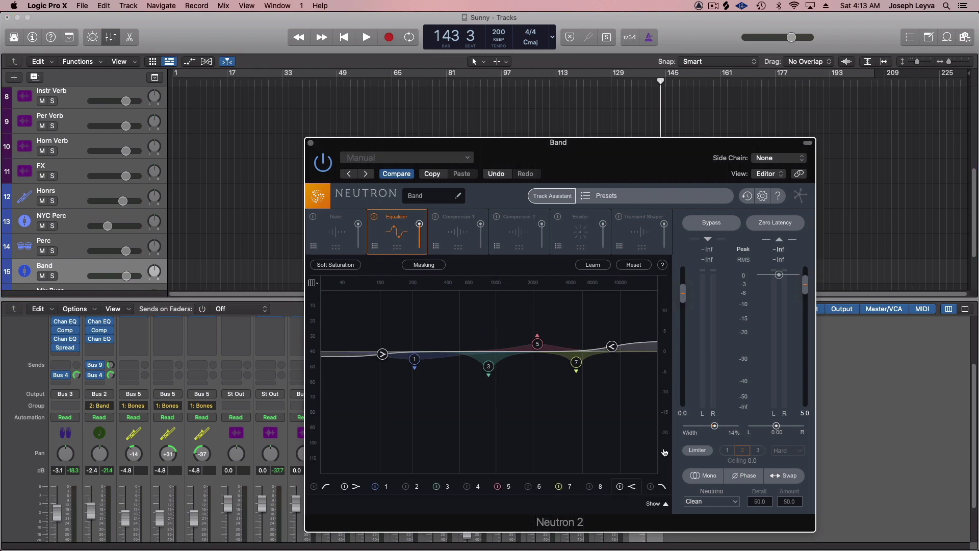
pyautogui.click(665, 505)
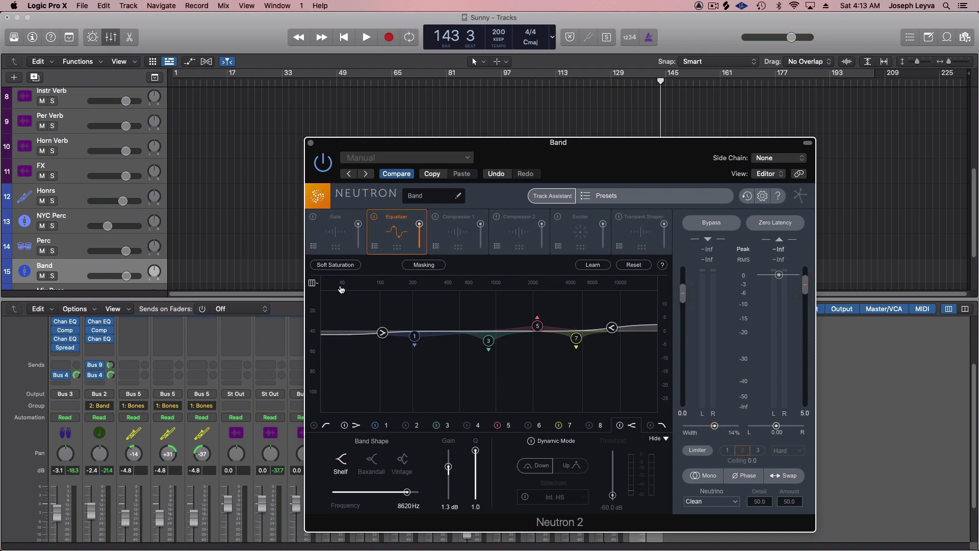
pyautogui.click(339, 266)
pyautogui.click(310, 143)
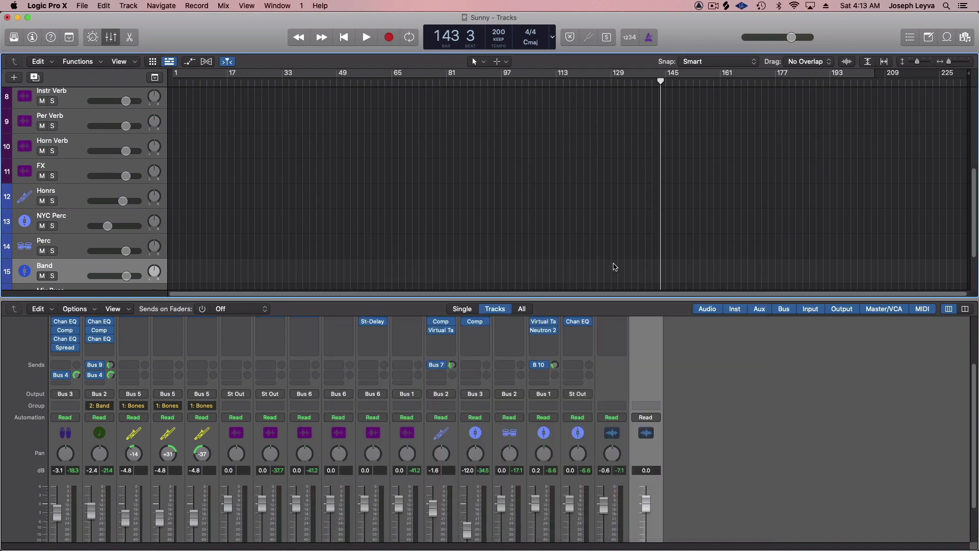
# Play the mix from bar 143 and examine the Band bus's Neutron 2 equalizer with Soft Saturation enabled
pyautogui.scroll(-3, 612, 273)
pyautogui.scroll(5, 614, 282)
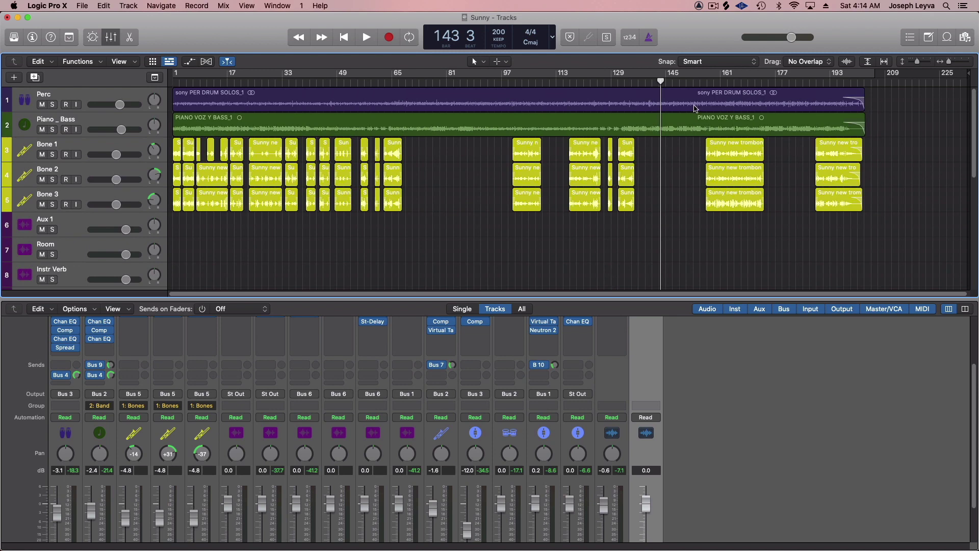
pyautogui.press('space')
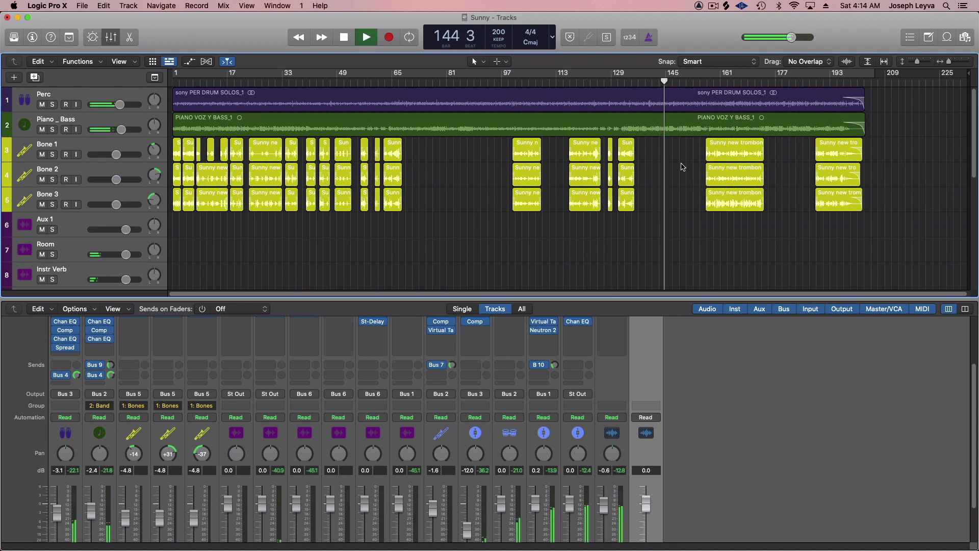
pyautogui.scroll(2, 585, 373)
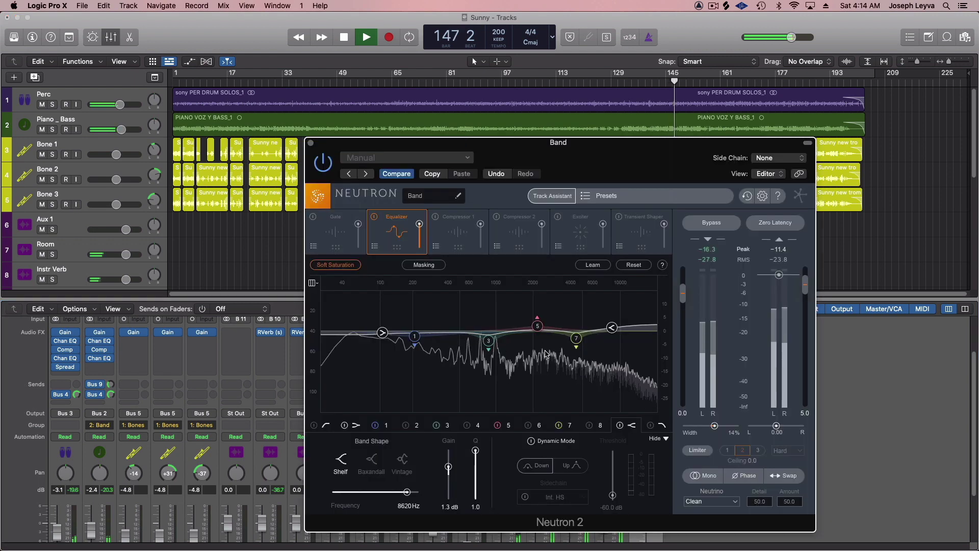
pyautogui.click(545, 350)
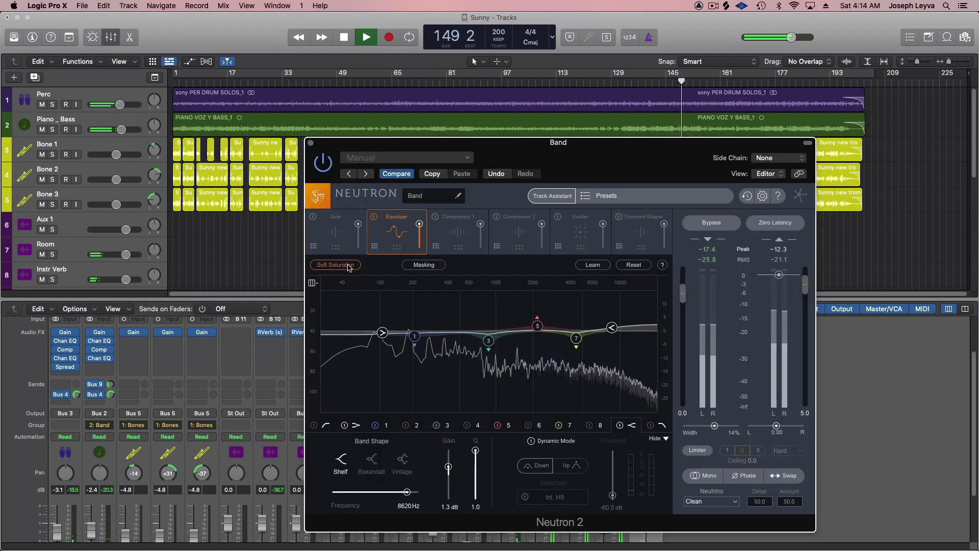
# Close the Neutron 2 window, set the Honrs bus fader to -1.4 dB during playback, and stop at bar 166
pyautogui.click(311, 142)
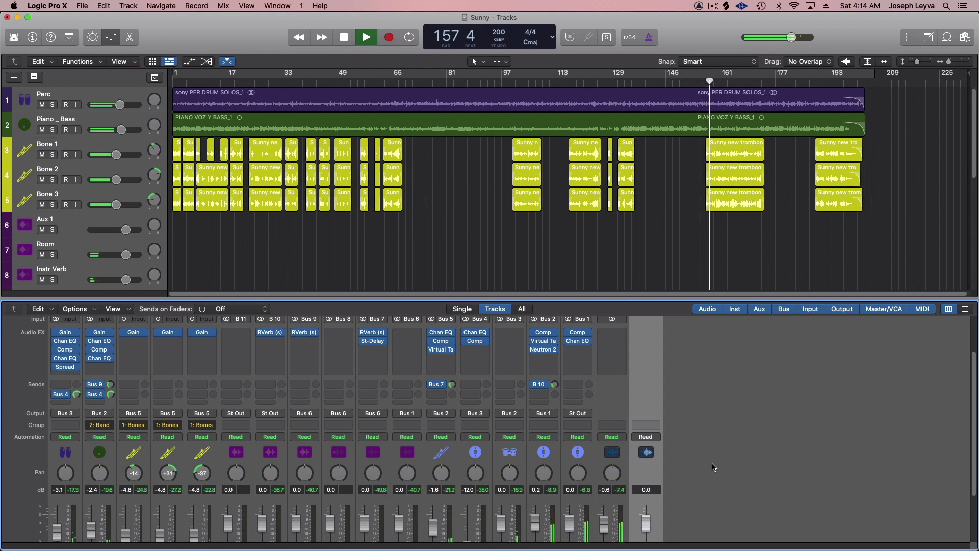
pyautogui.scroll(-3, 722, 468)
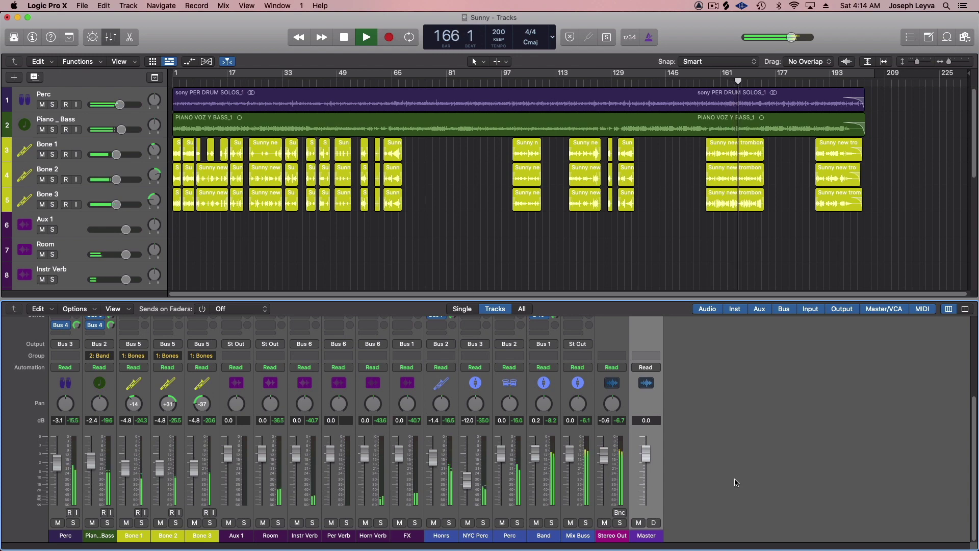
pyautogui.press('space')
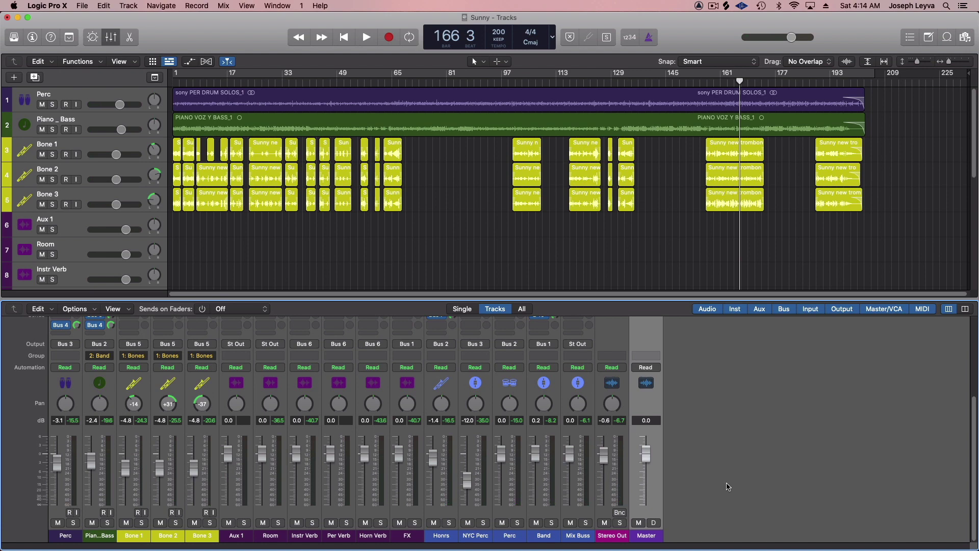
# Review the plug-ins, sends, routing and fader levels across all mixer channel strips, and hide the mixer
pyautogui.scroll(4, 728, 487)
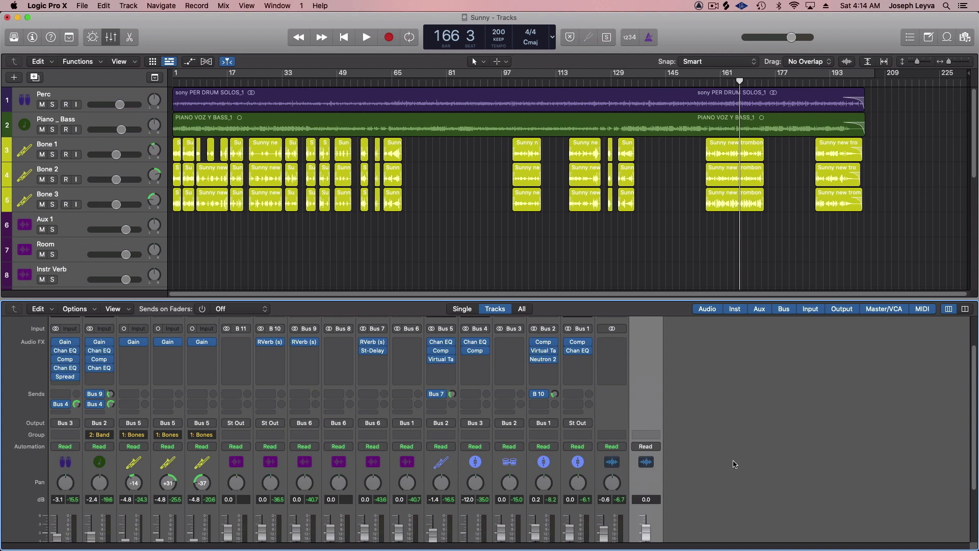
pyautogui.scroll(-3, 734, 465)
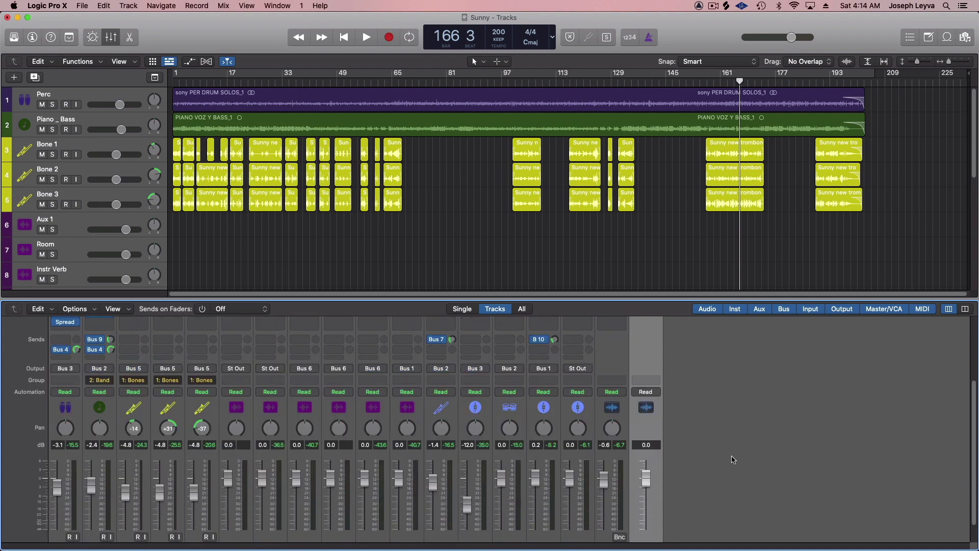
pyautogui.scroll(5, 732, 460)
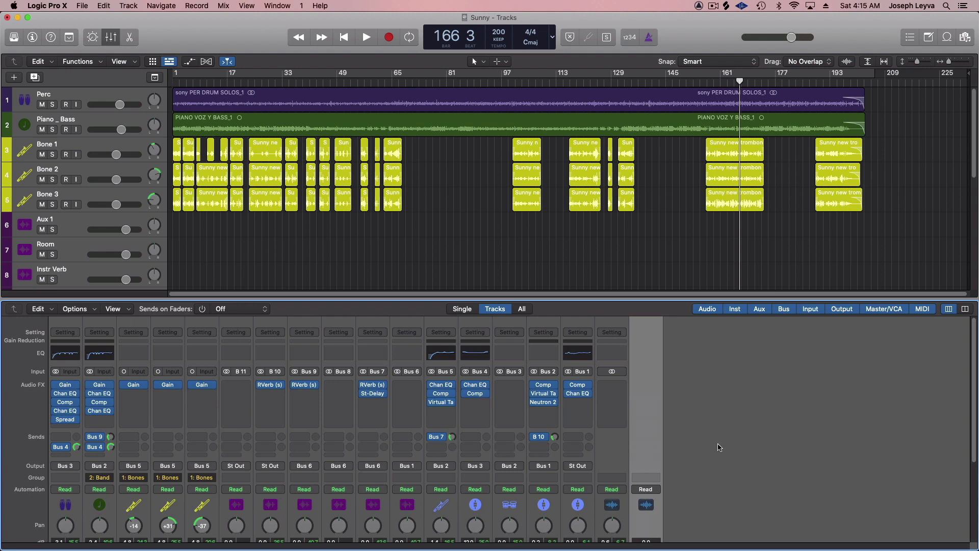
pyautogui.scroll(-5, 725, 449)
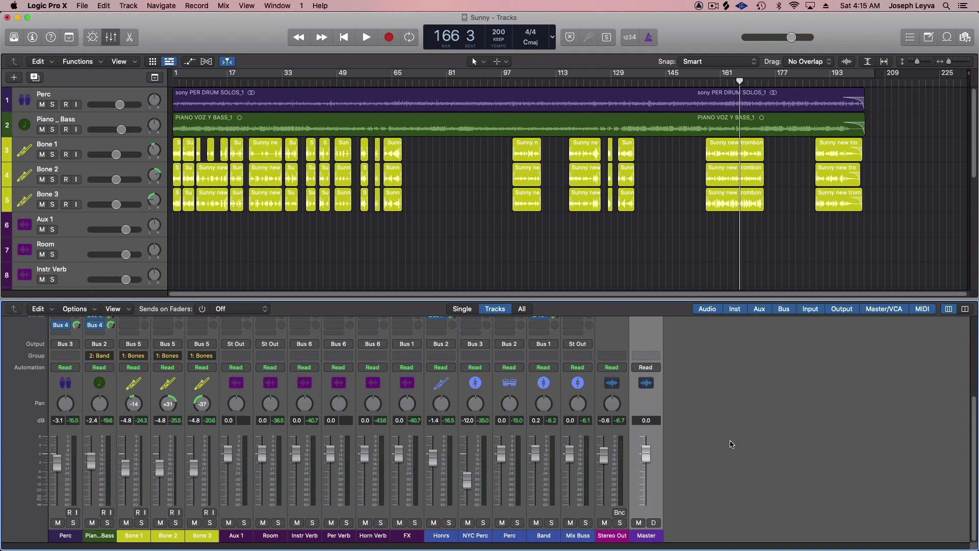
pyautogui.scroll(3, 732, 447)
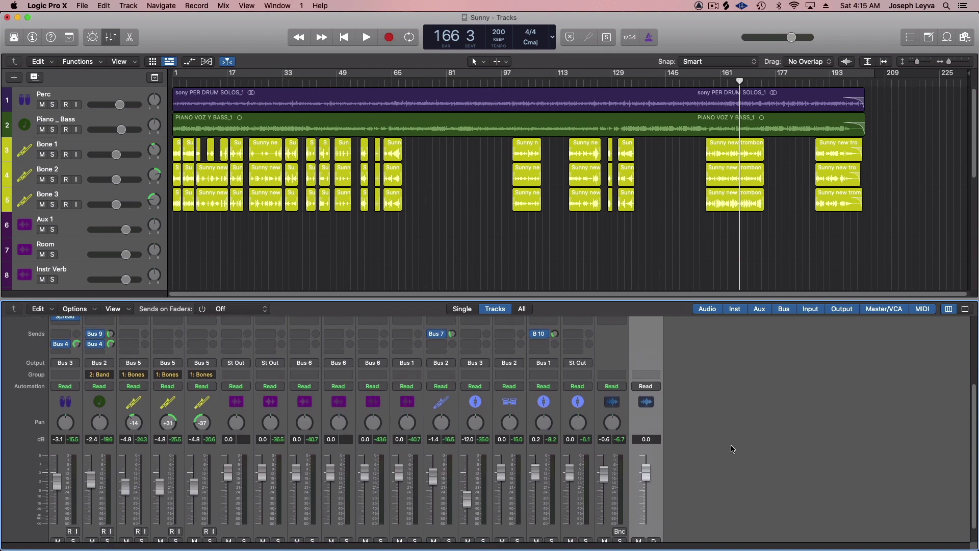
pyautogui.scroll(5, 732, 450)
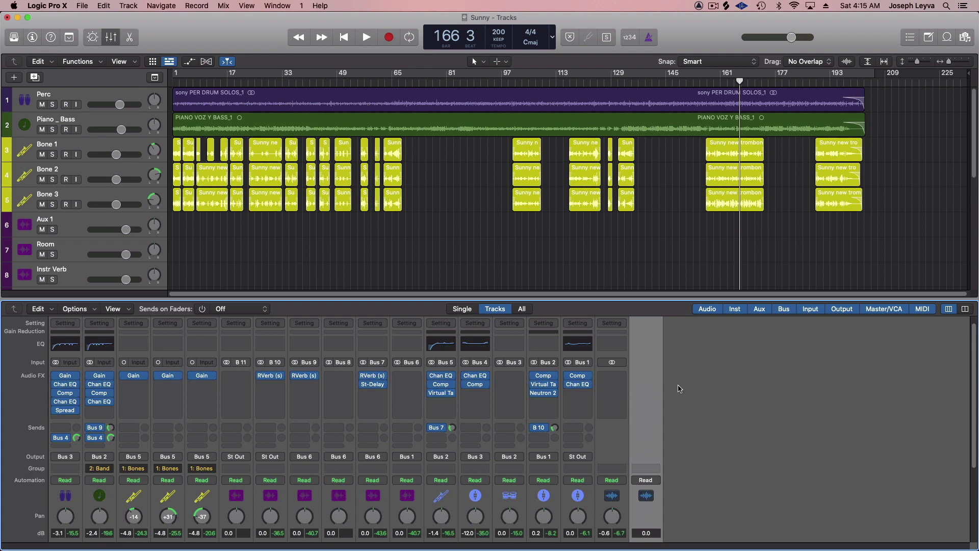
pyautogui.scroll(-5, 692, 396)
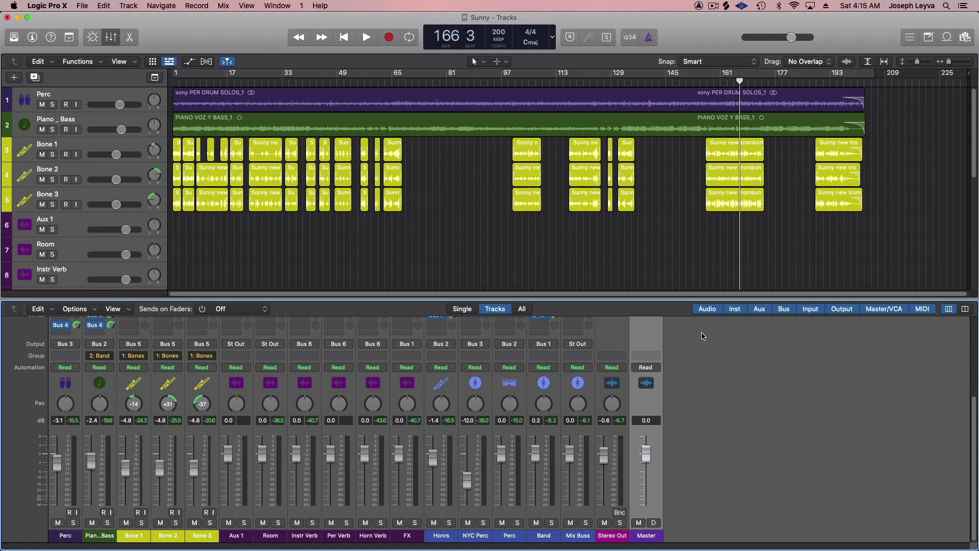
pyautogui.moveTo(677, 300); pyautogui.dragTo(676, 549)
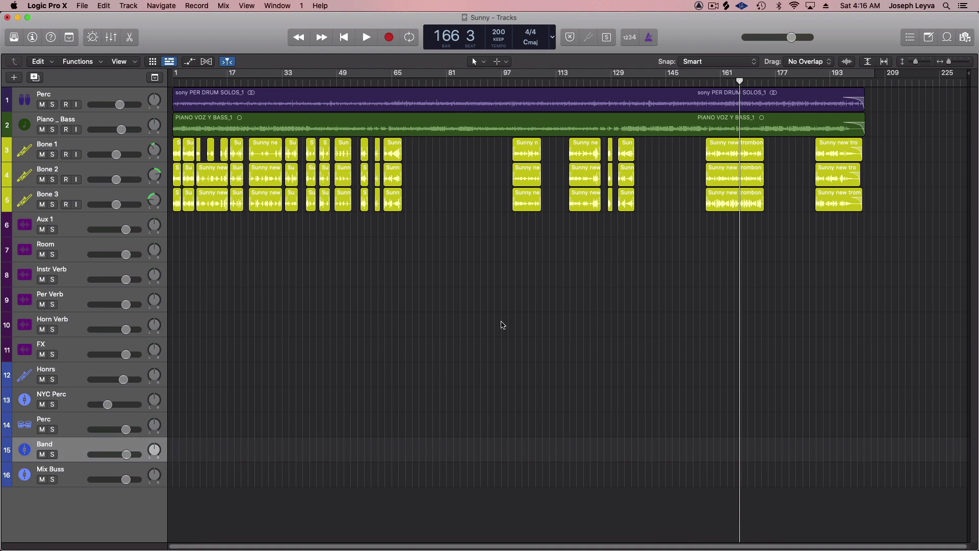
pyautogui.click(712, 6)
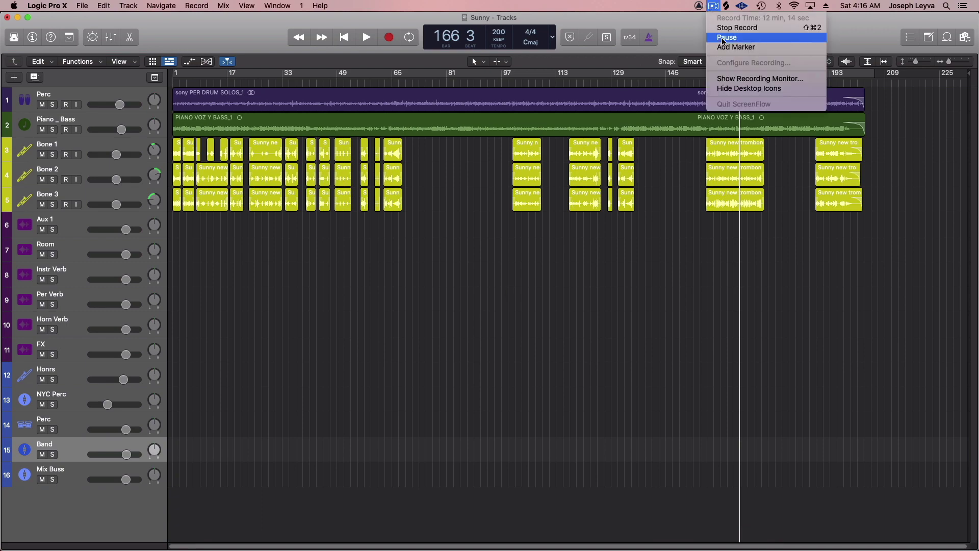